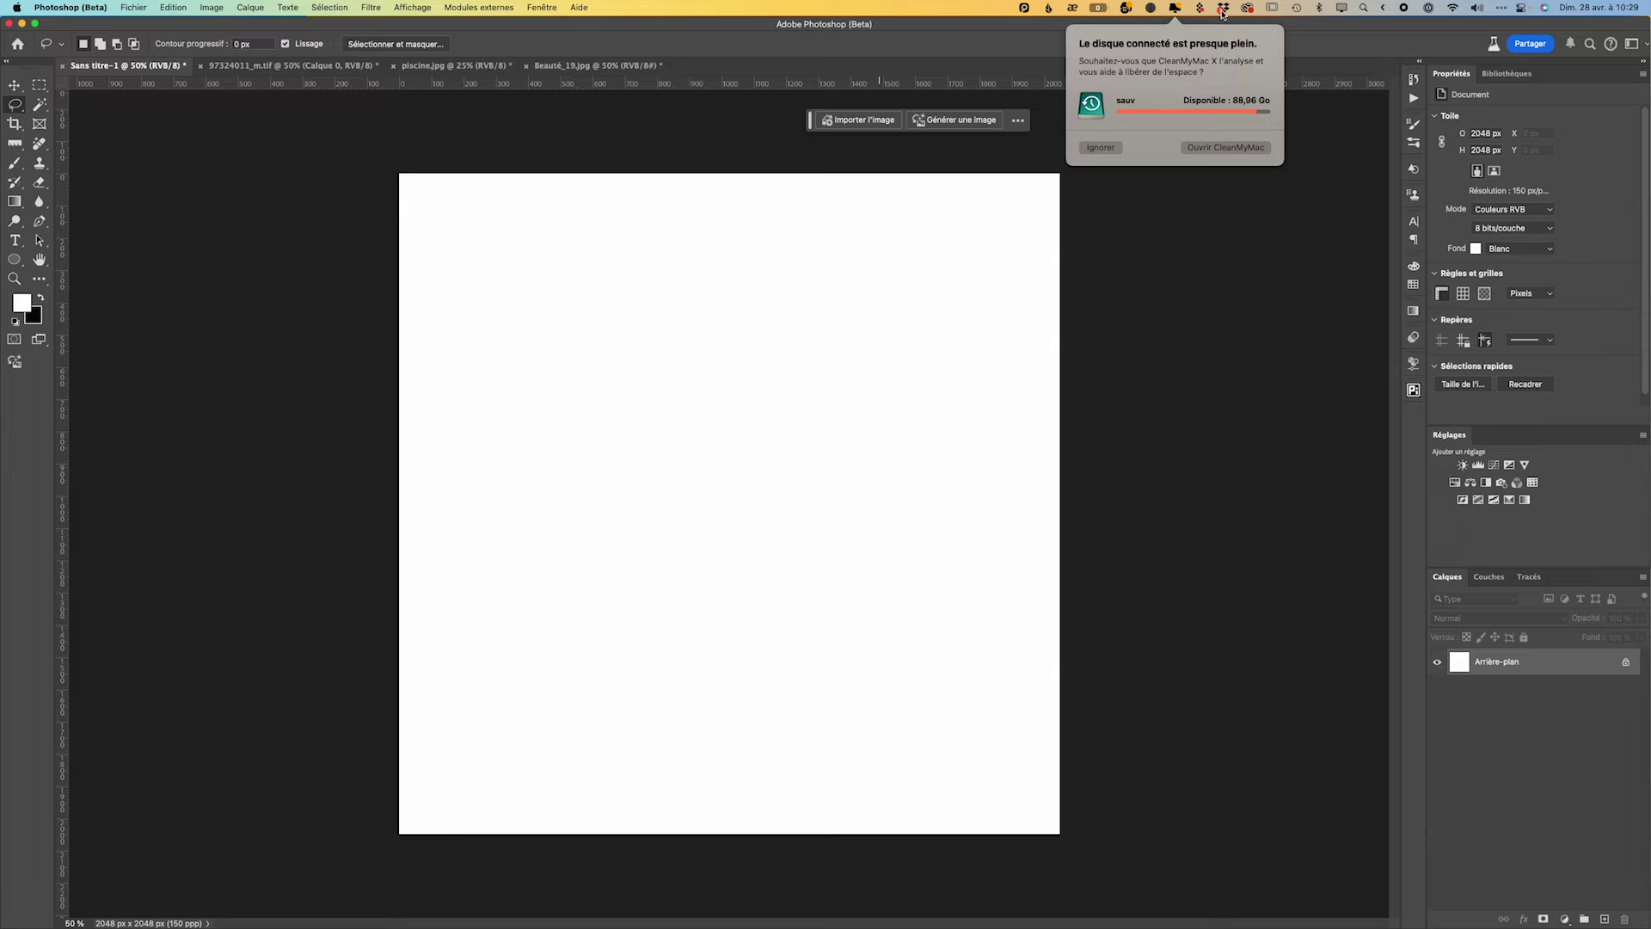
pyautogui.click(1248, 9)
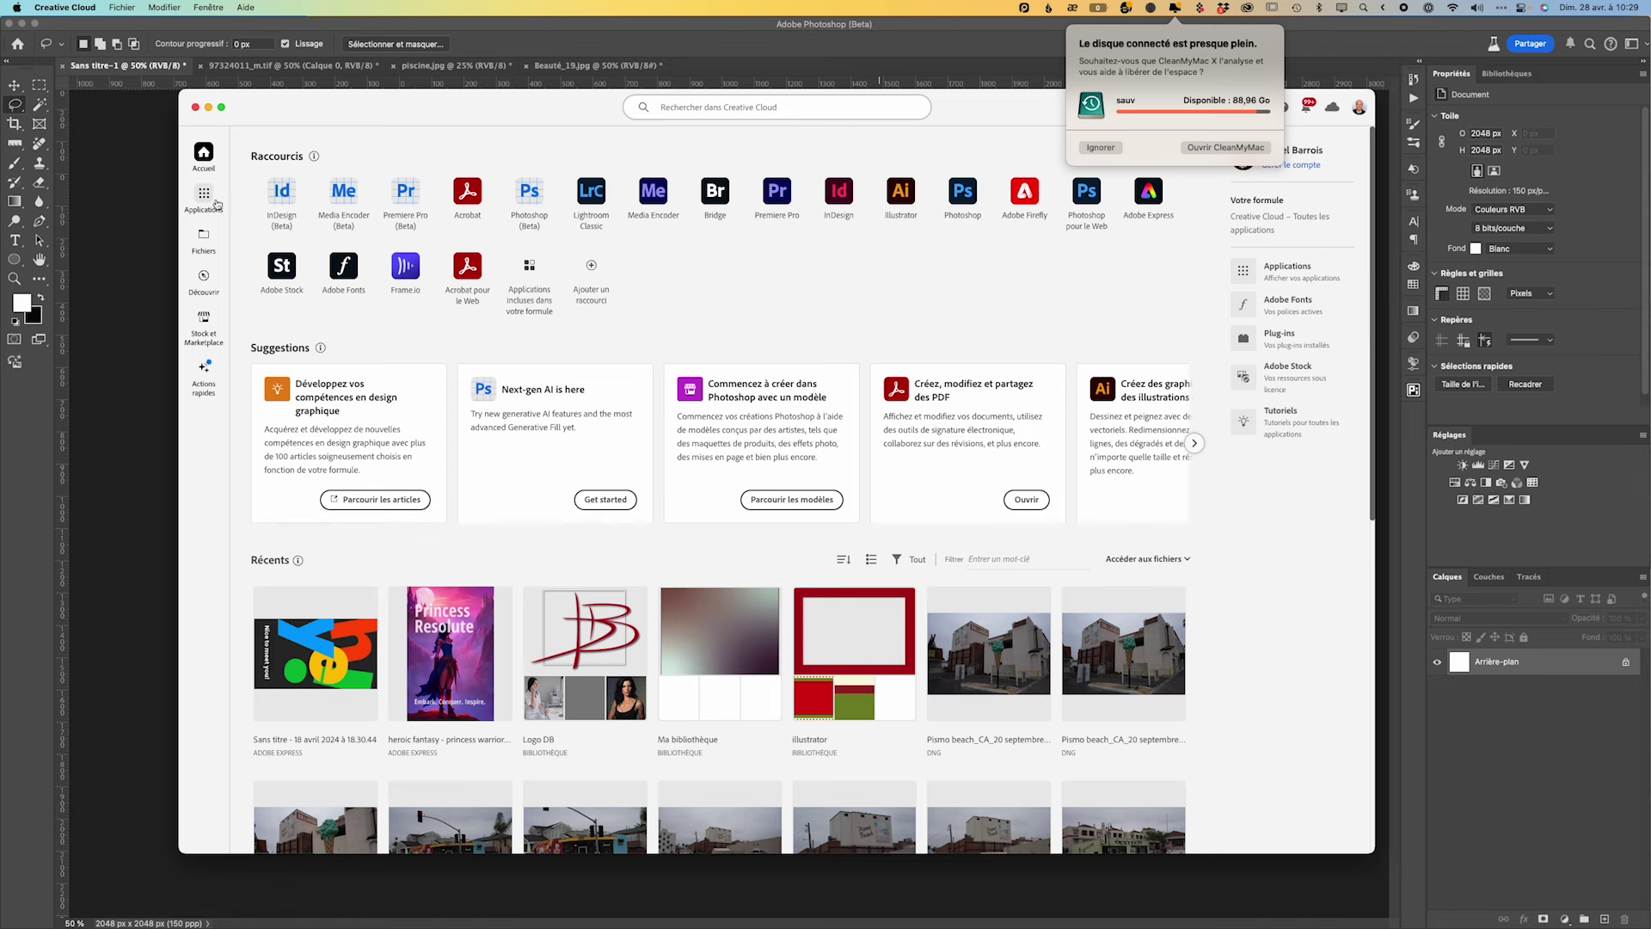
pyautogui.click(203, 197)
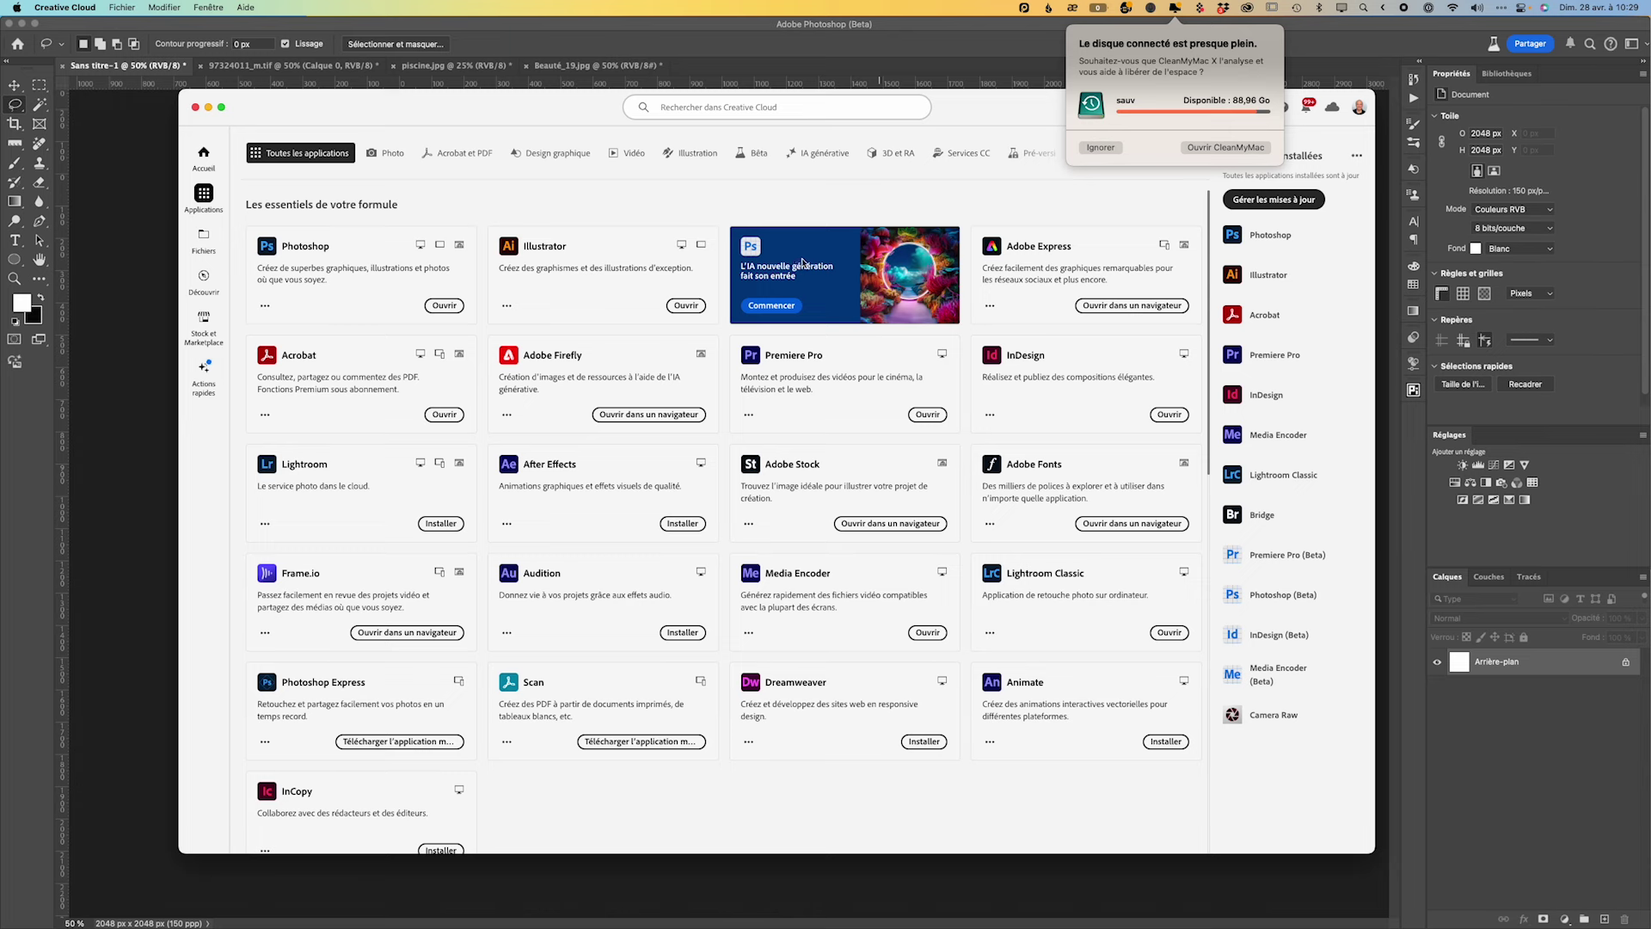
pyautogui.click(754, 155)
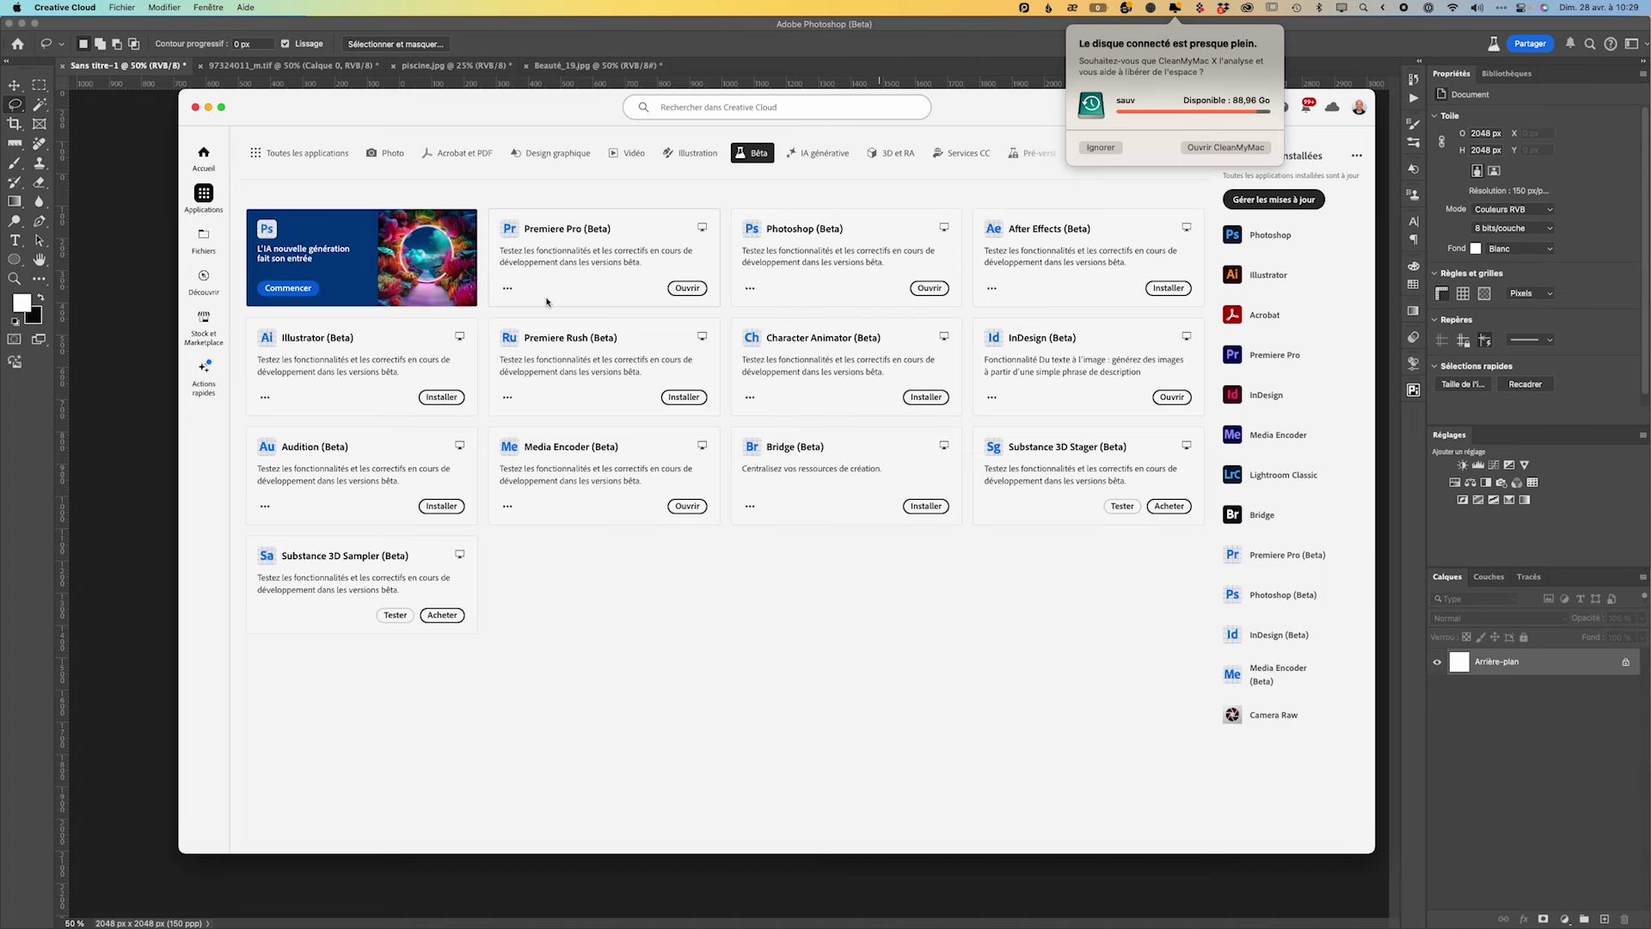
pyautogui.click(1025, 37)
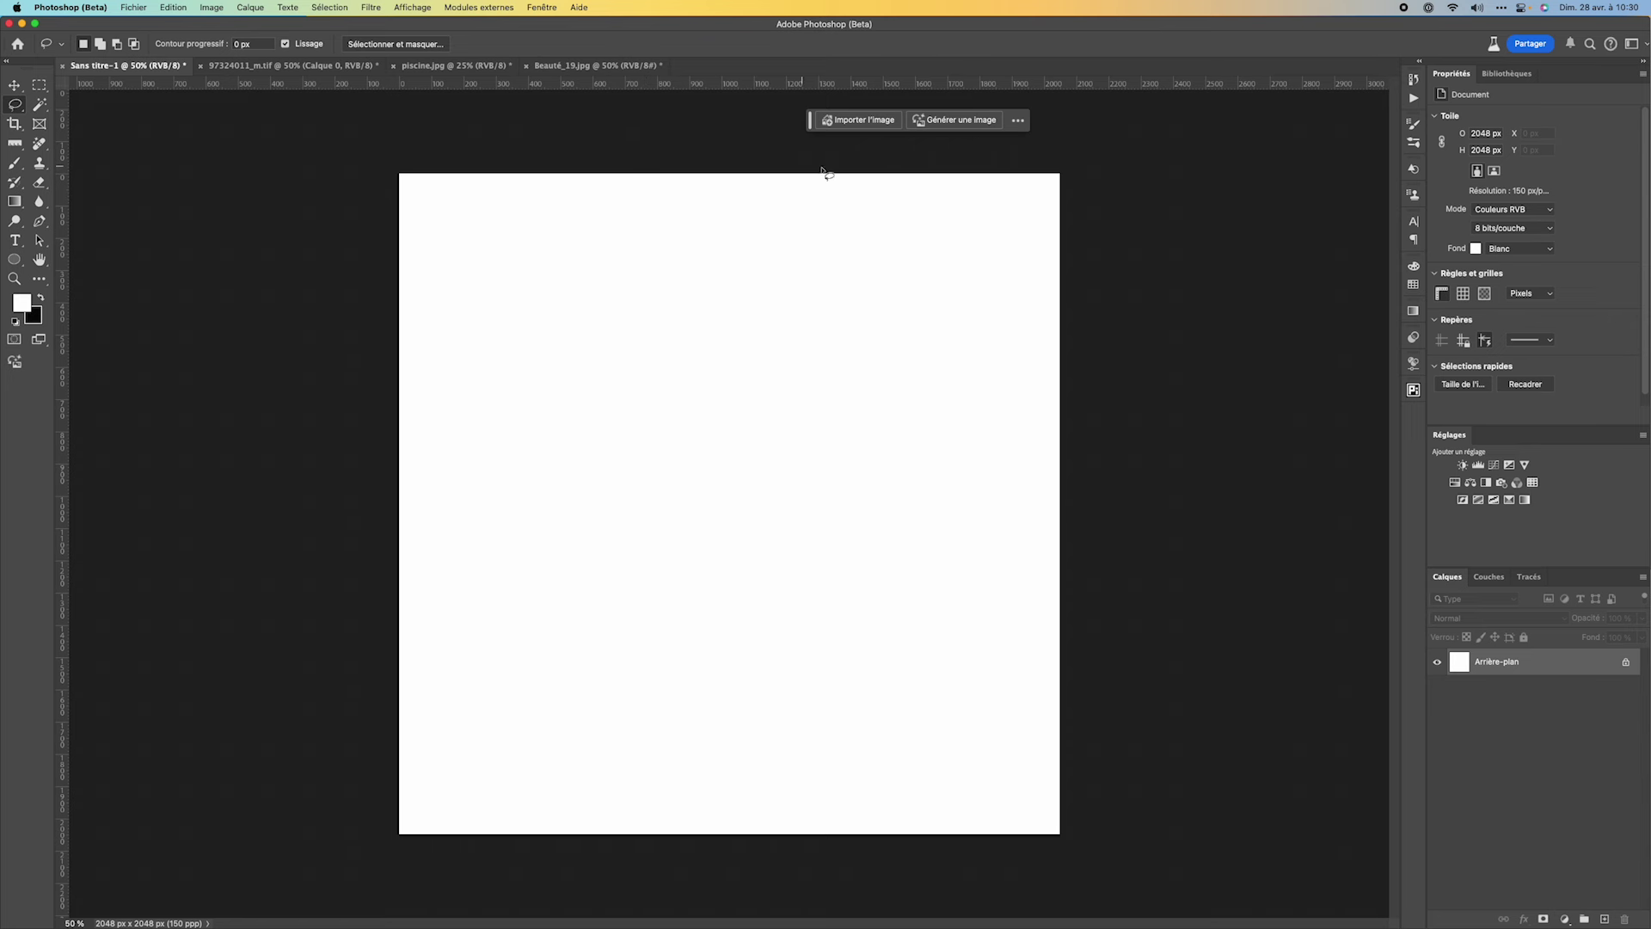
pyautogui.click(972, 126)
pyautogui.press('super+a')
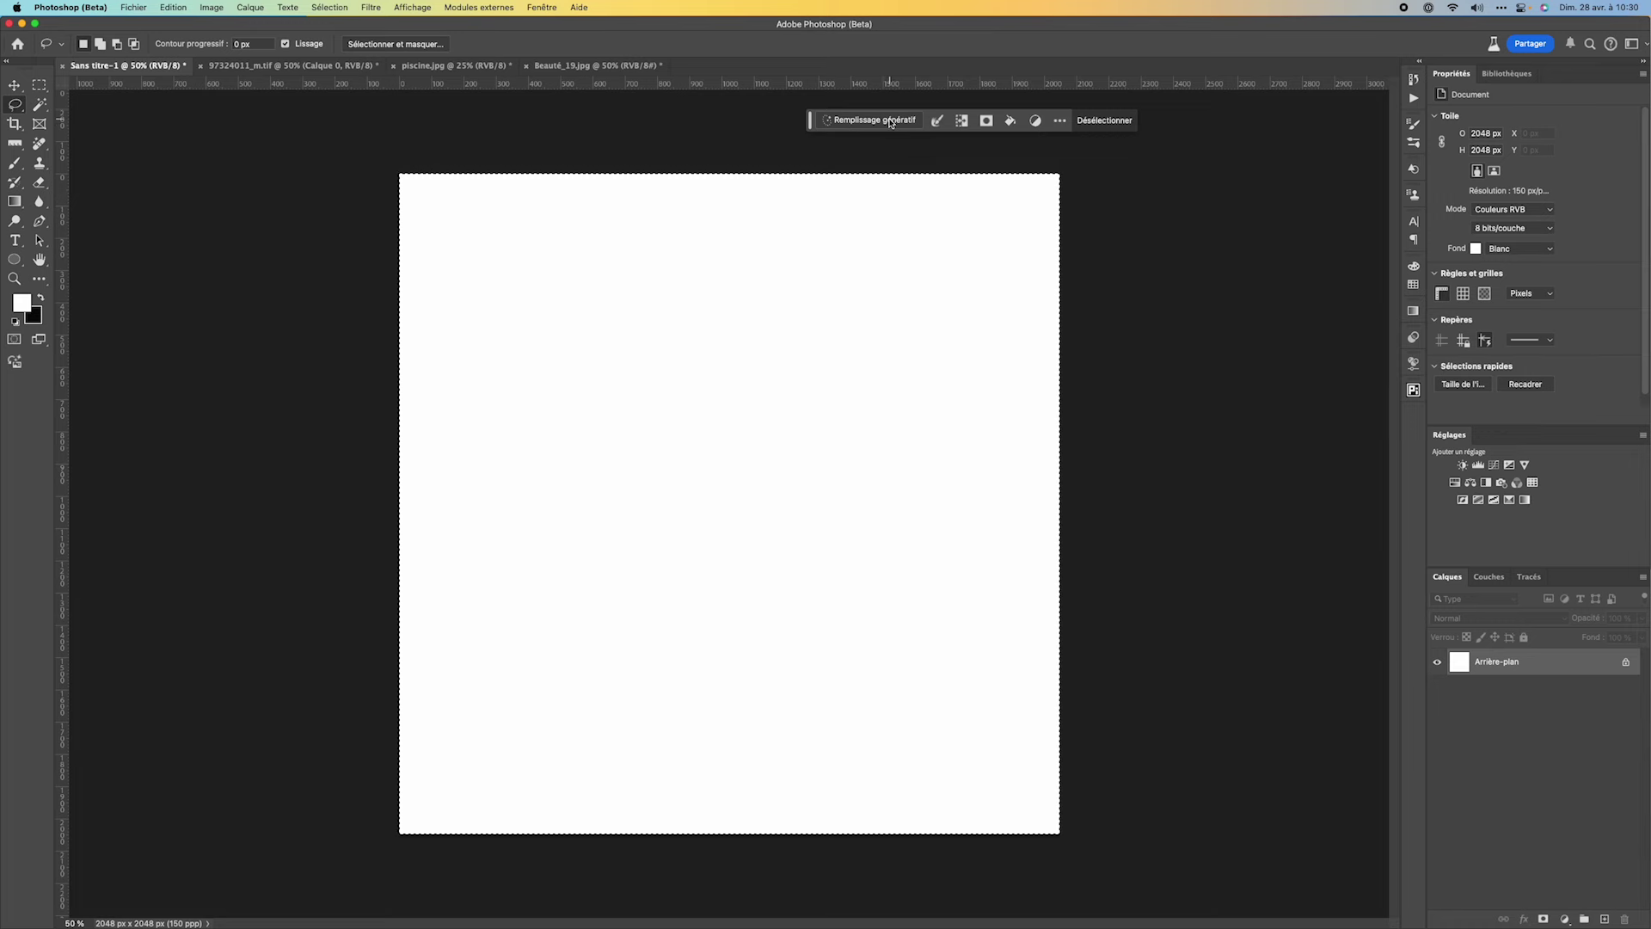
pyautogui.click(632, 202)
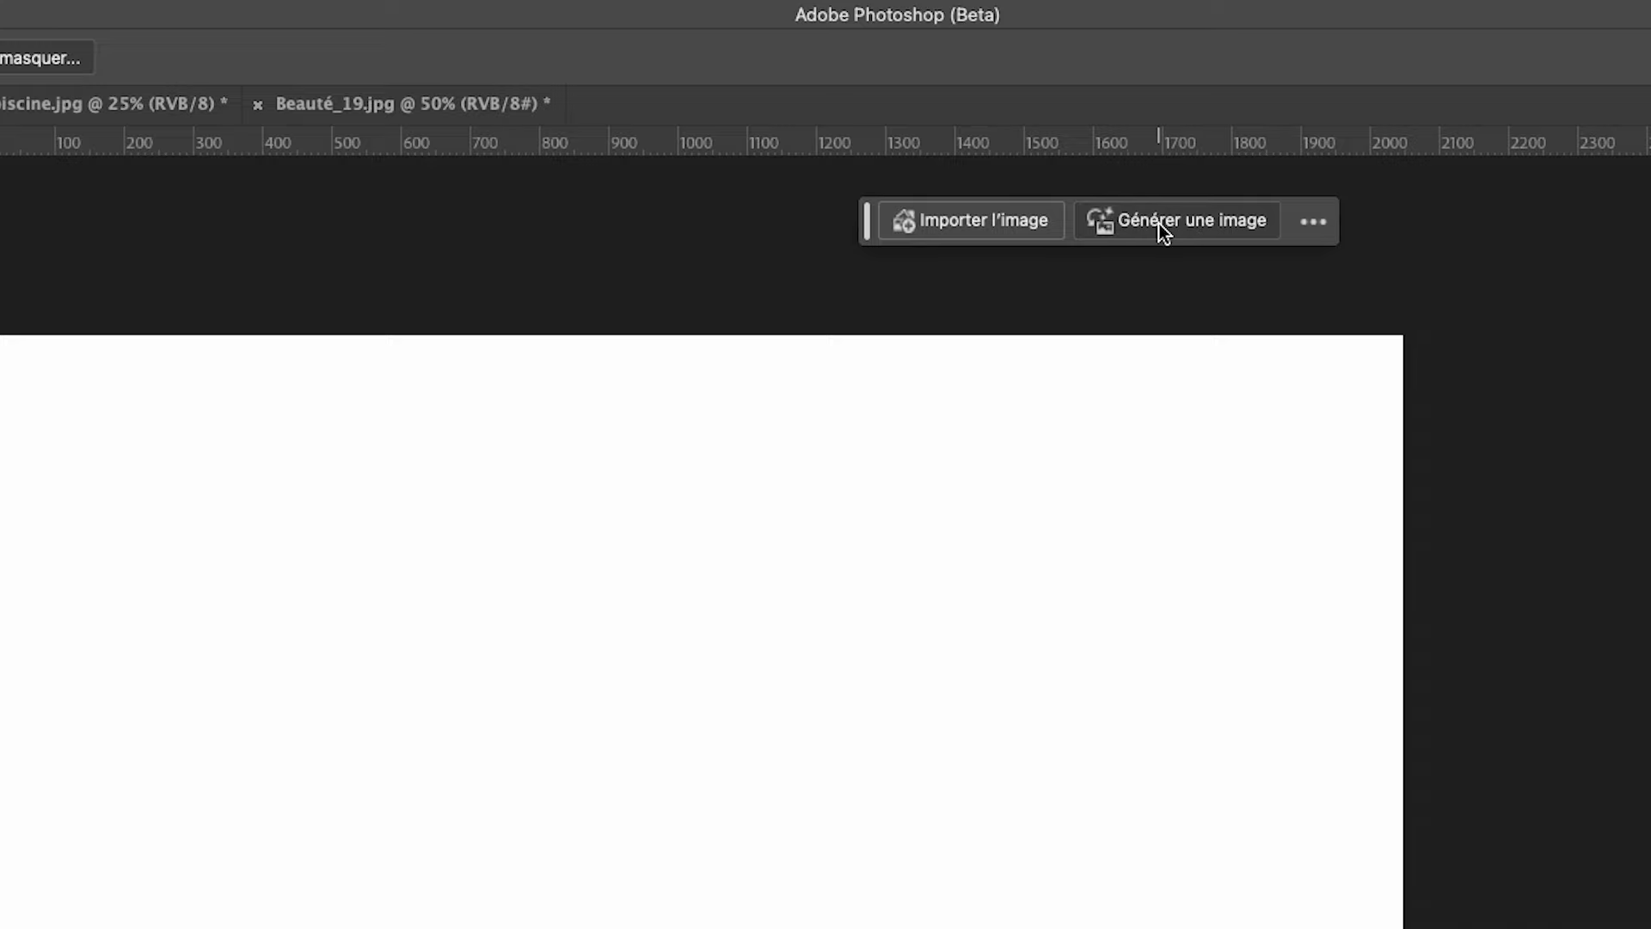
# Step: Open Generate Image, load the beach sunset sample prompt with Photo content type, and erase its text
pyautogui.click(1159, 223)
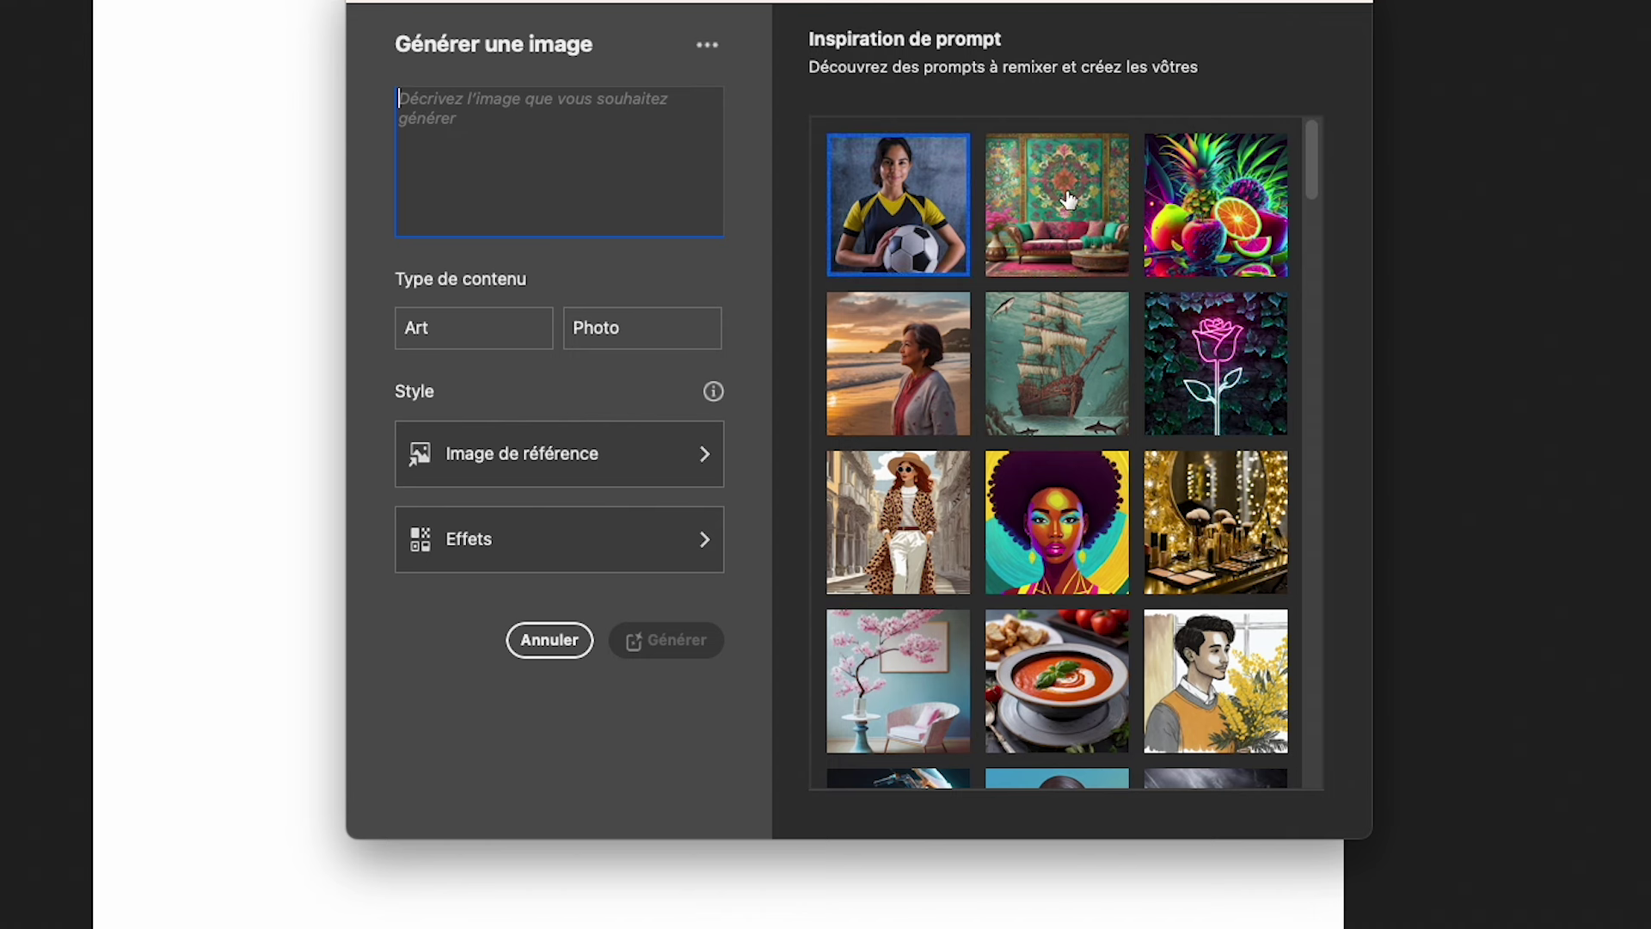
pyautogui.moveTo(1311, 160)
pyautogui.mouseDown()
pyautogui.moveTo(1314, 534)
pyautogui.moveTo(1325, 202)
pyautogui.mouseUp()
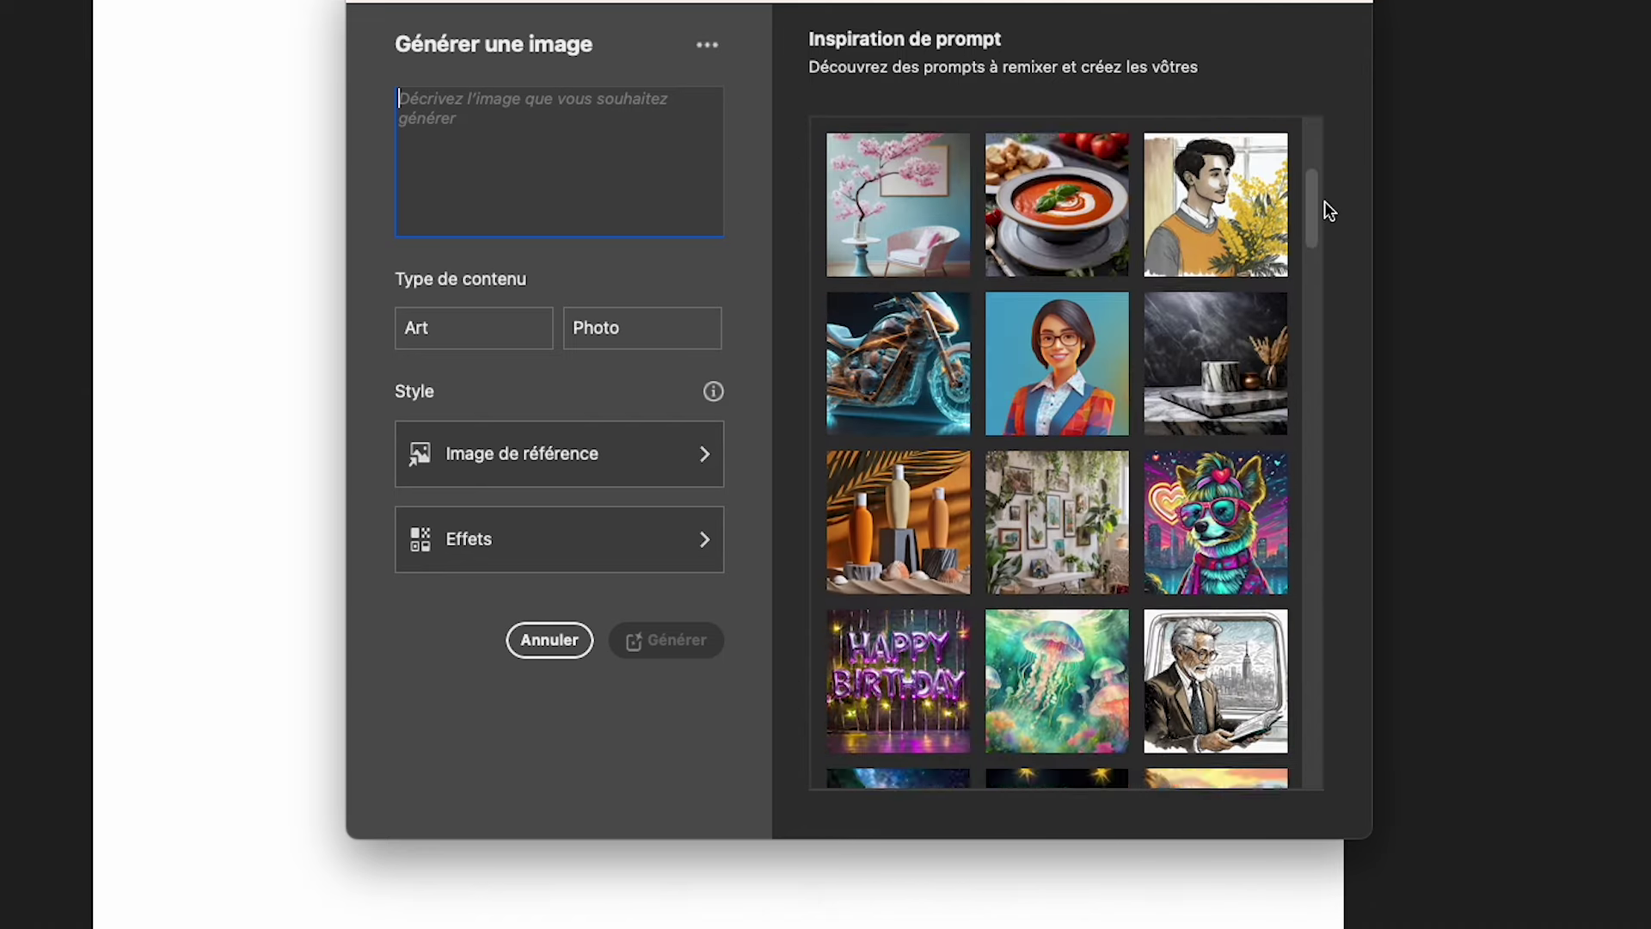
pyautogui.scroll(2, 1327, 184)
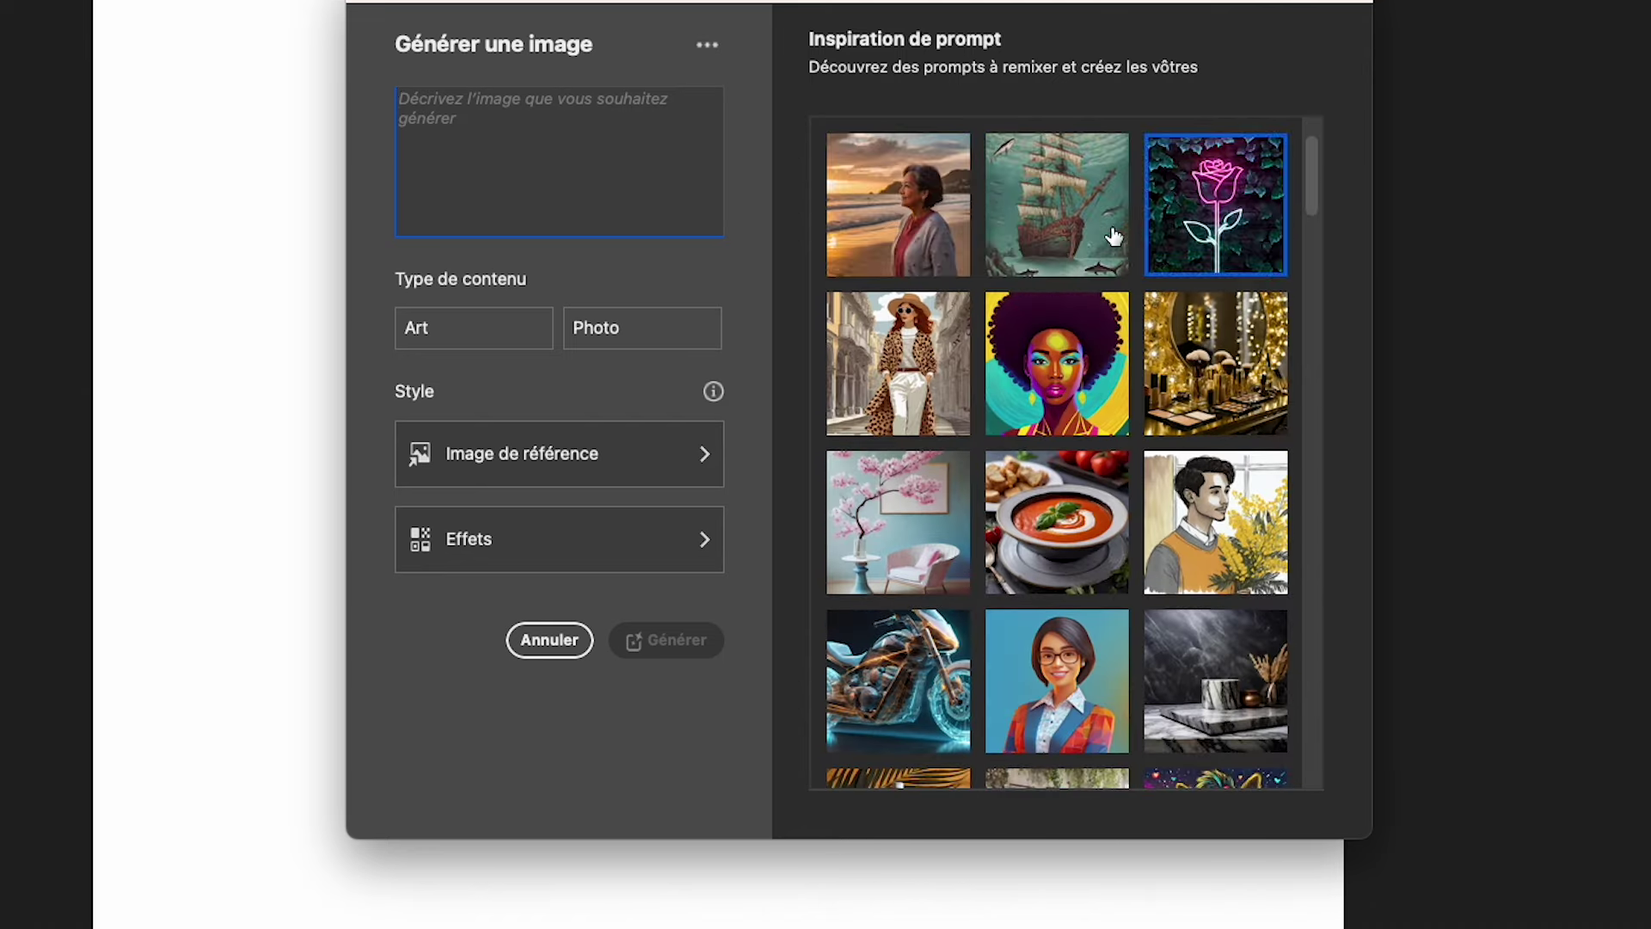
pyautogui.click(897, 207)
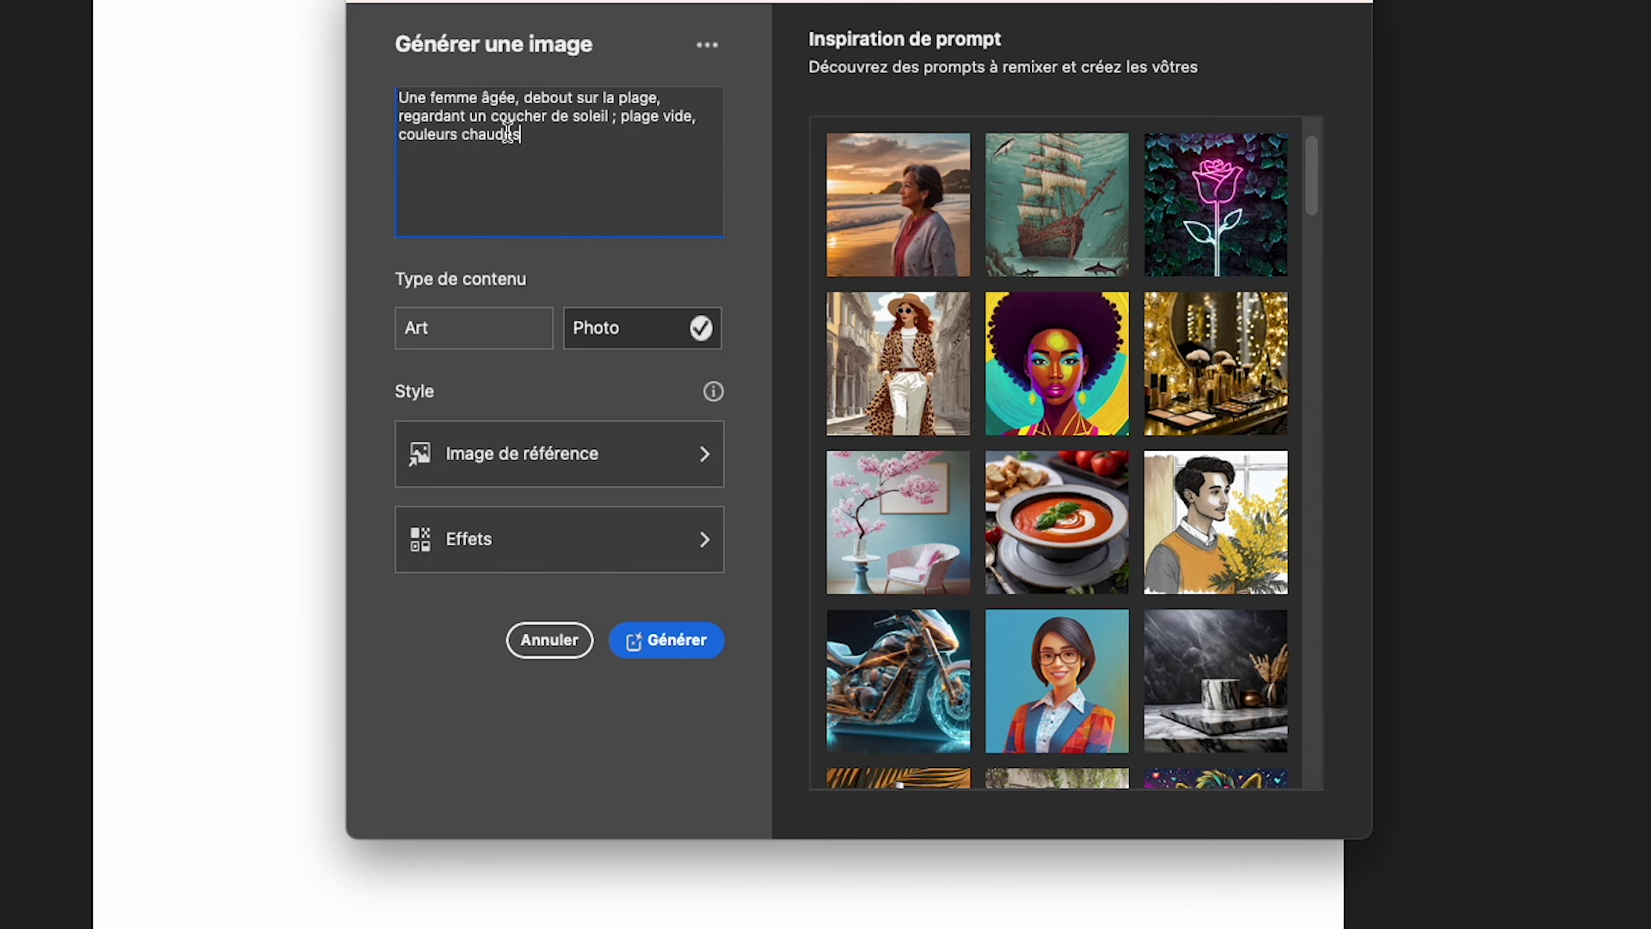
pyautogui.moveTo(513, 133); pyautogui.dragTo(369, 73)
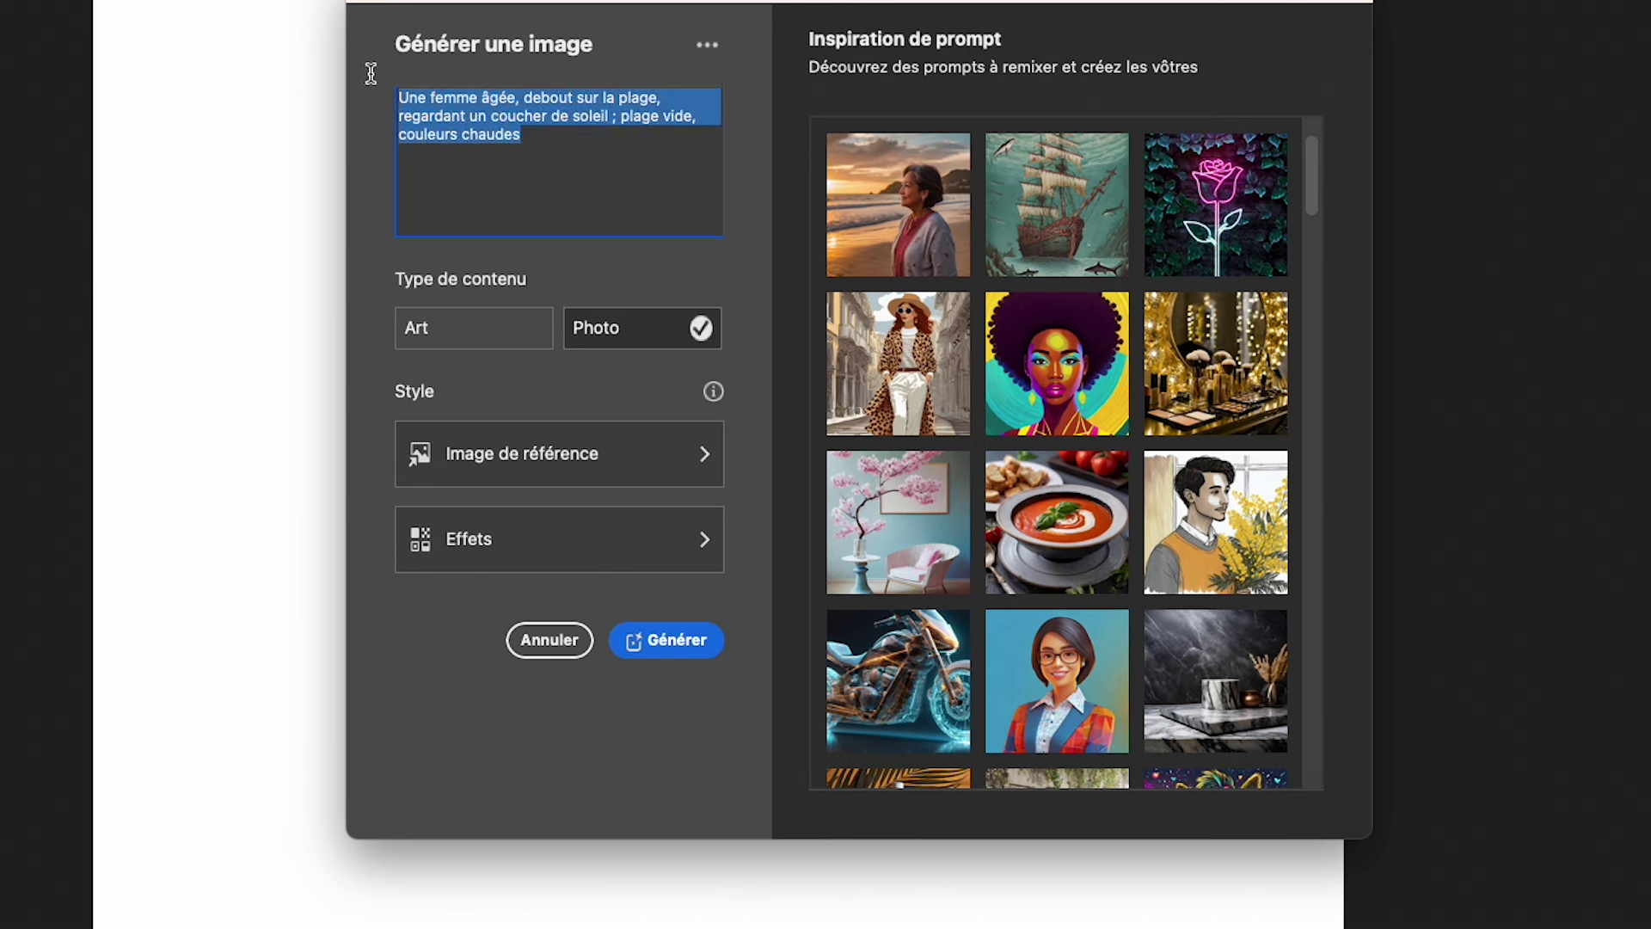
pyautogui.press('BackSpace')
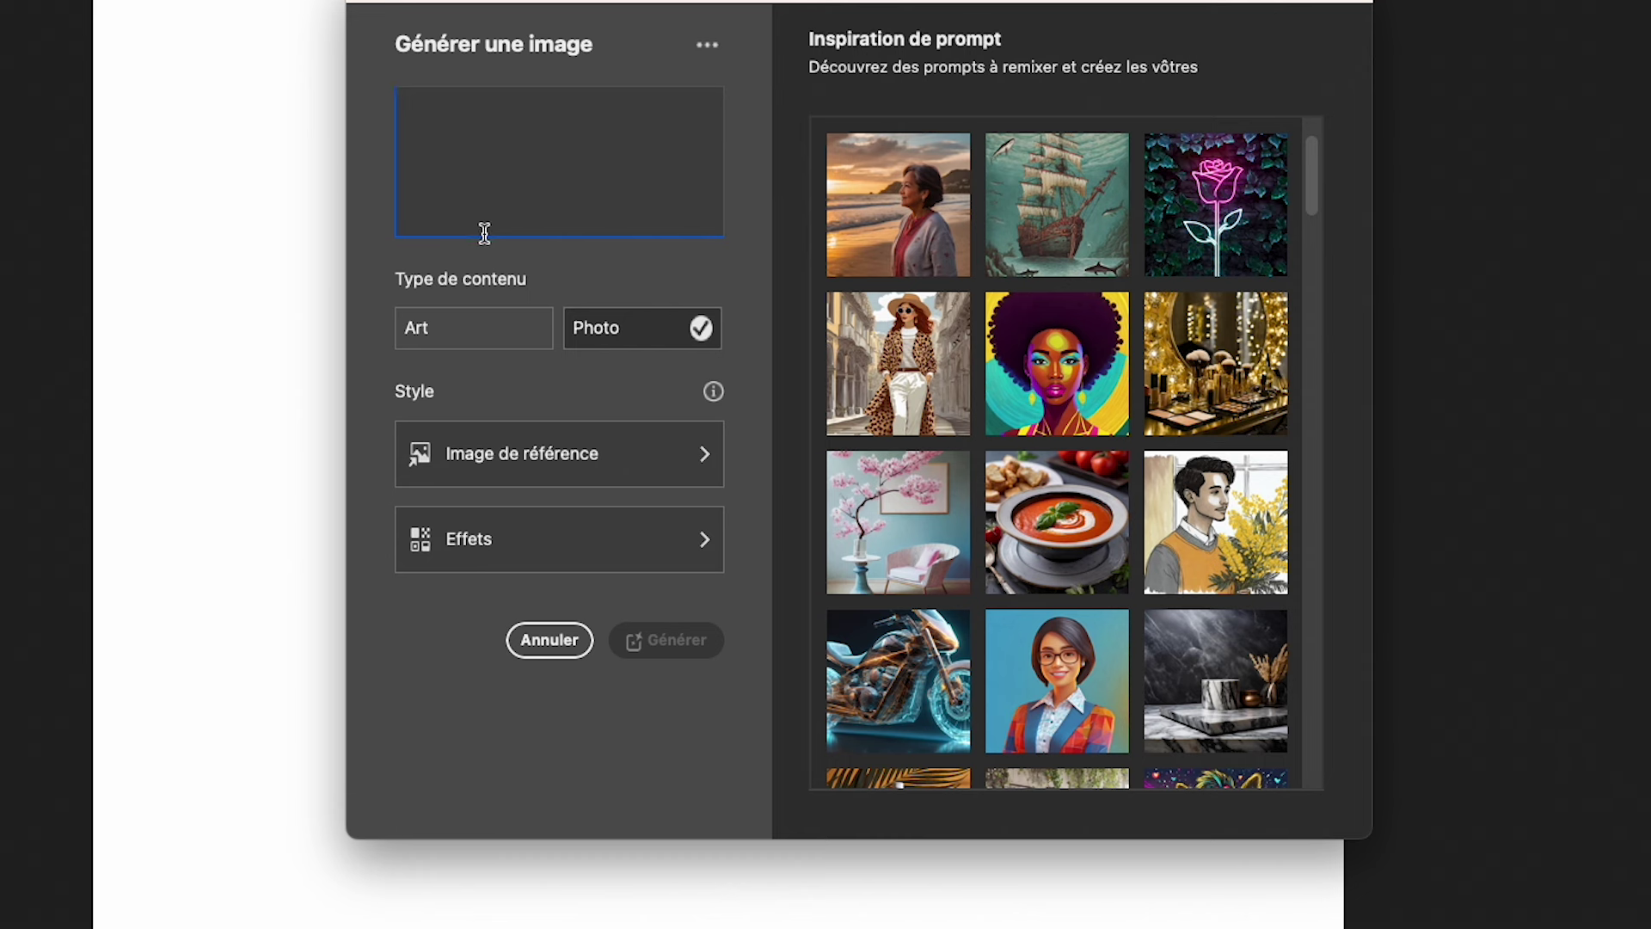
# Step: Enter the prompt 'un chateau fort au en haut d'une colline avec un ciel d'orage', keeping Photo content type
pyautogui.write('un chateau fort ')
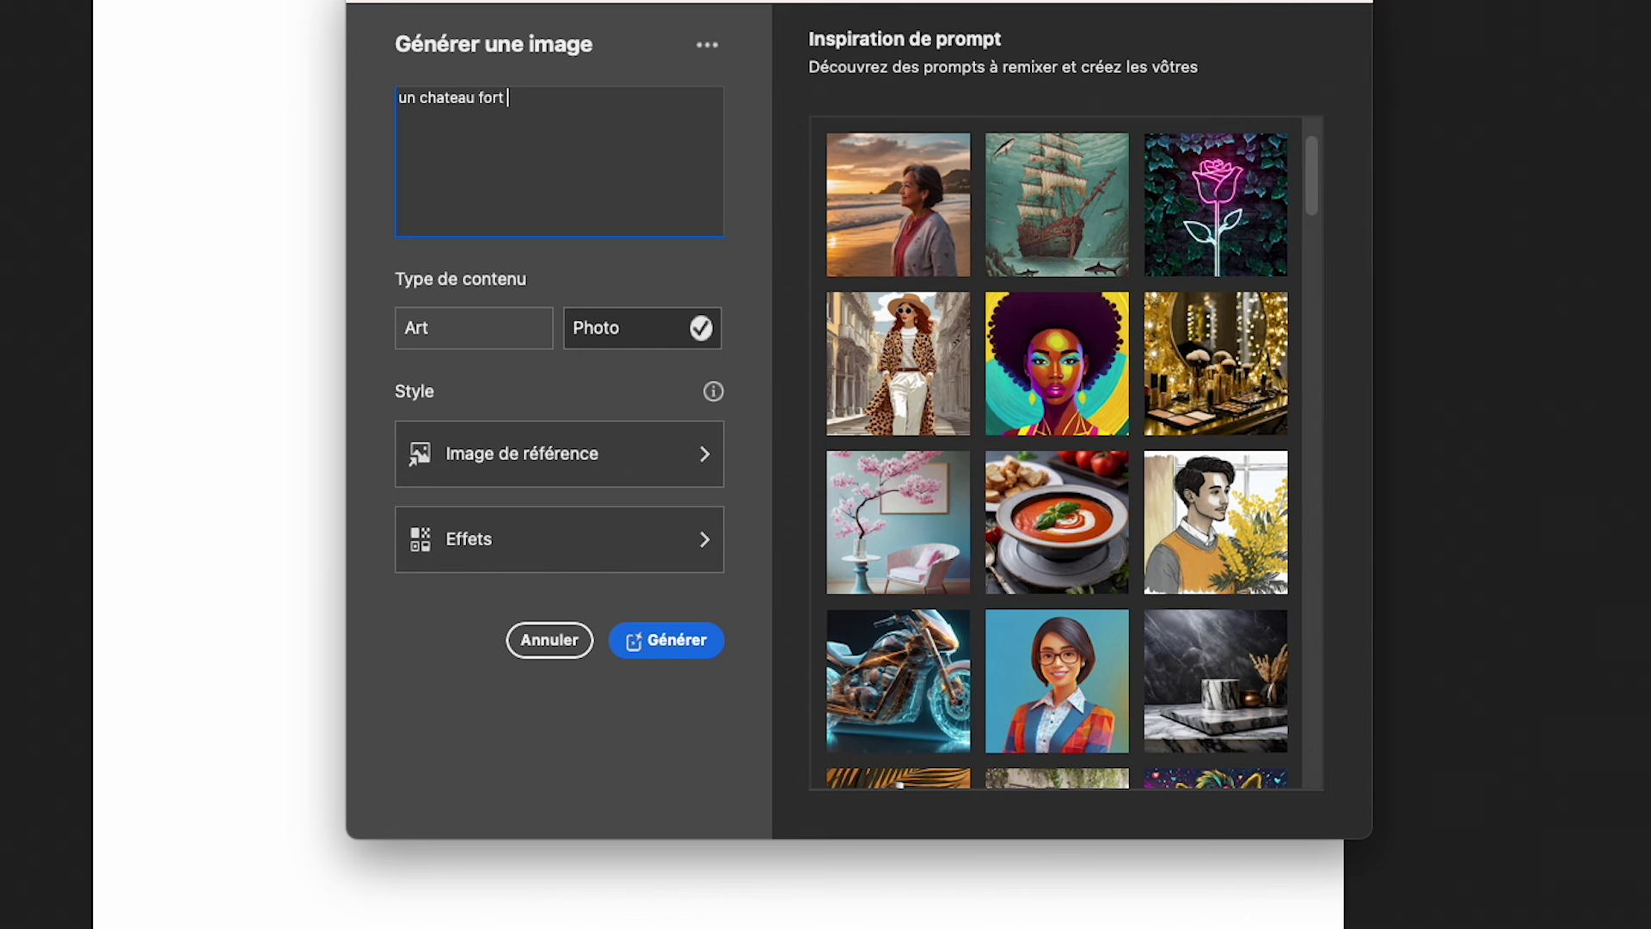
pyautogui.write("au en haut d'une colline")
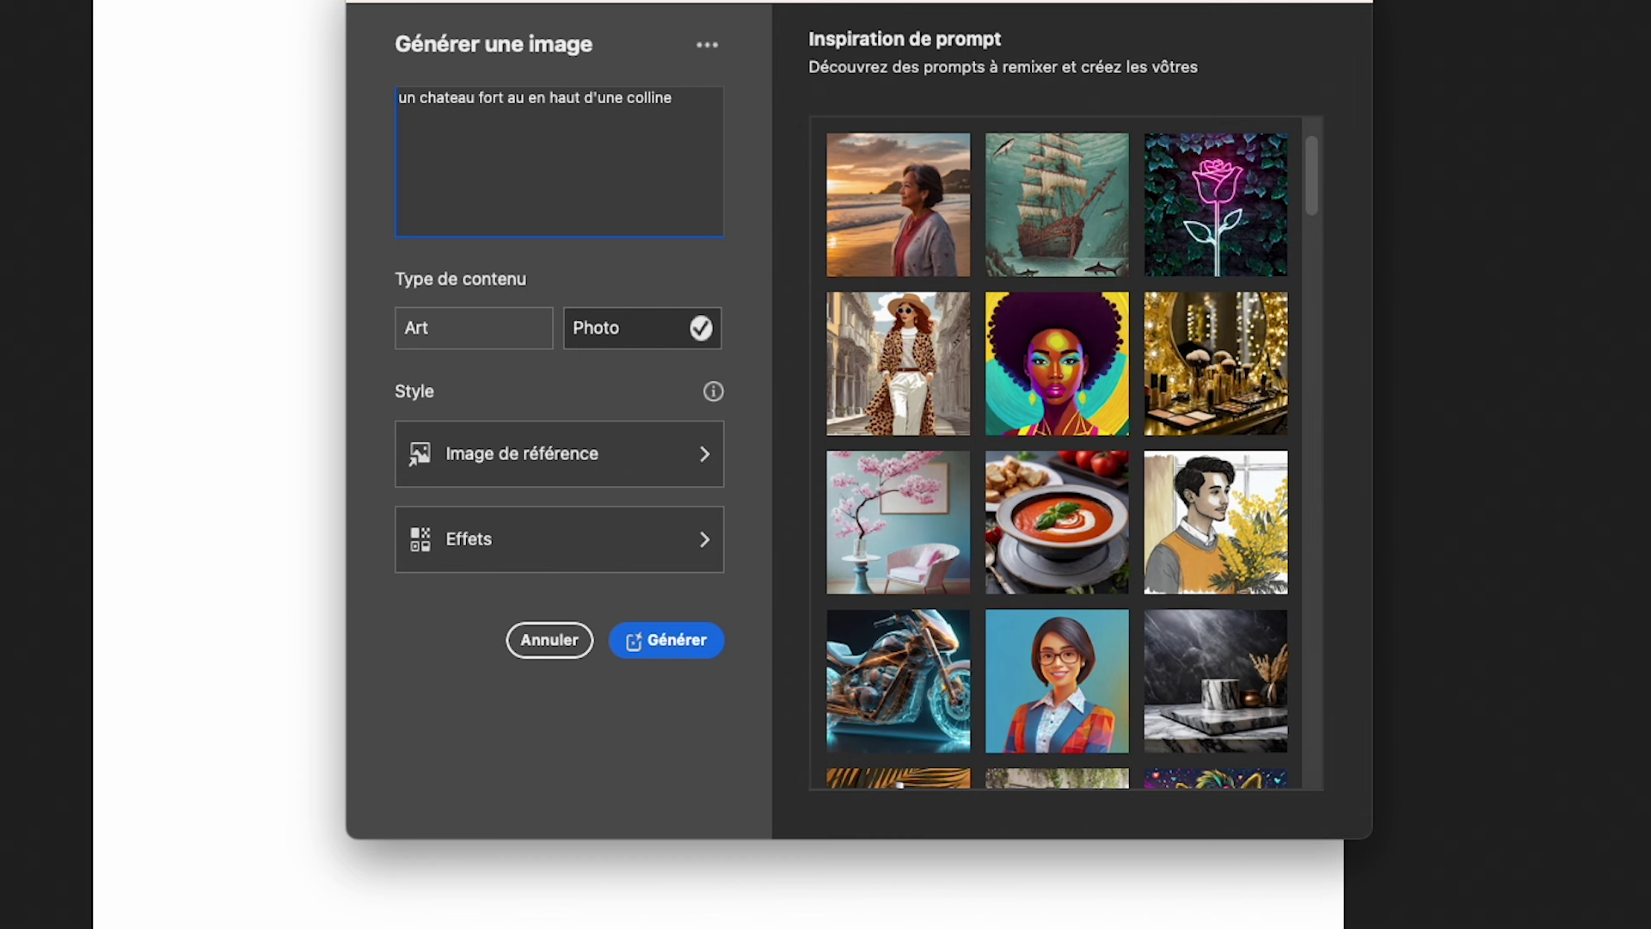
pyautogui.write(" avec un ciel d'orage")
pyautogui.moveTo(505, 118); pyautogui.dragTo(375, 86)
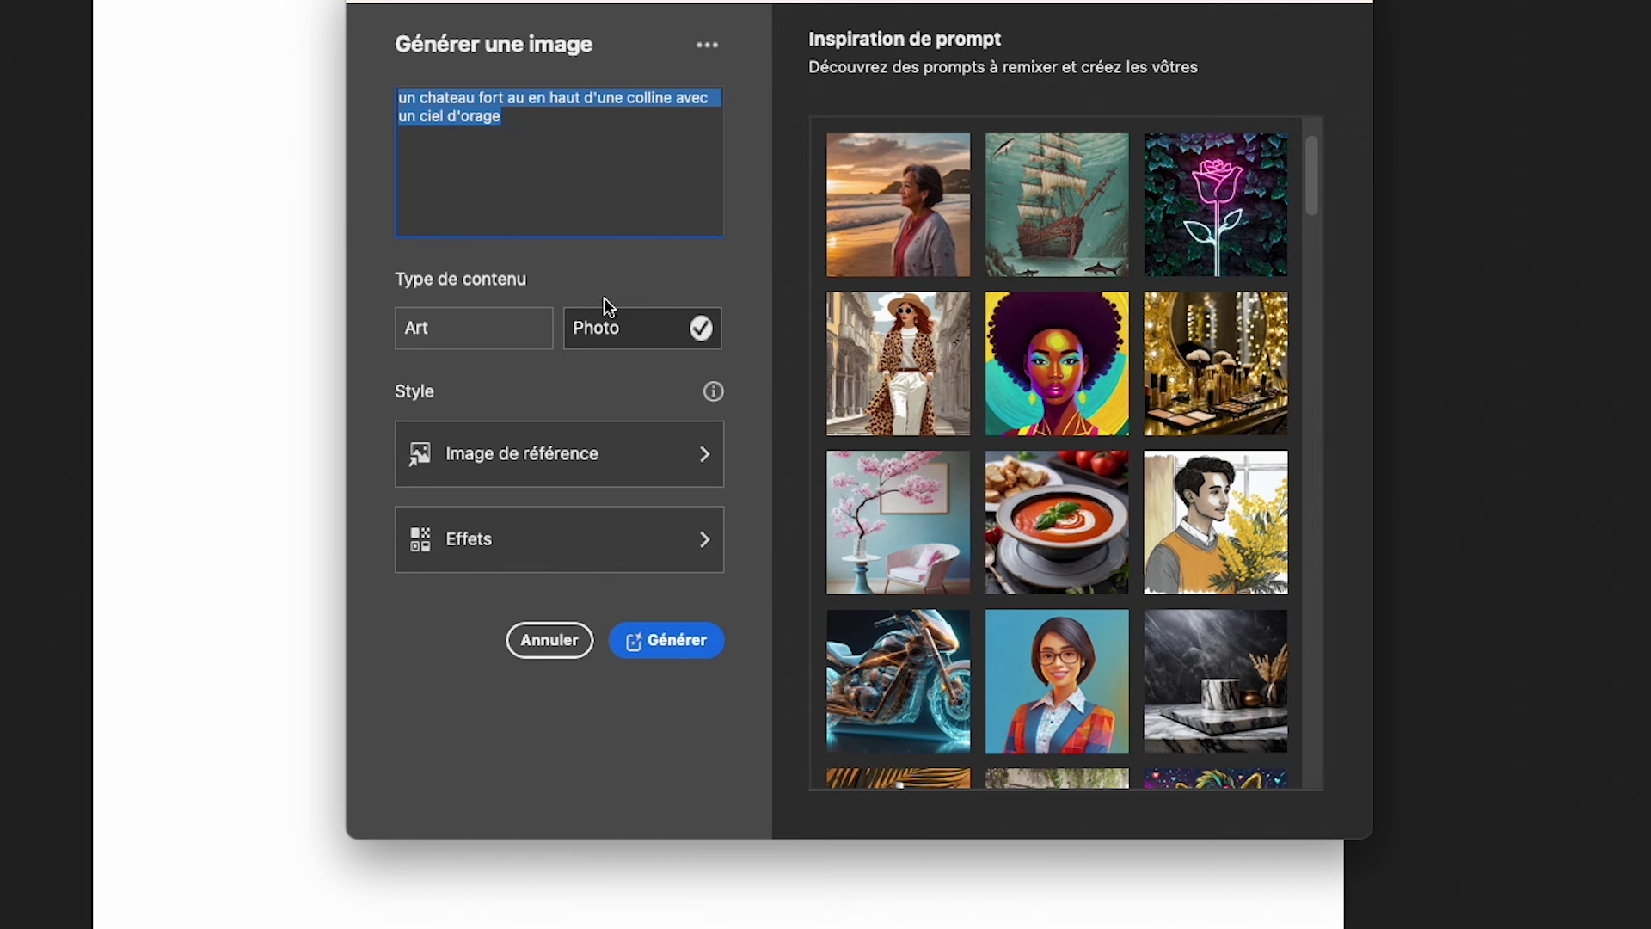
pyautogui.click(499, 334)
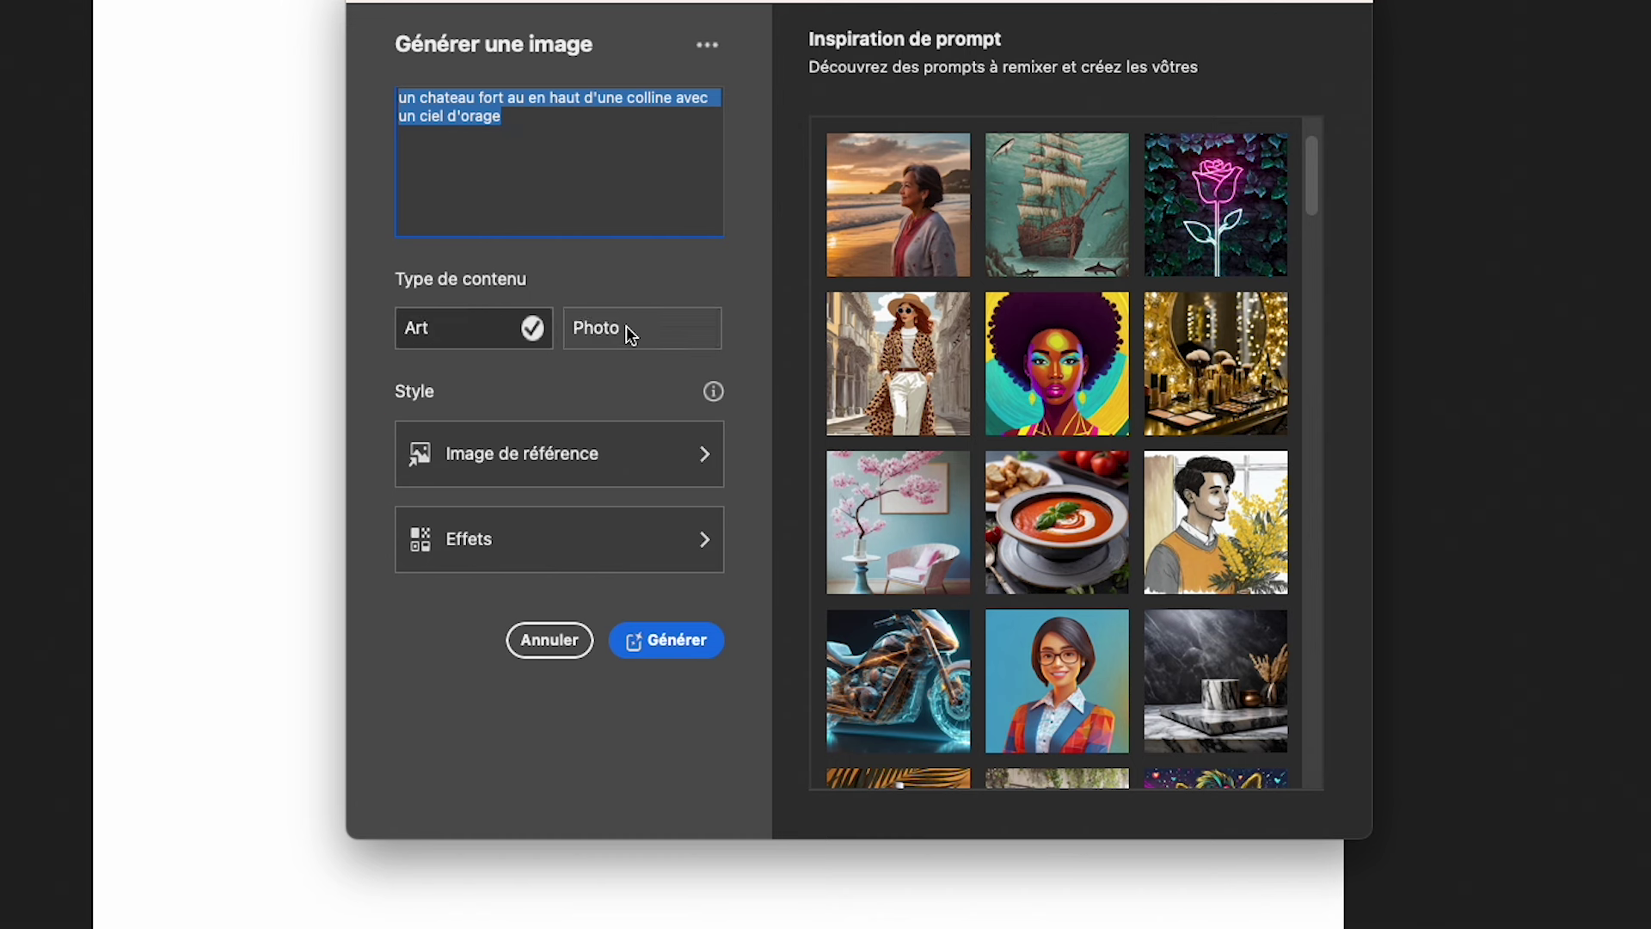
pyautogui.click(686, 333)
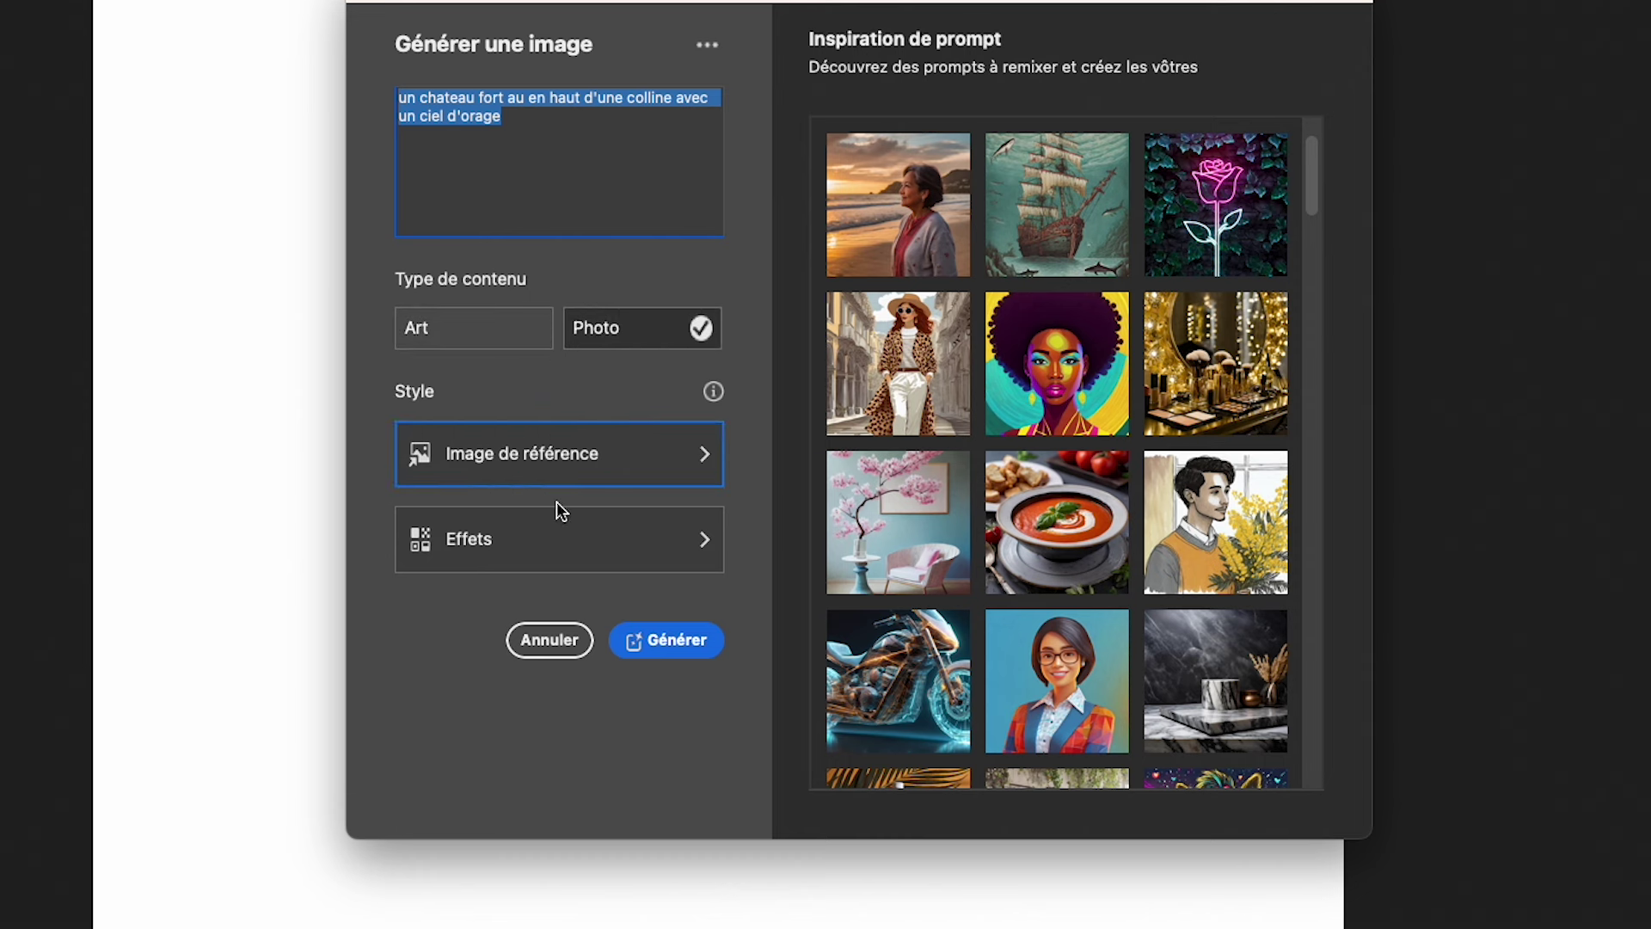
# Step: Add the Hyperréalisme and Science-fiction style effects to the castle prompt
pyautogui.click(676, 547)
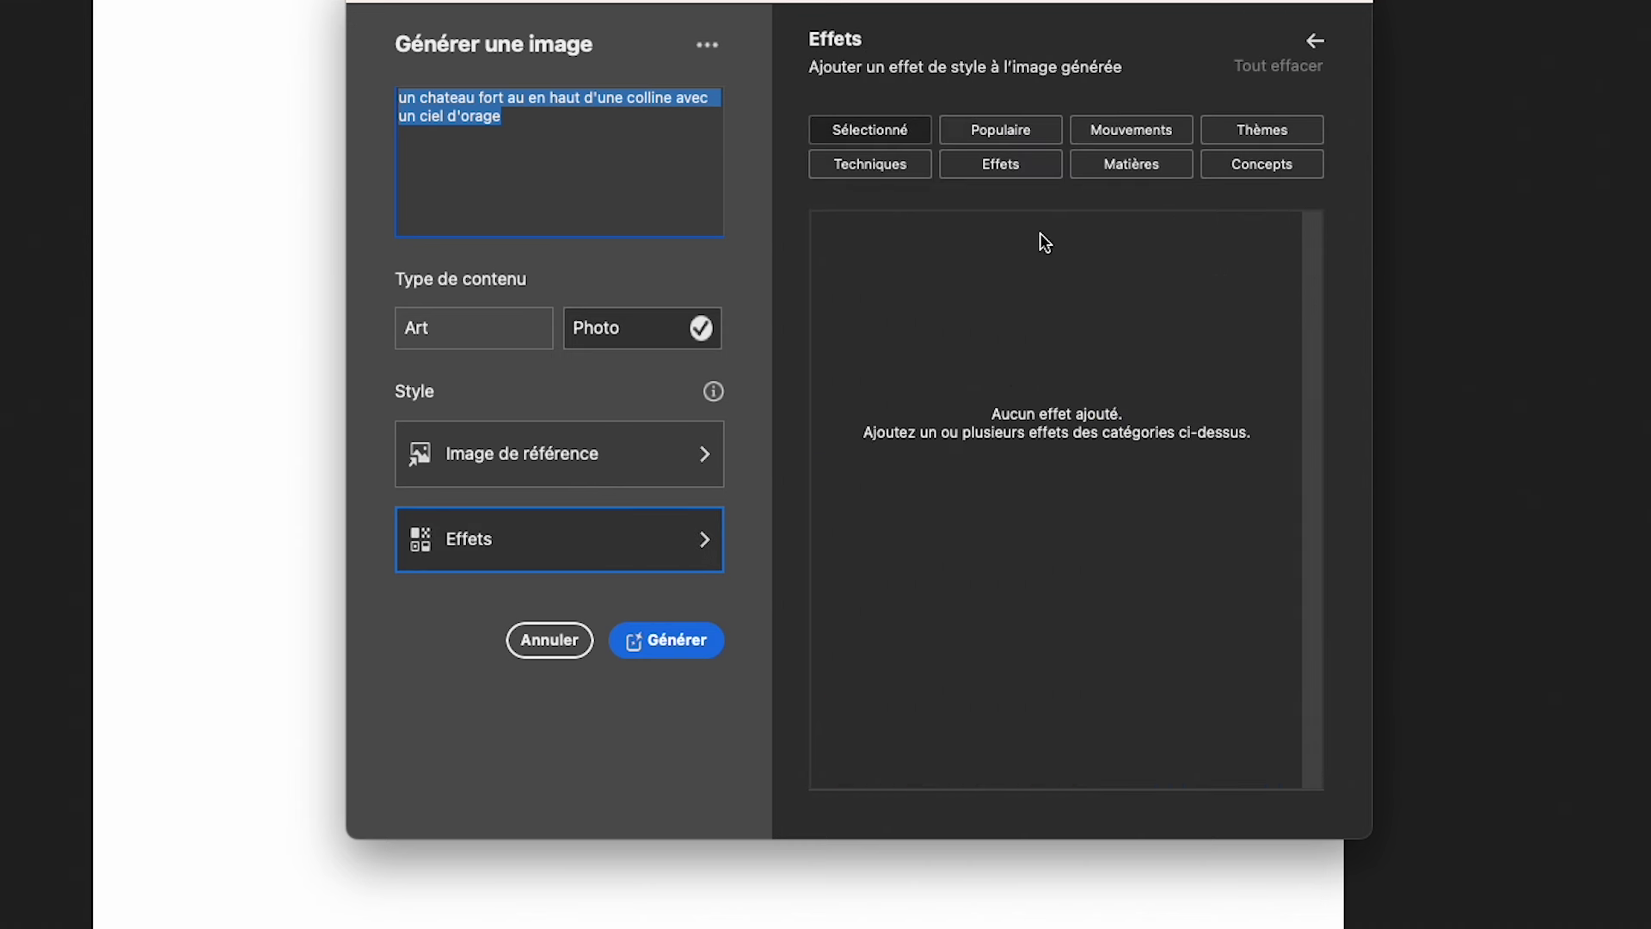
pyautogui.click(993, 129)
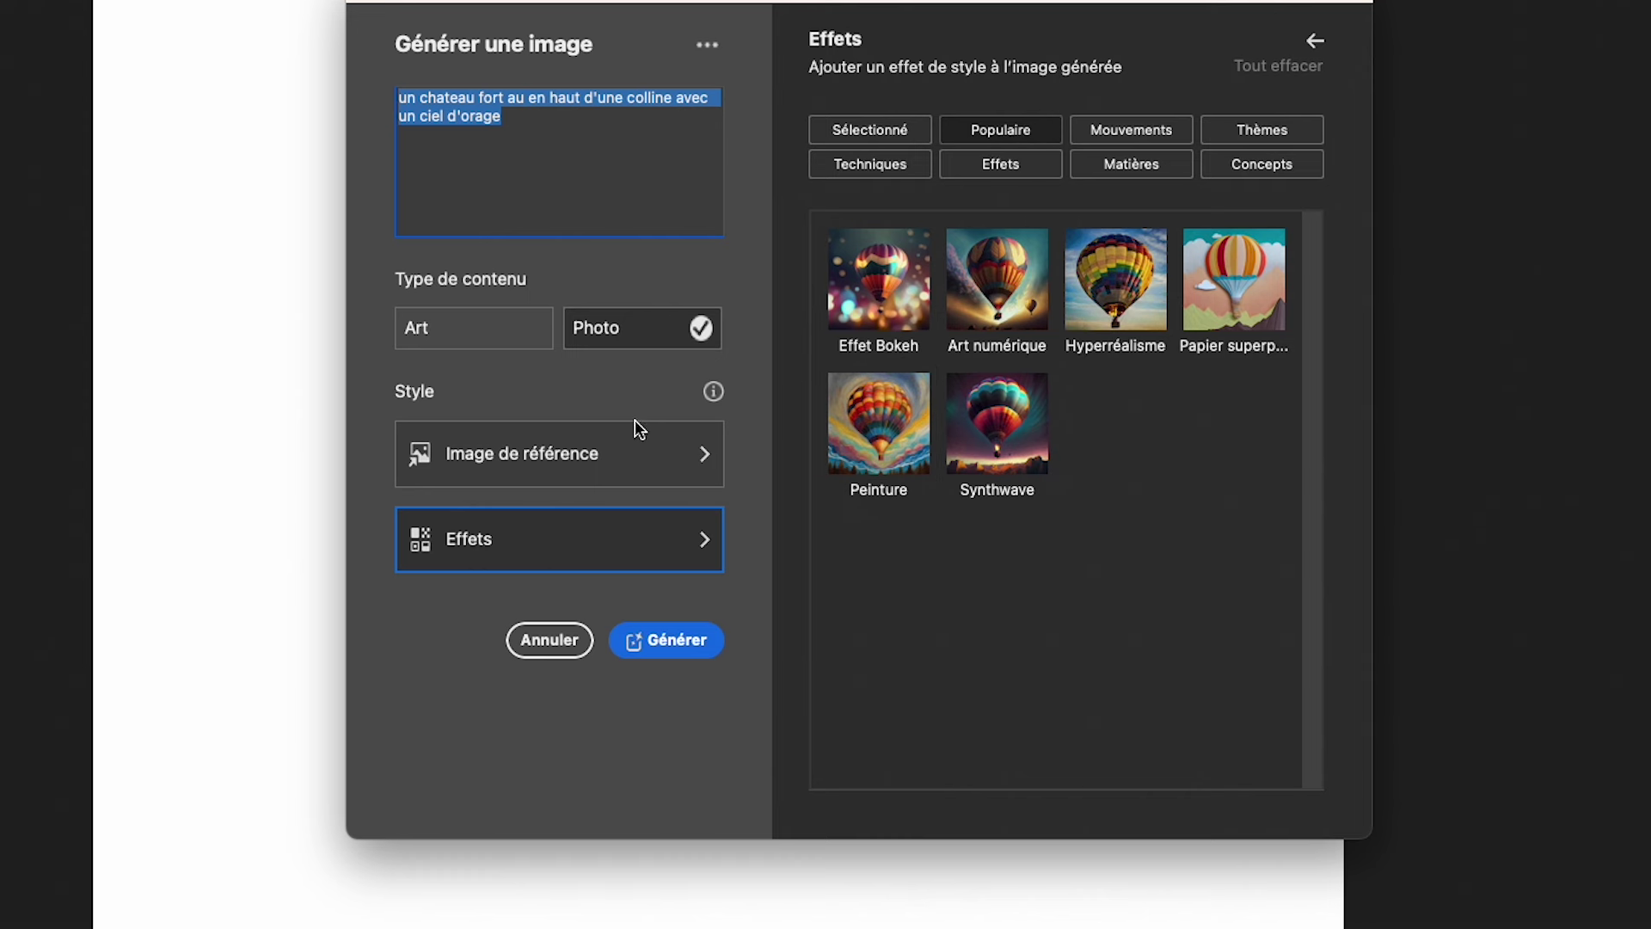
pyautogui.click(1115, 284)
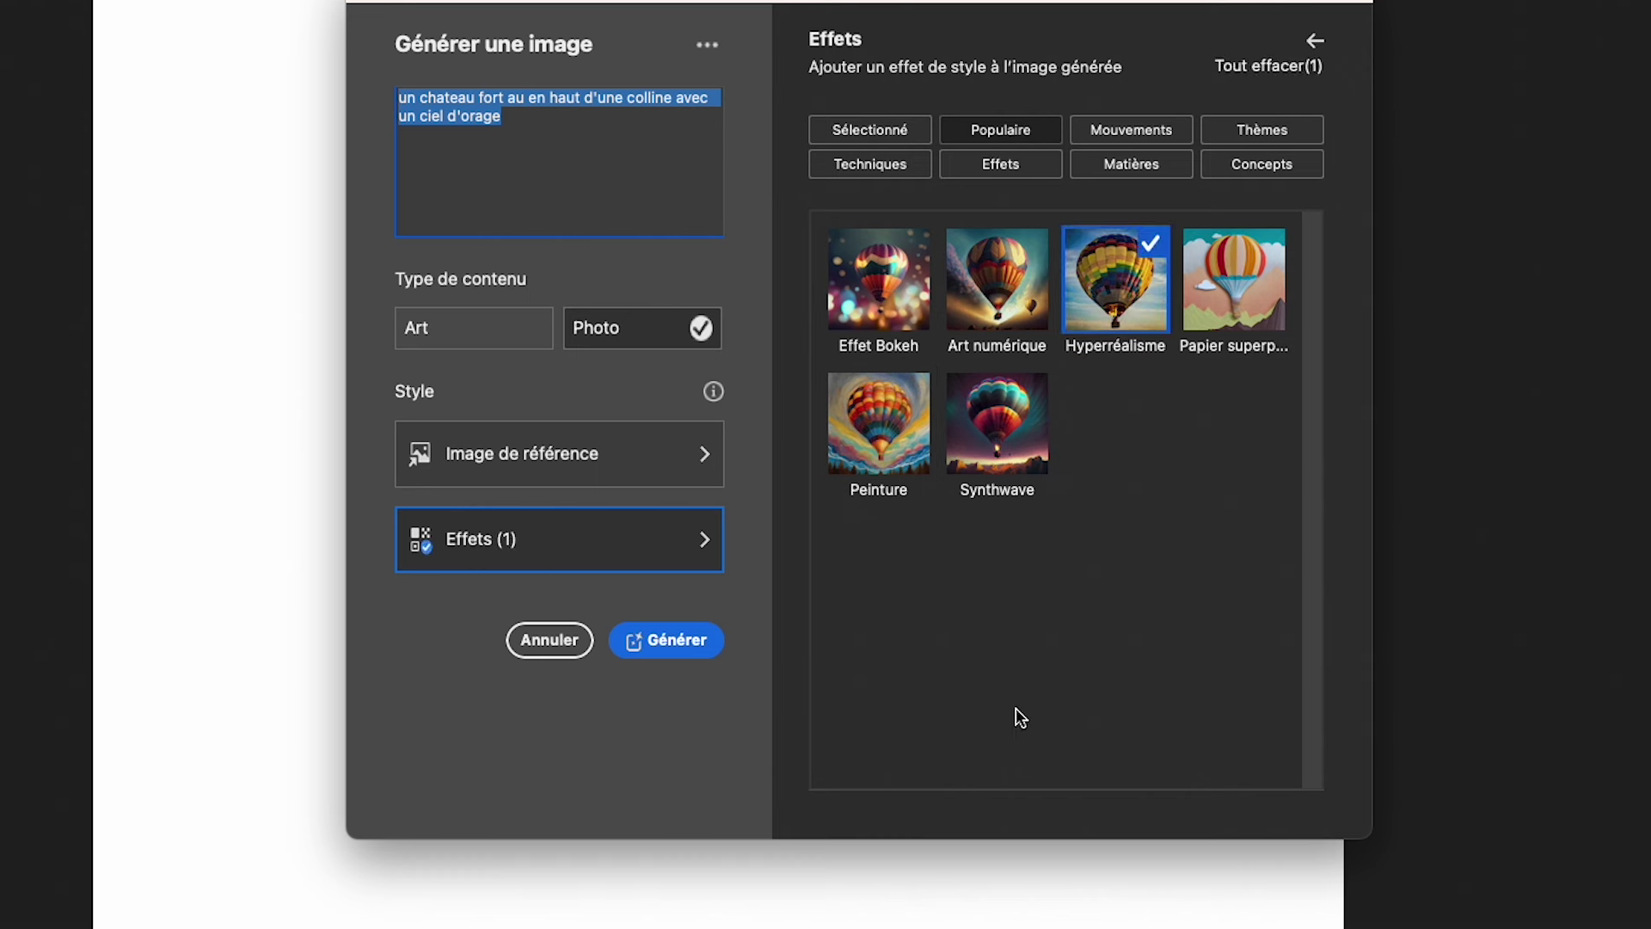
pyautogui.click(1142, 133)
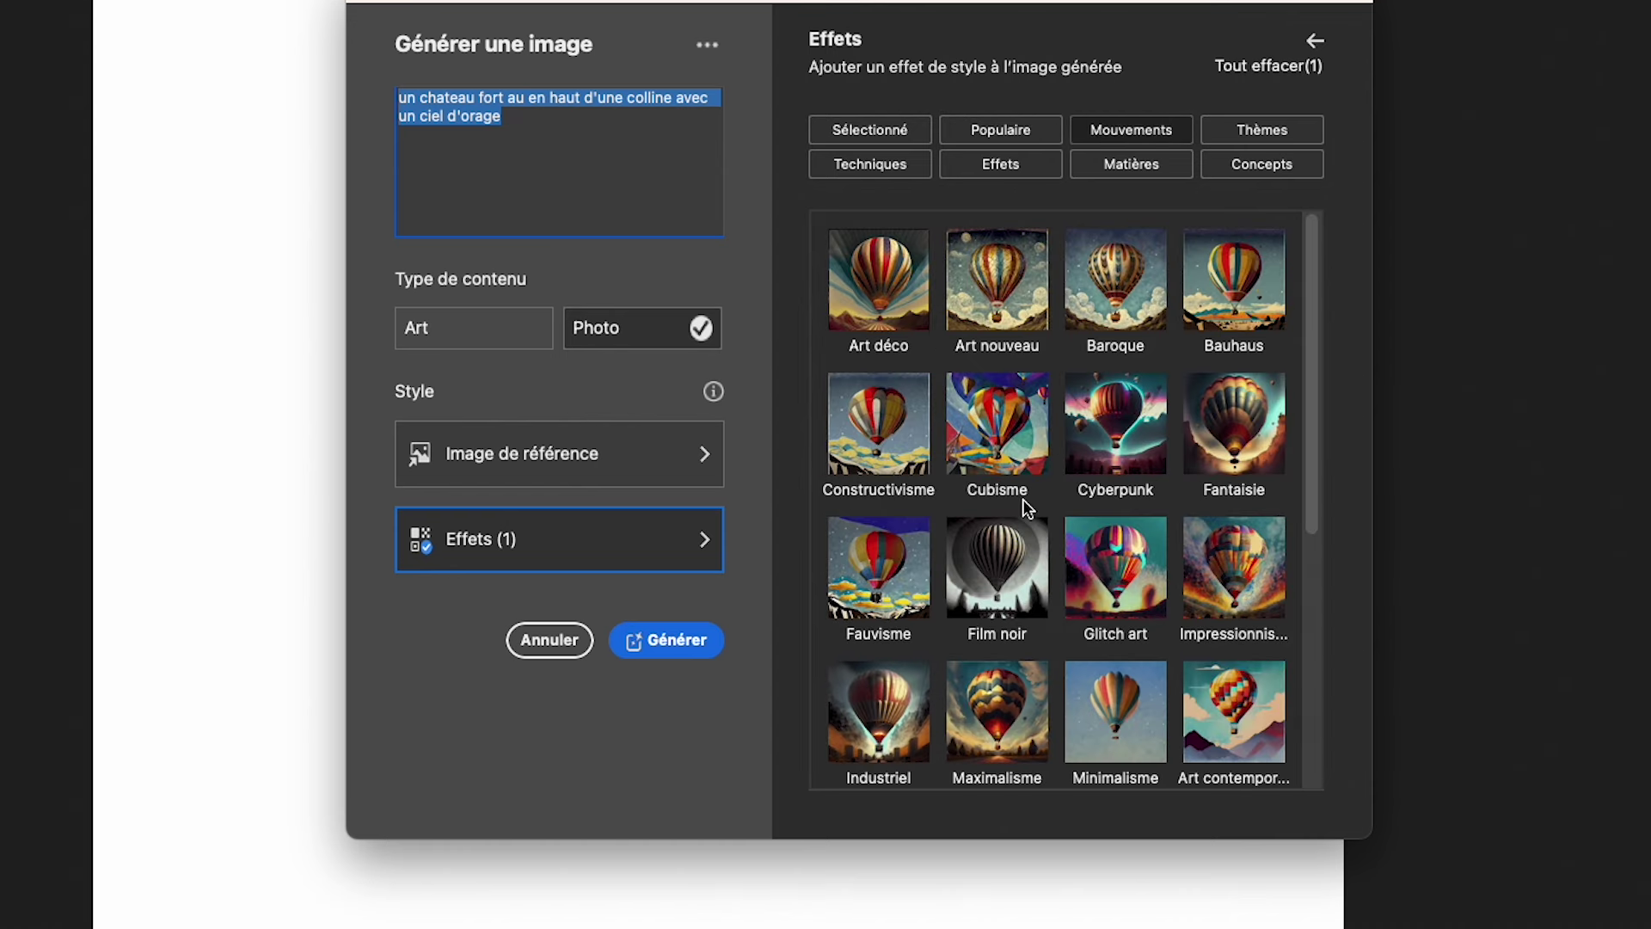
pyautogui.scroll(-5, 1025, 514)
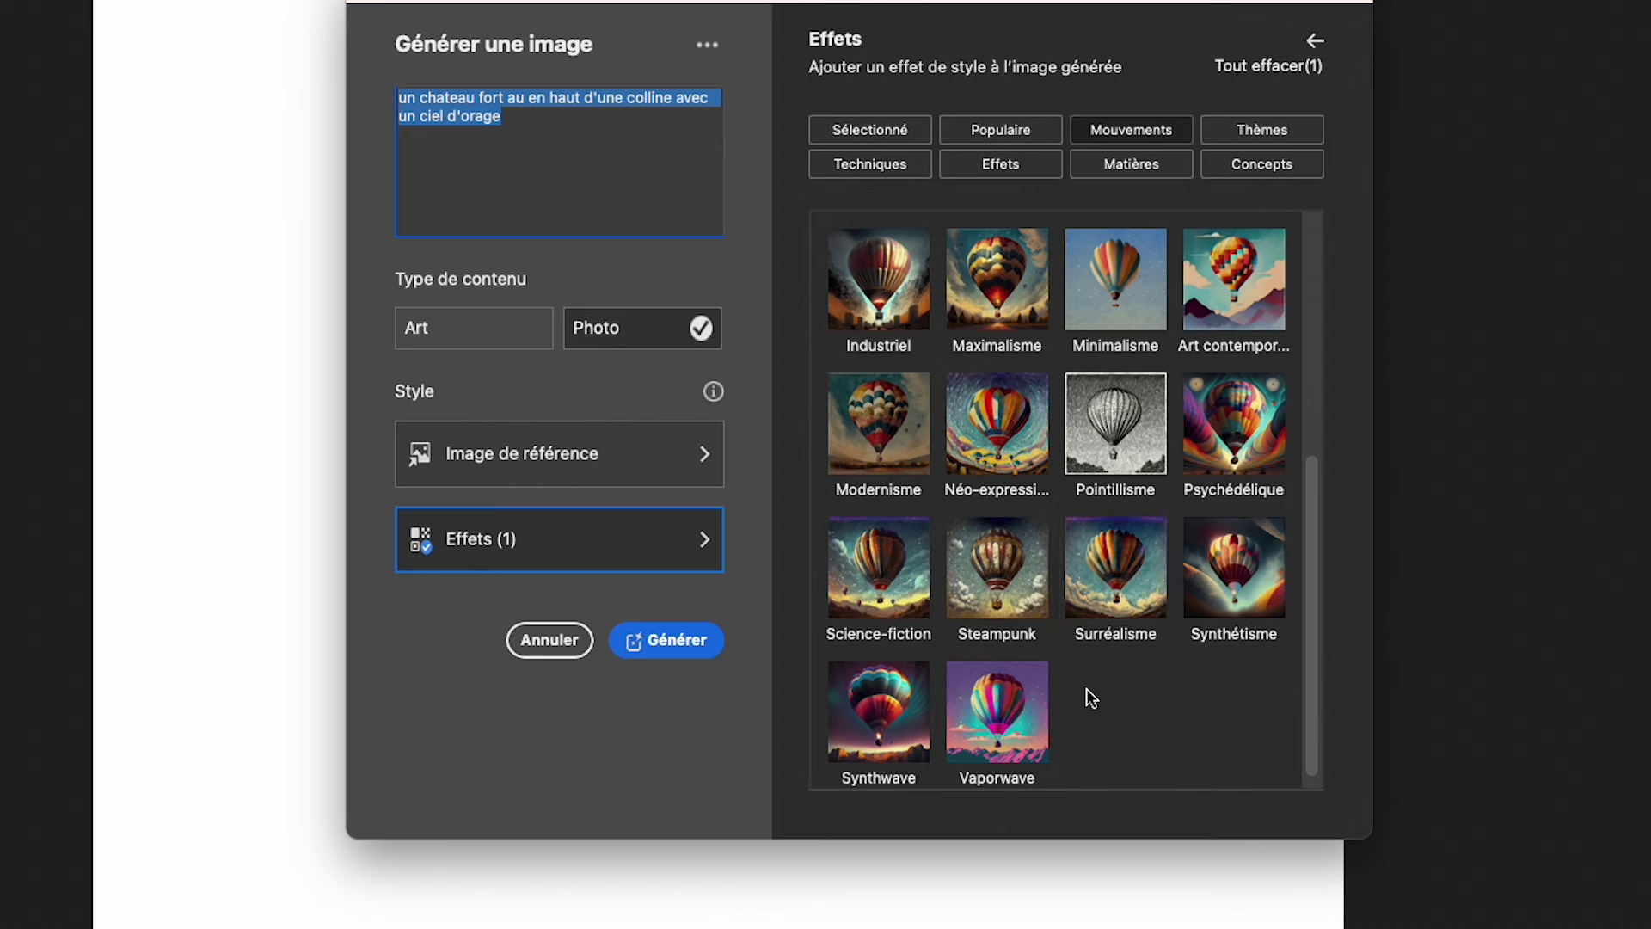
pyautogui.click(876, 594)
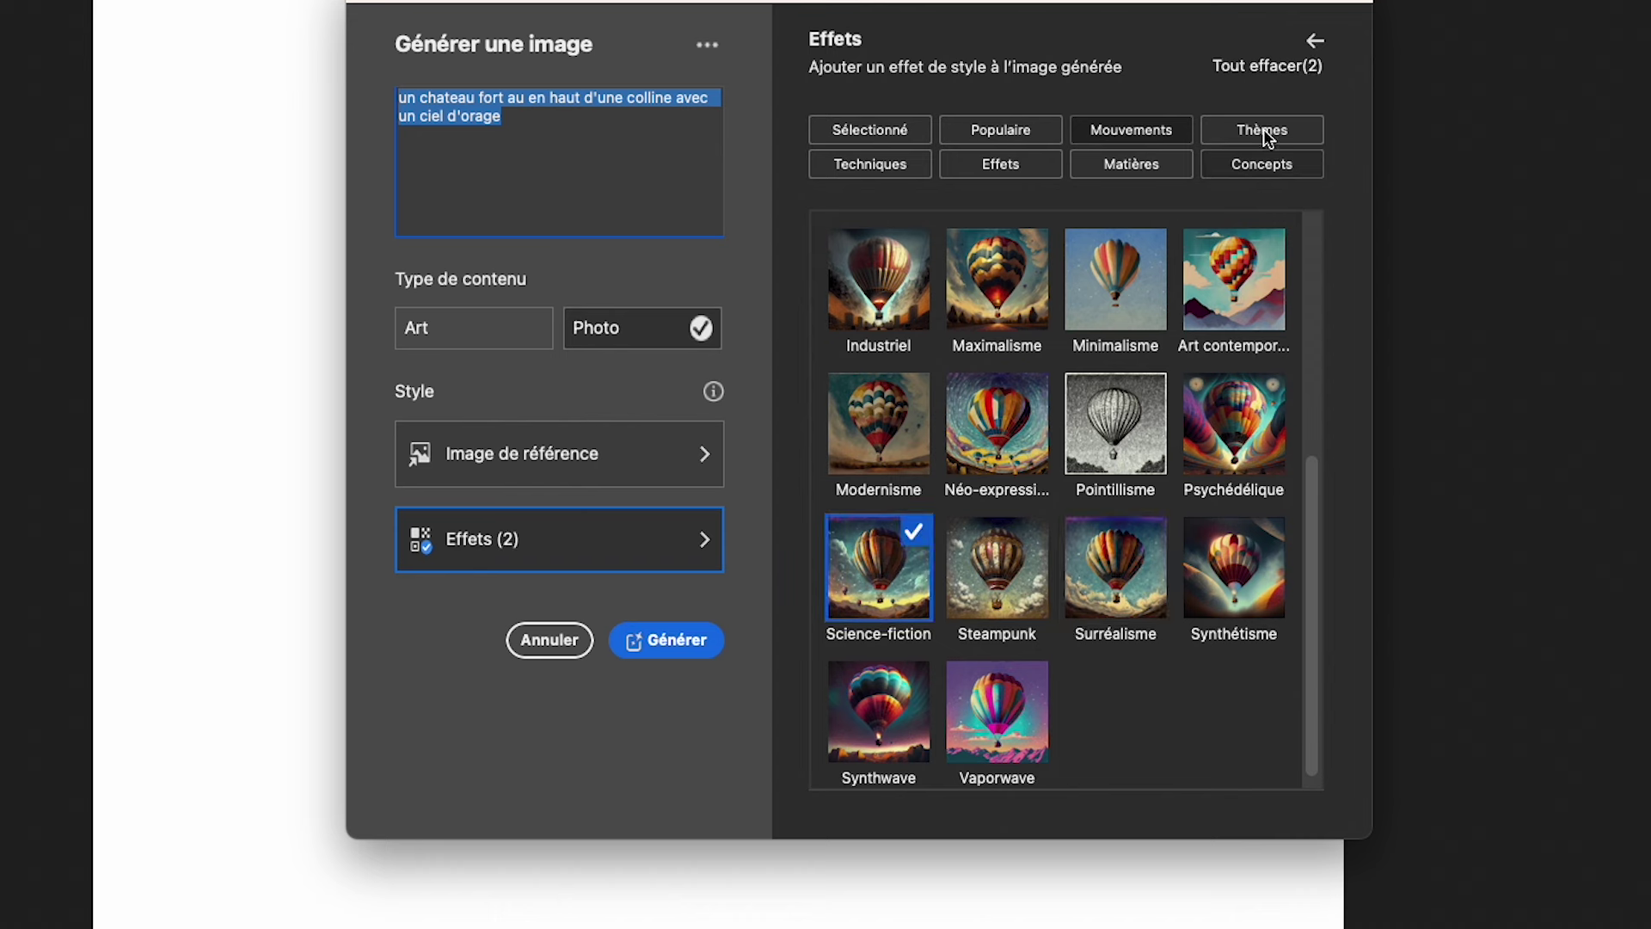
# Step: Browse the theme and technique effects, then generate the stormy castle image
pyautogui.click(1307, 136)
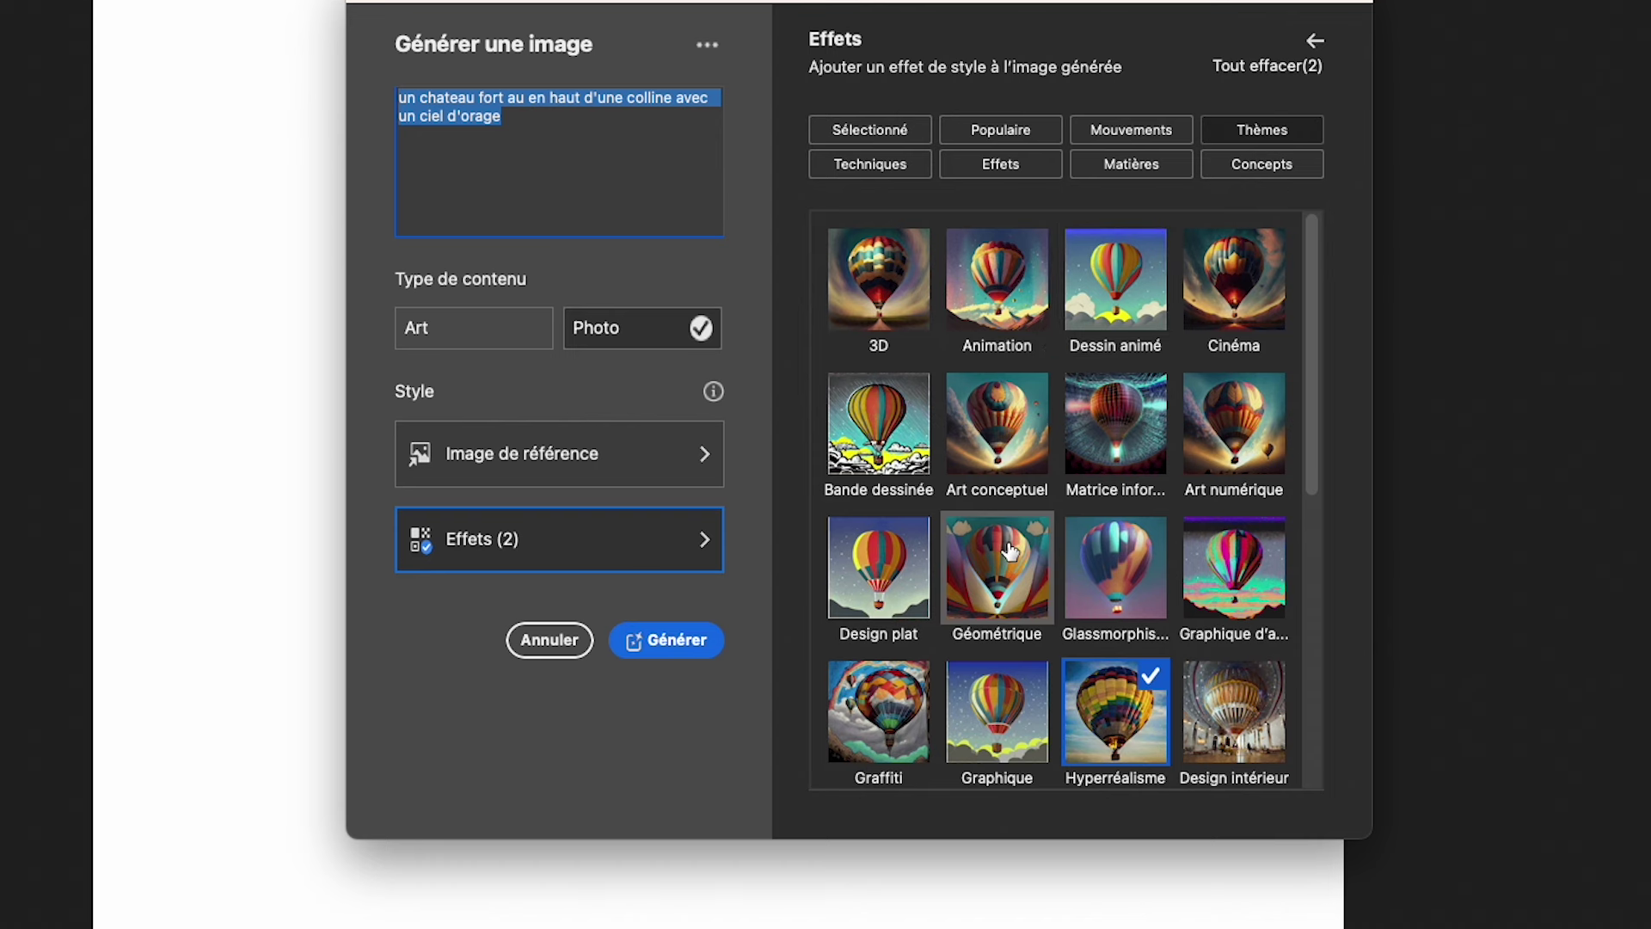
pyautogui.scroll(-2, 1319, 398)
pyautogui.scroll(-3, 1235, 542)
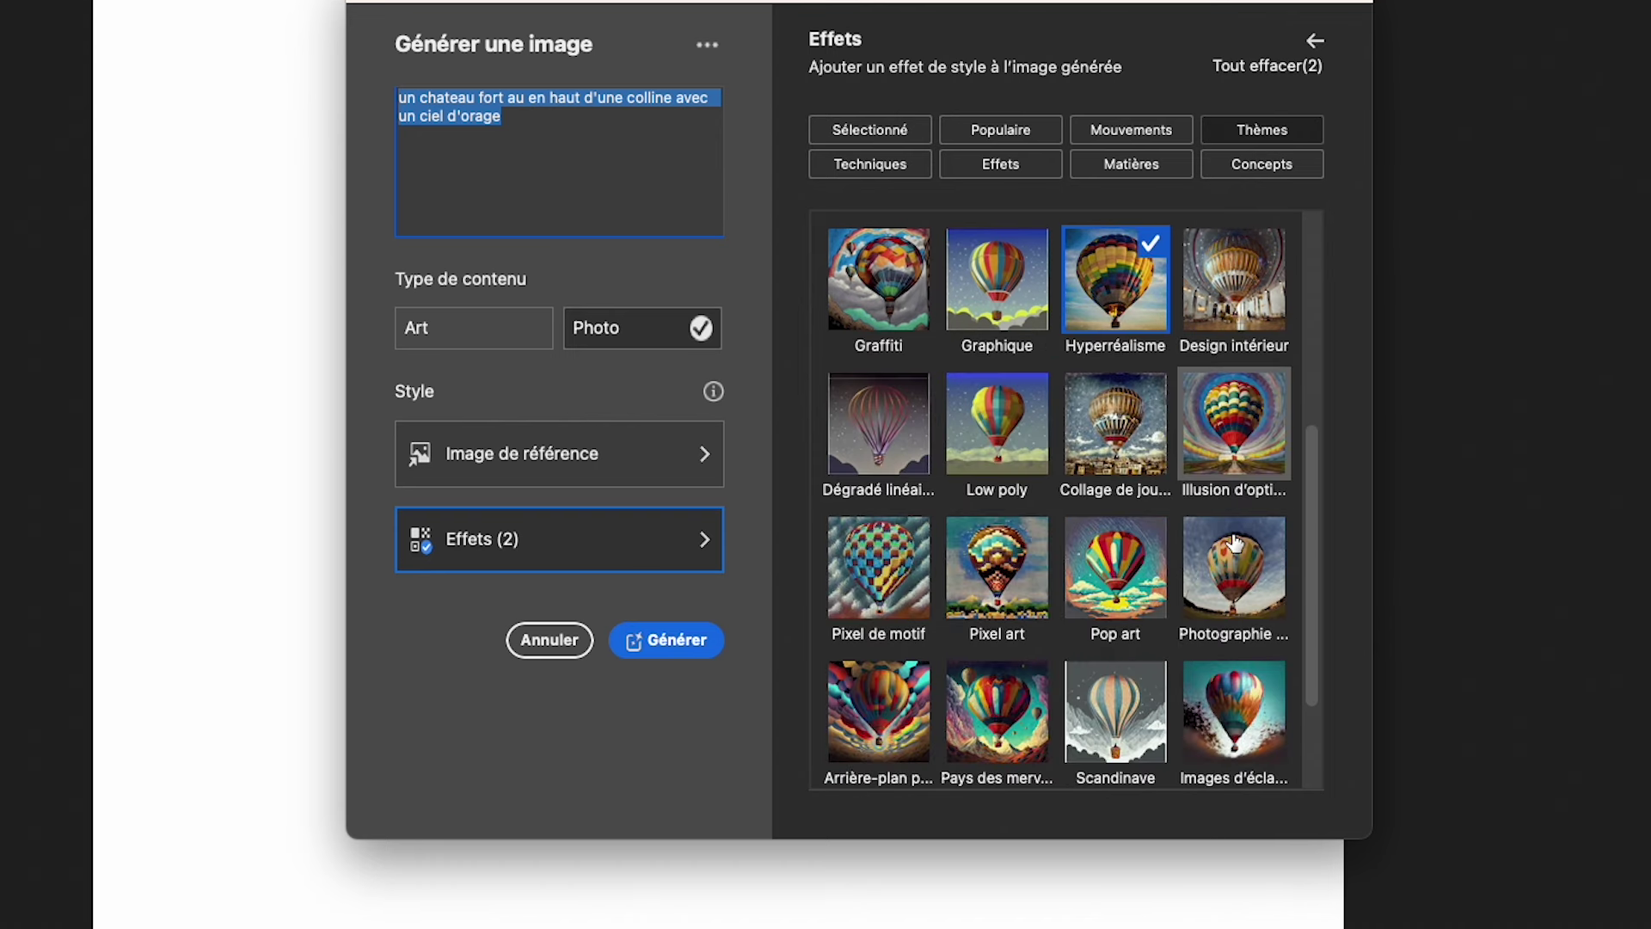
pyautogui.scroll(3, 1235, 542)
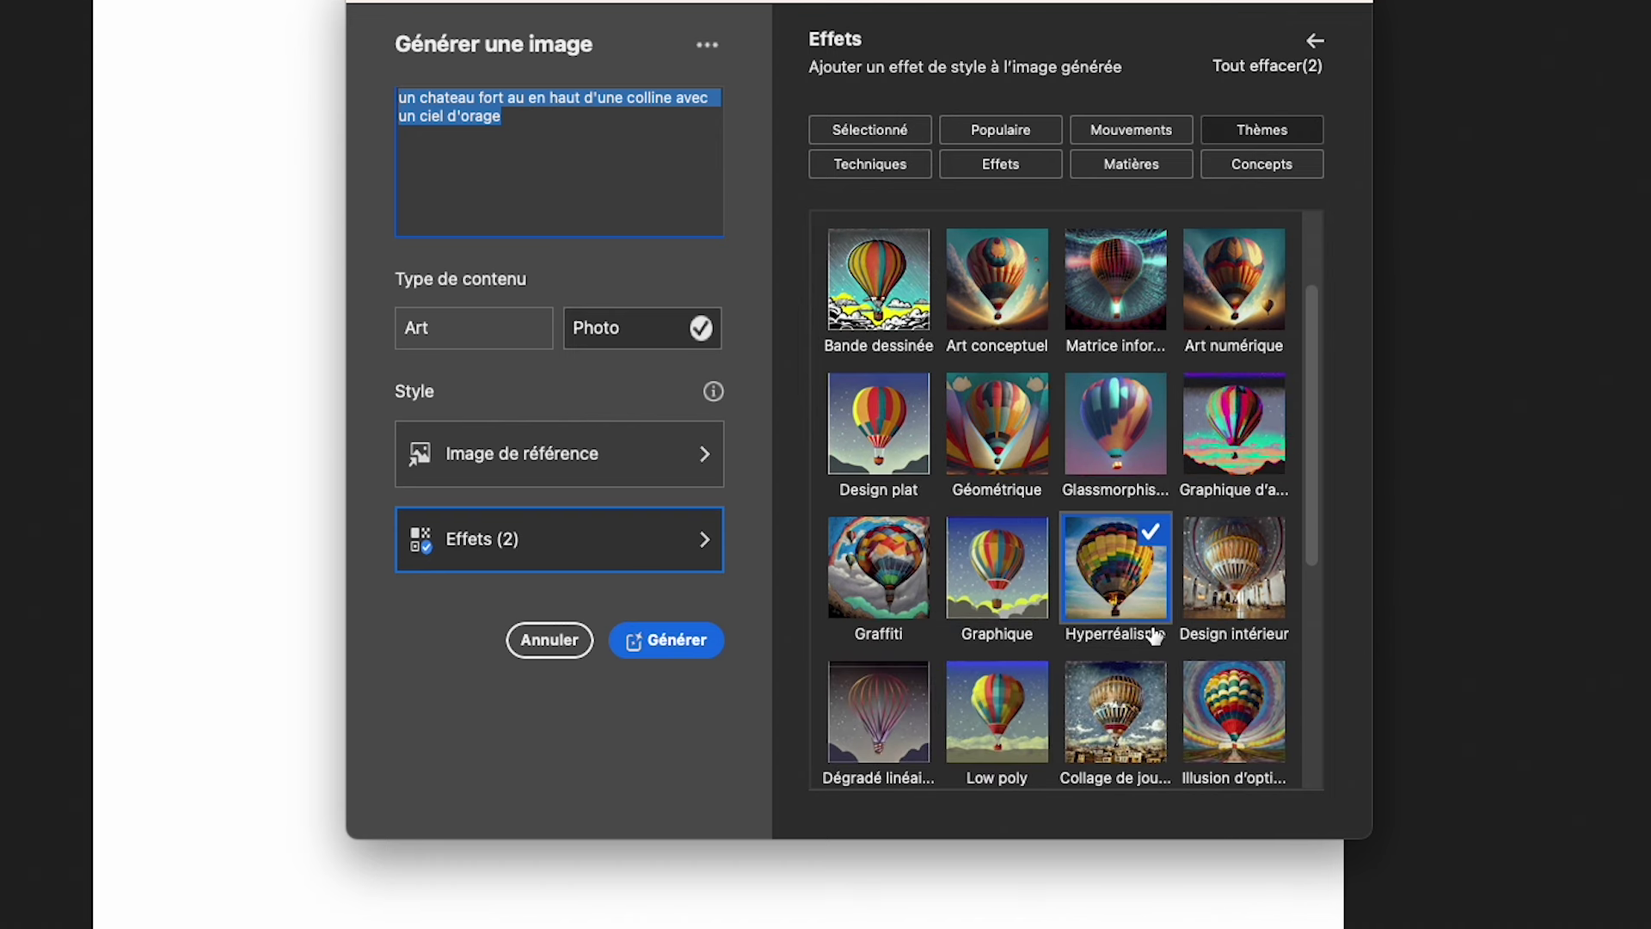
pyautogui.click(874, 165)
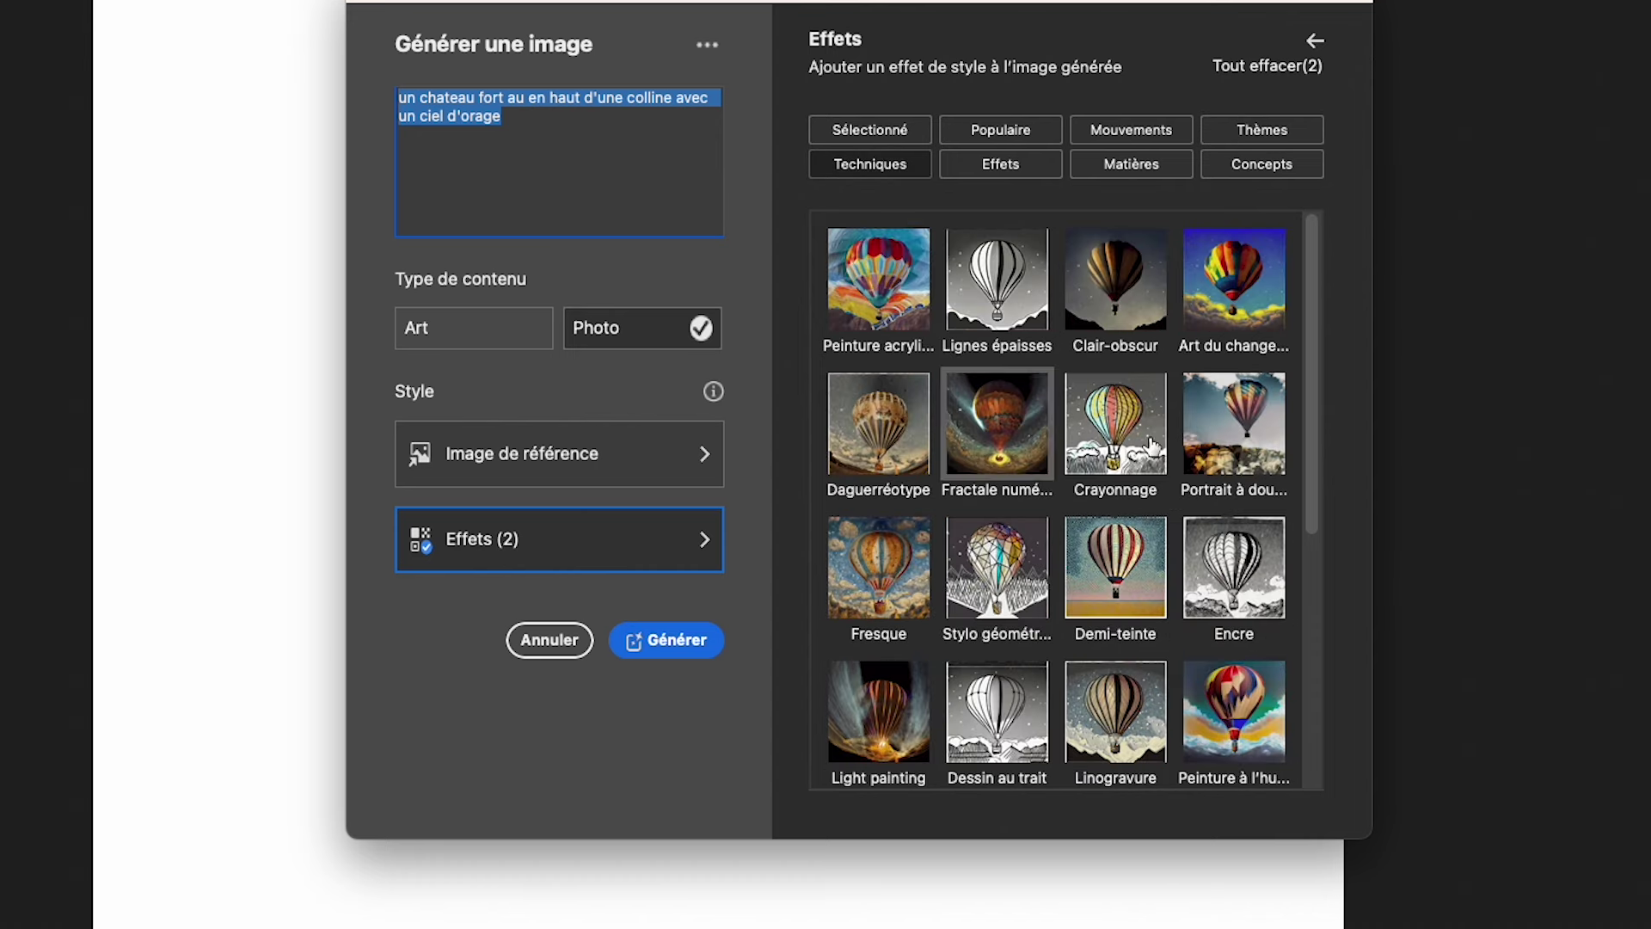
pyautogui.scroll(-5, 1209, 568)
pyautogui.scroll(5, 1209, 568)
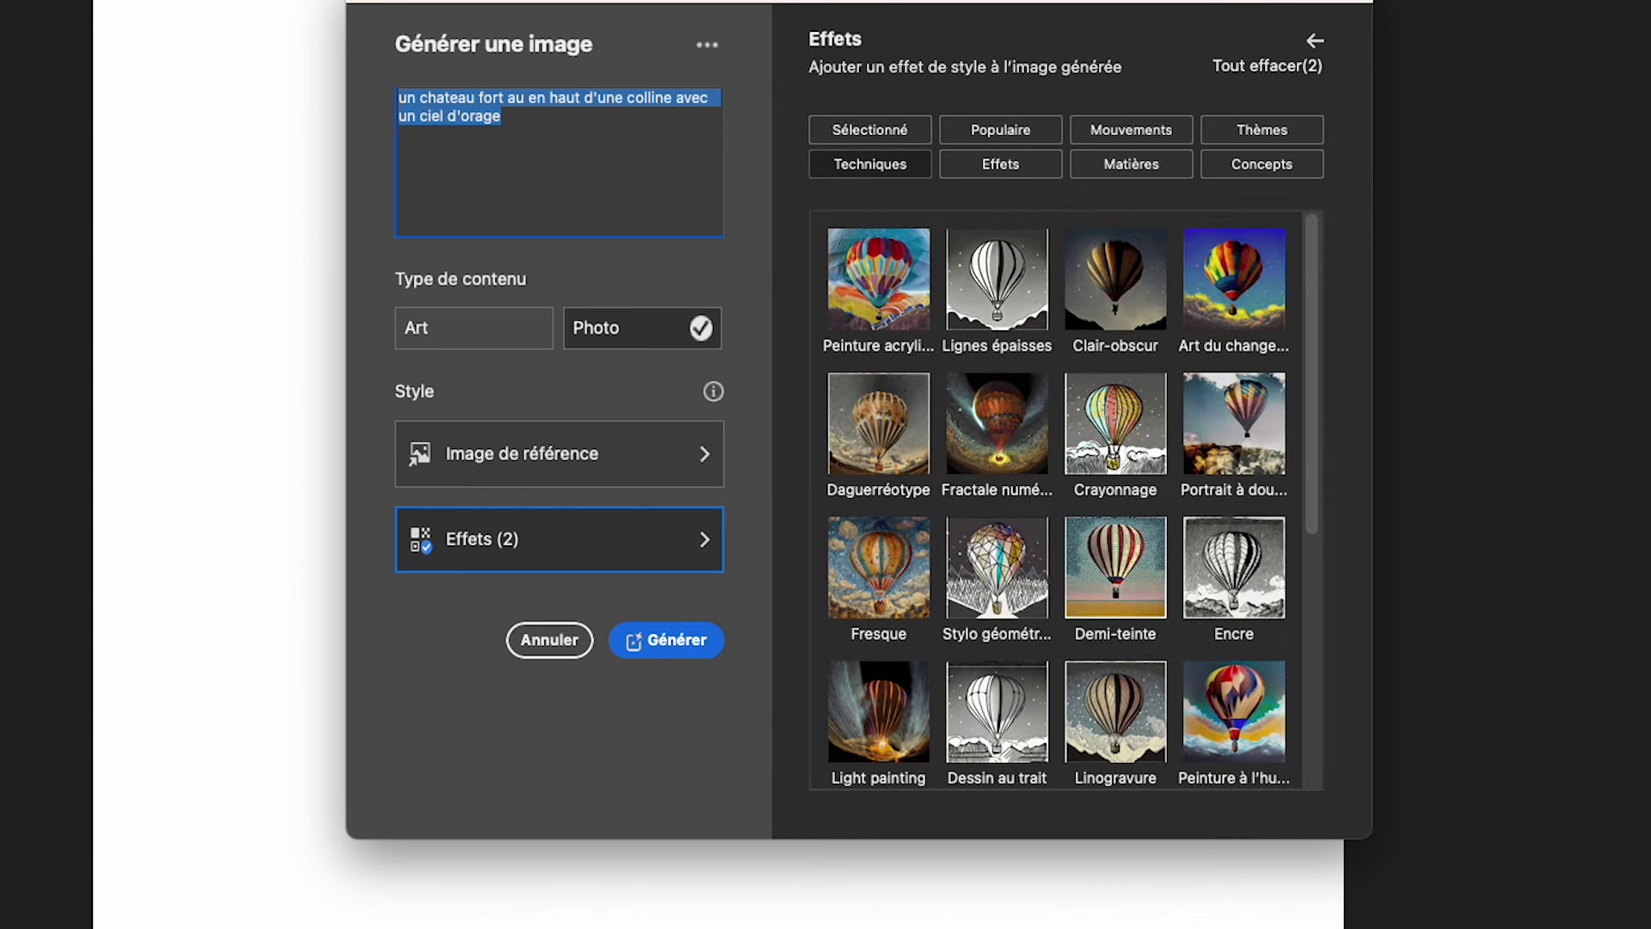
pyautogui.click(672, 641)
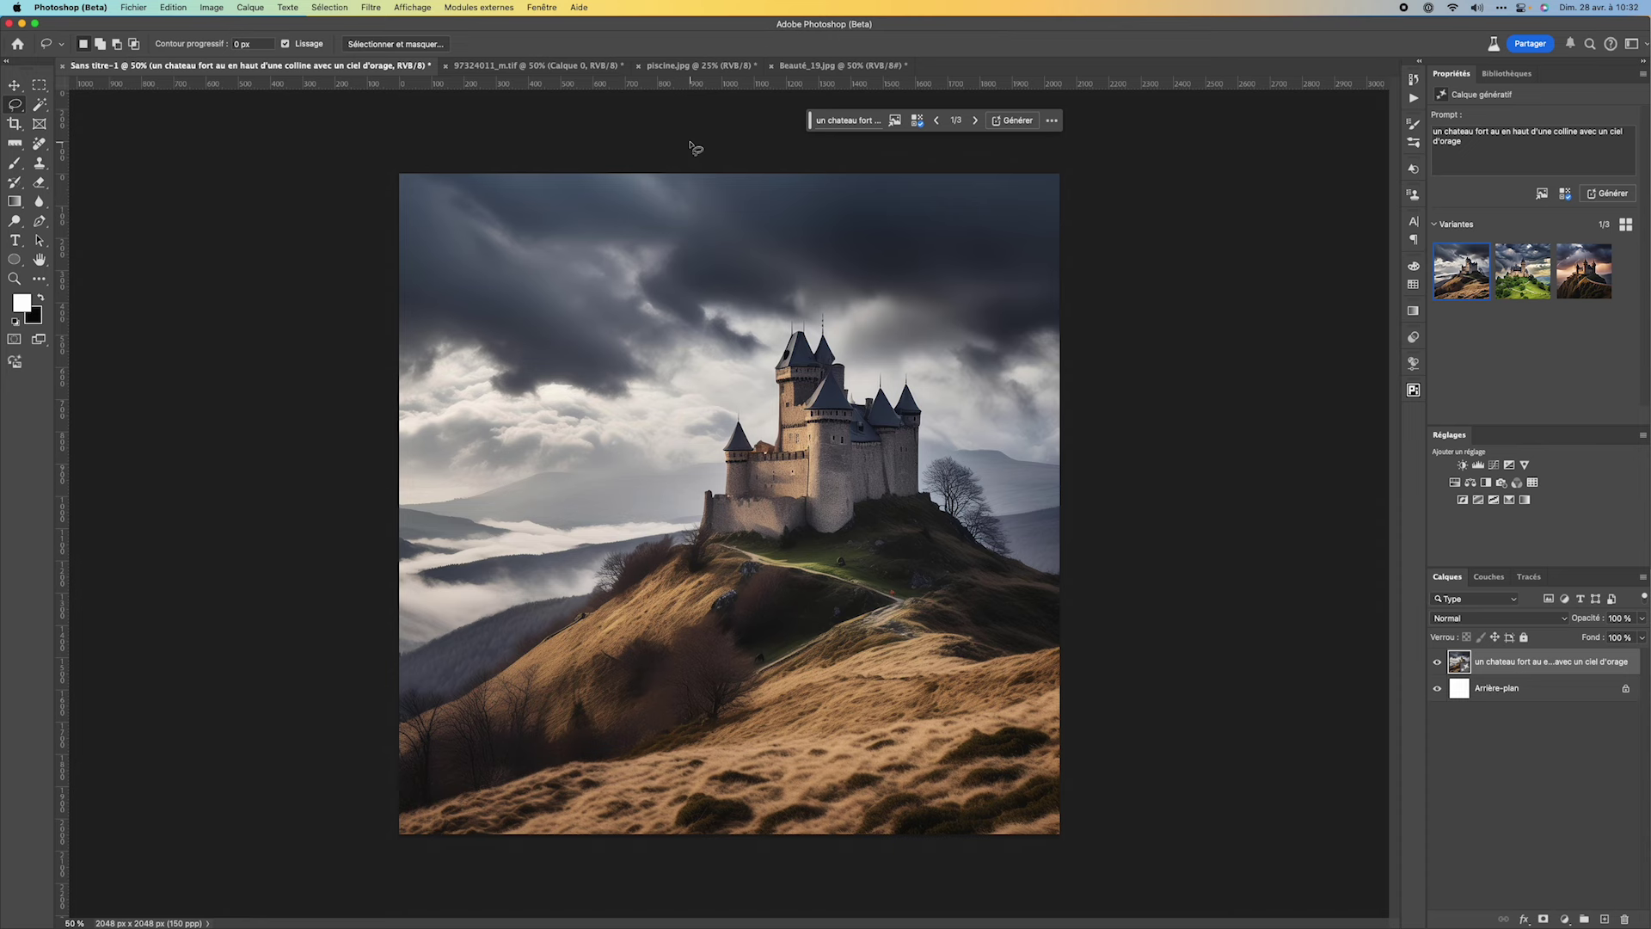
# Step: Preview castle variants two and three, then return to the first misty castle variant
pyautogui.moveTo(1520, 271)
pyautogui.click(1520, 281)
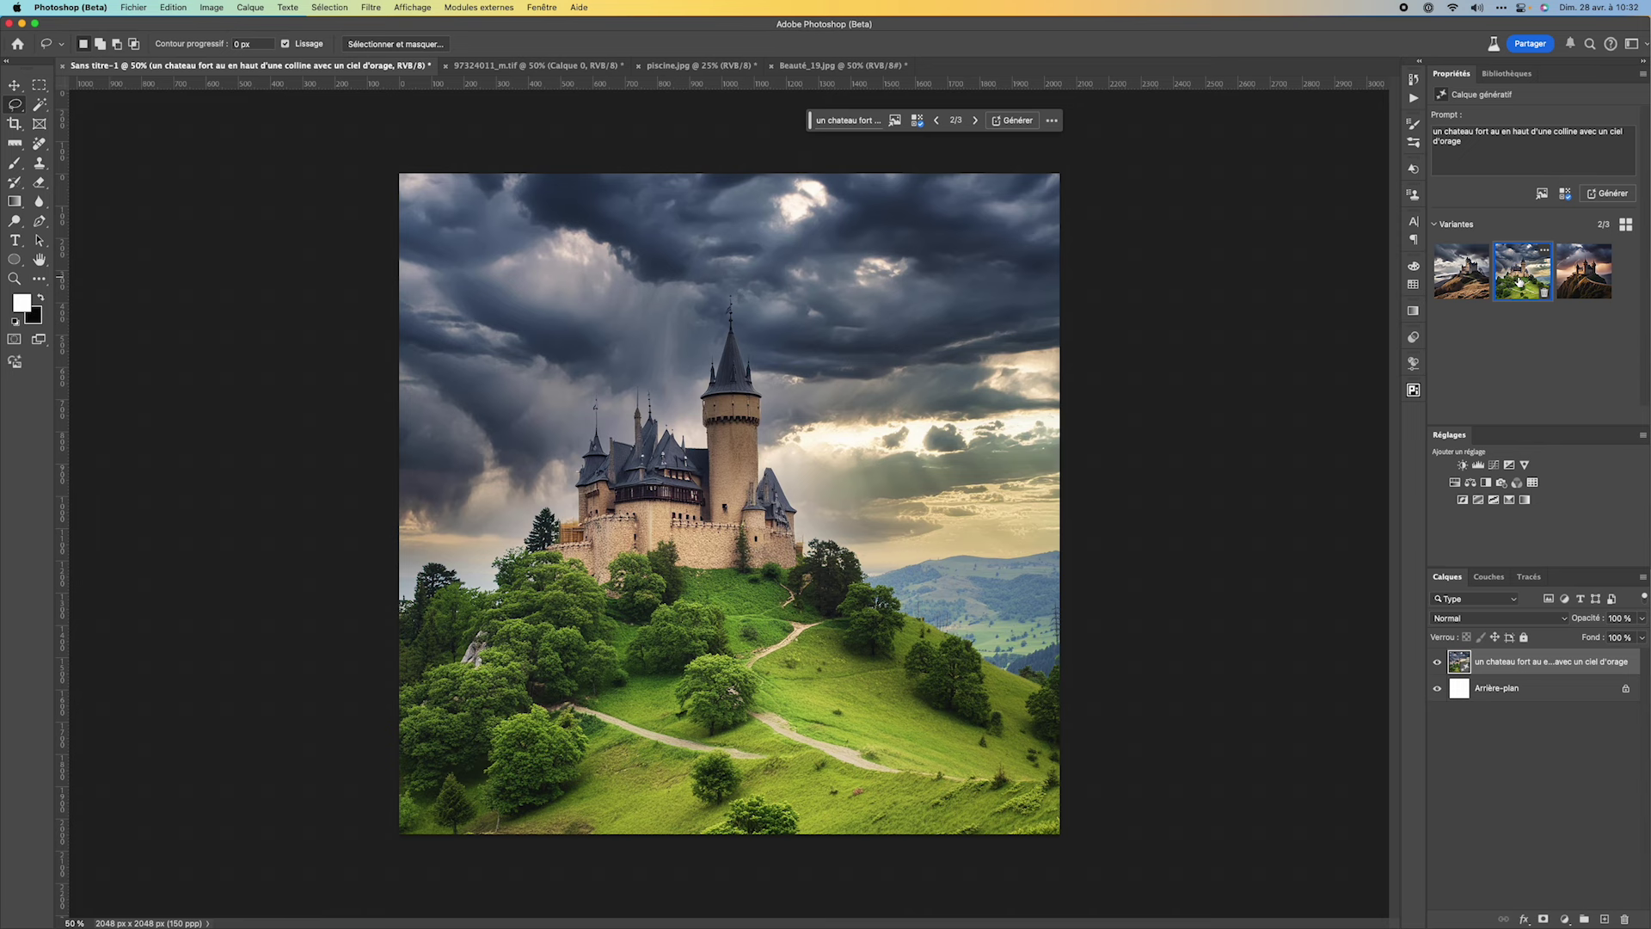
pyautogui.click(1586, 275)
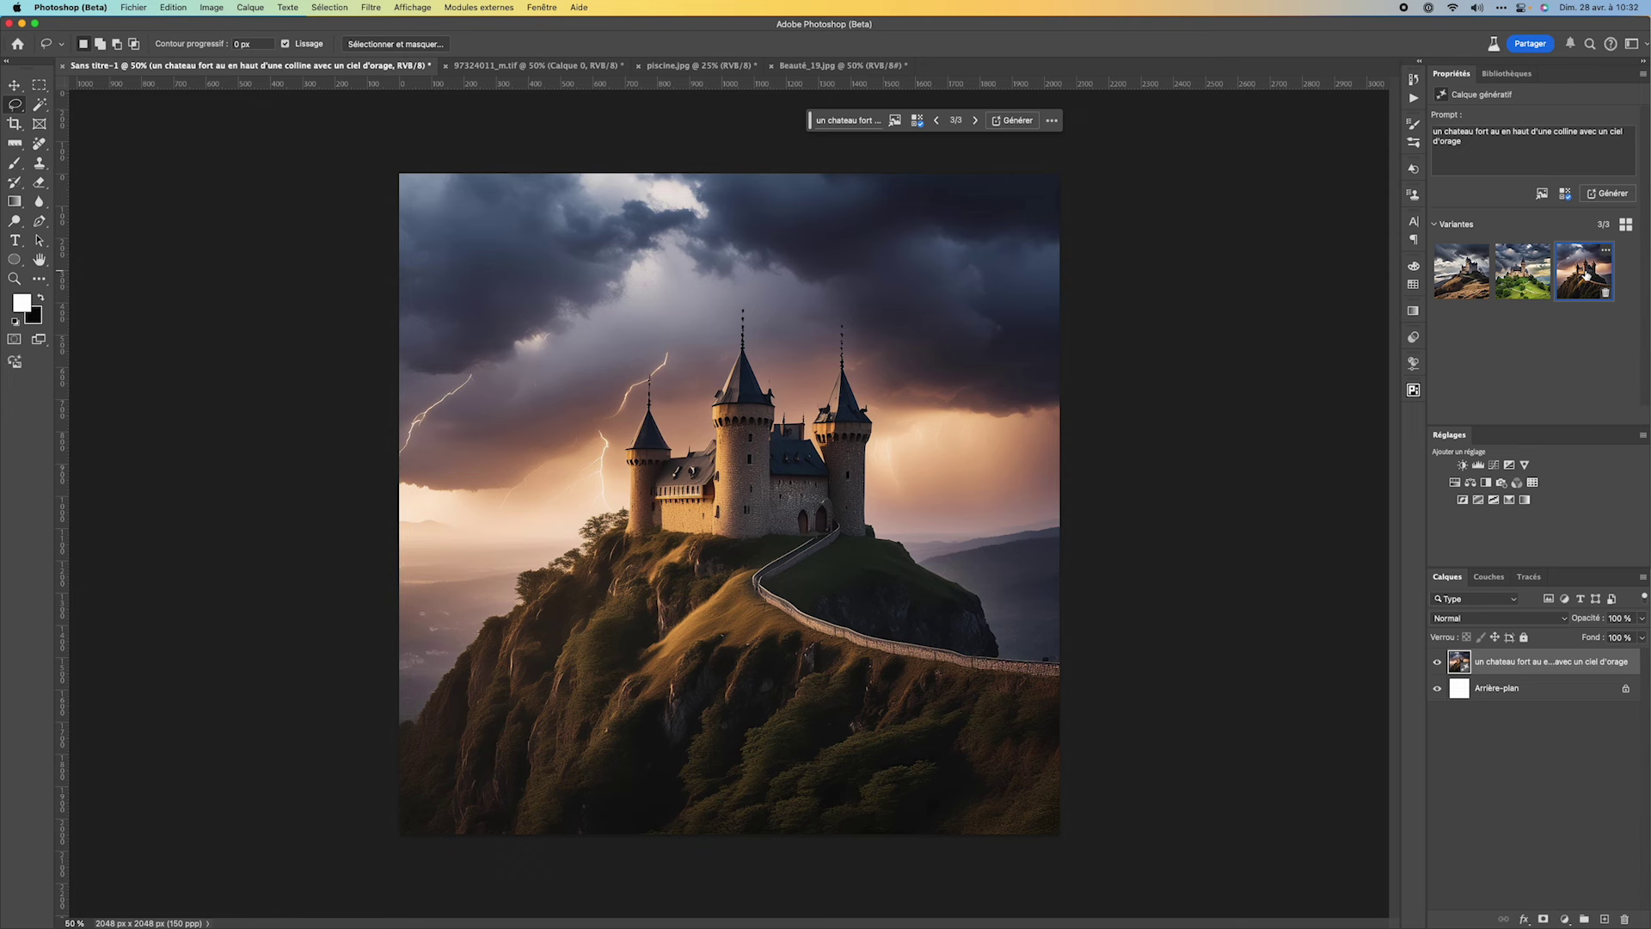
pyautogui.click(1518, 269)
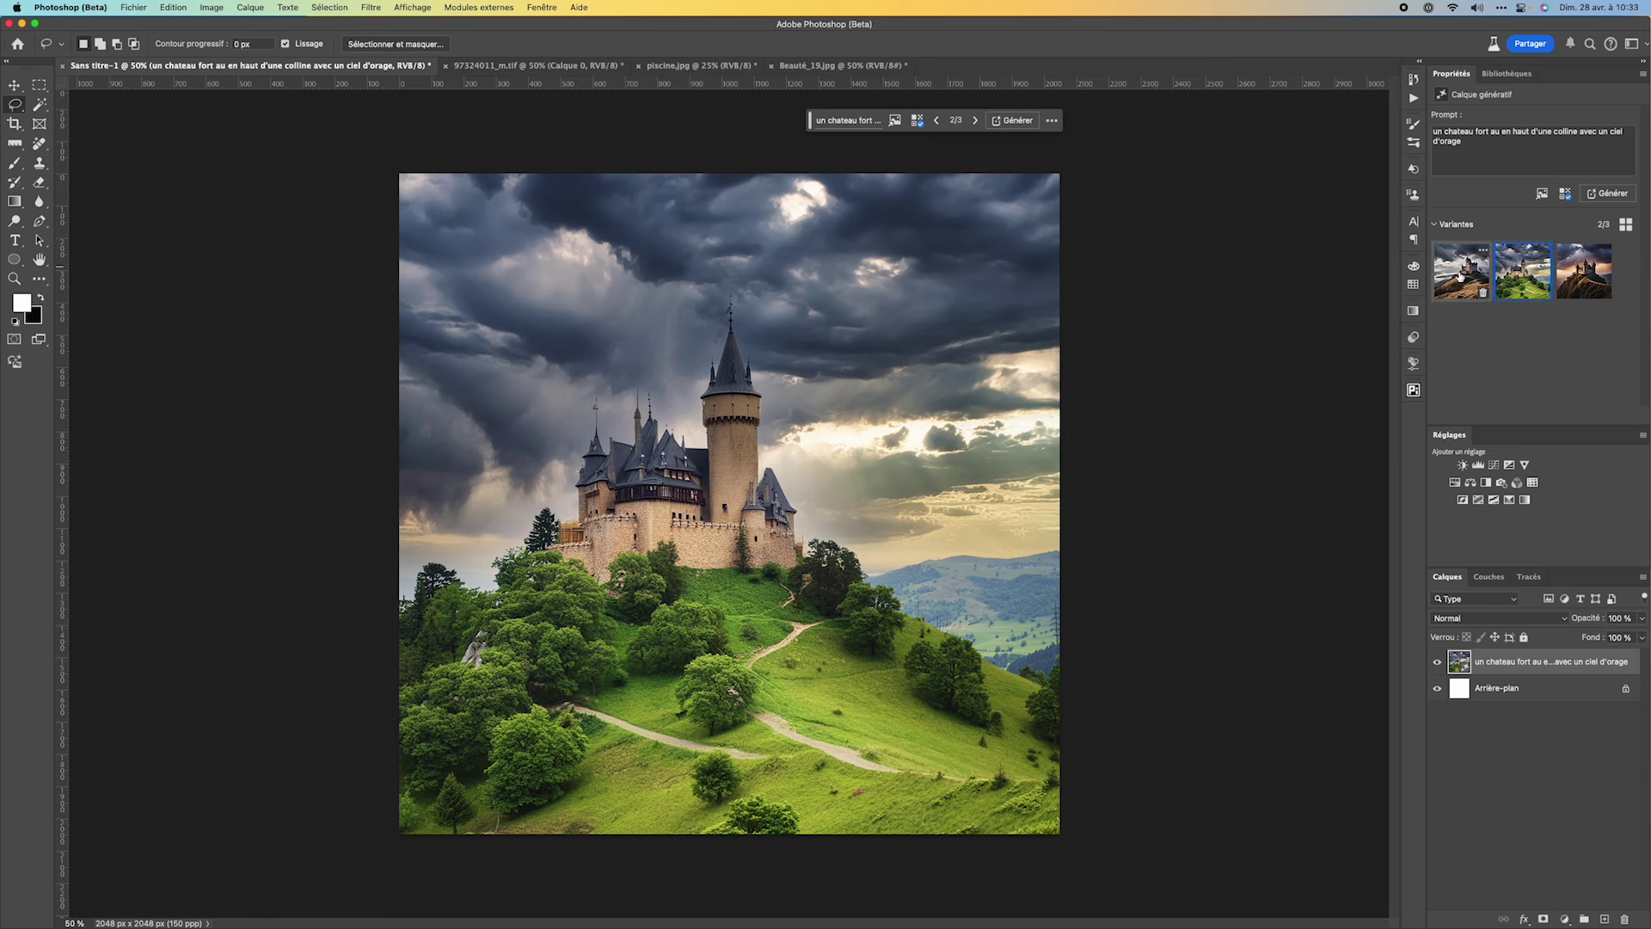
pyautogui.click(1459, 275)
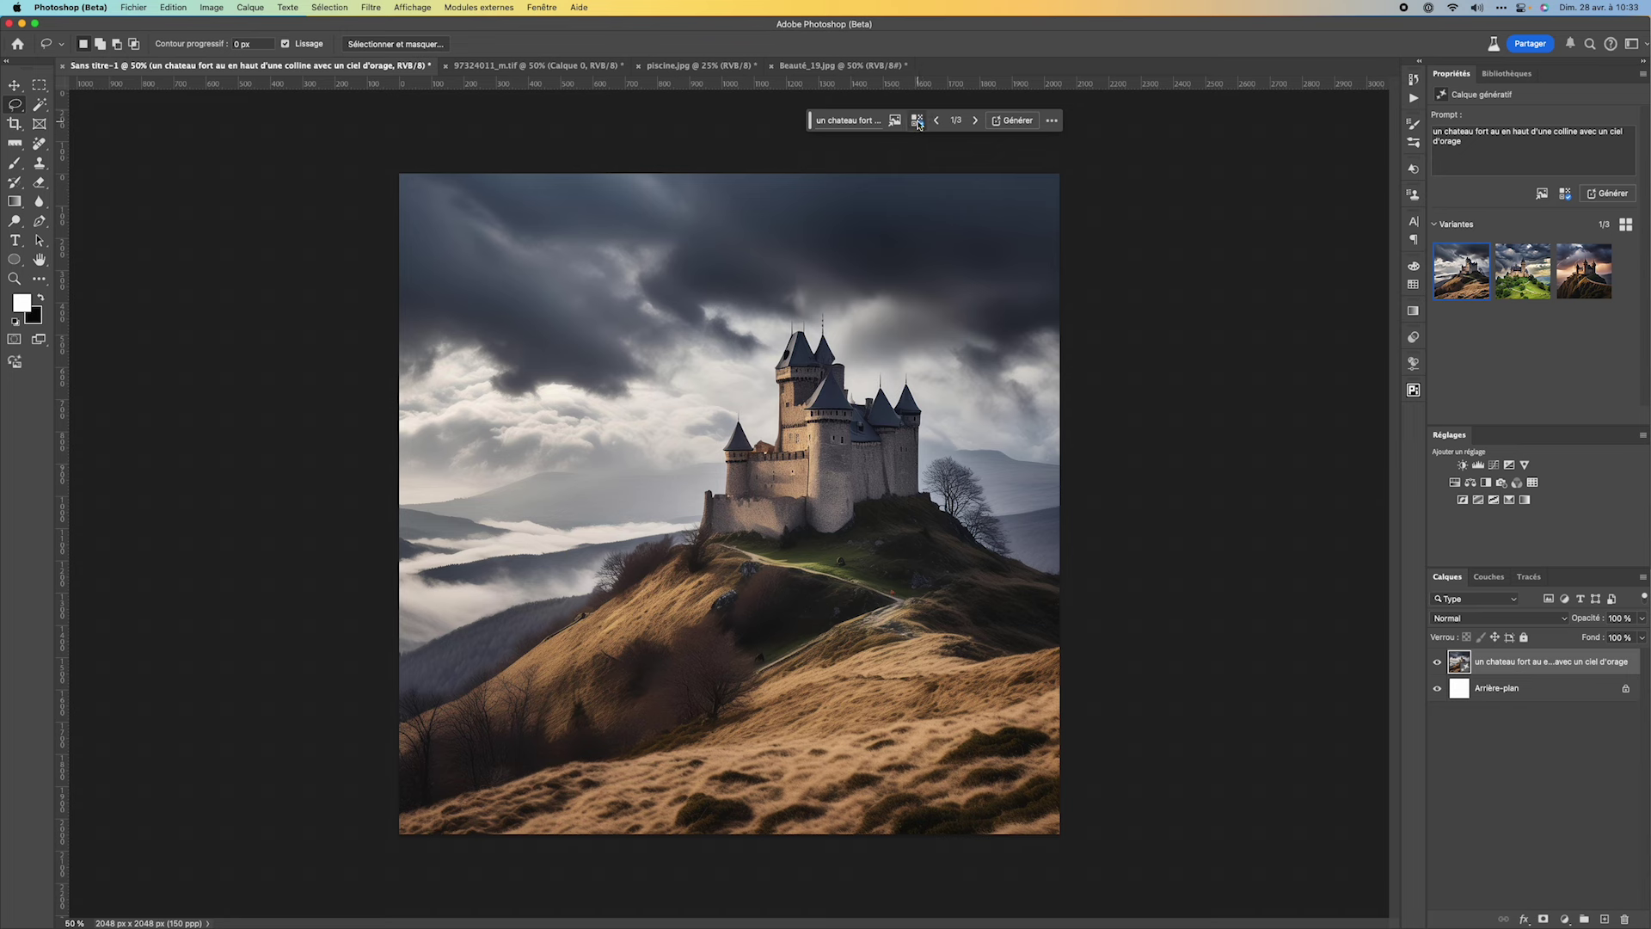
# Step: Switch the castle's content type to Art and remove both applied style effects
pyautogui.click(917, 123)
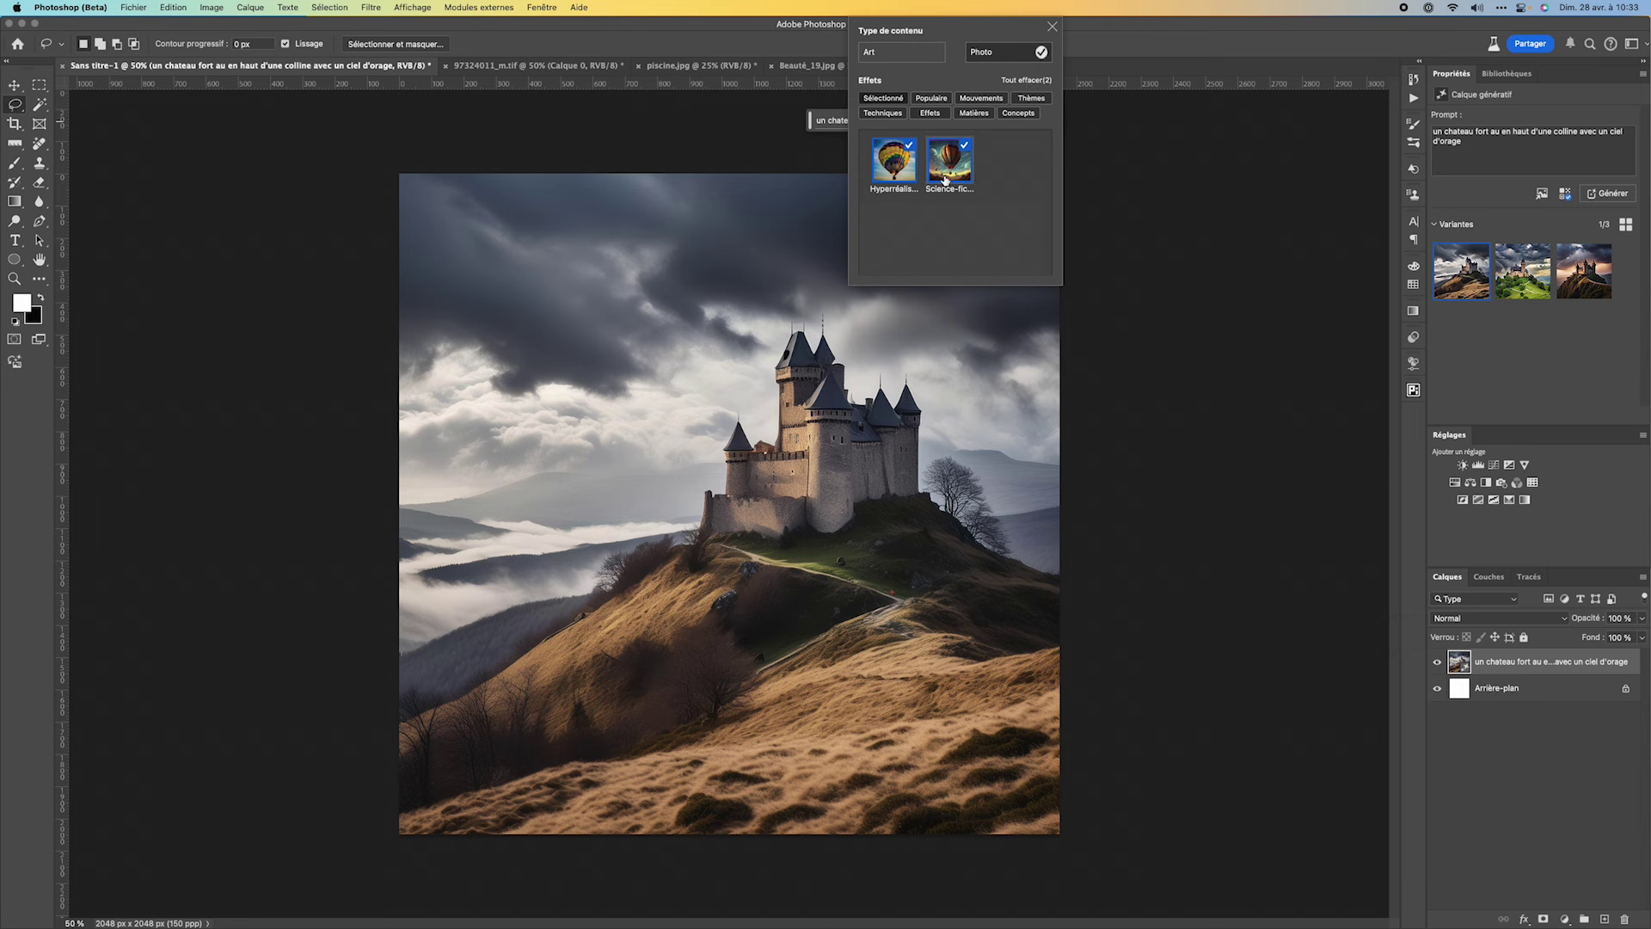
pyautogui.click(896, 54)
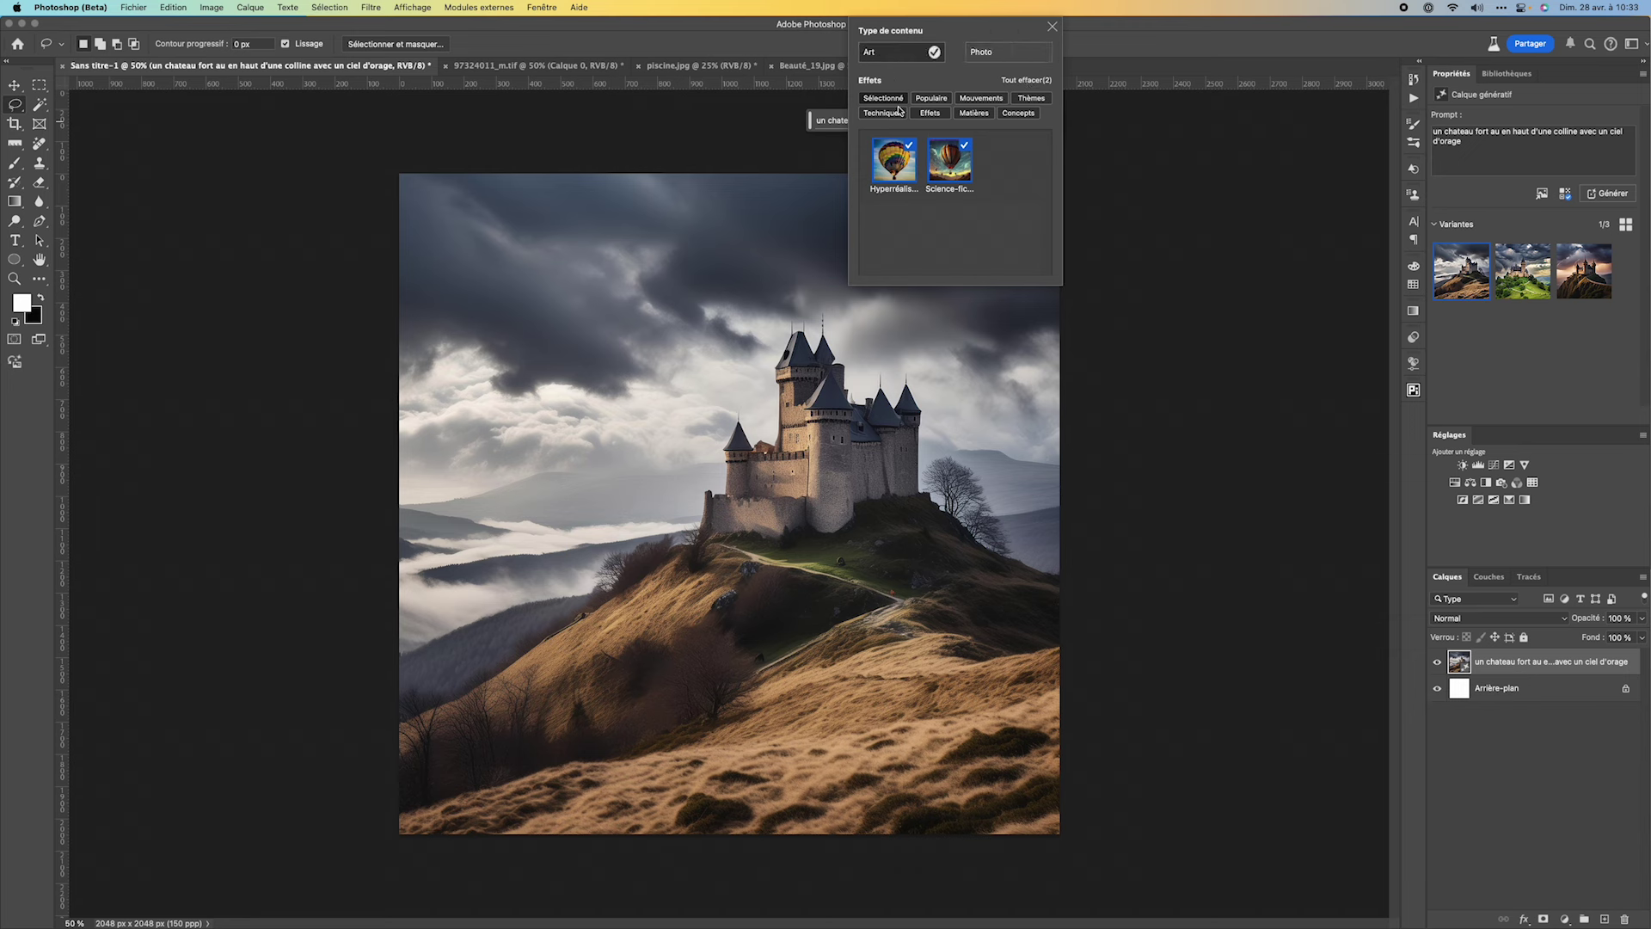
pyautogui.click(905, 151)
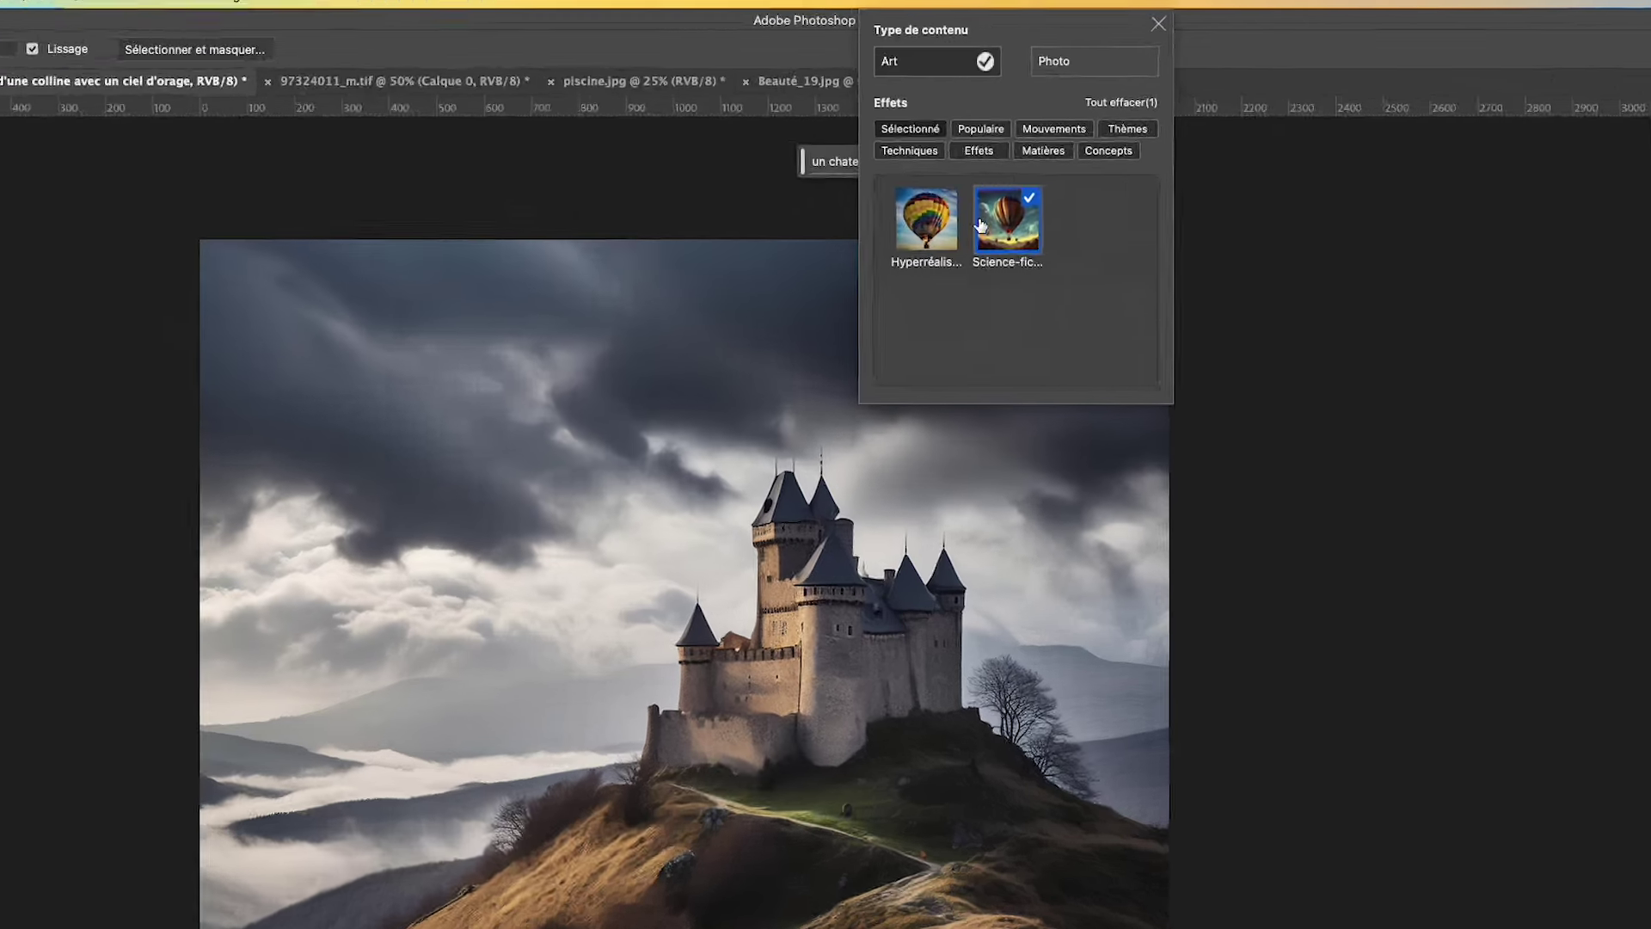
pyautogui.click(949, 160)
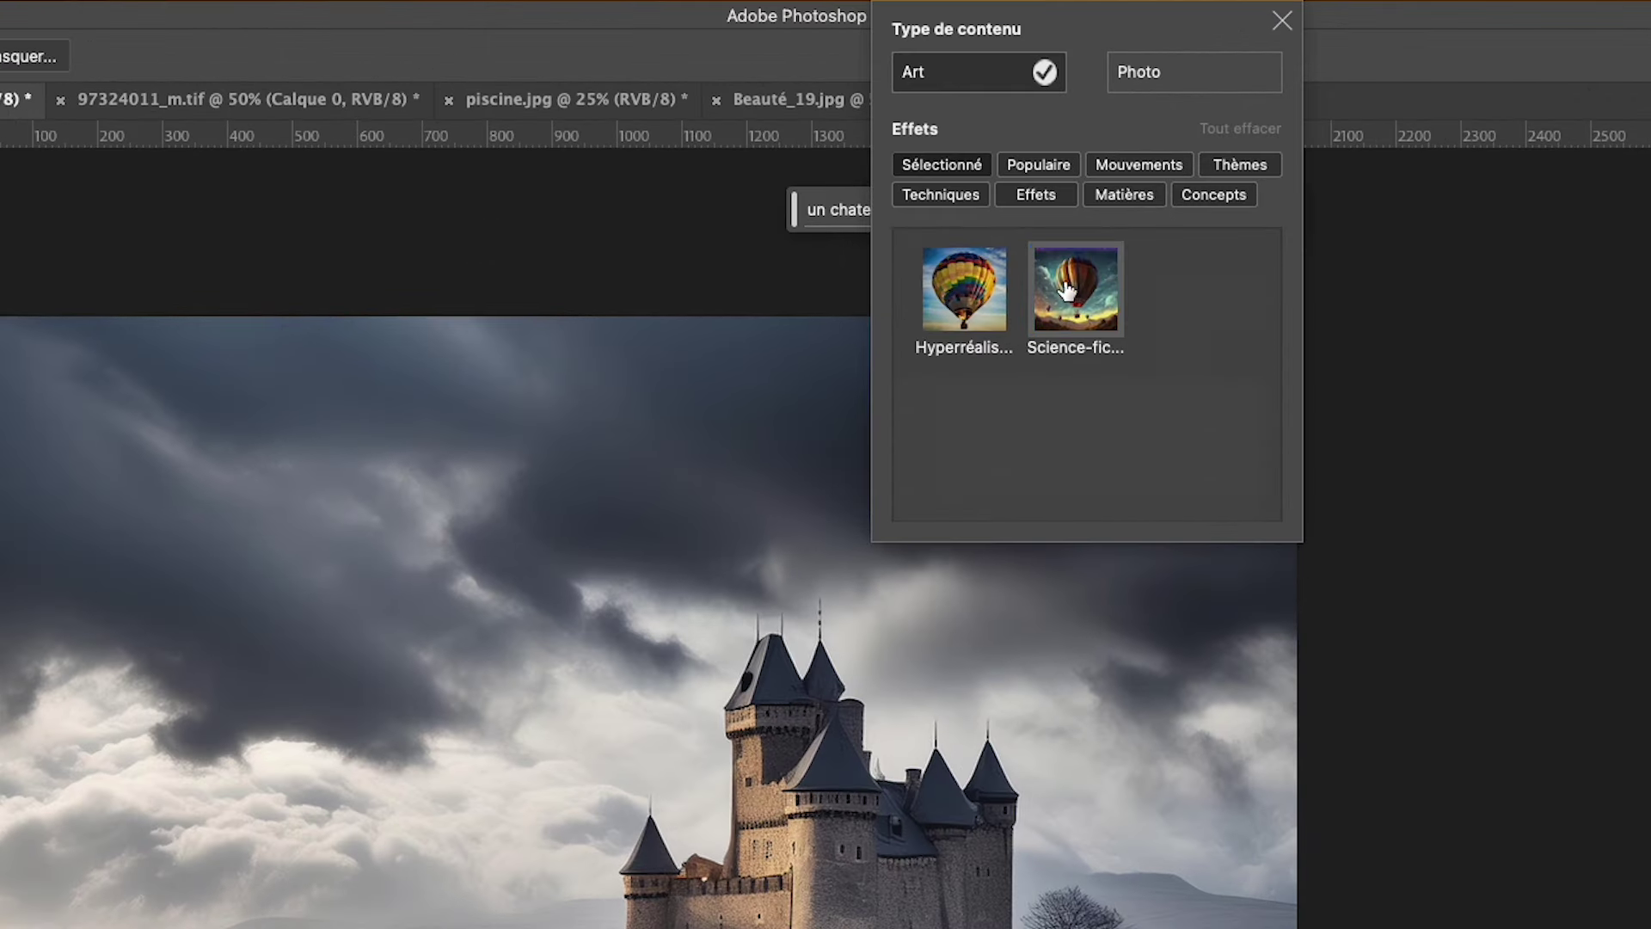
# Step: Apply the Aquarelle watercolour style from the Techniques category
pyautogui.click(955, 194)
pyautogui.scroll(-2, 1135, 365)
pyautogui.scroll(-3, 1135, 365)
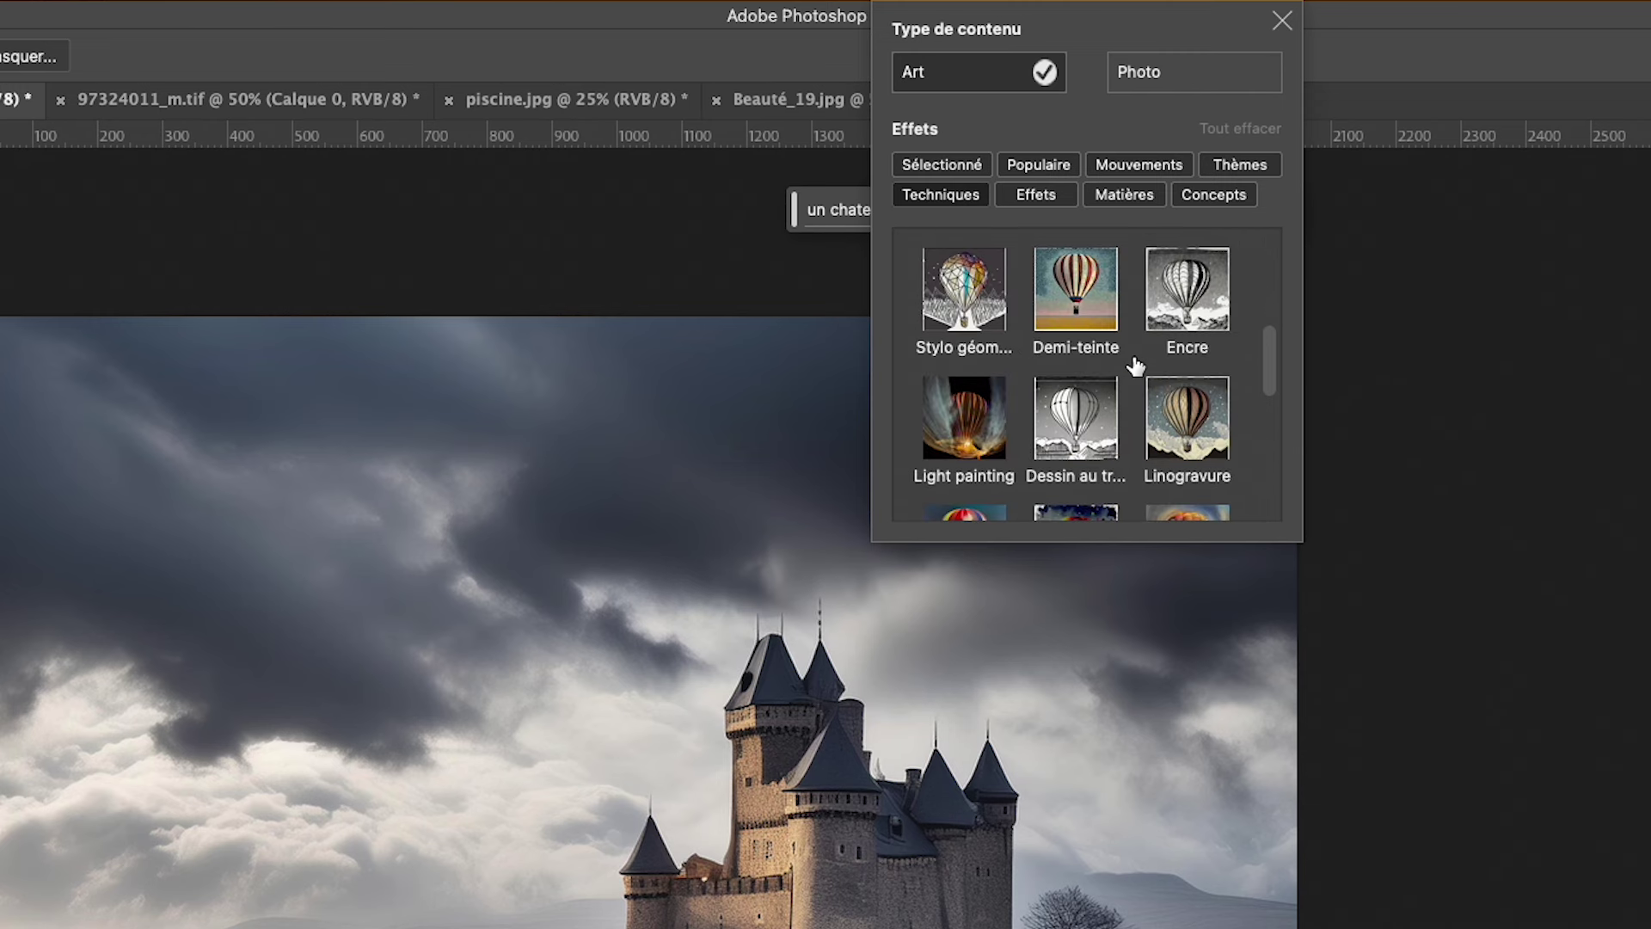
pyautogui.scroll(-5, 1135, 365)
pyautogui.scroll(-3, 1135, 366)
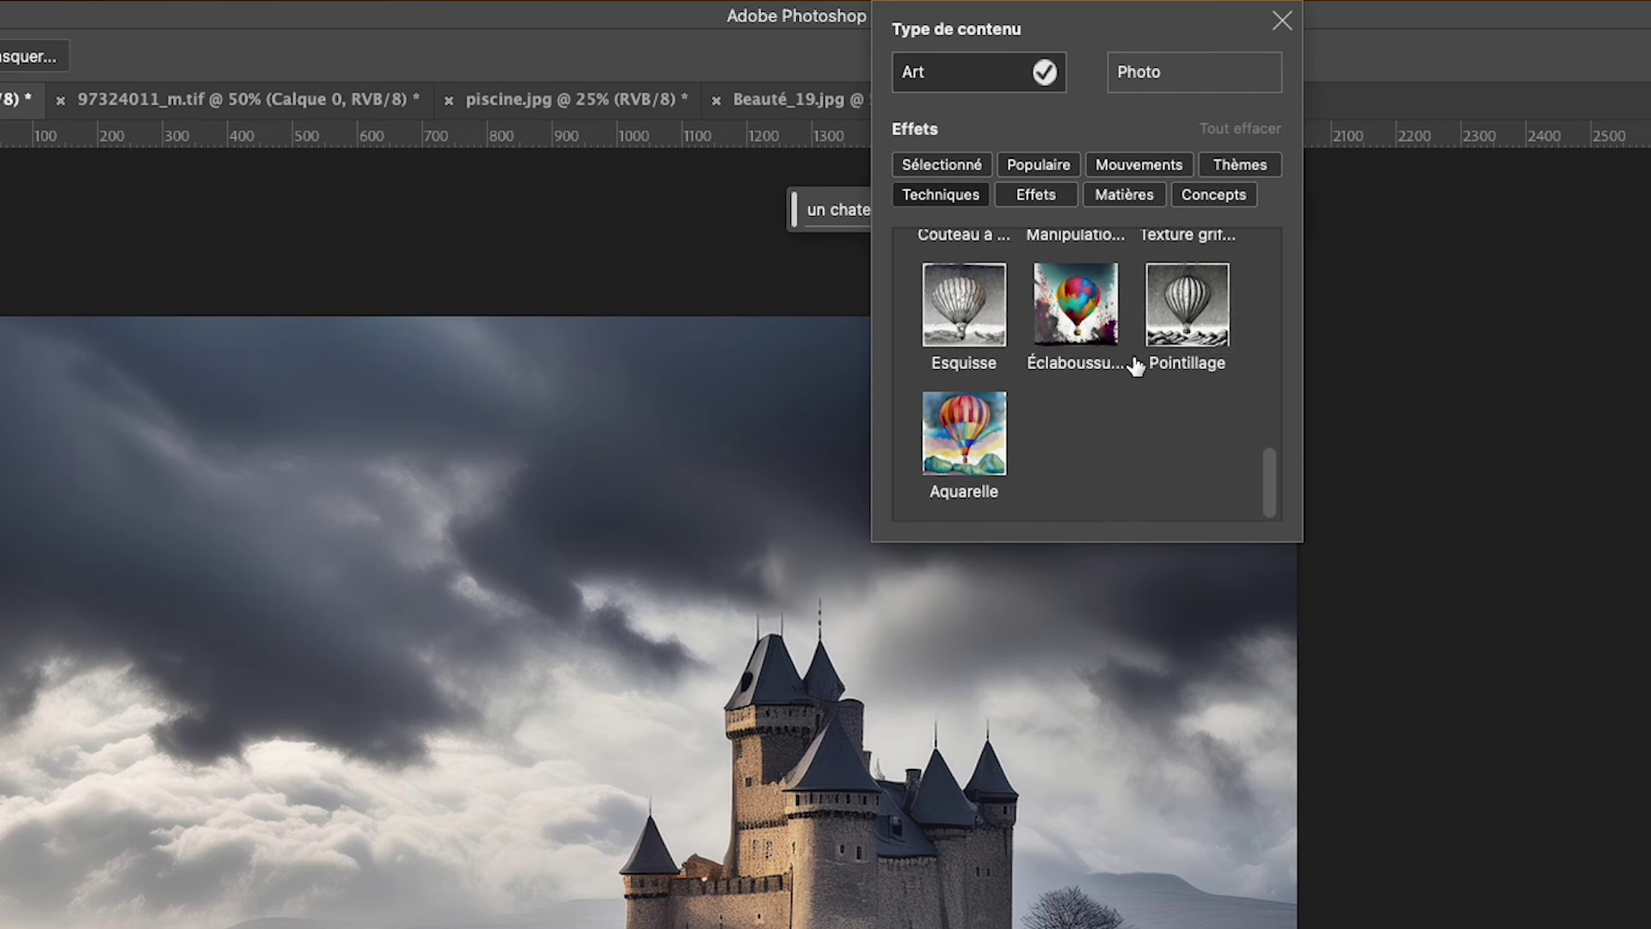
pyautogui.click(980, 447)
pyautogui.scroll(3, 1080, 442)
pyautogui.scroll(2, 1080, 442)
# Step: Browse the Effets style category without adding any further effect
pyautogui.click(1035, 194)
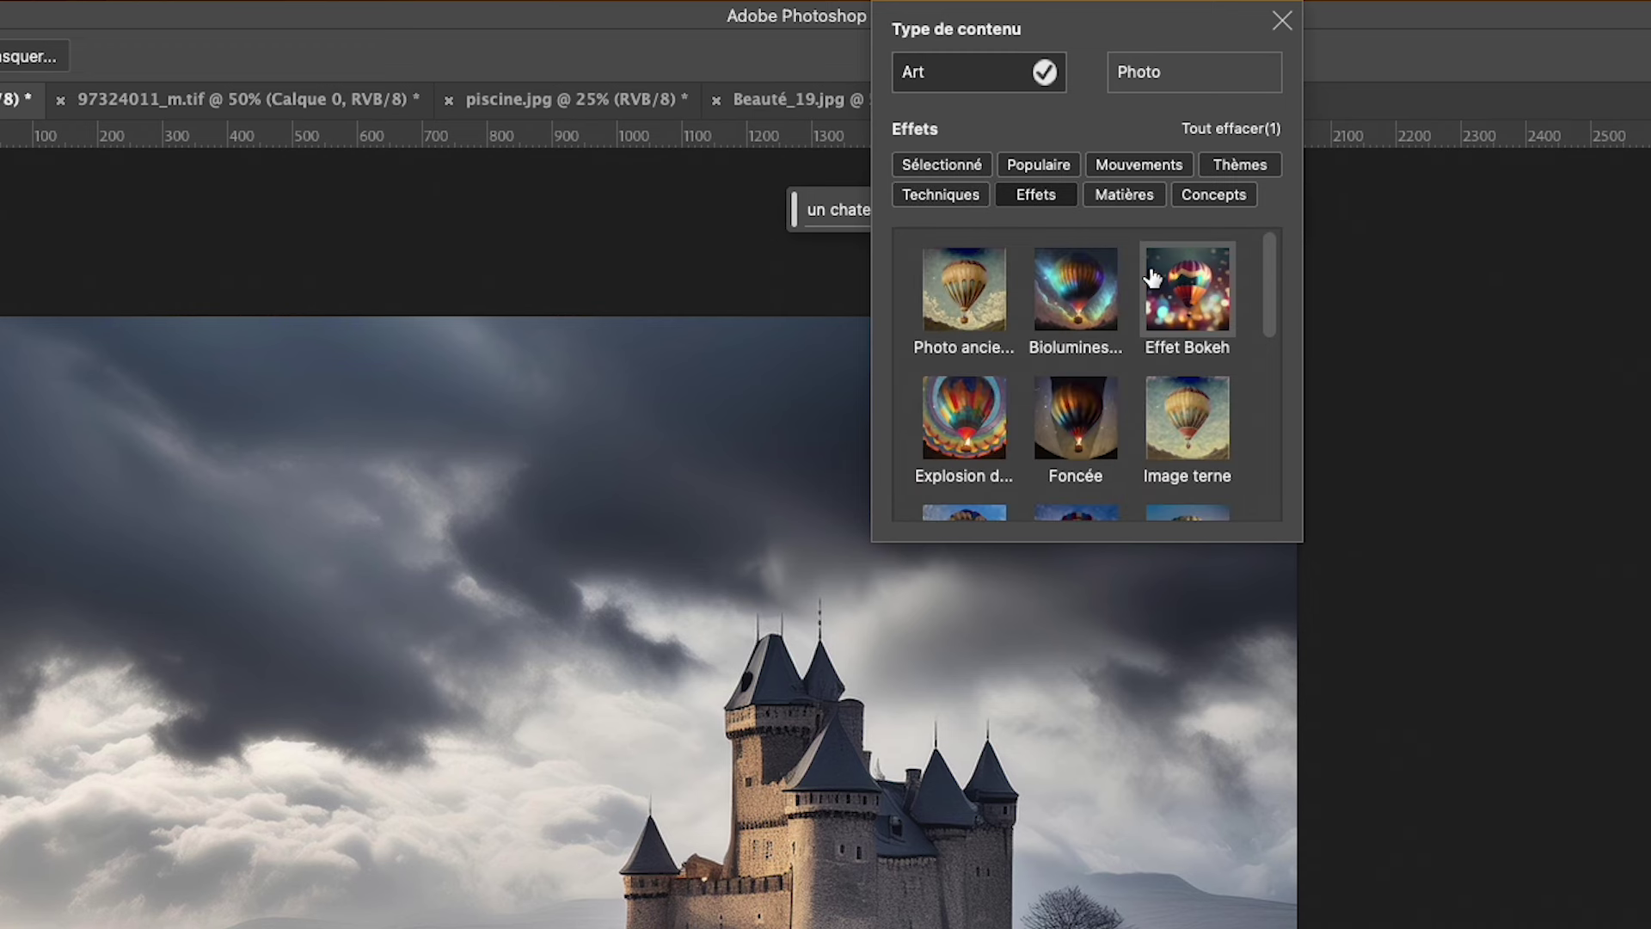
pyautogui.scroll(-3, 1144, 405)
pyautogui.scroll(-2, 1144, 415)
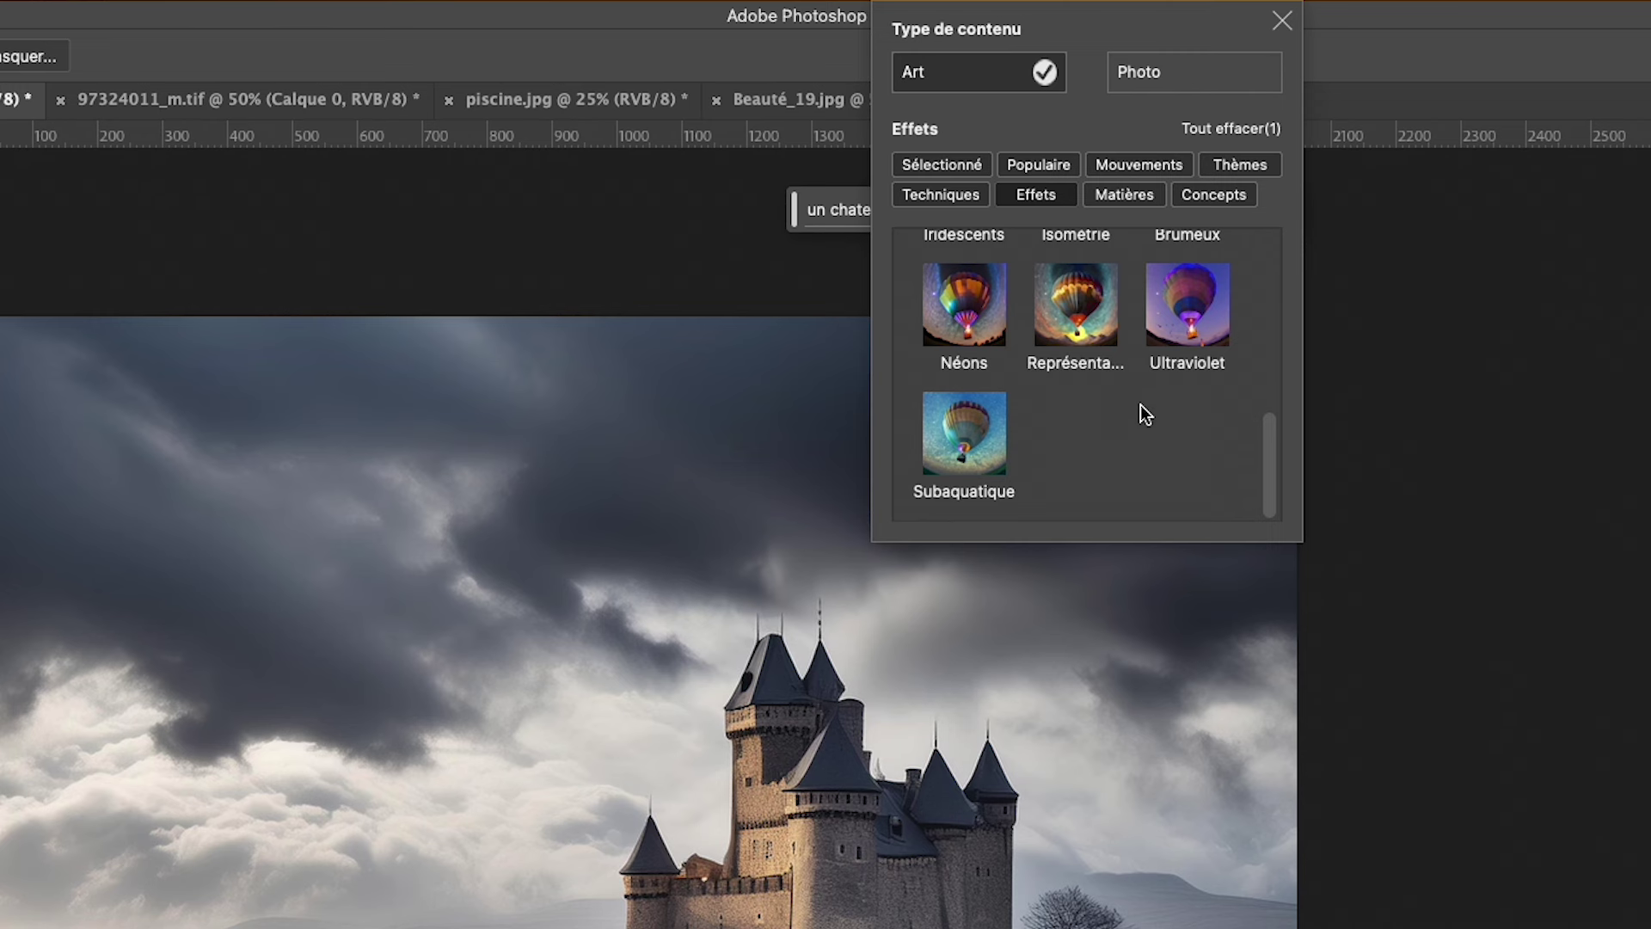
pyautogui.scroll(3, 1145, 411)
pyautogui.scroll(1, 1143, 417)
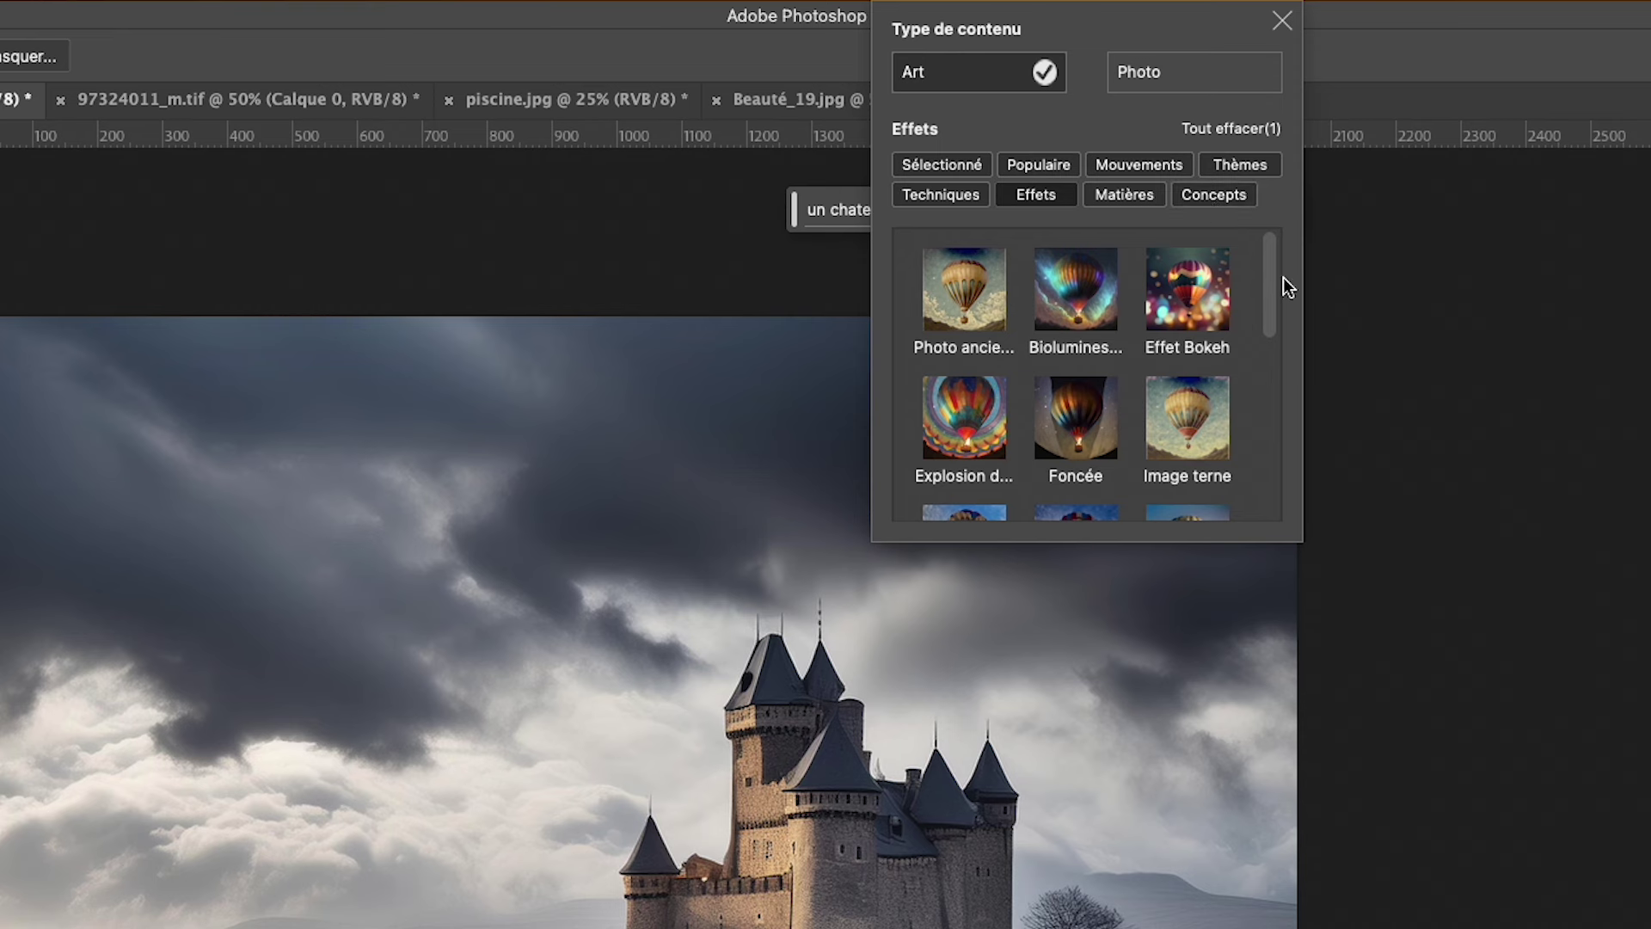
pyautogui.scroll(-5, 1274, 344)
pyautogui.scroll(-5, 1277, 389)
pyautogui.scroll(10, 1277, 389)
# Step: Regenerate the castle in Aquarelle style and preview the second and third variants
pyautogui.click(1282, 21)
pyautogui.click(1110, 165)
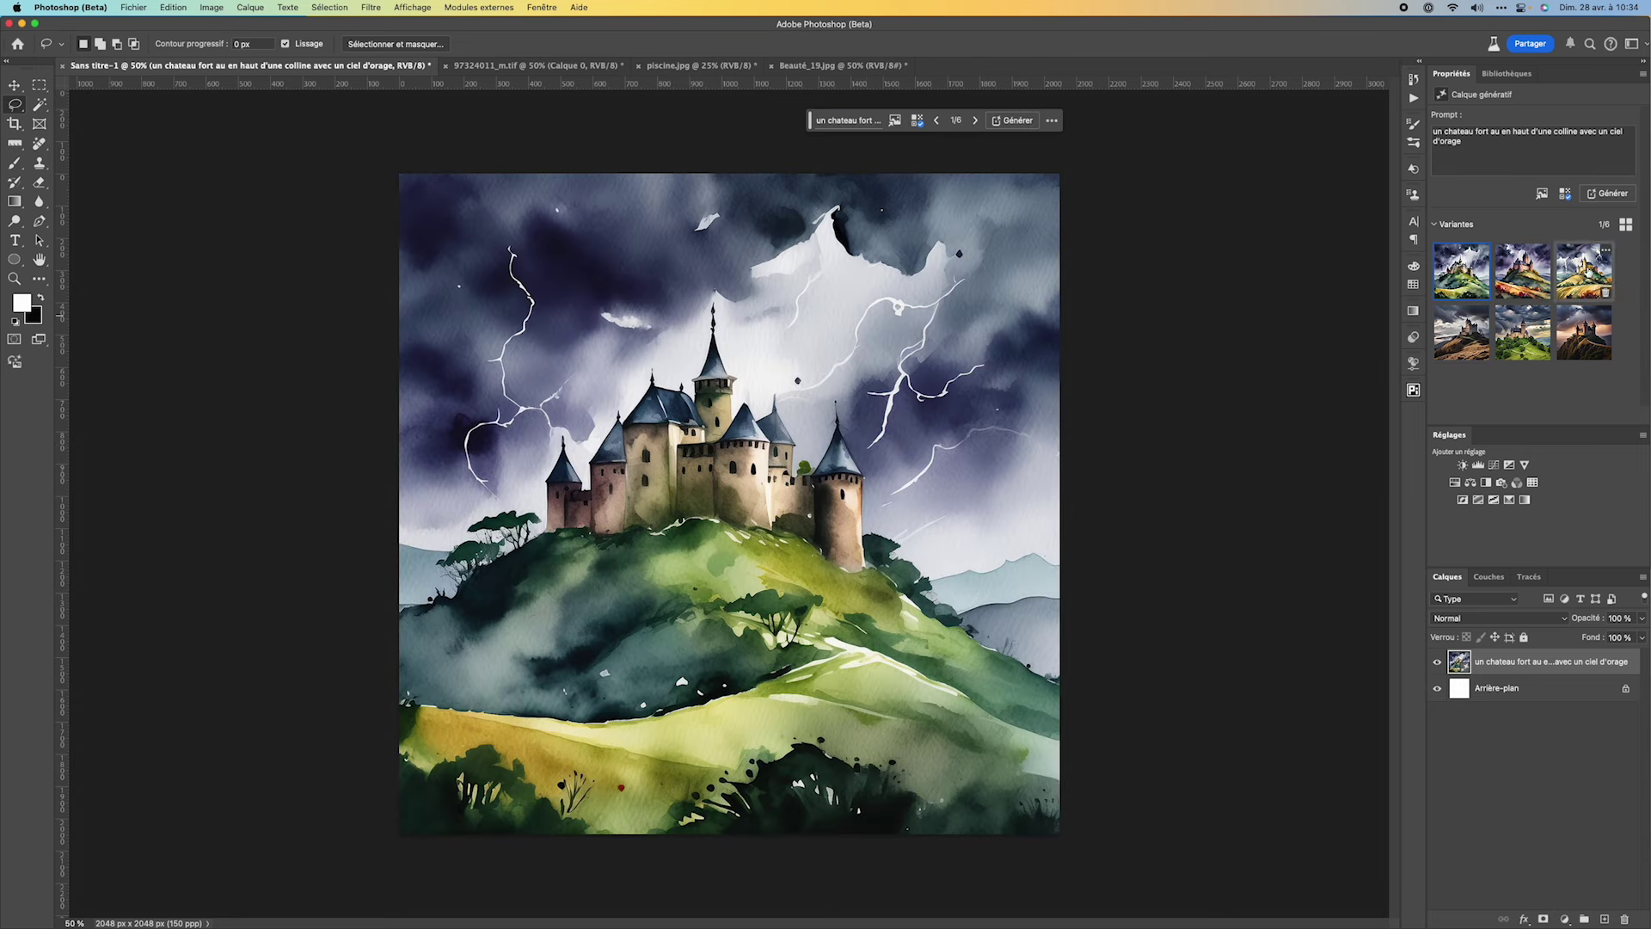
pyautogui.click(1523, 272)
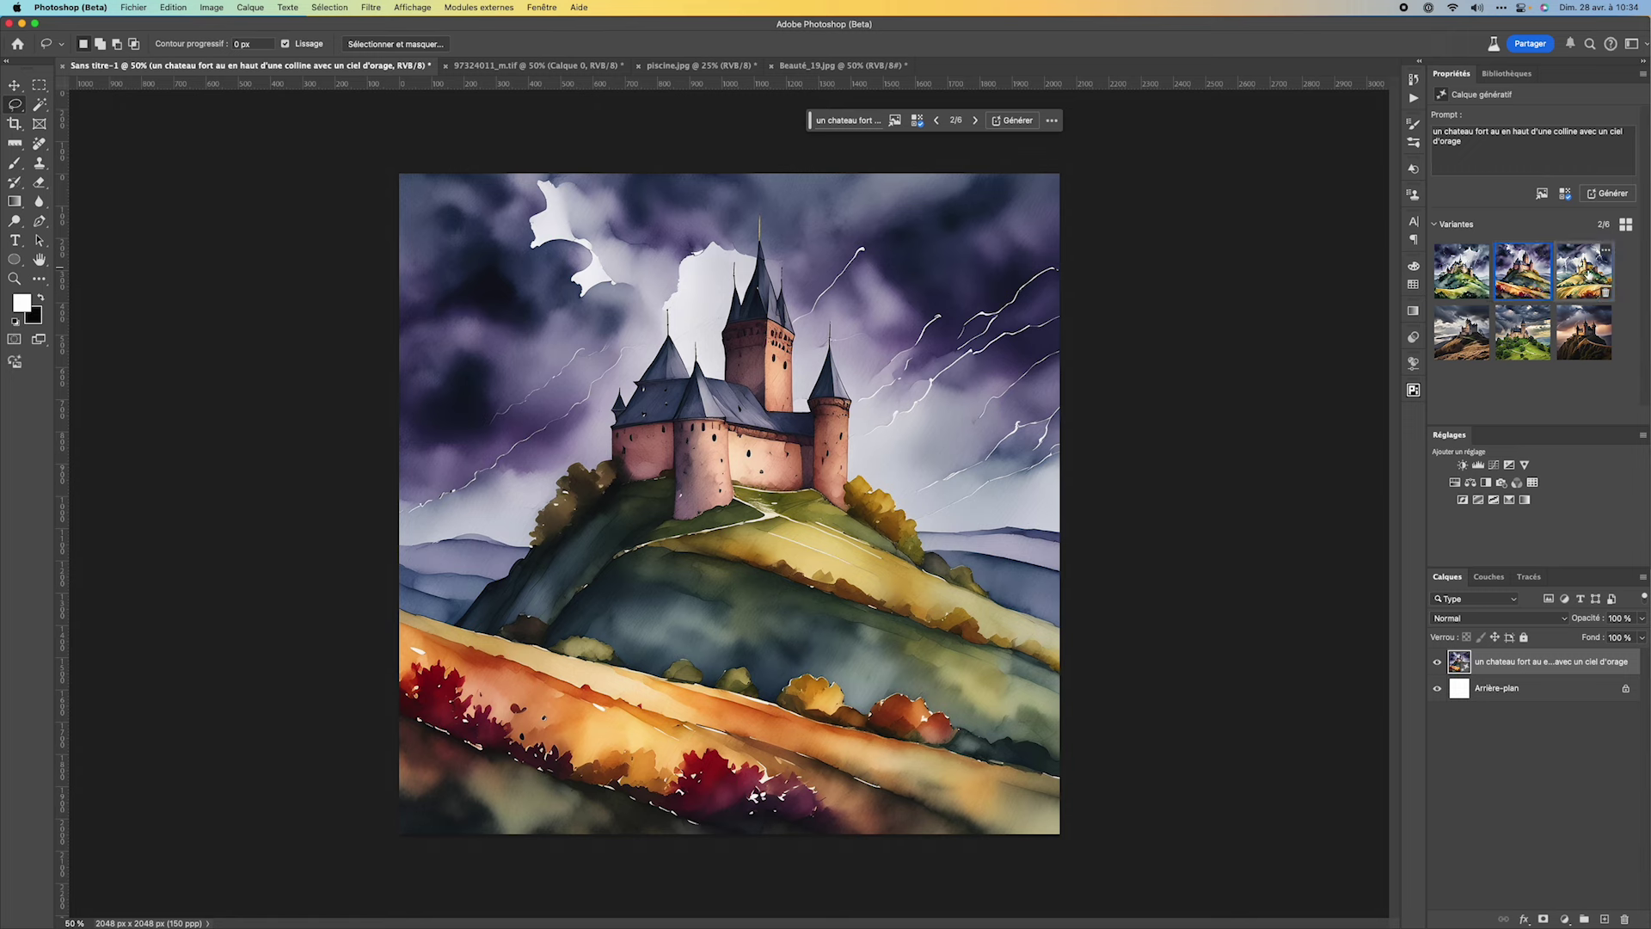
pyautogui.click(1587, 273)
# Step: Compare variants four to six and the watercolour lightning castle, settling on the misty photographic one
pyautogui.click(1461, 336)
pyautogui.click(1515, 333)
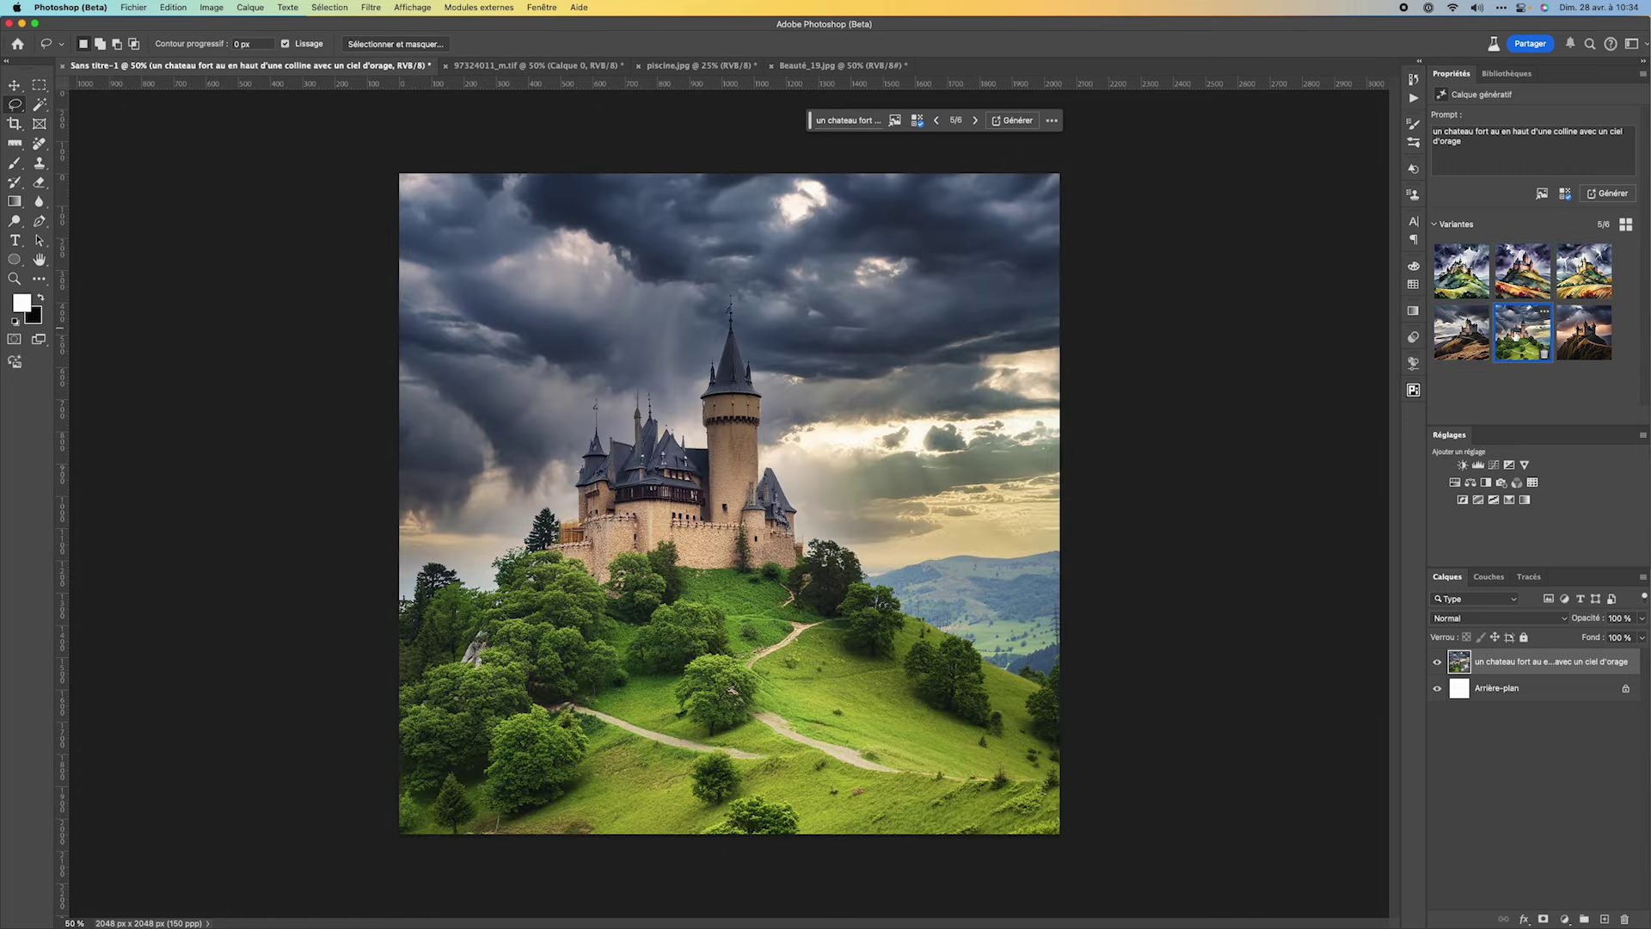
pyautogui.click(1569, 334)
pyautogui.click(1467, 341)
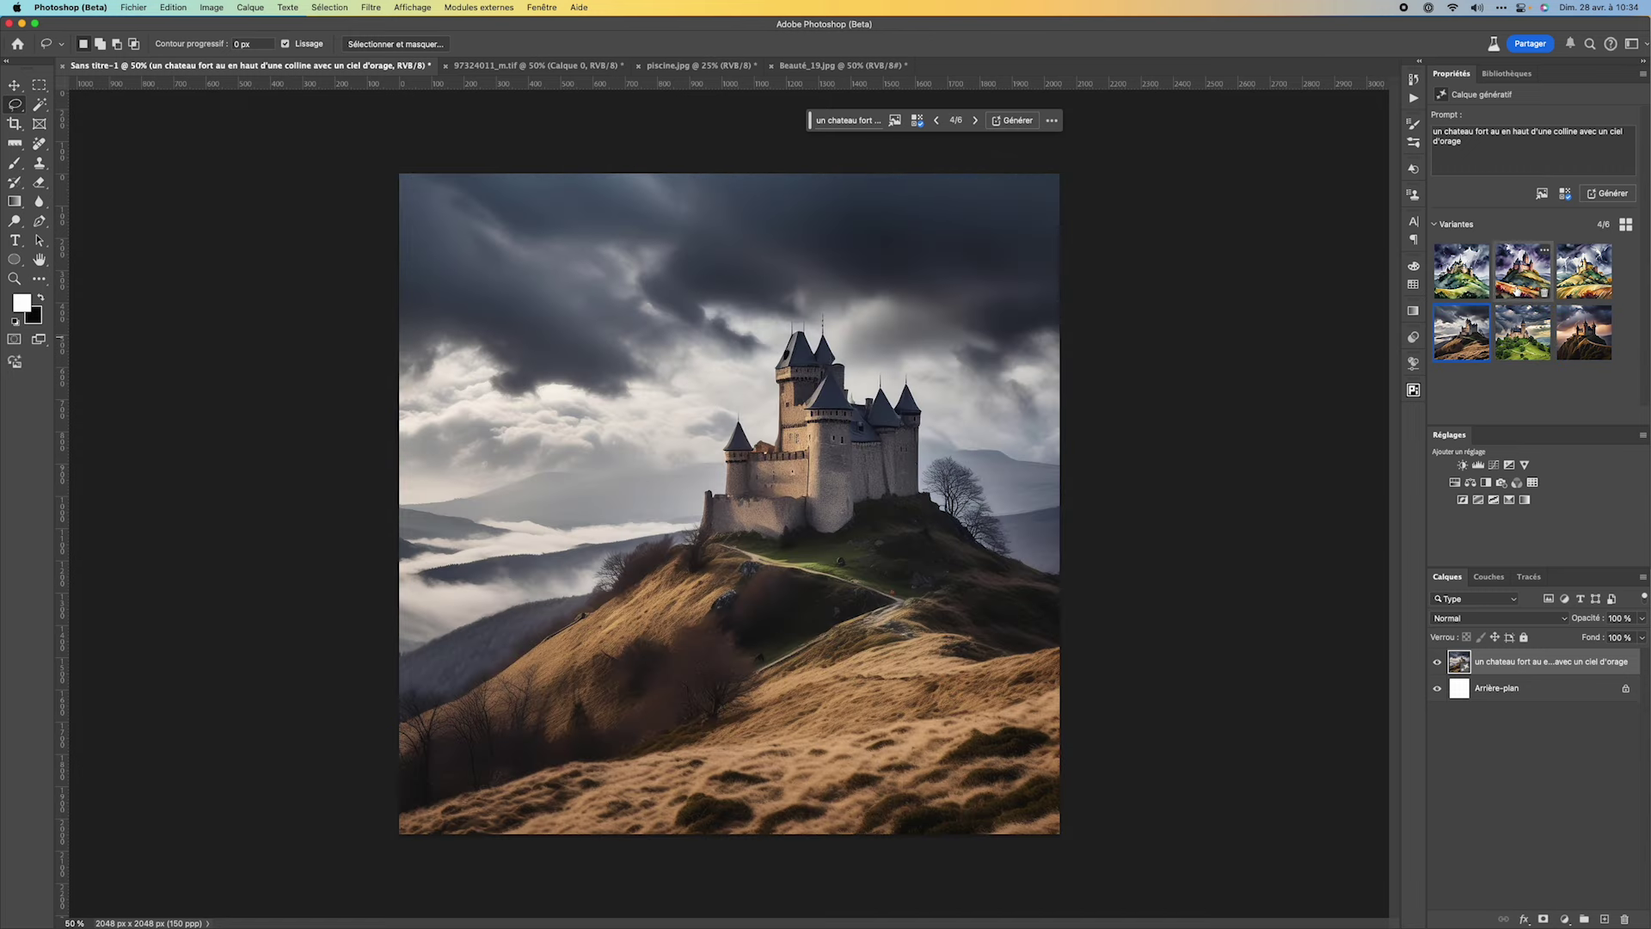
pyautogui.click(1586, 280)
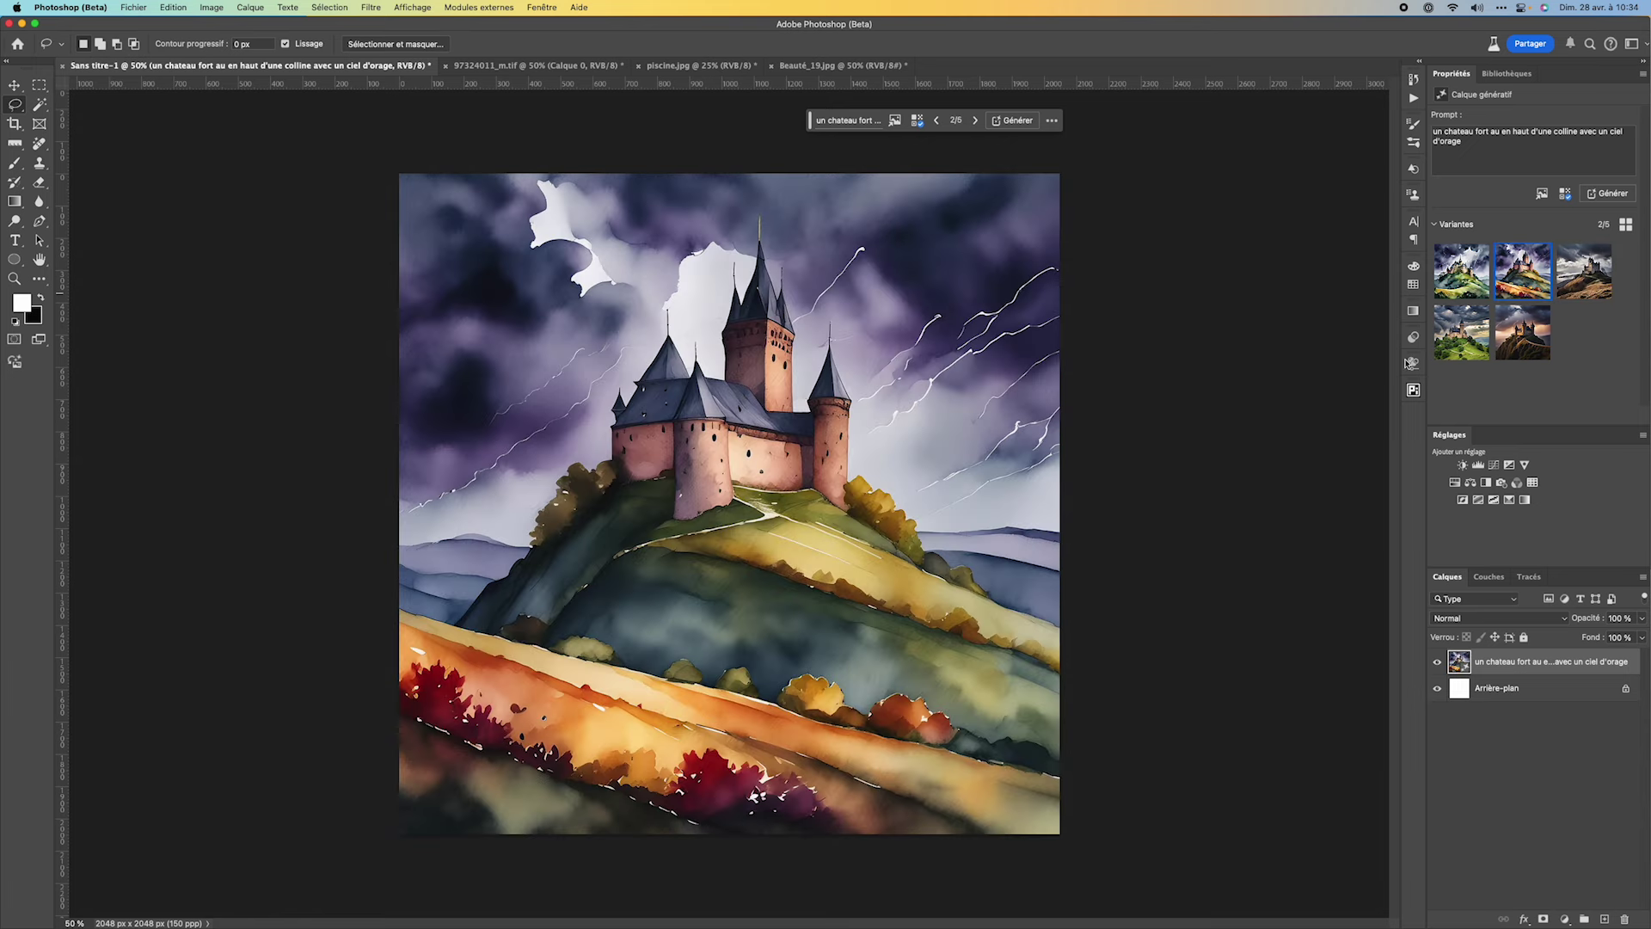
pyautogui.click(1582, 273)
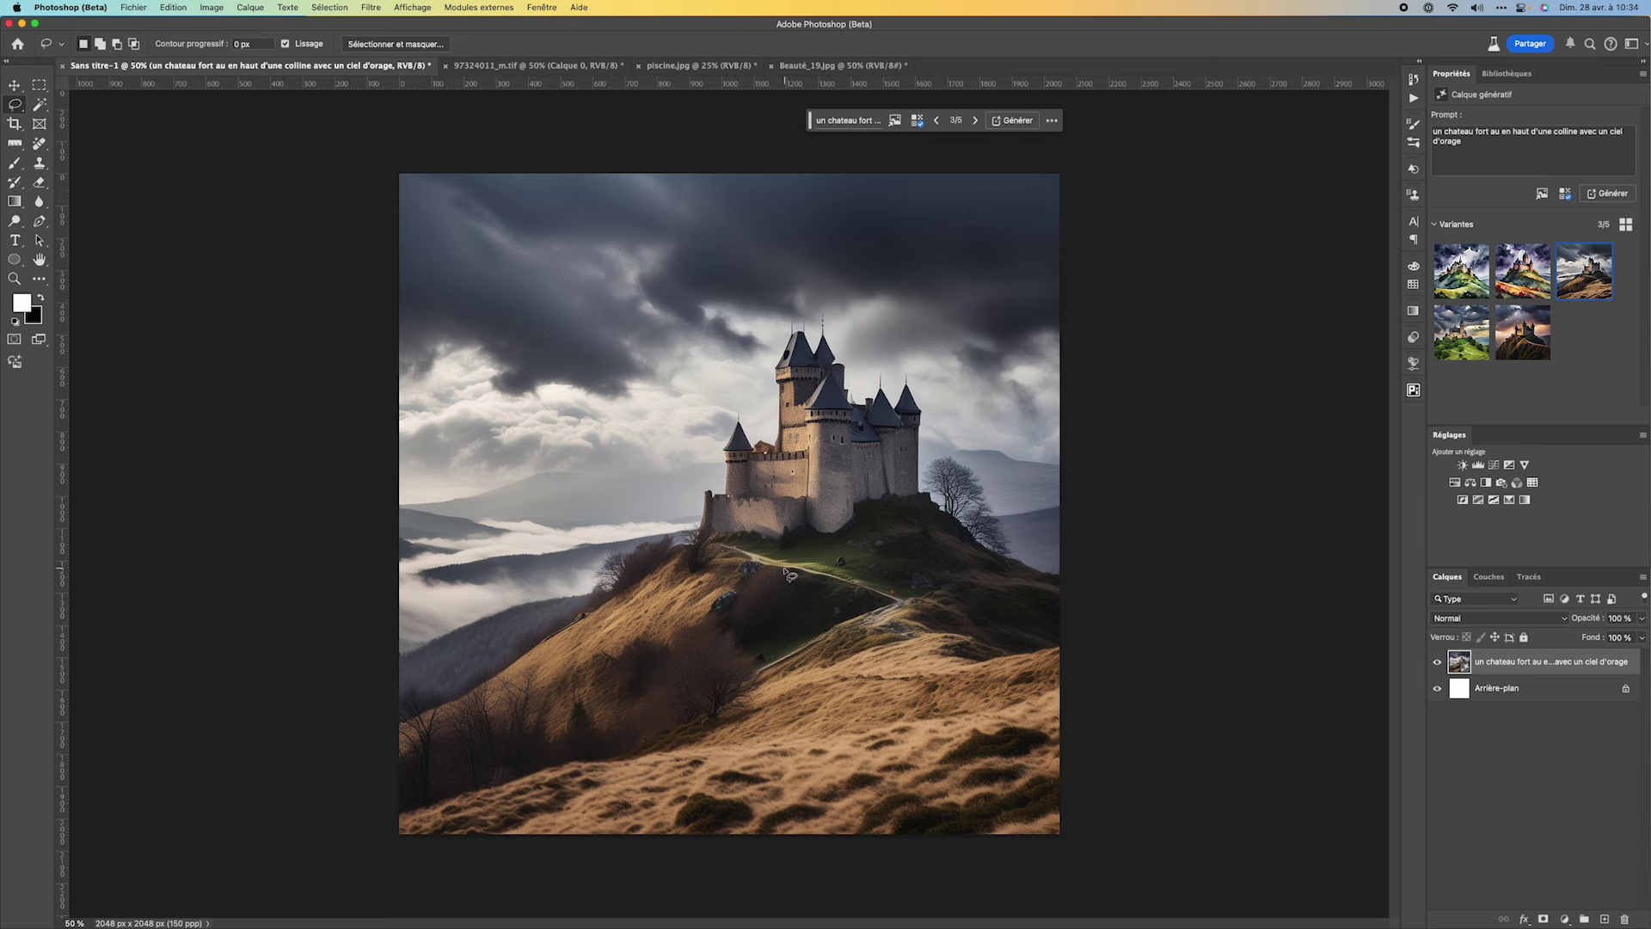
# Step: Lasso a small spot on the path and generative-fill it with 'chevalier en armure à cheval'
pyautogui.moveTo(801, 574); pyautogui.dragTo(778, 555)
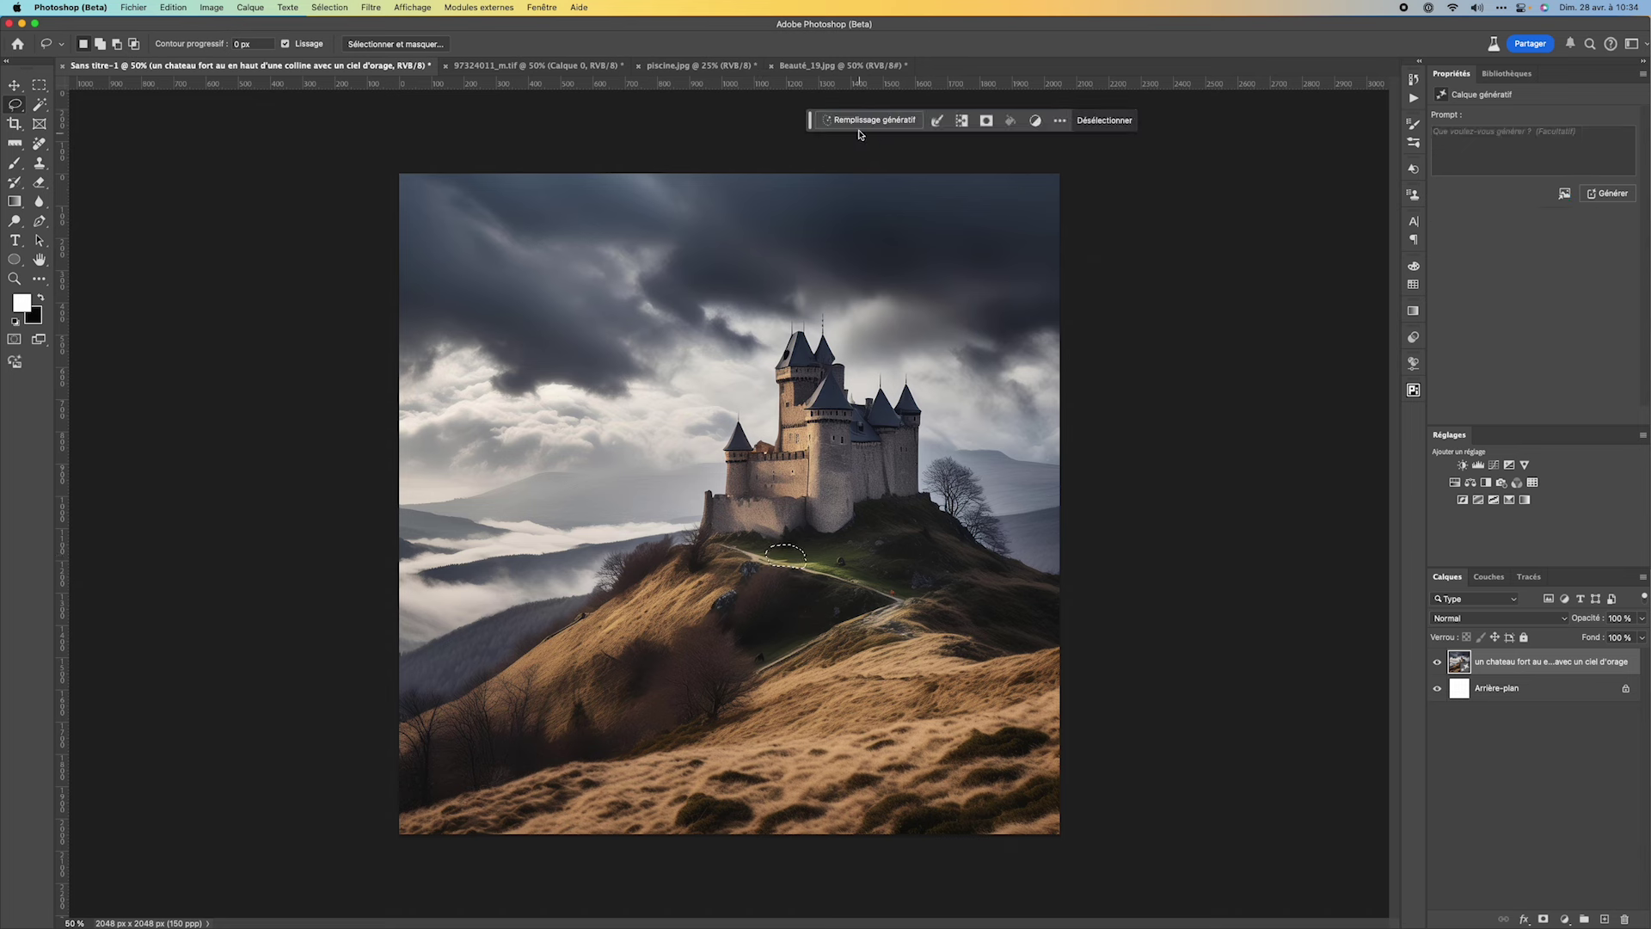
pyautogui.click(859, 121)
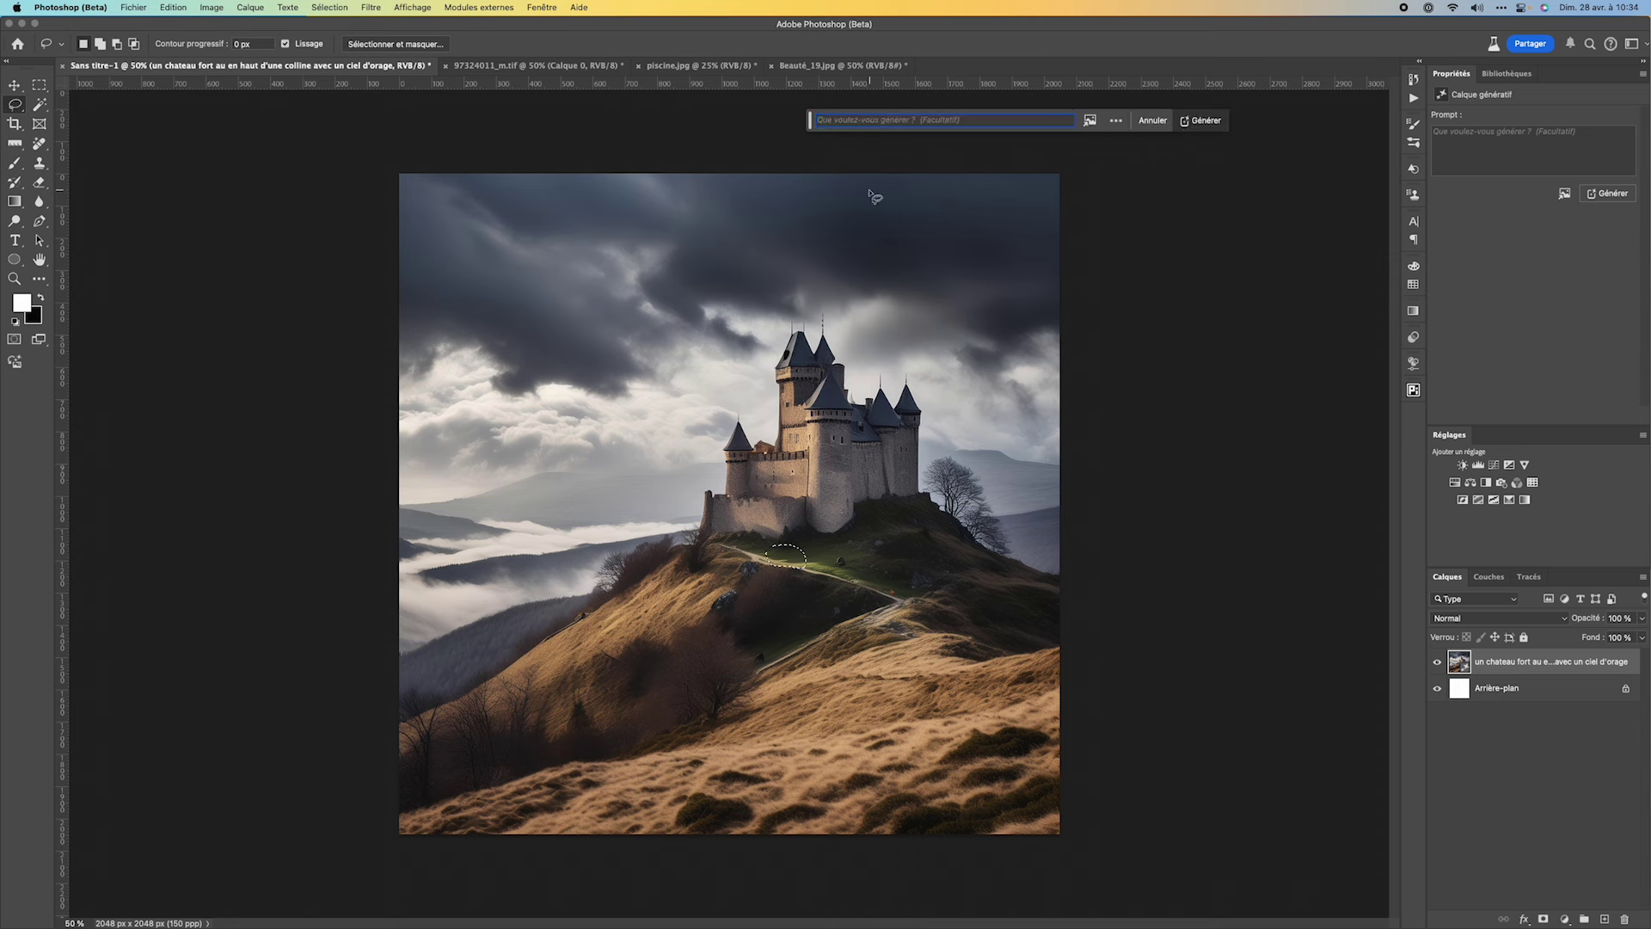
pyautogui.write('chev')
pyautogui.write('heva')
pyautogui.write('l')
pyautogui.click(1203, 120)
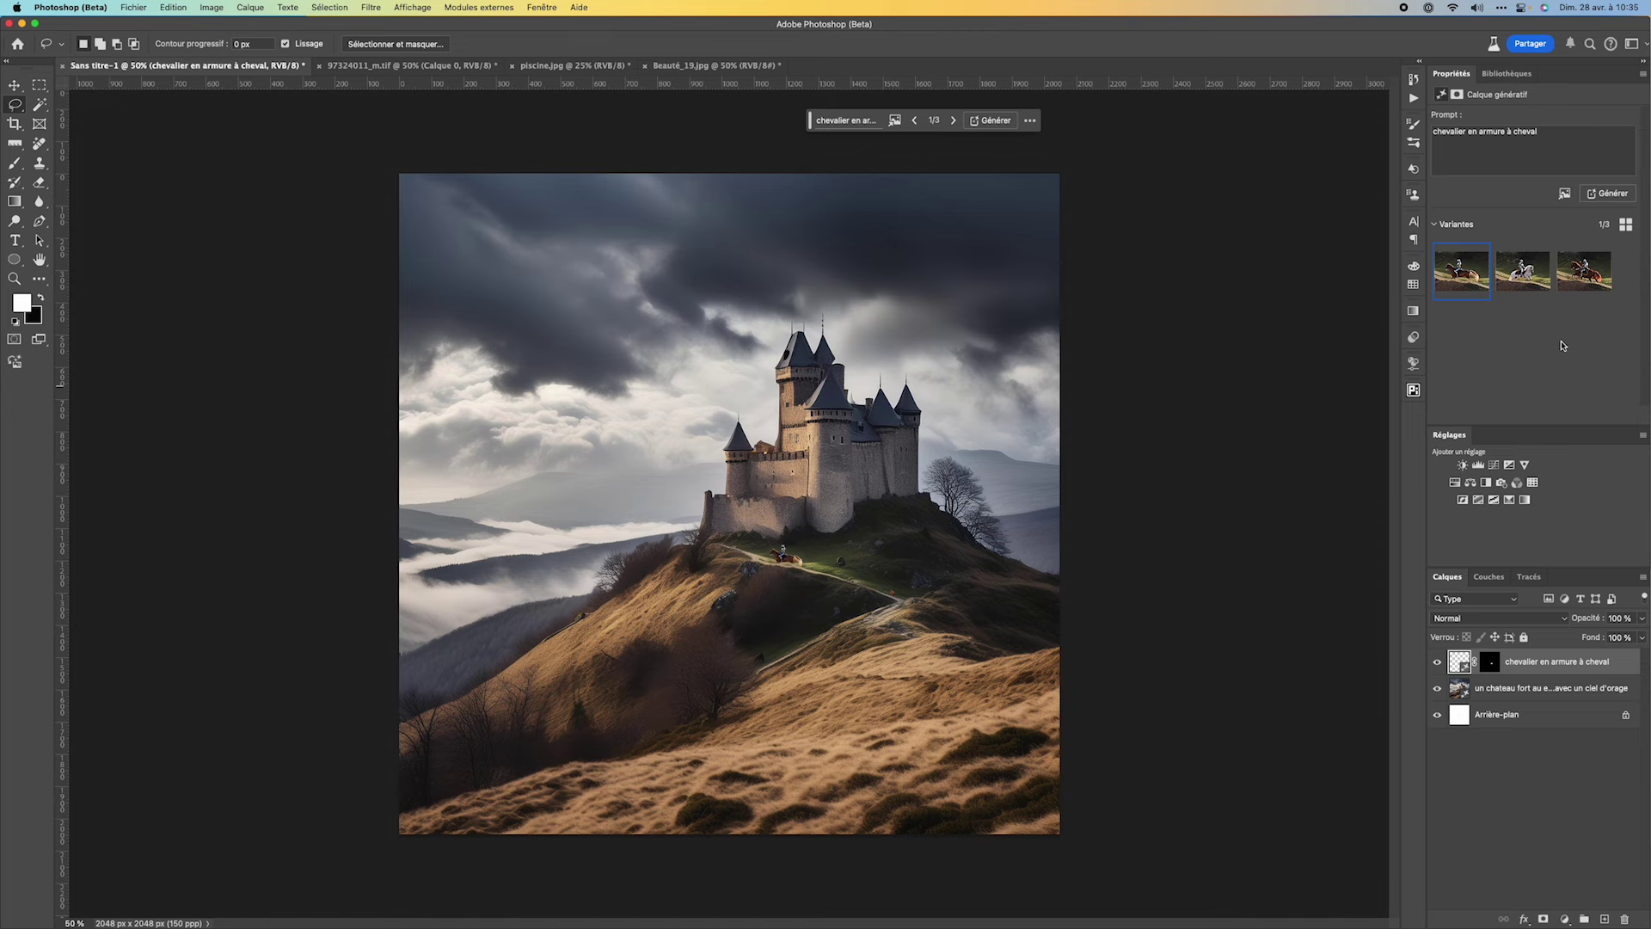
# Step: Preview the white-horse and brown-horse knight variants and zoom in on the knight
pyautogui.click(1524, 275)
pyautogui.click(1588, 276)
pyautogui.click(771, 590)
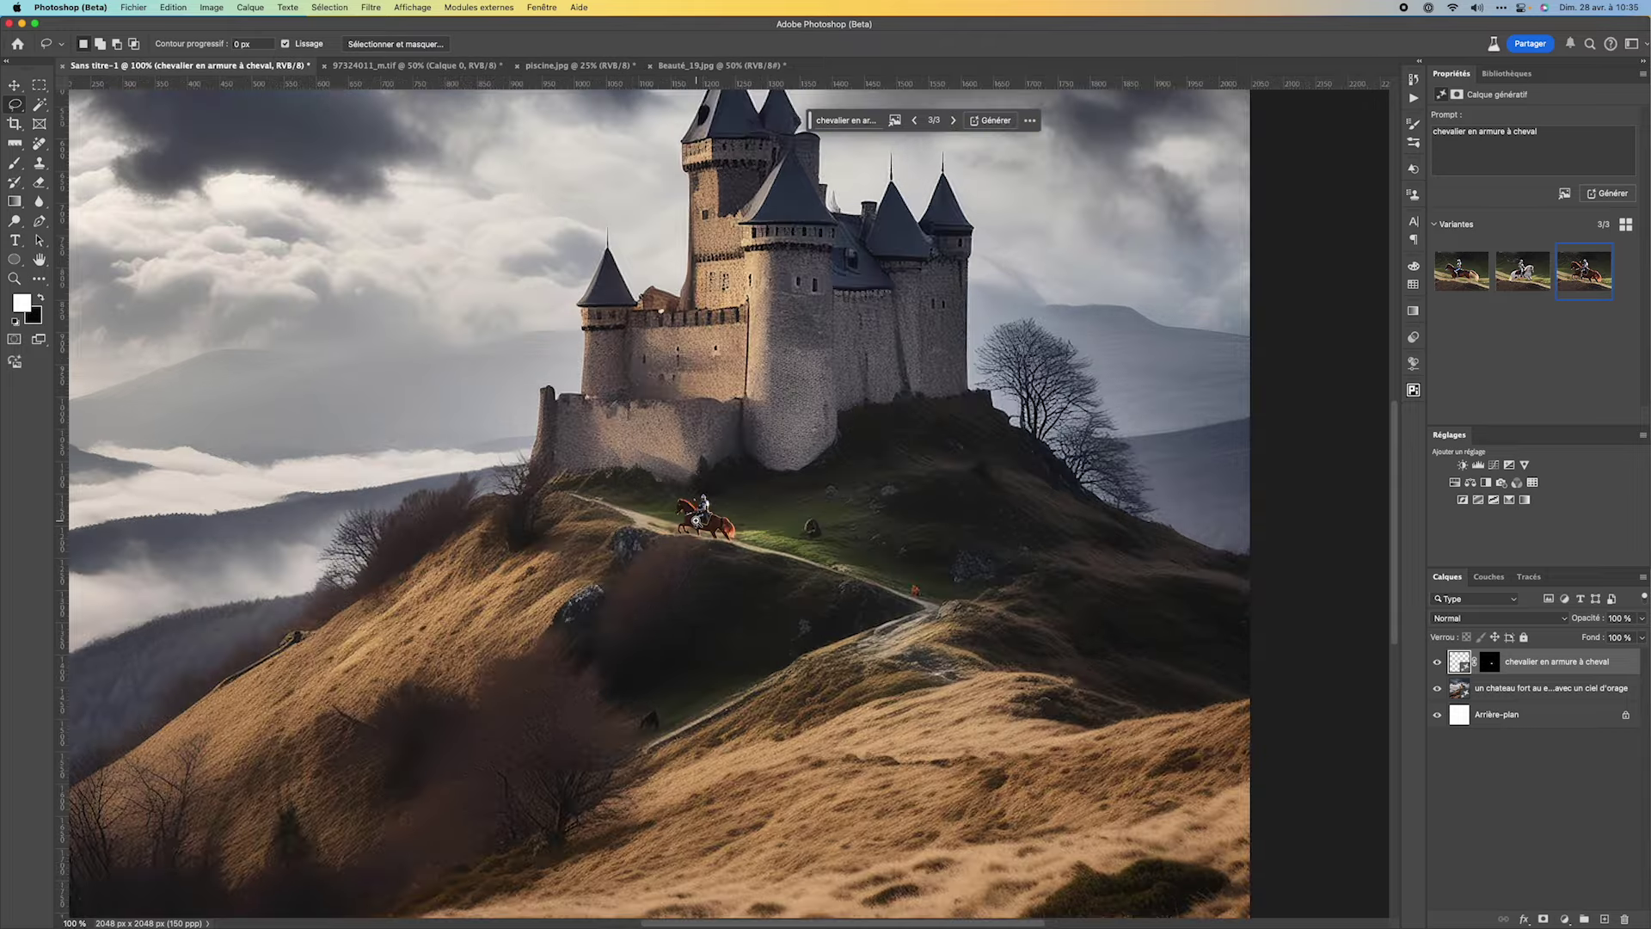
pyautogui.click(765, 581)
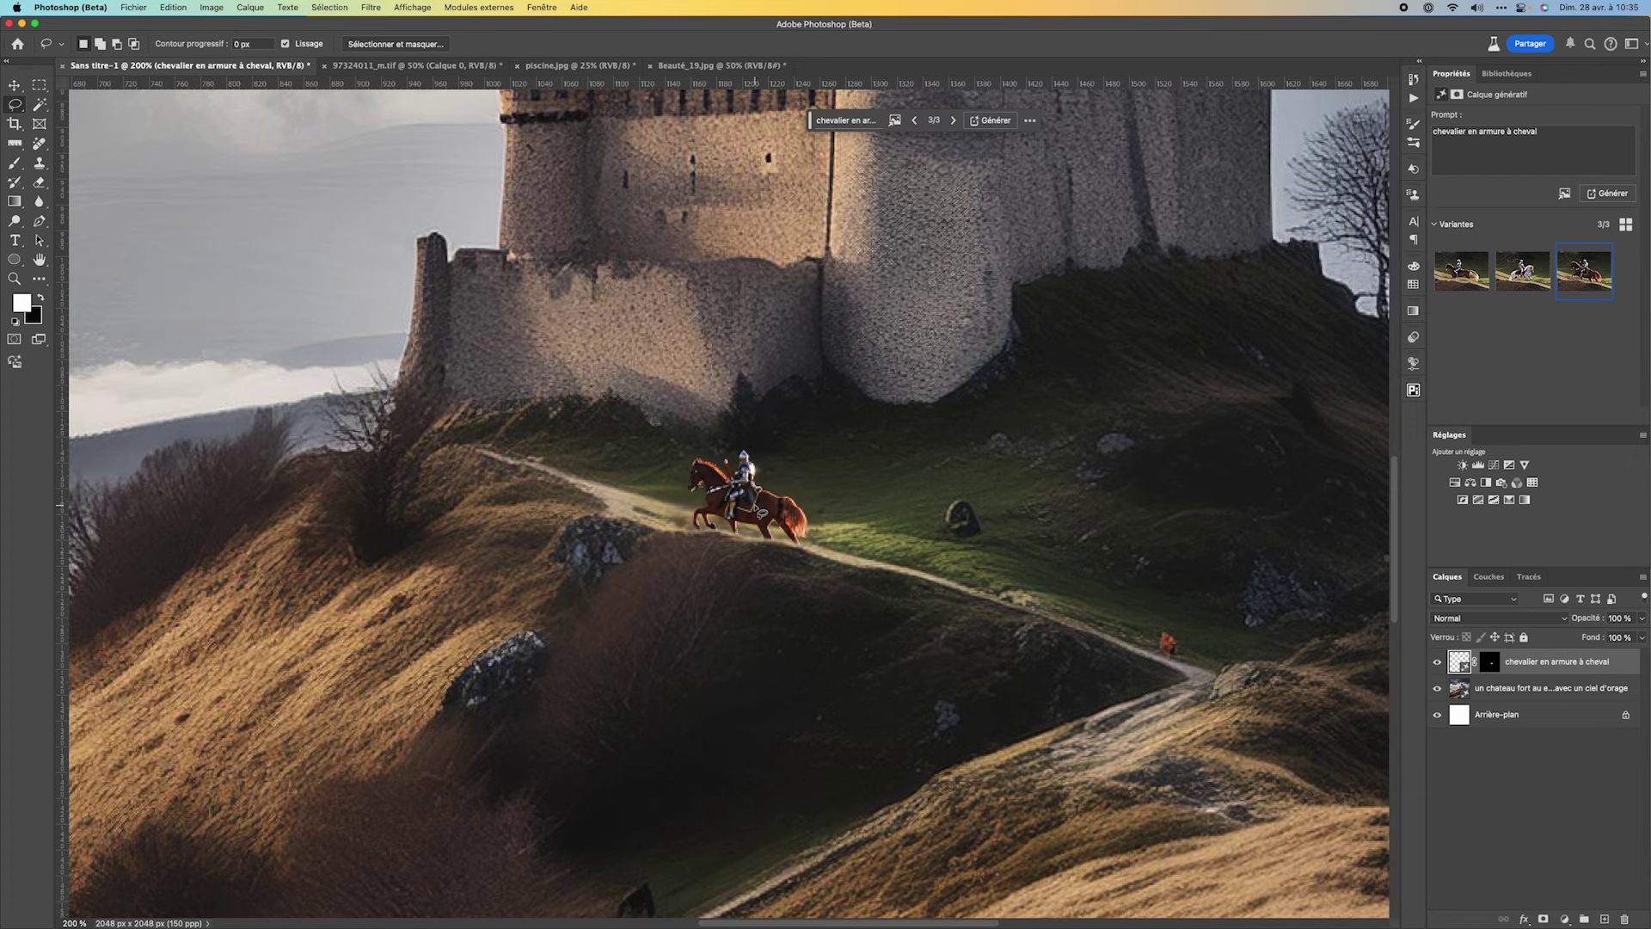
# Step: Zoom out to the whole castle scene and switch to the 97324011_m.tif yoga photo
pyautogui.press('super+minus')
pyautogui.press('super+minus')
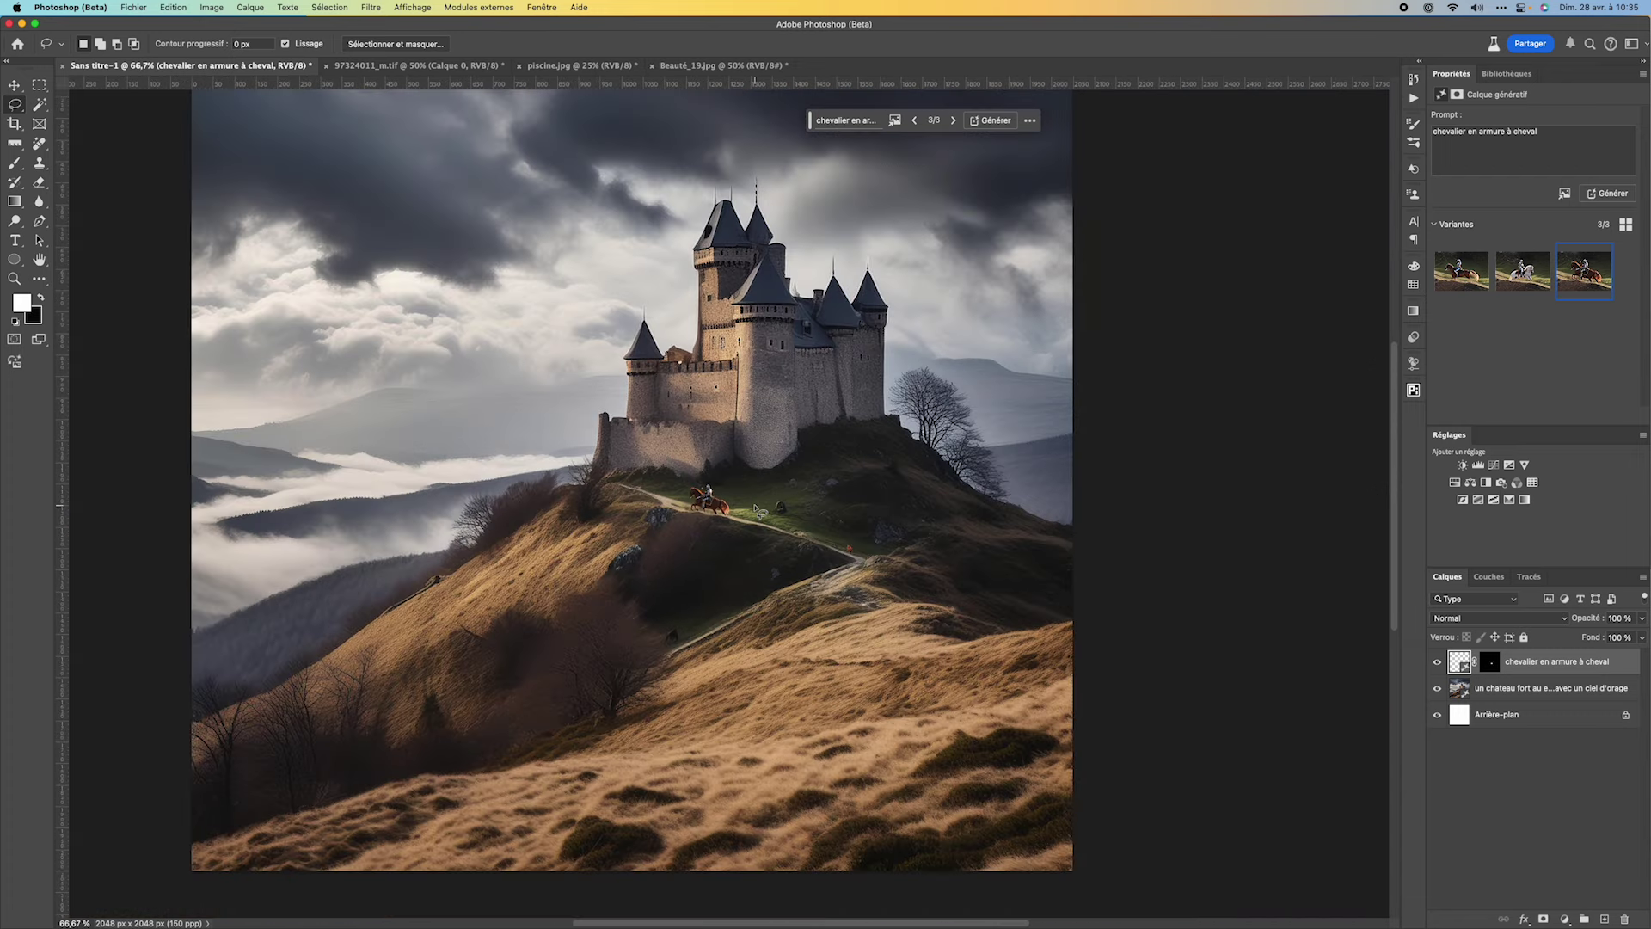
pyautogui.hscroll(-3, 774, 507)
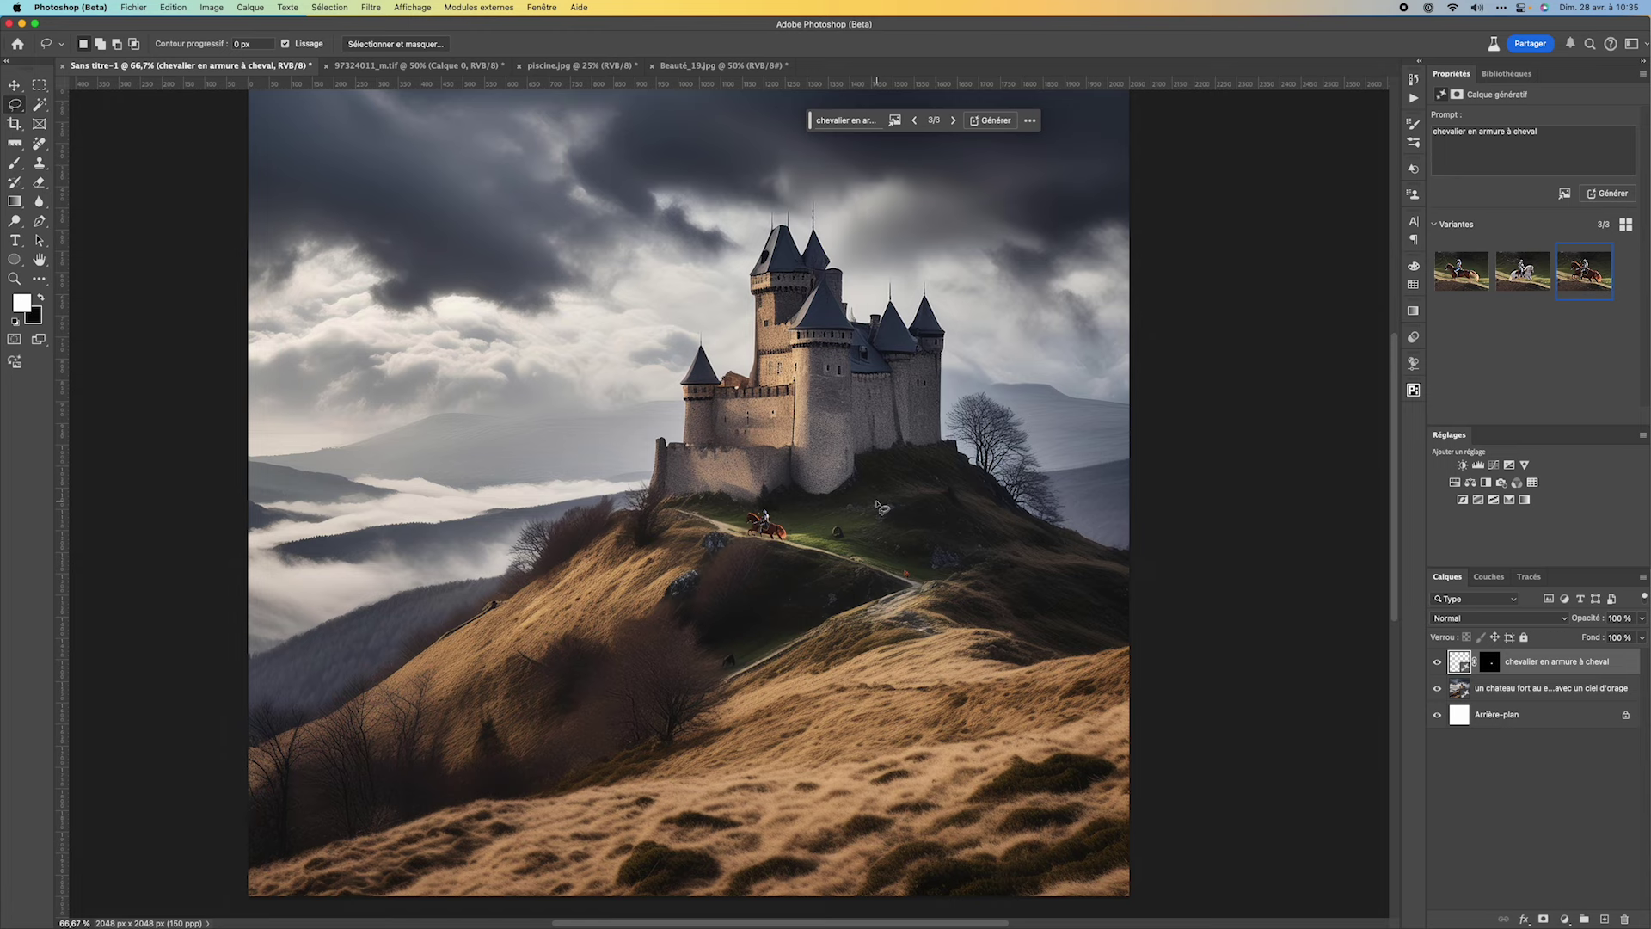
pyautogui.click(415, 67)
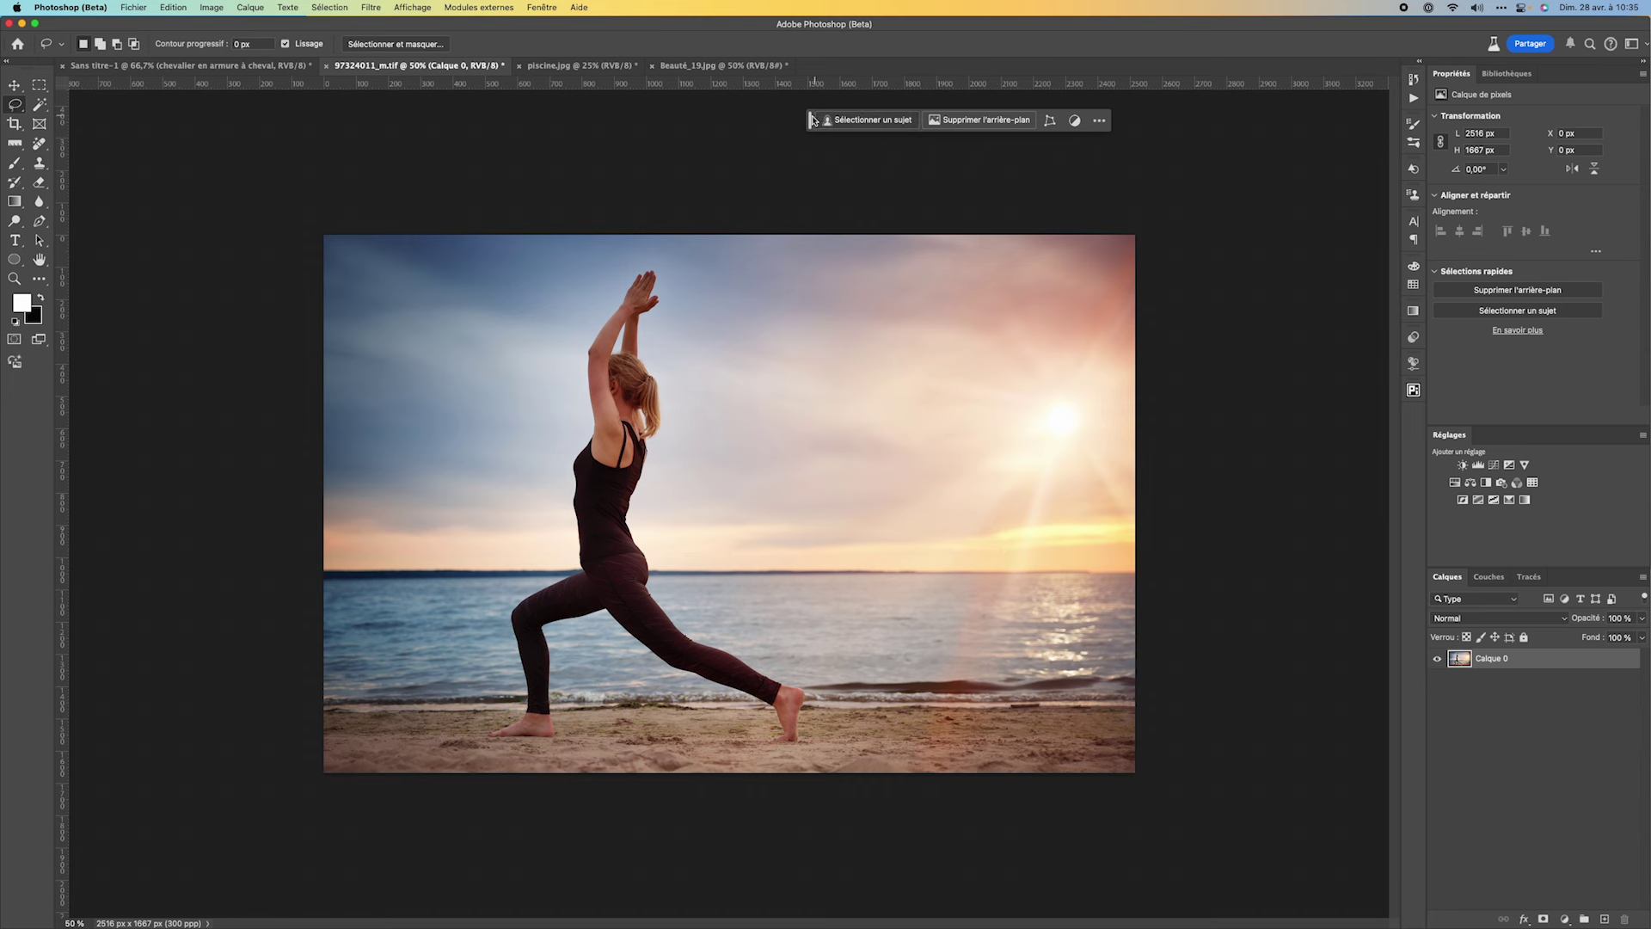
# Step: Remove the sunset beach background from the yoga photo, leaving the woman on a layer mask
pyautogui.moveTo(809, 121)
pyautogui.mouseDown()
pyautogui.moveTo(698, 126)
pyautogui.moveTo(746, 133)
pyautogui.mouseUp()
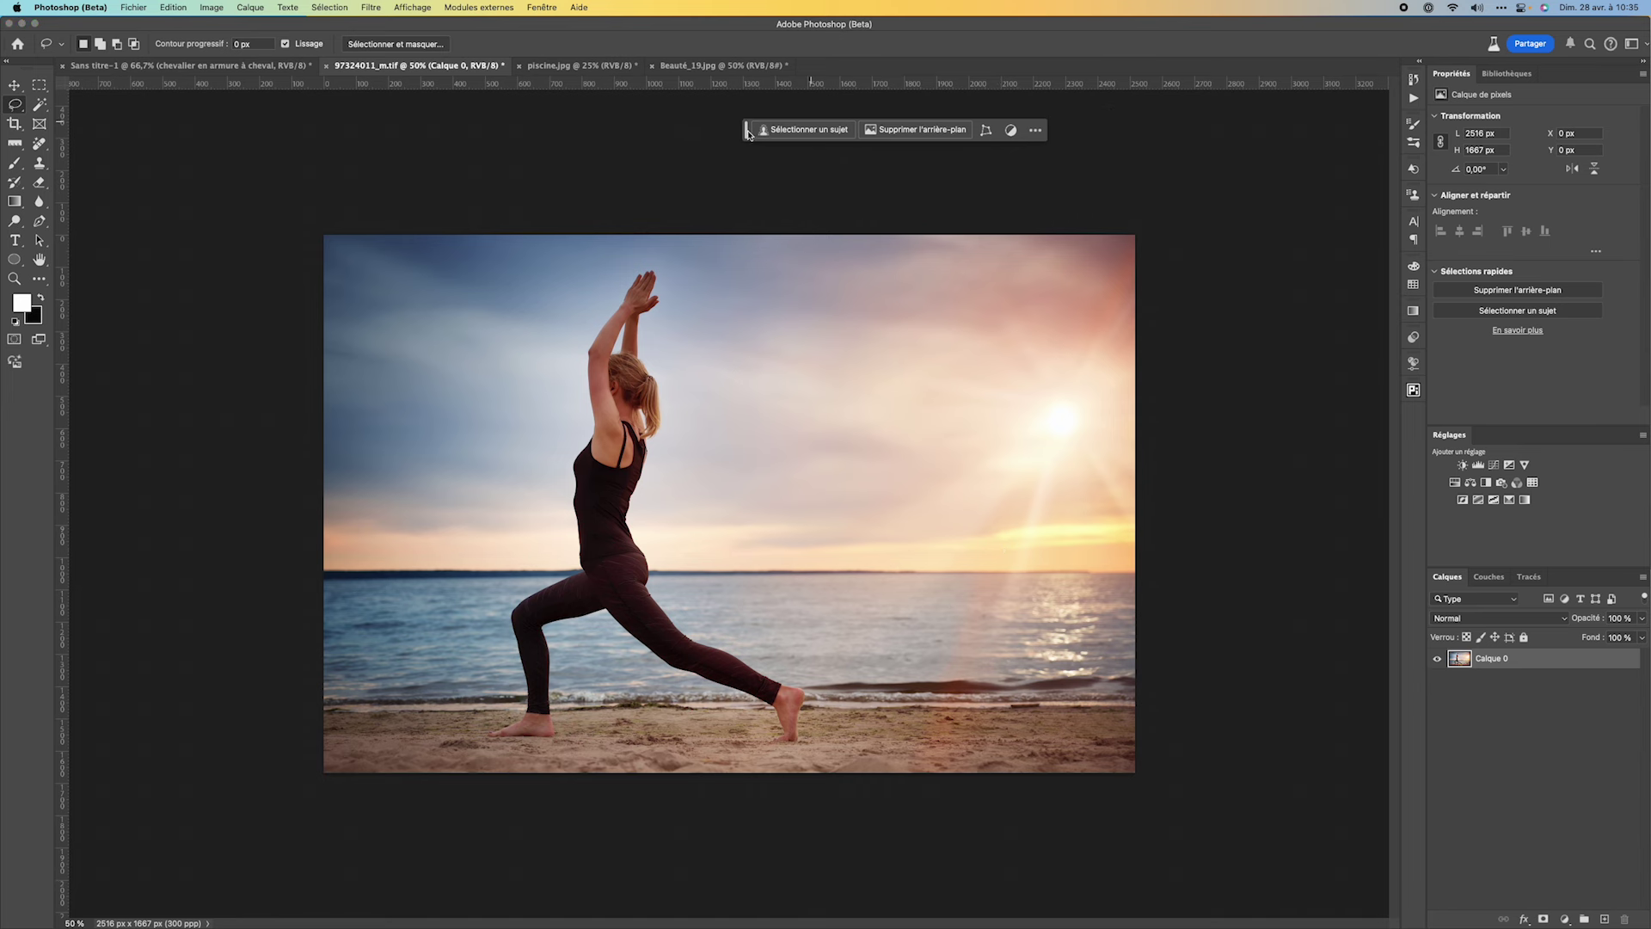
pyautogui.click(541, 8)
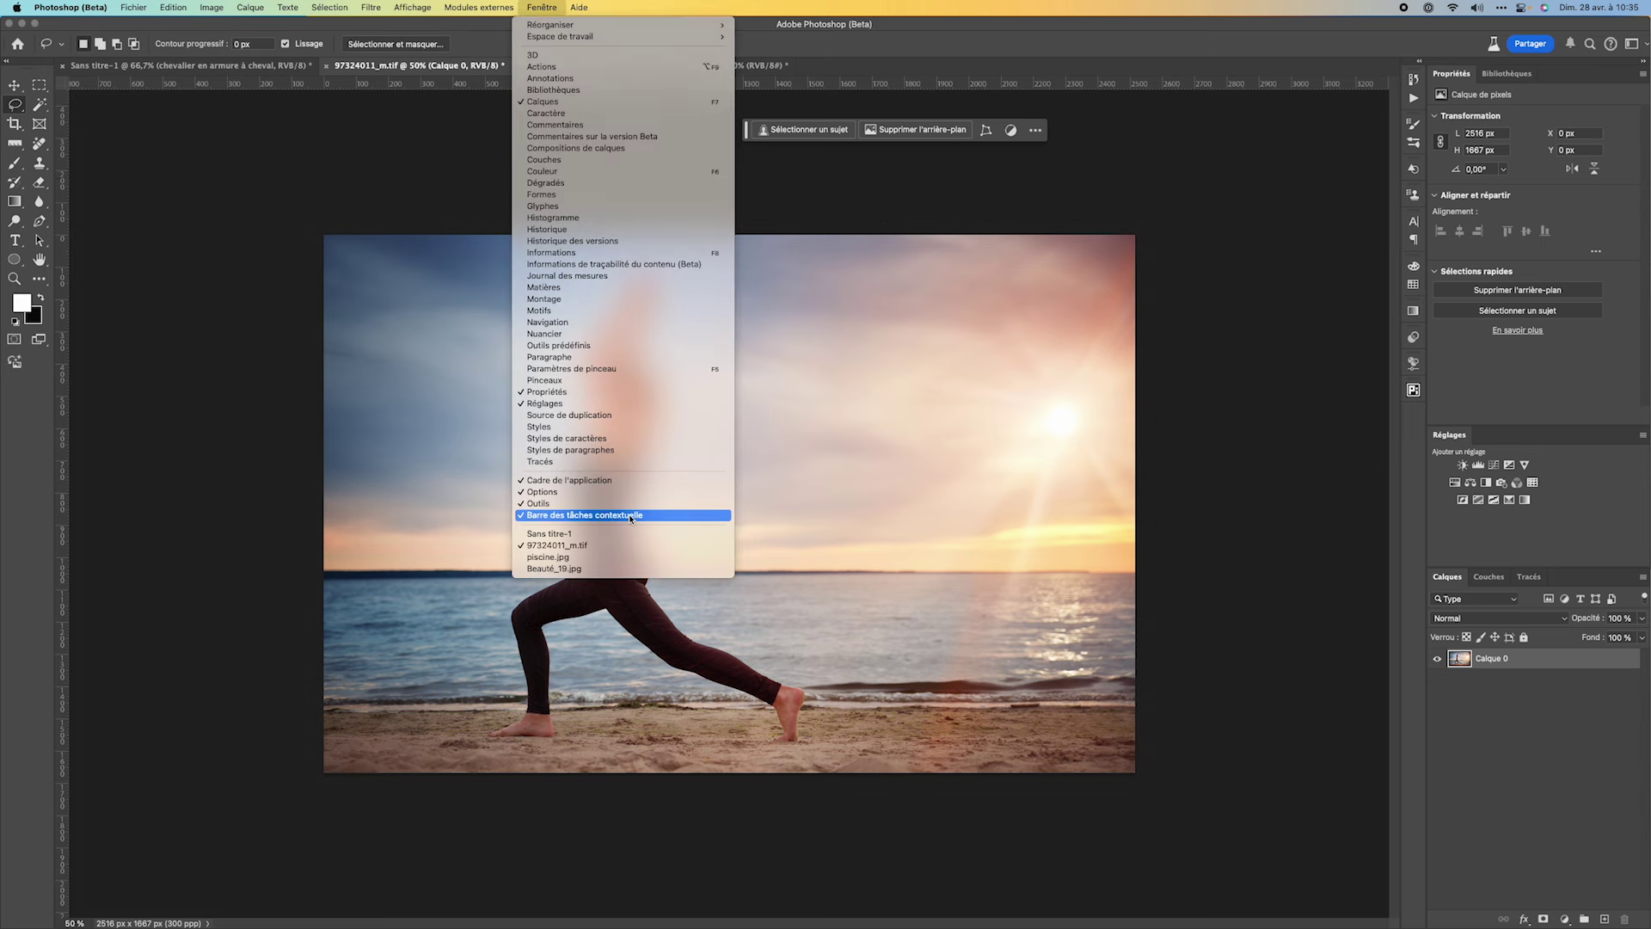
pyautogui.click(1171, 69)
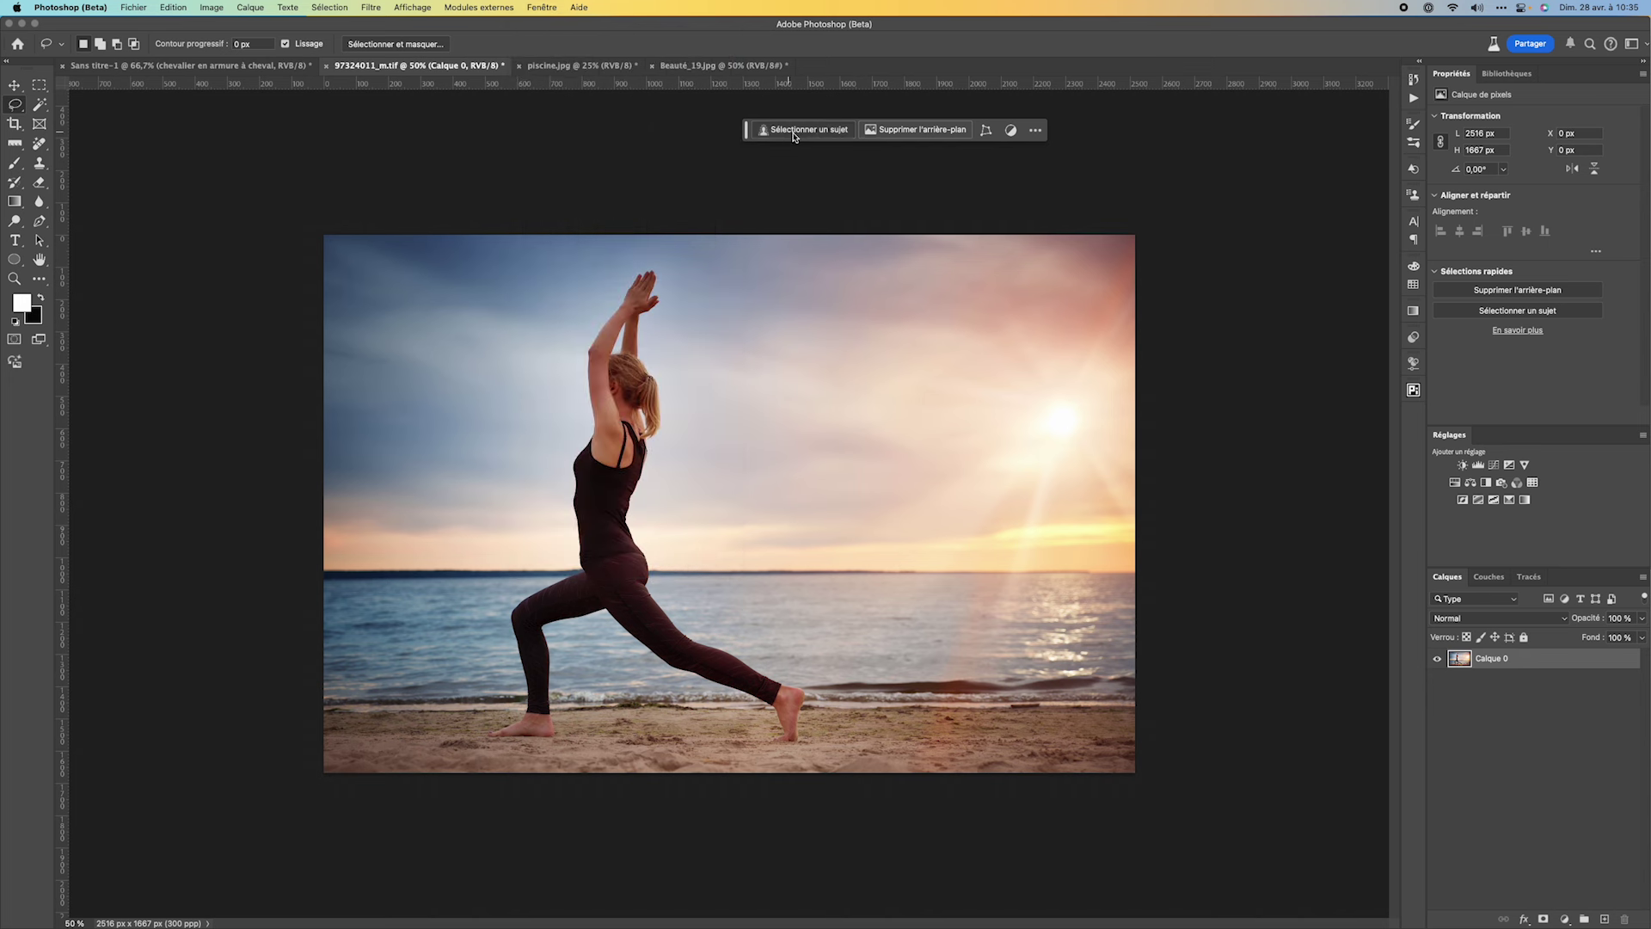
pyautogui.click(911, 131)
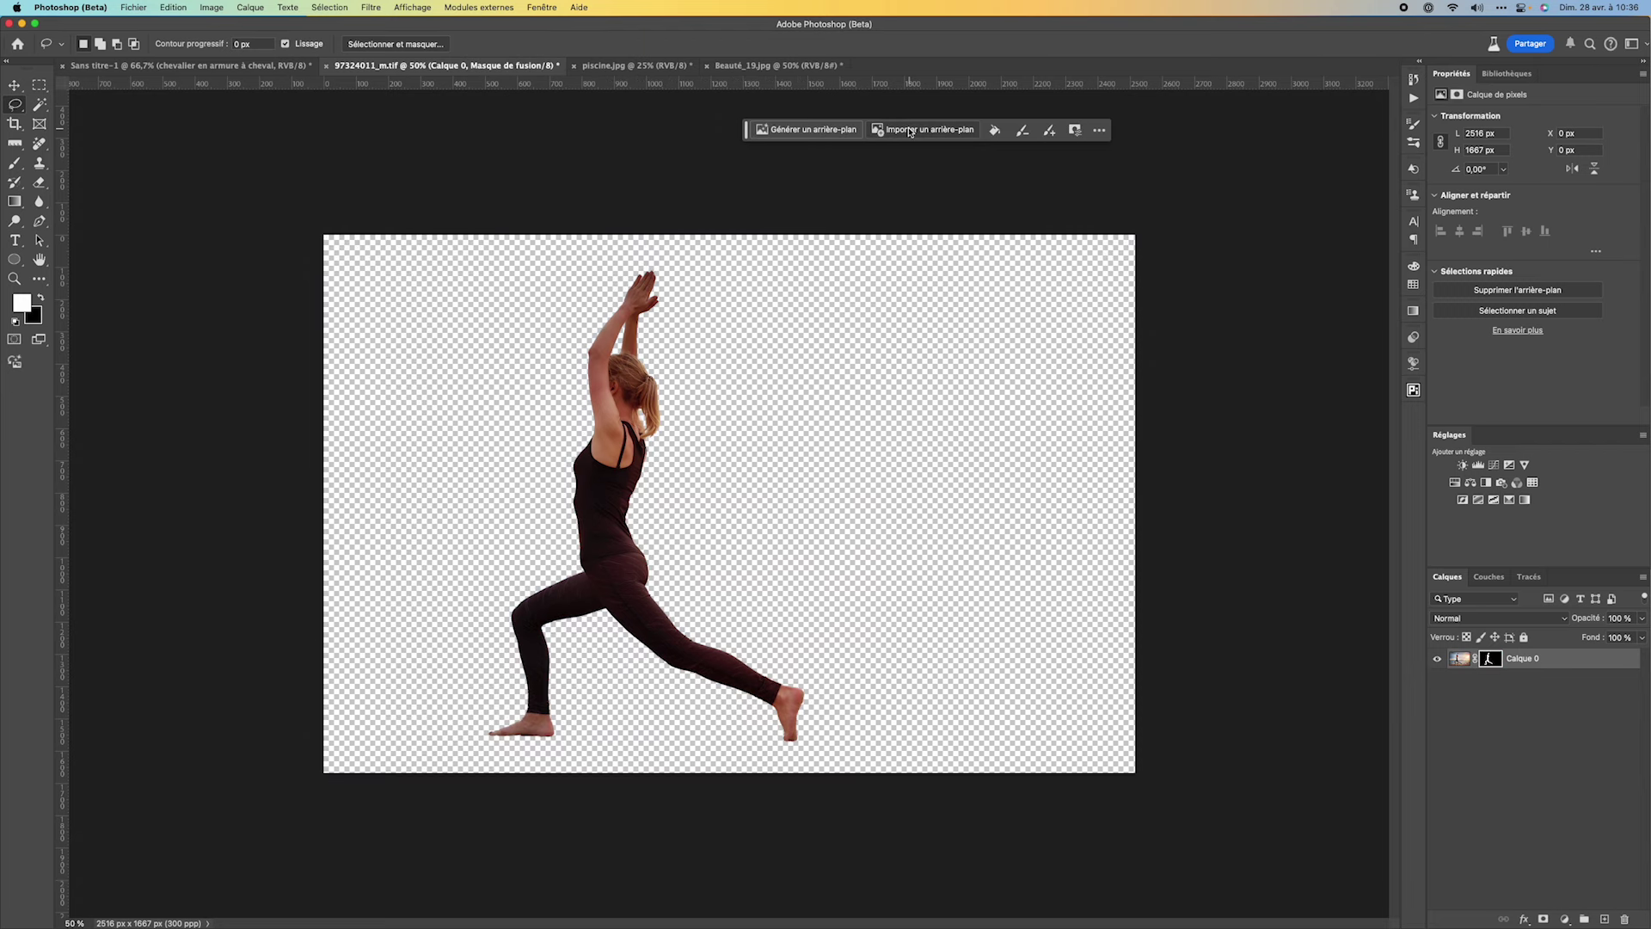
# Step: Inspect the yoga woman's layer mask, then open Générer un arrière-plan with an empty prompt
pyautogui.keyDown('alt'); pyautogui.click(1490, 661); pyautogui.keyUp('alt')
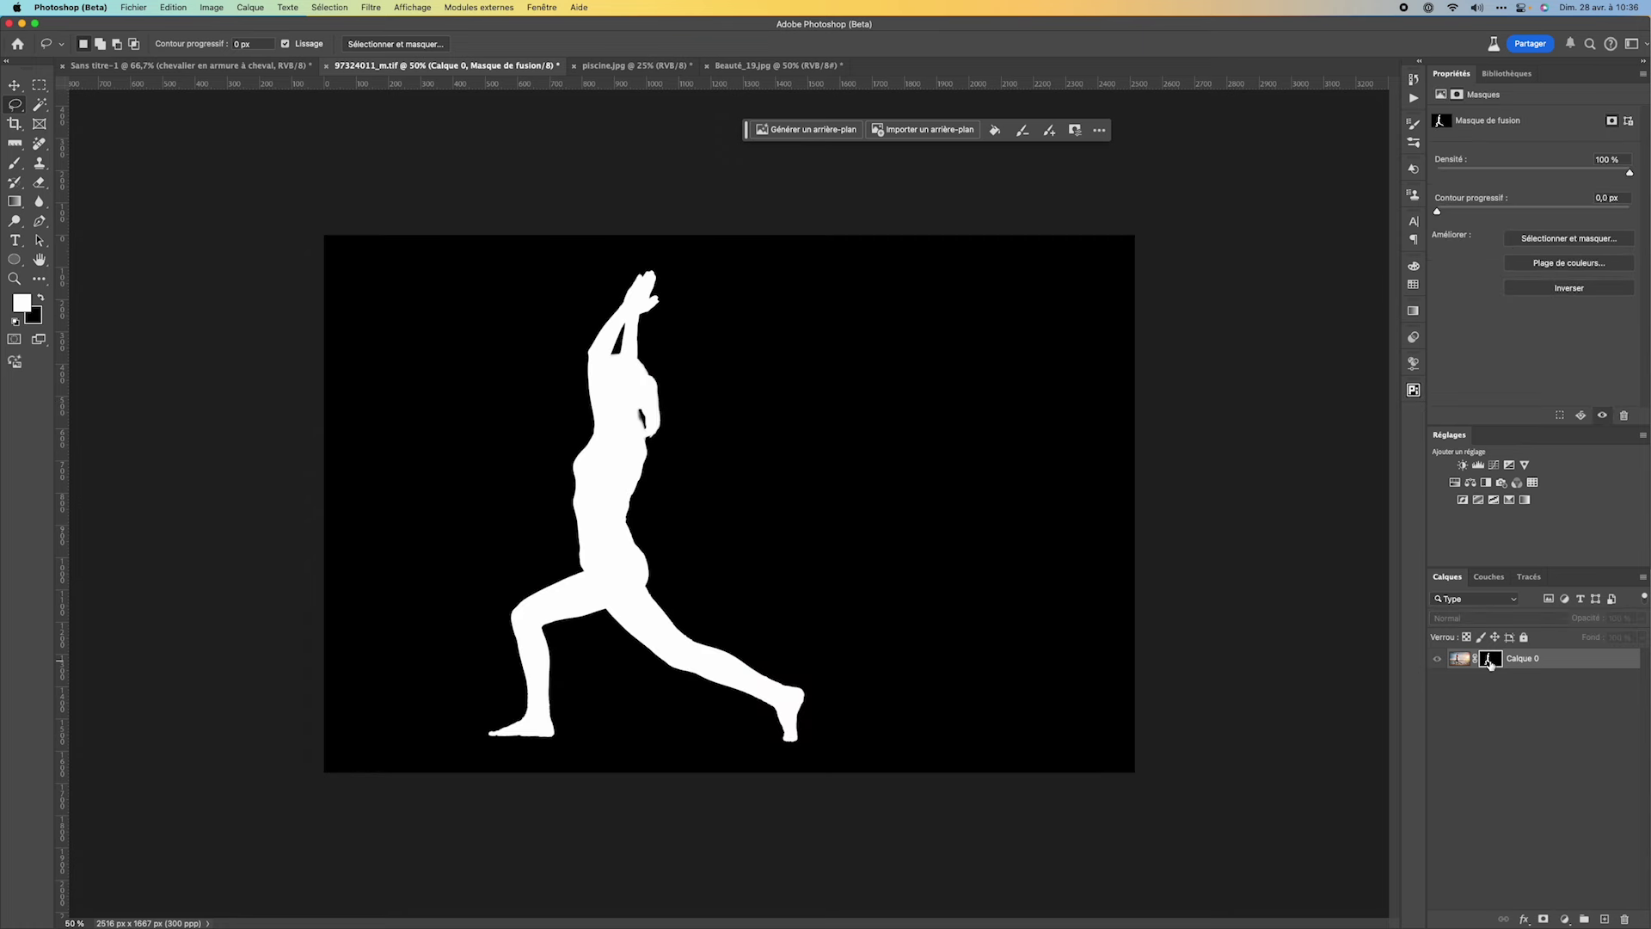
pyautogui.keyDown('alt'); pyautogui.click(1490, 660); pyautogui.keyUp('alt')
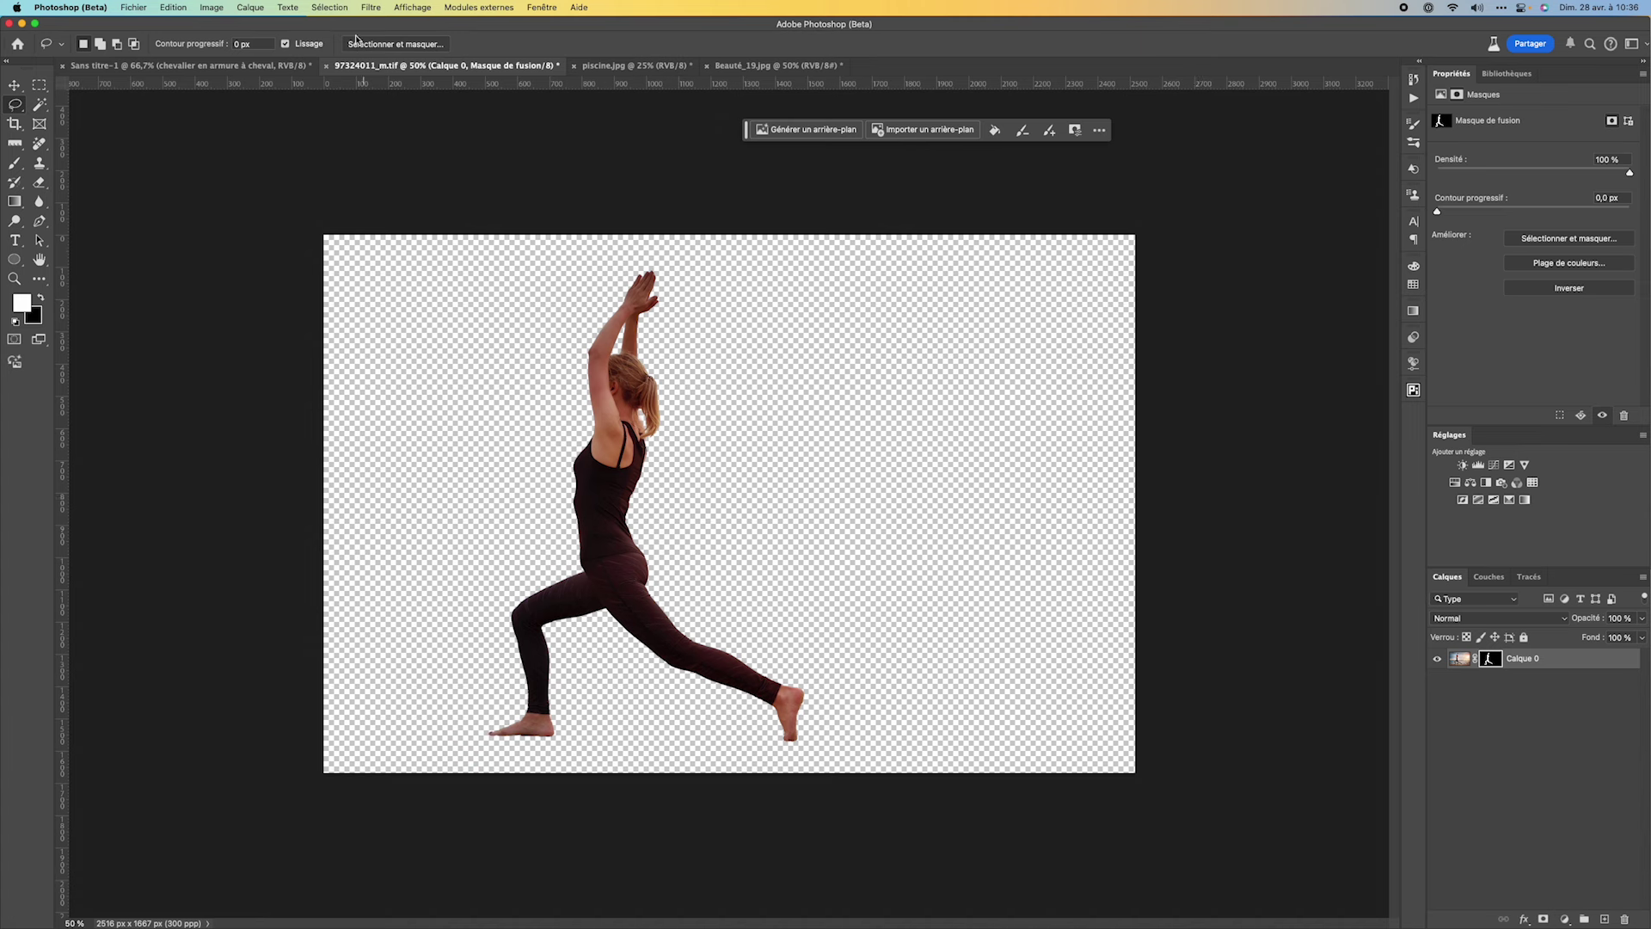
pyautogui.click(330, 7)
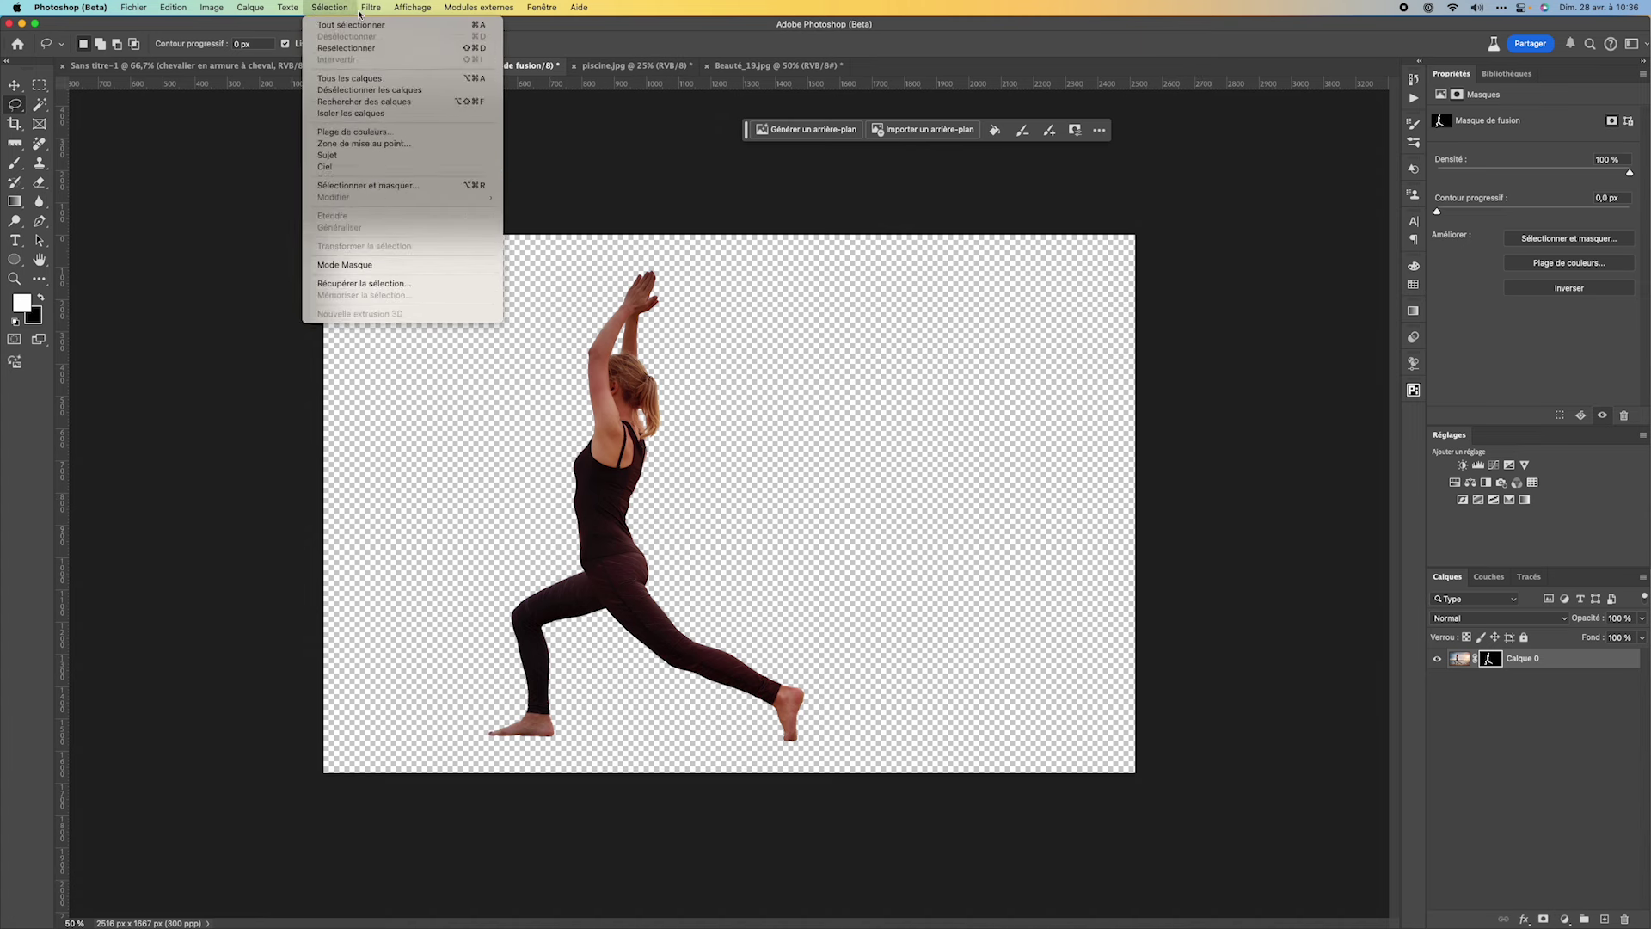
pyautogui.click(548, 348)
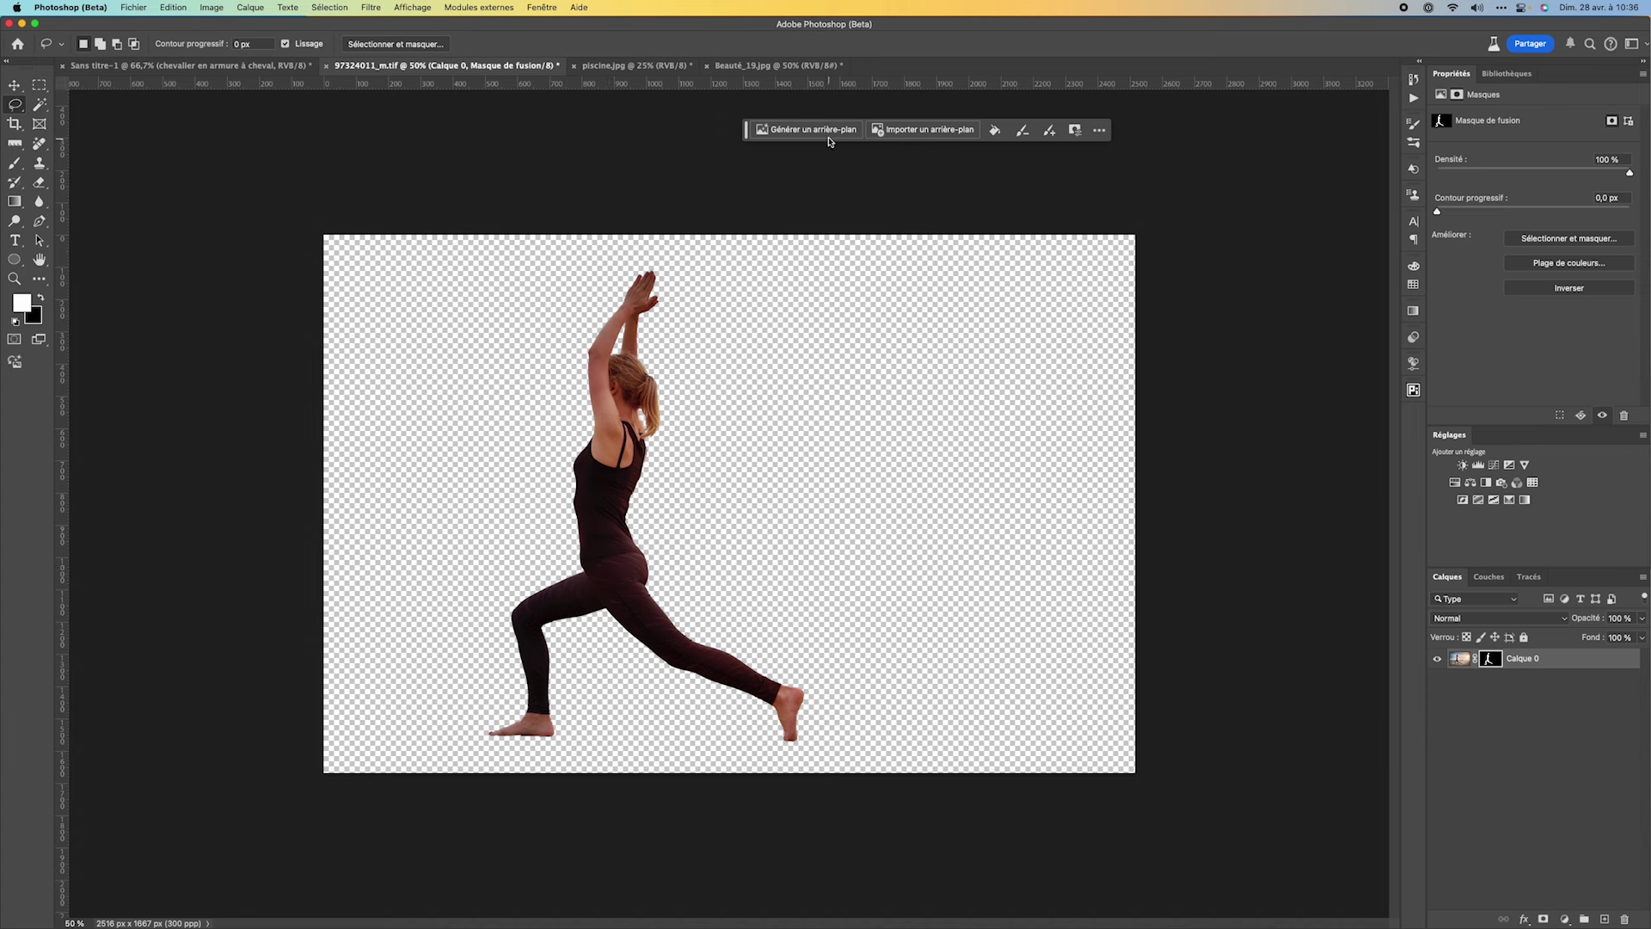
pyautogui.click(816, 134)
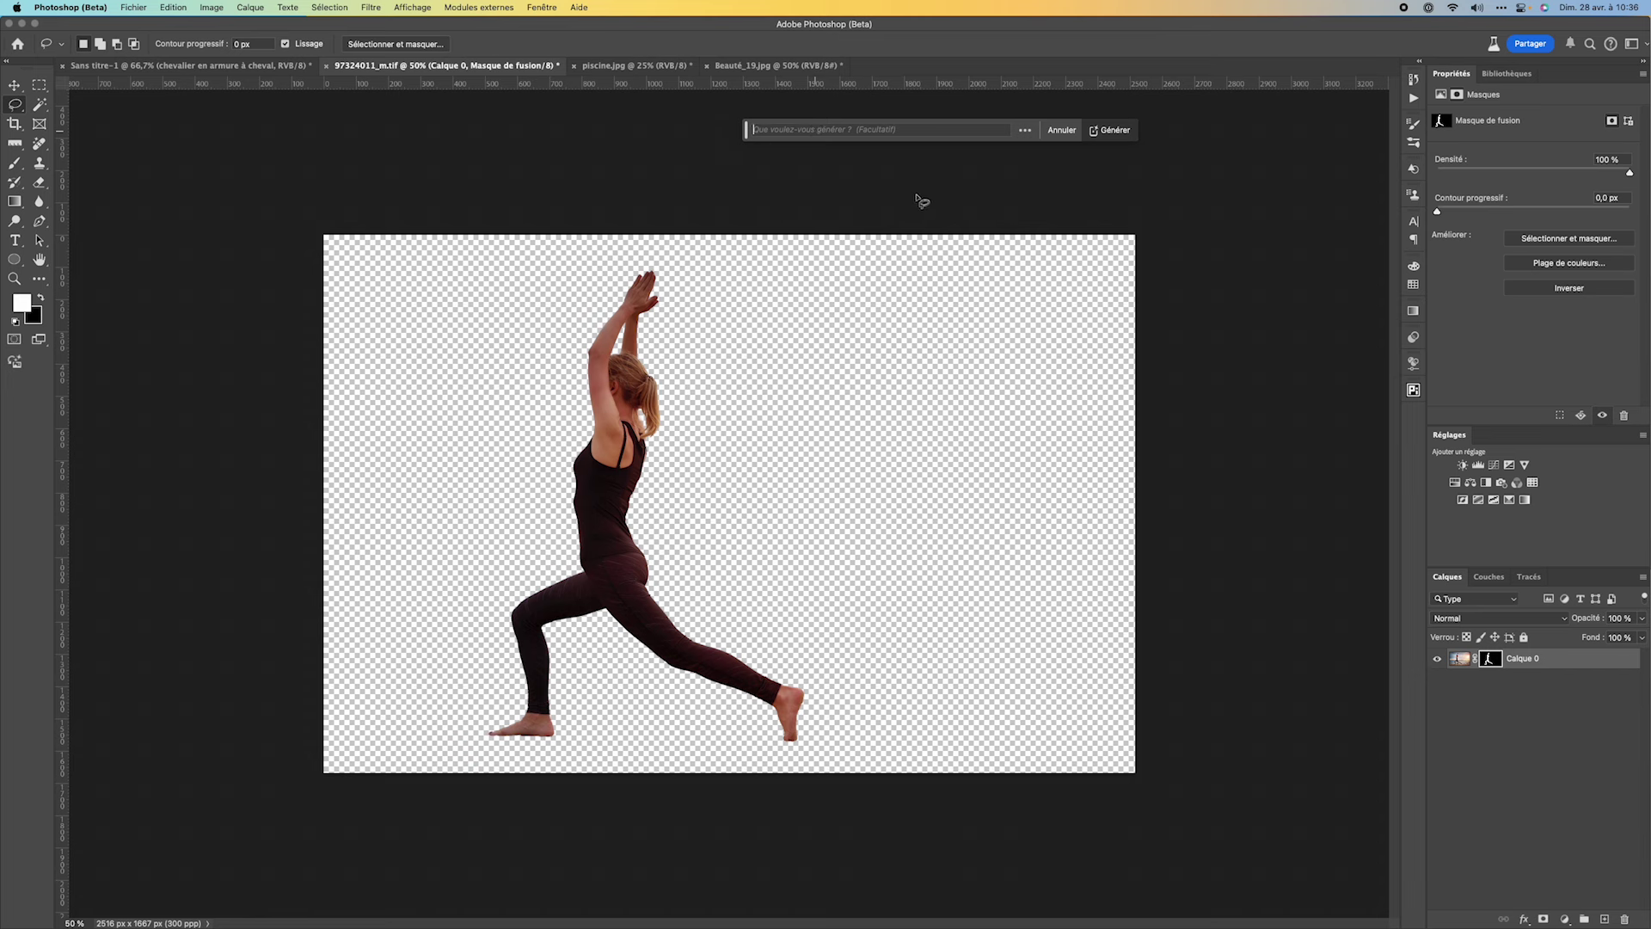
# Step: Generate a 'rocher surplombant une vallée' background with a rock and green valley behind the yoga woman
pyautogui.write('rocher surplom')
pyautogui.write('bant u')
pyautogui.write('ne vallé')
pyautogui.click(1115, 134)
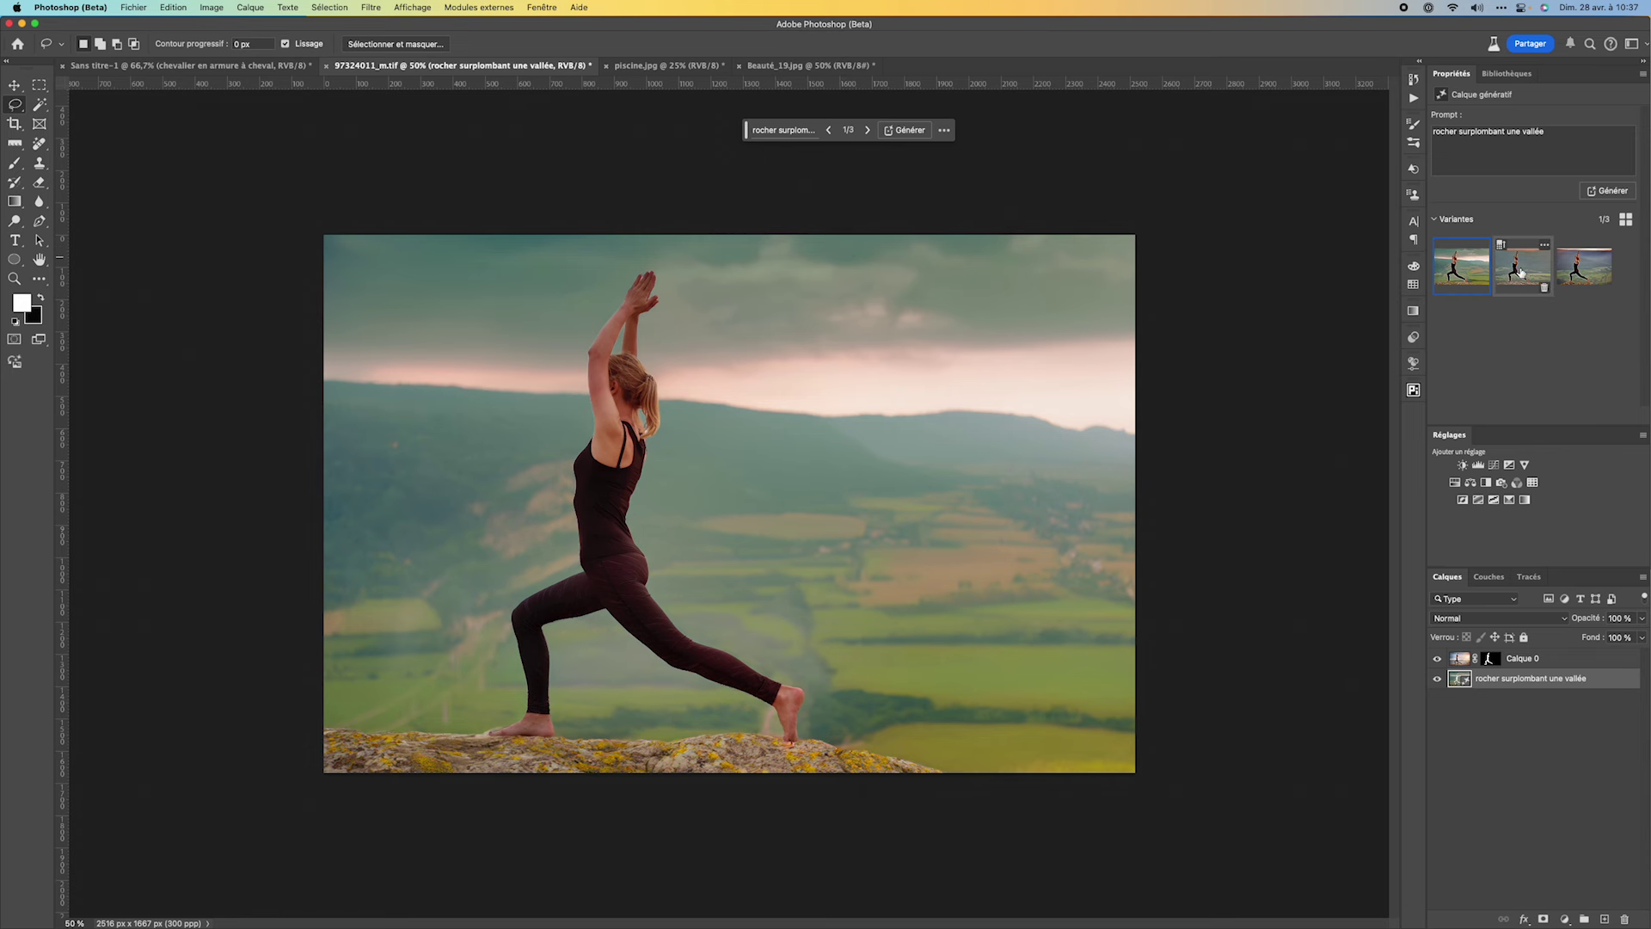
# Step: Compare background variants 2 and 3, then keep variant 2/3 with the hazy valley and orange sky
pyautogui.click(1520, 272)
pyautogui.click(1588, 272)
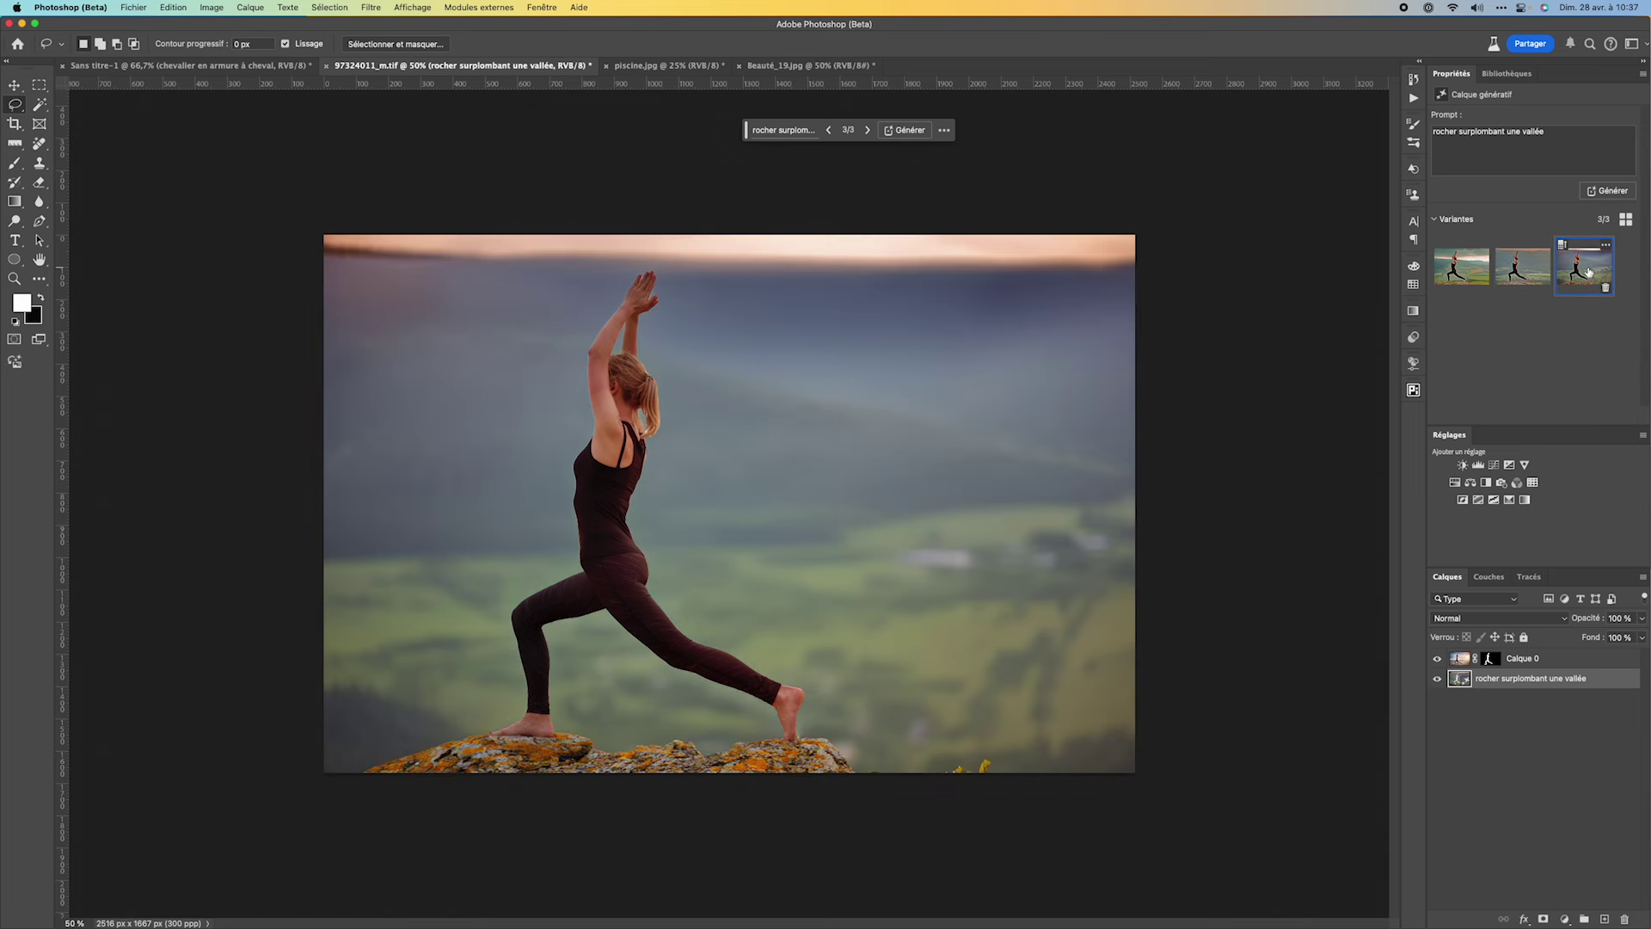
pyautogui.click(1520, 274)
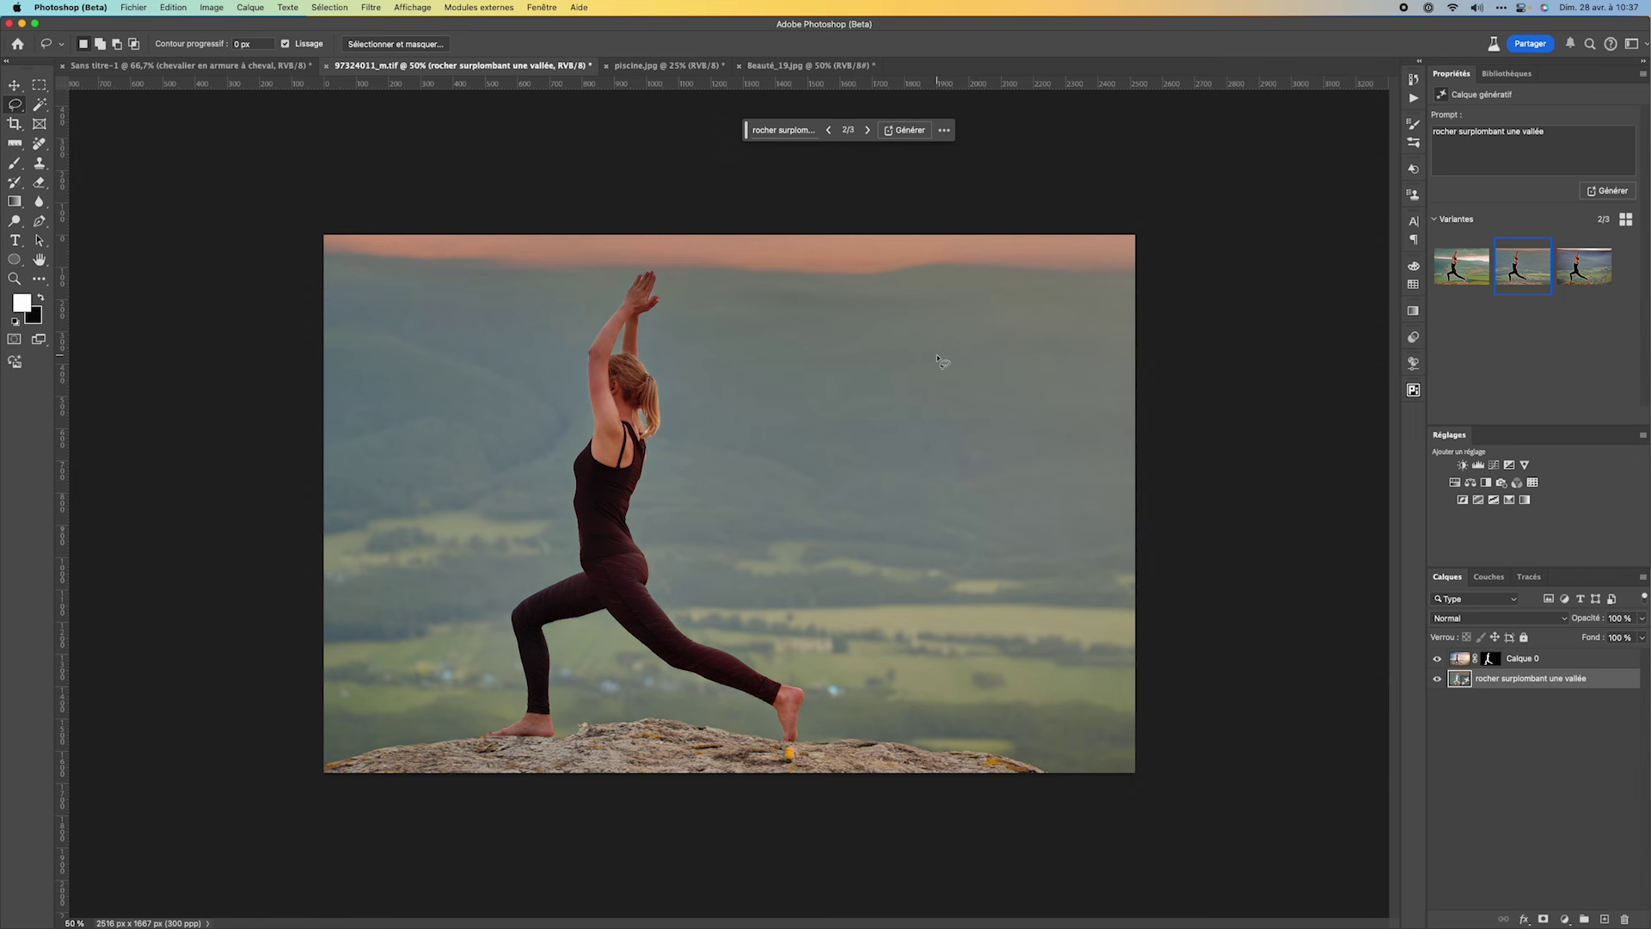
# Step: In History, compare against the original beach photo, then return to the latest valley state
pyautogui.click(1413, 80)
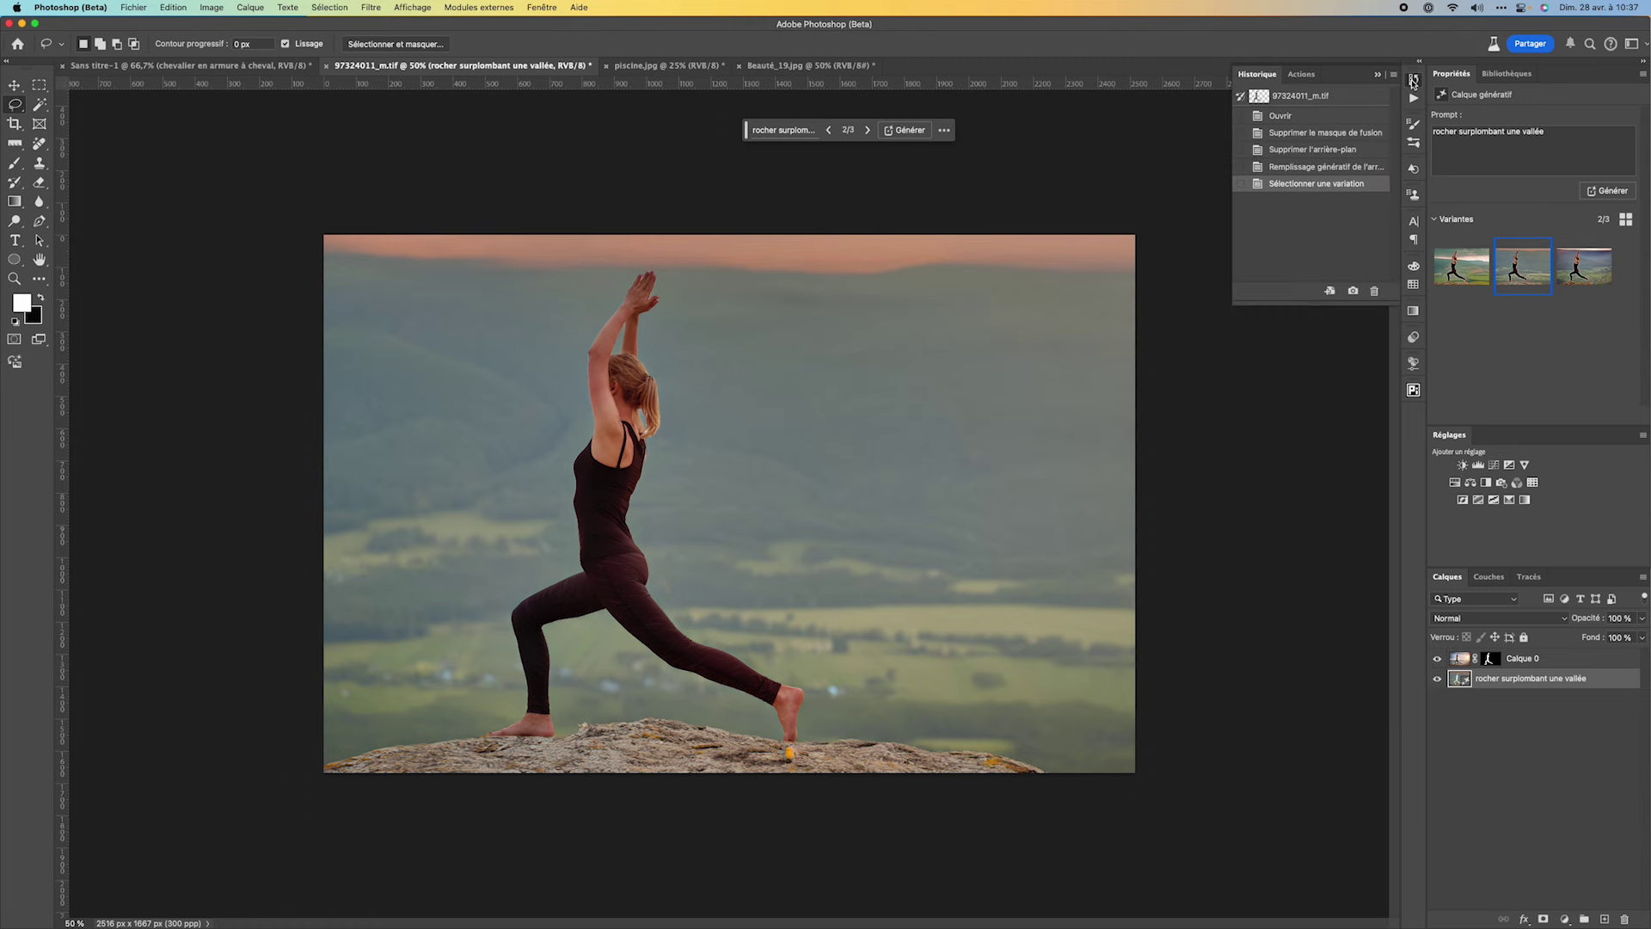
pyautogui.click(1323, 117)
pyautogui.click(1320, 136)
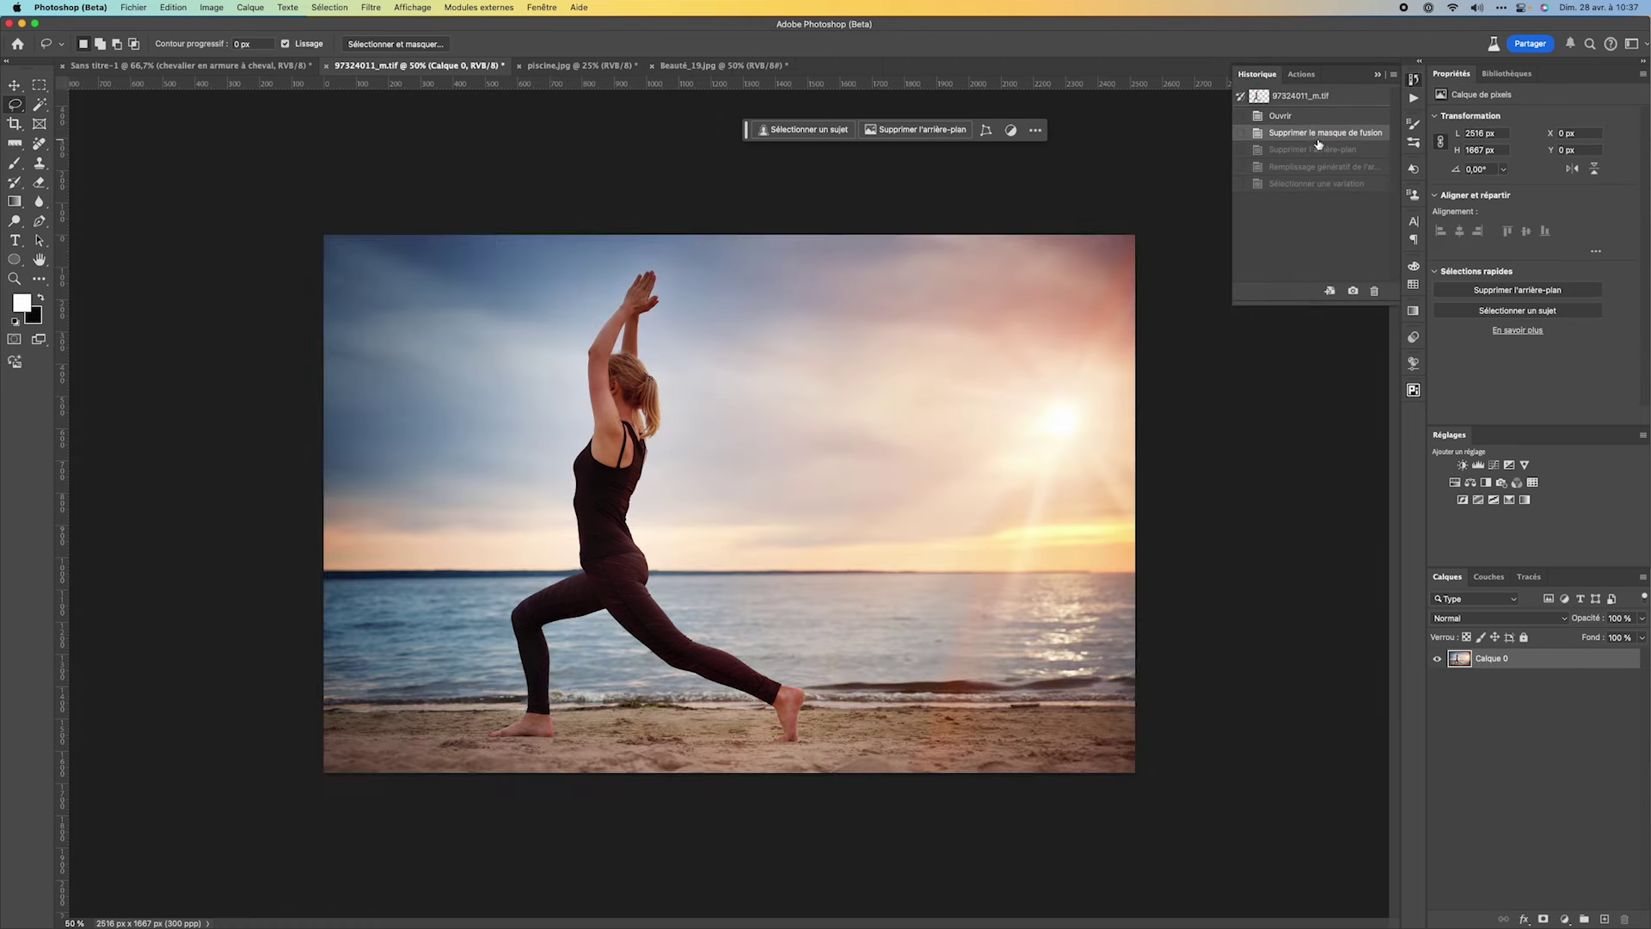
pyautogui.click(1315, 186)
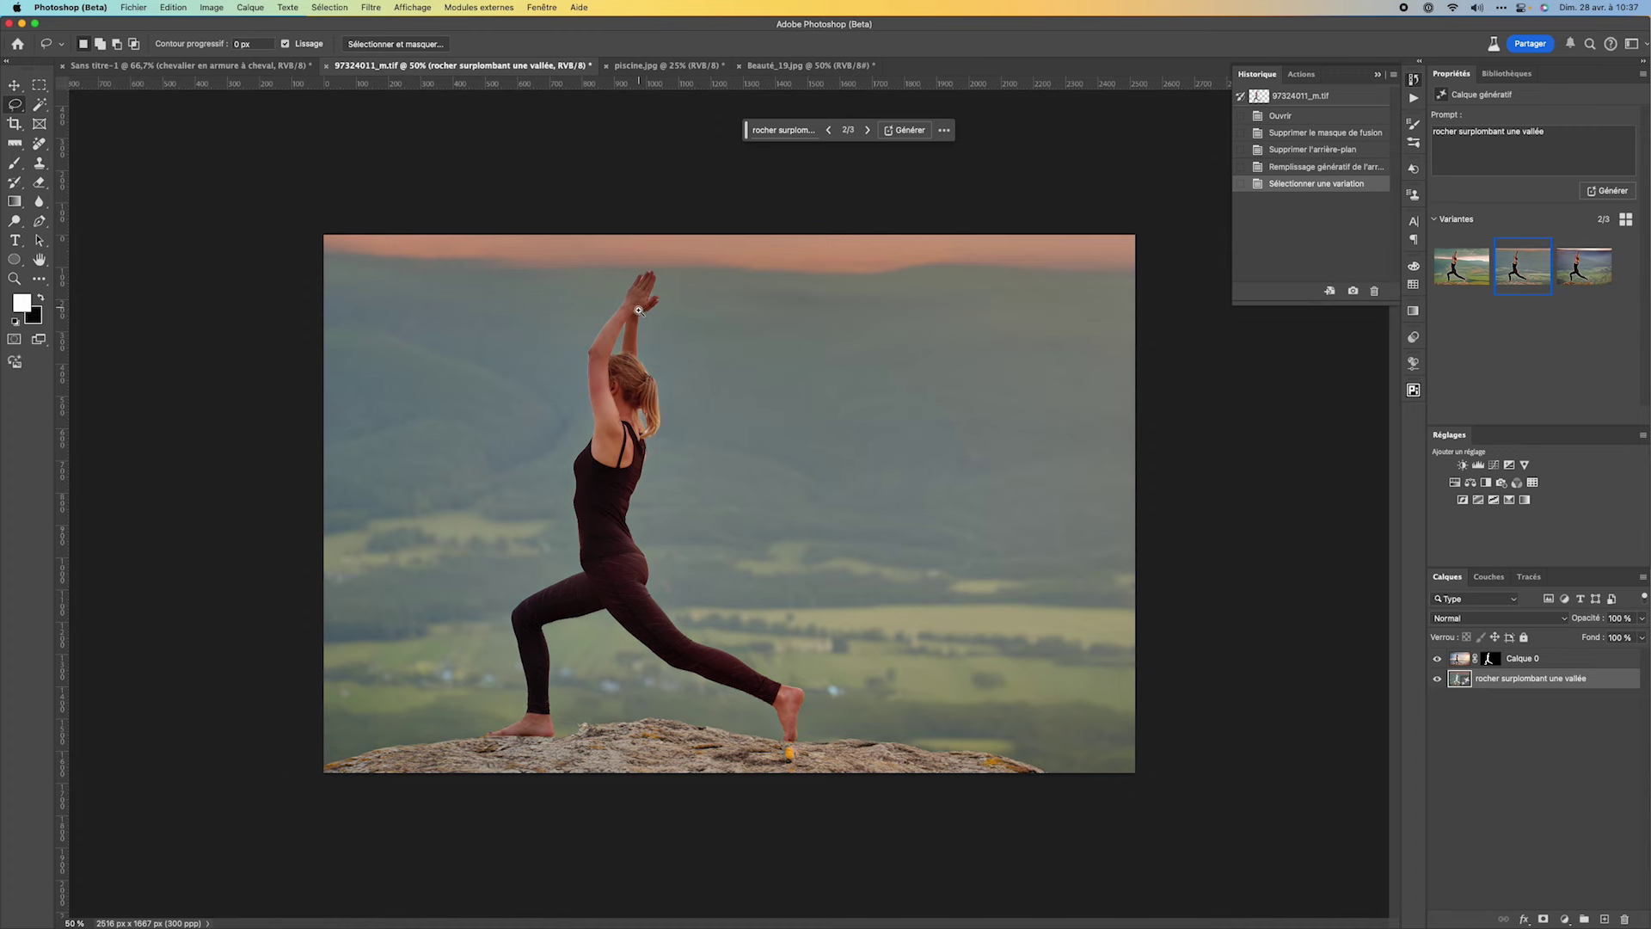
pyautogui.click(641, 325)
pyautogui.click(600, 368)
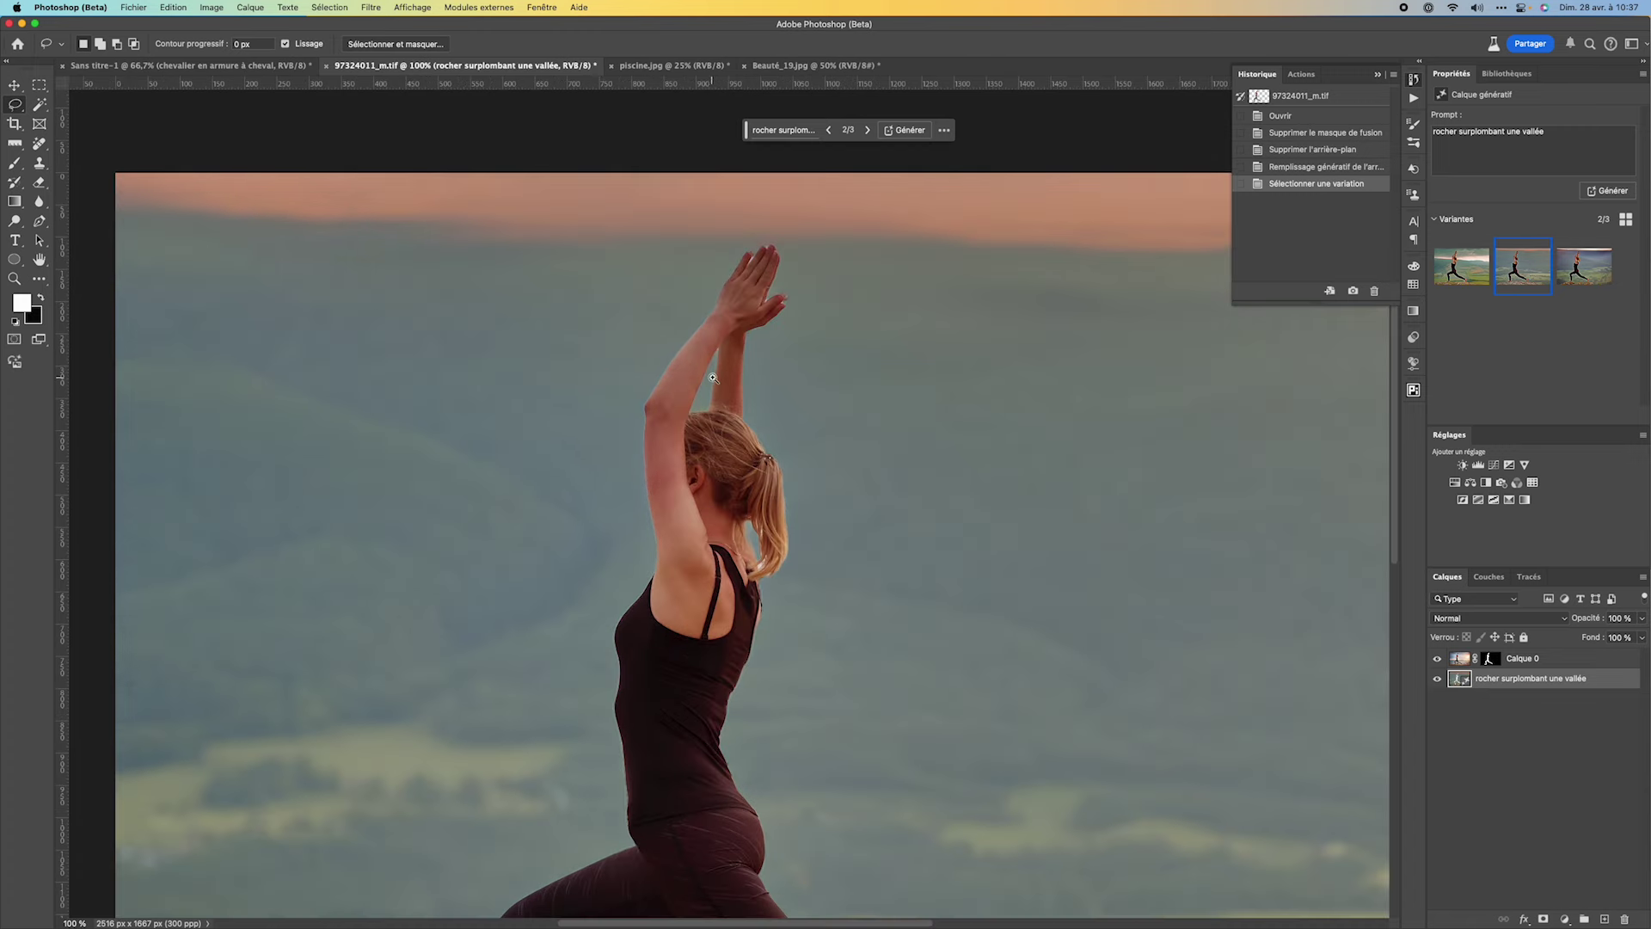
pyautogui.click(713, 378)
pyautogui.moveTo(712, 373); pyautogui.dragTo(585, 307)
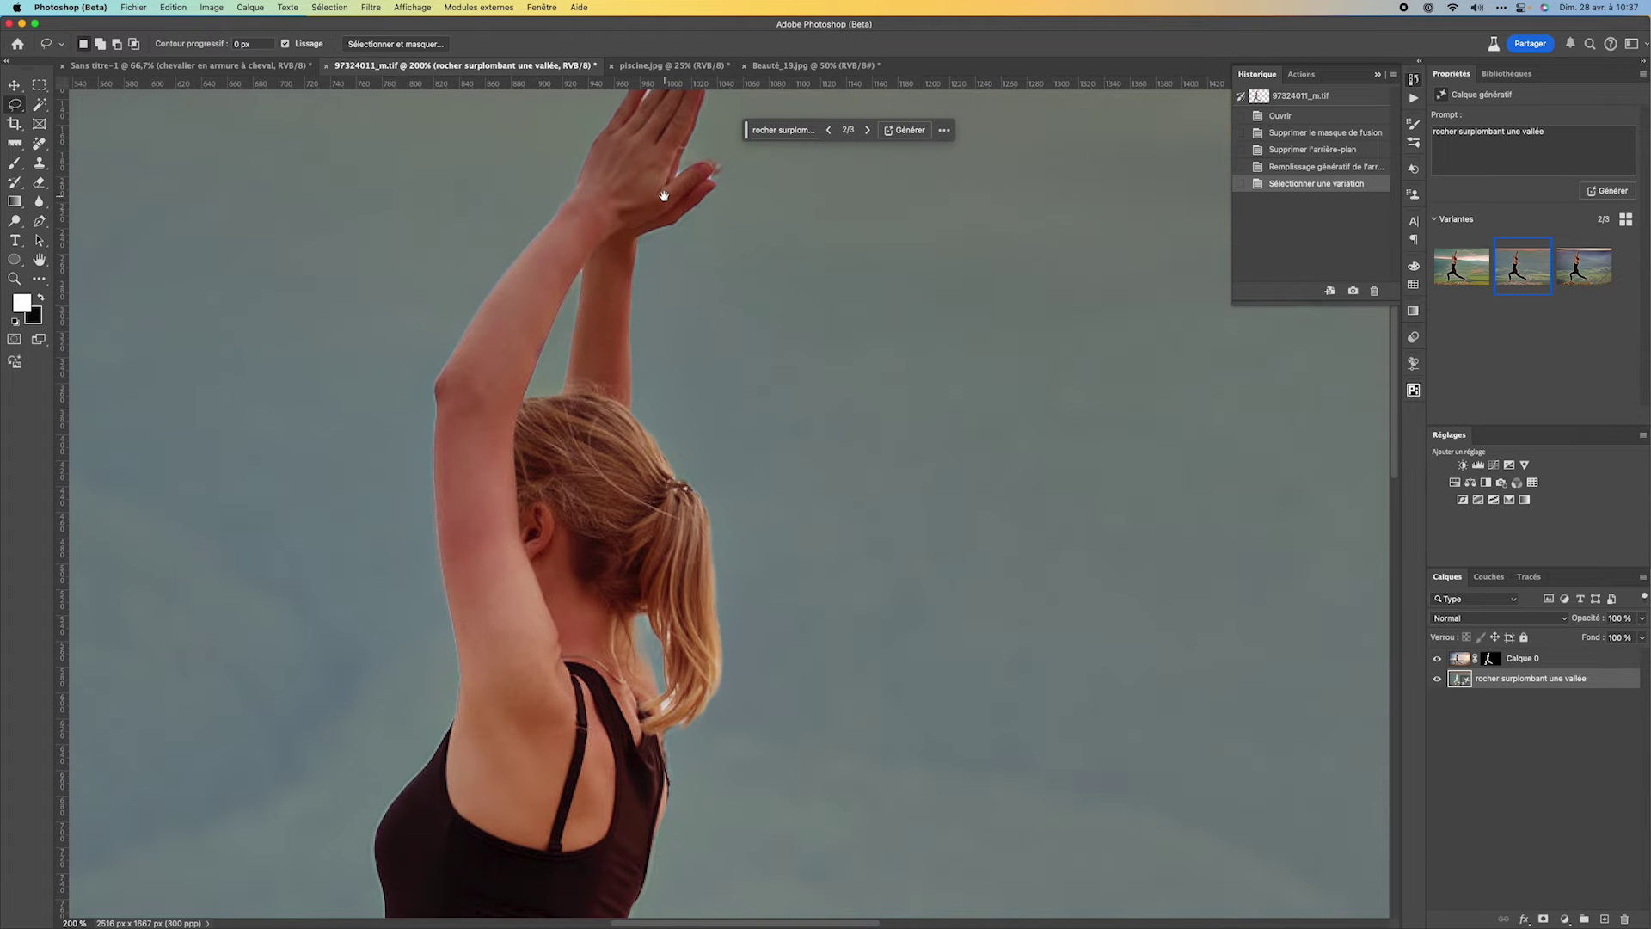
pyautogui.moveTo(664, 197); pyautogui.dragTo(654, 251)
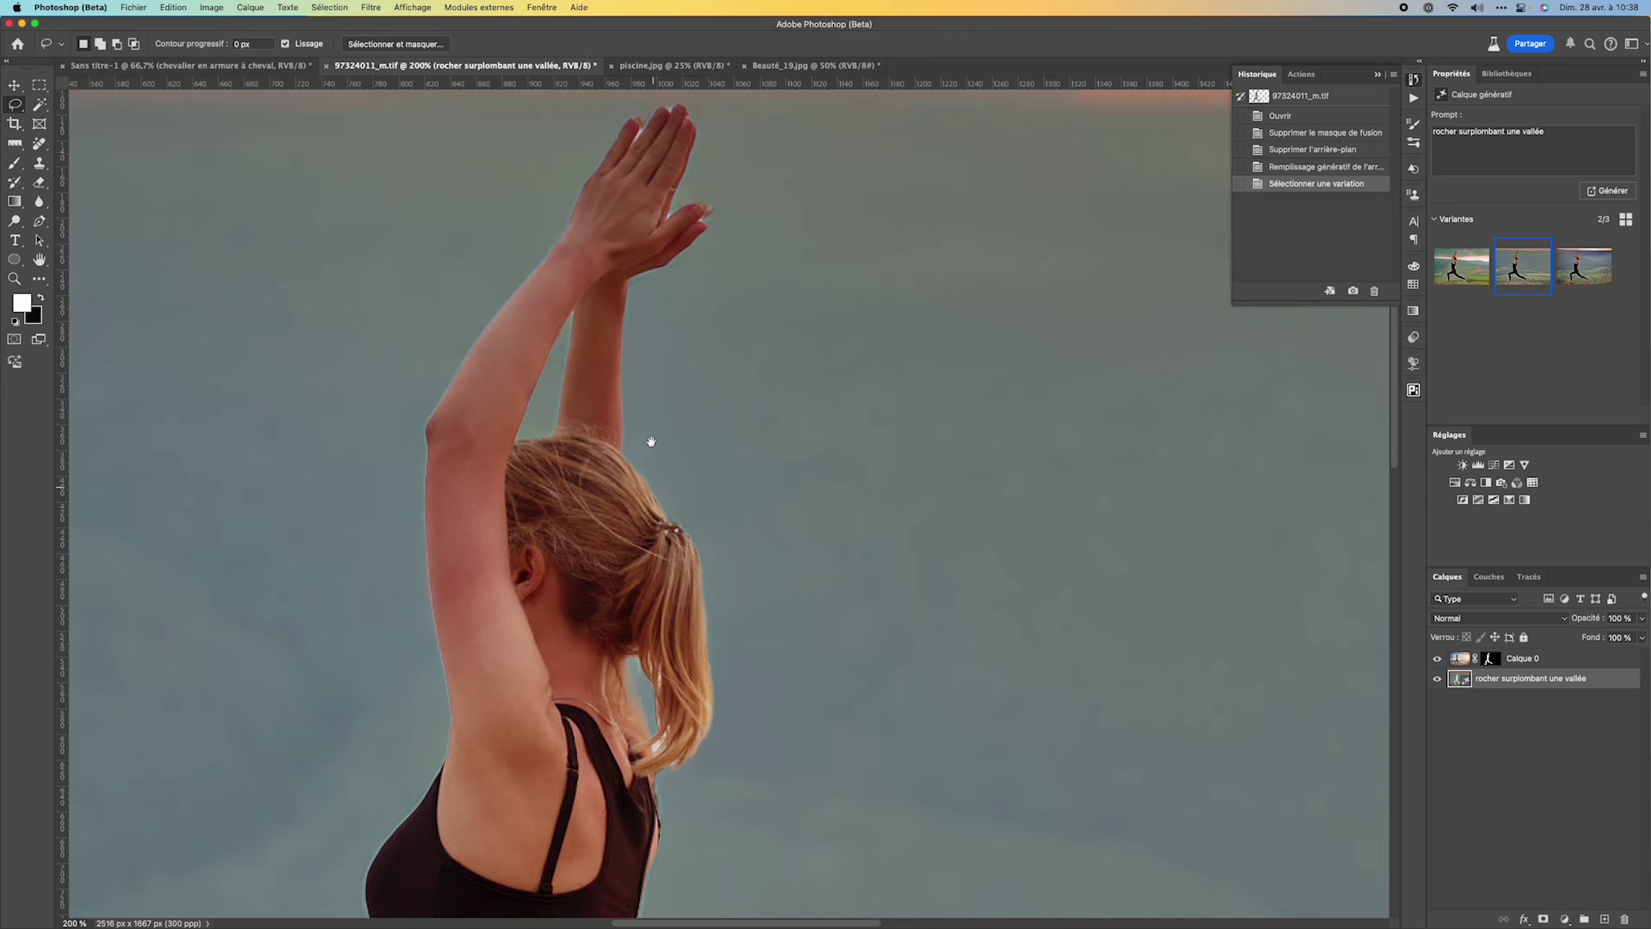
pyautogui.scroll(-5, 648, 442)
pyautogui.scroll(-2, 730, 405)
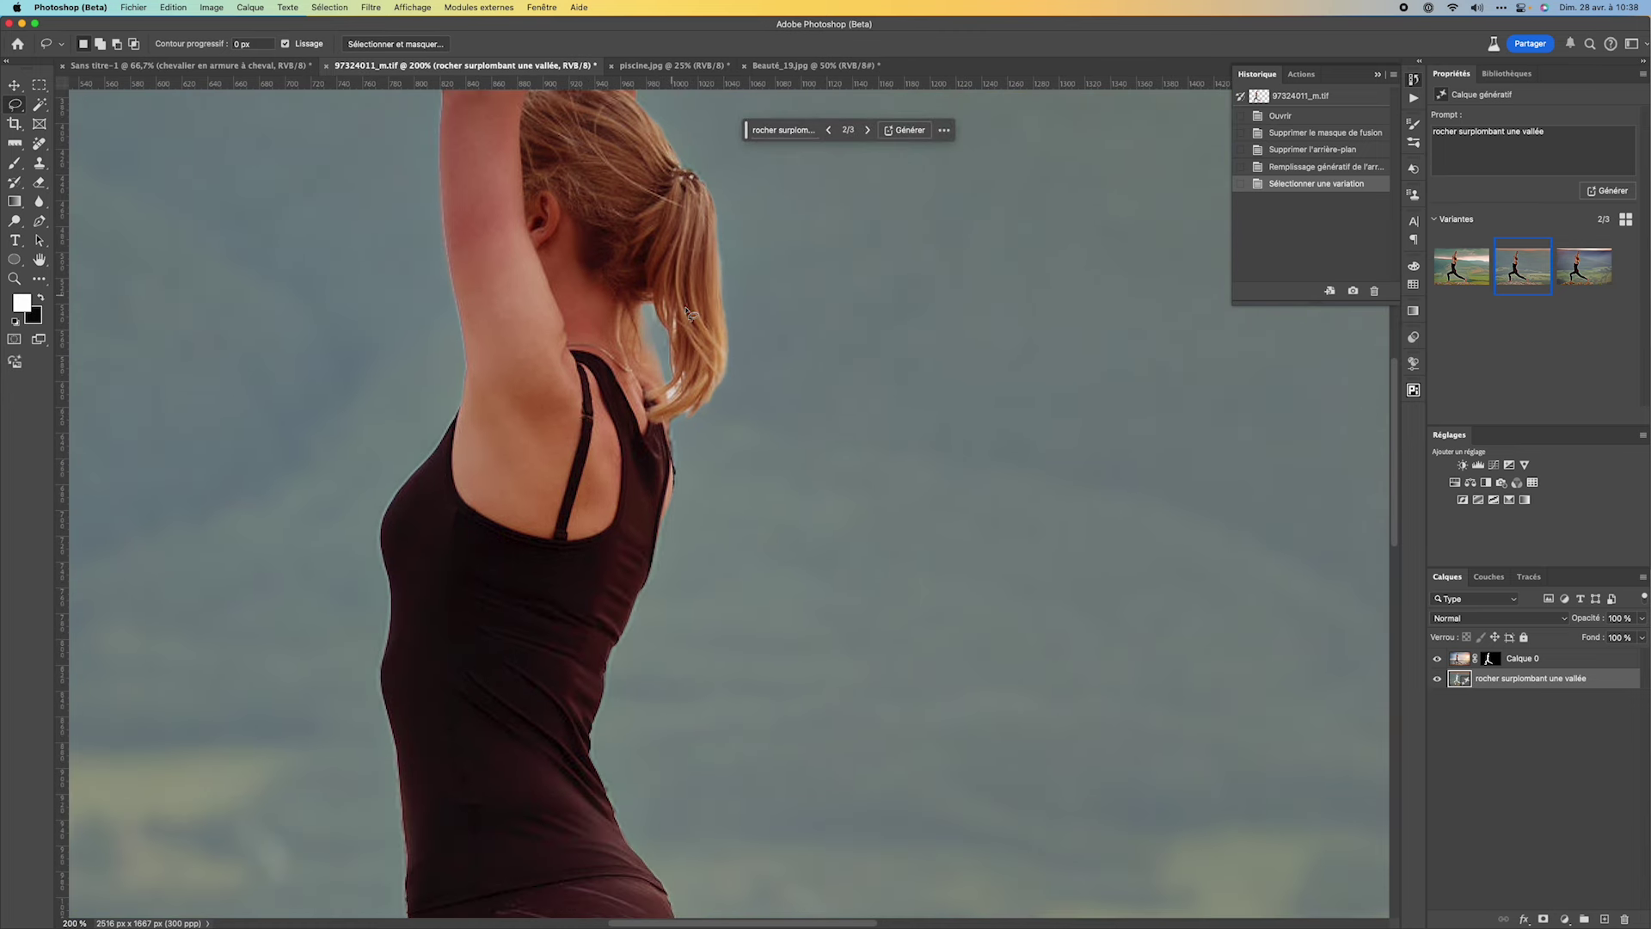
pyautogui.moveTo(603, 511); pyautogui.dragTo(627, 332)
pyautogui.moveTo(567, 581)
pyautogui.mouseDown()
pyautogui.moveTo(585, 314)
pyautogui.moveTo(604, 688)
pyautogui.mouseUp()
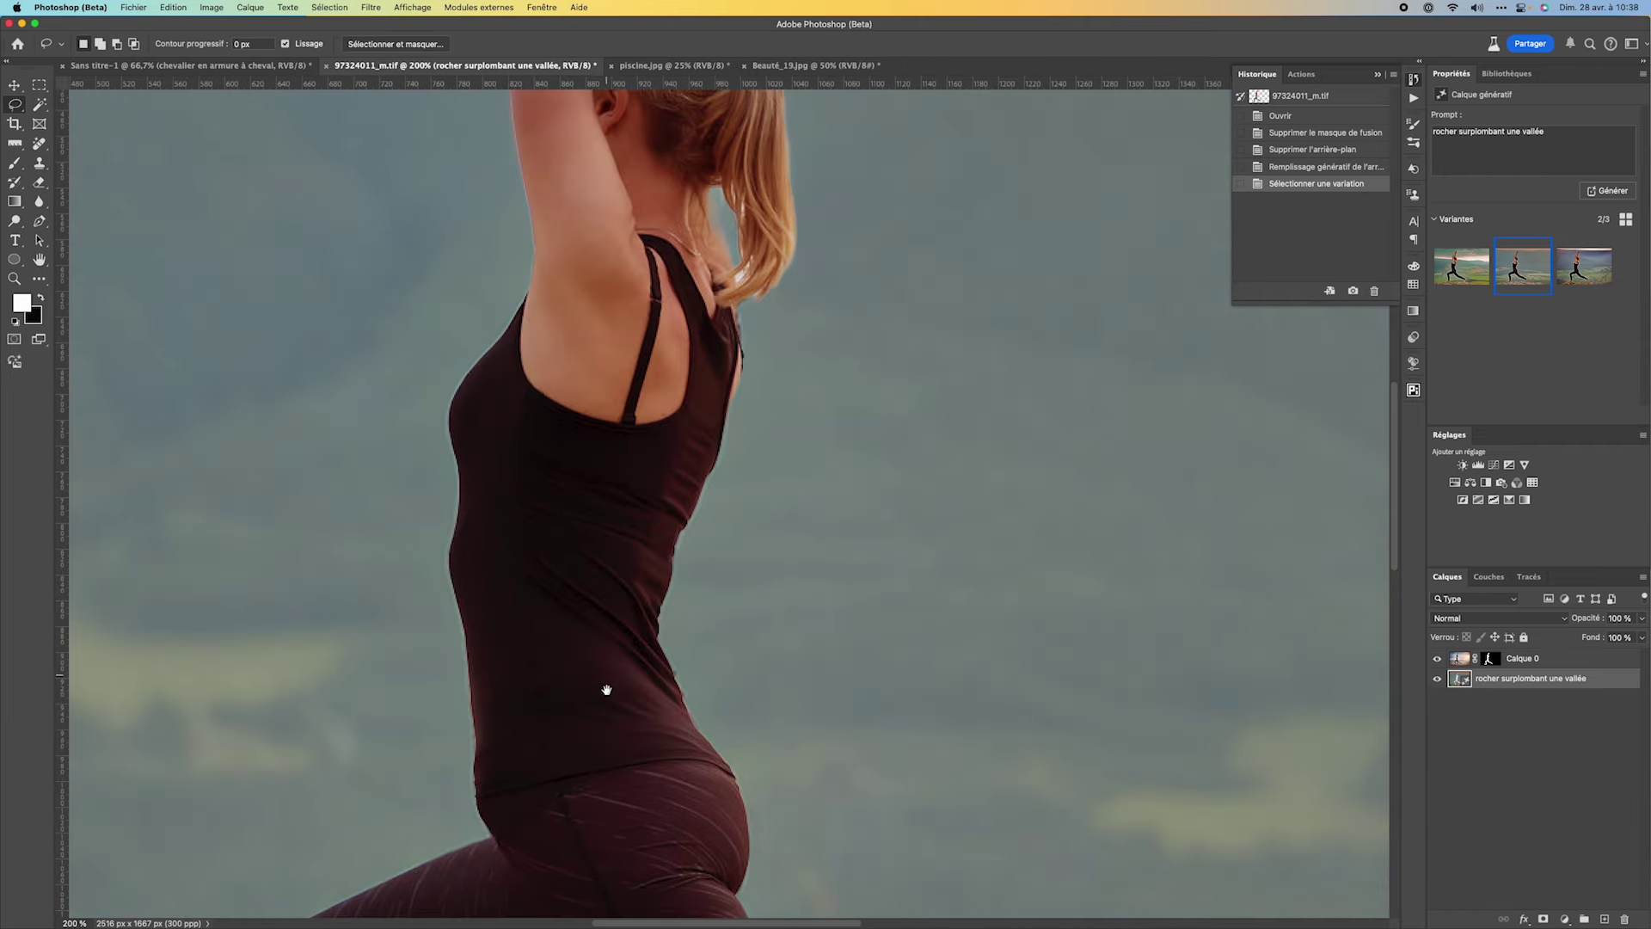
pyautogui.keyDown('alt'); pyautogui.click(616, 486); pyautogui.keyUp('alt')
pyautogui.keyDown('alt'); pyautogui.click(616, 486); pyautogui.keyUp('alt')
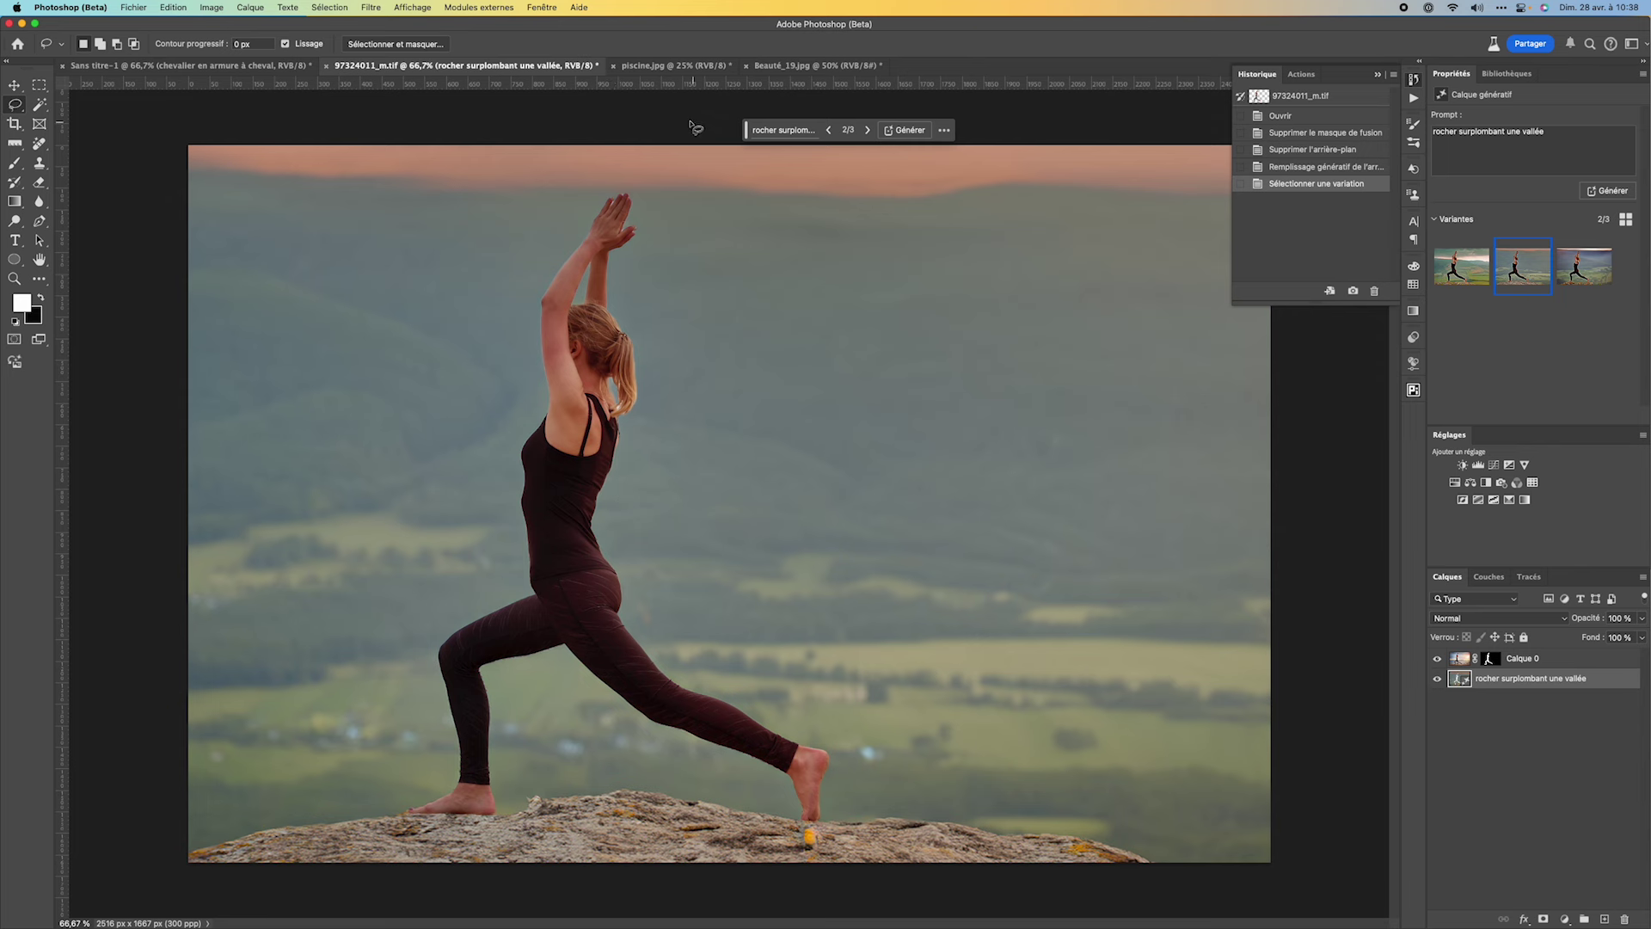
# Step: In piscine.jpg, lasso a patch of pool water and generate 'bouée canard' in it
pyautogui.click(679, 66)
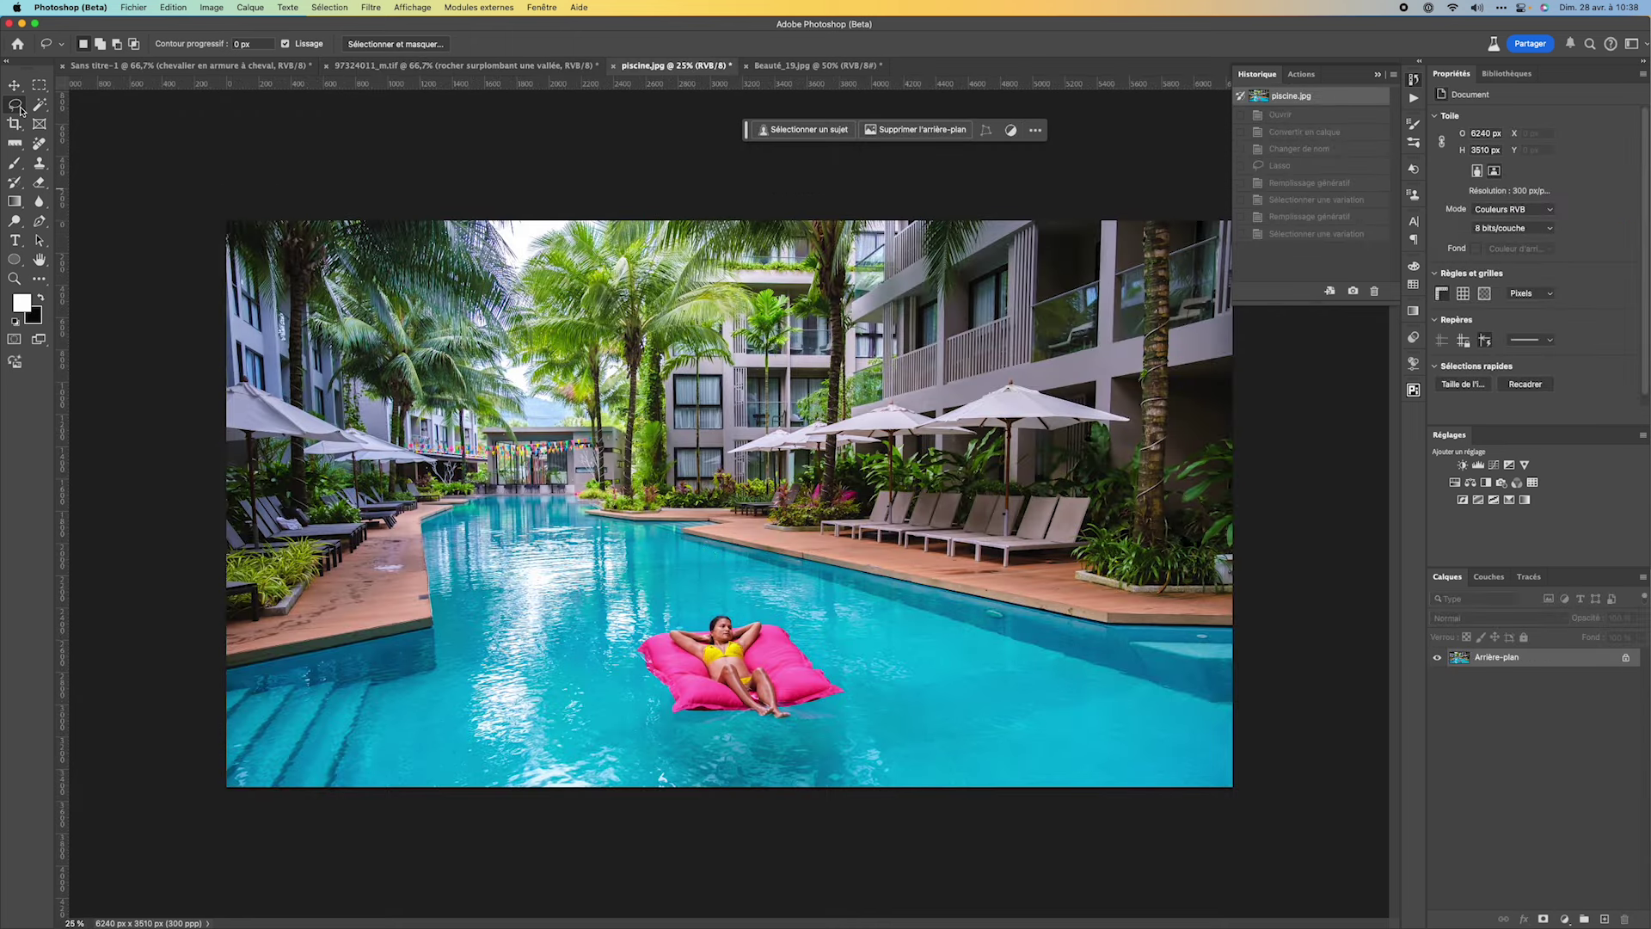
pyautogui.moveTo(509, 616)
pyautogui.mouseDown()
pyautogui.moveTo(496, 571)
pyautogui.moveTo(505, 617)
pyautogui.mouseUp()
pyautogui.click(787, 129)
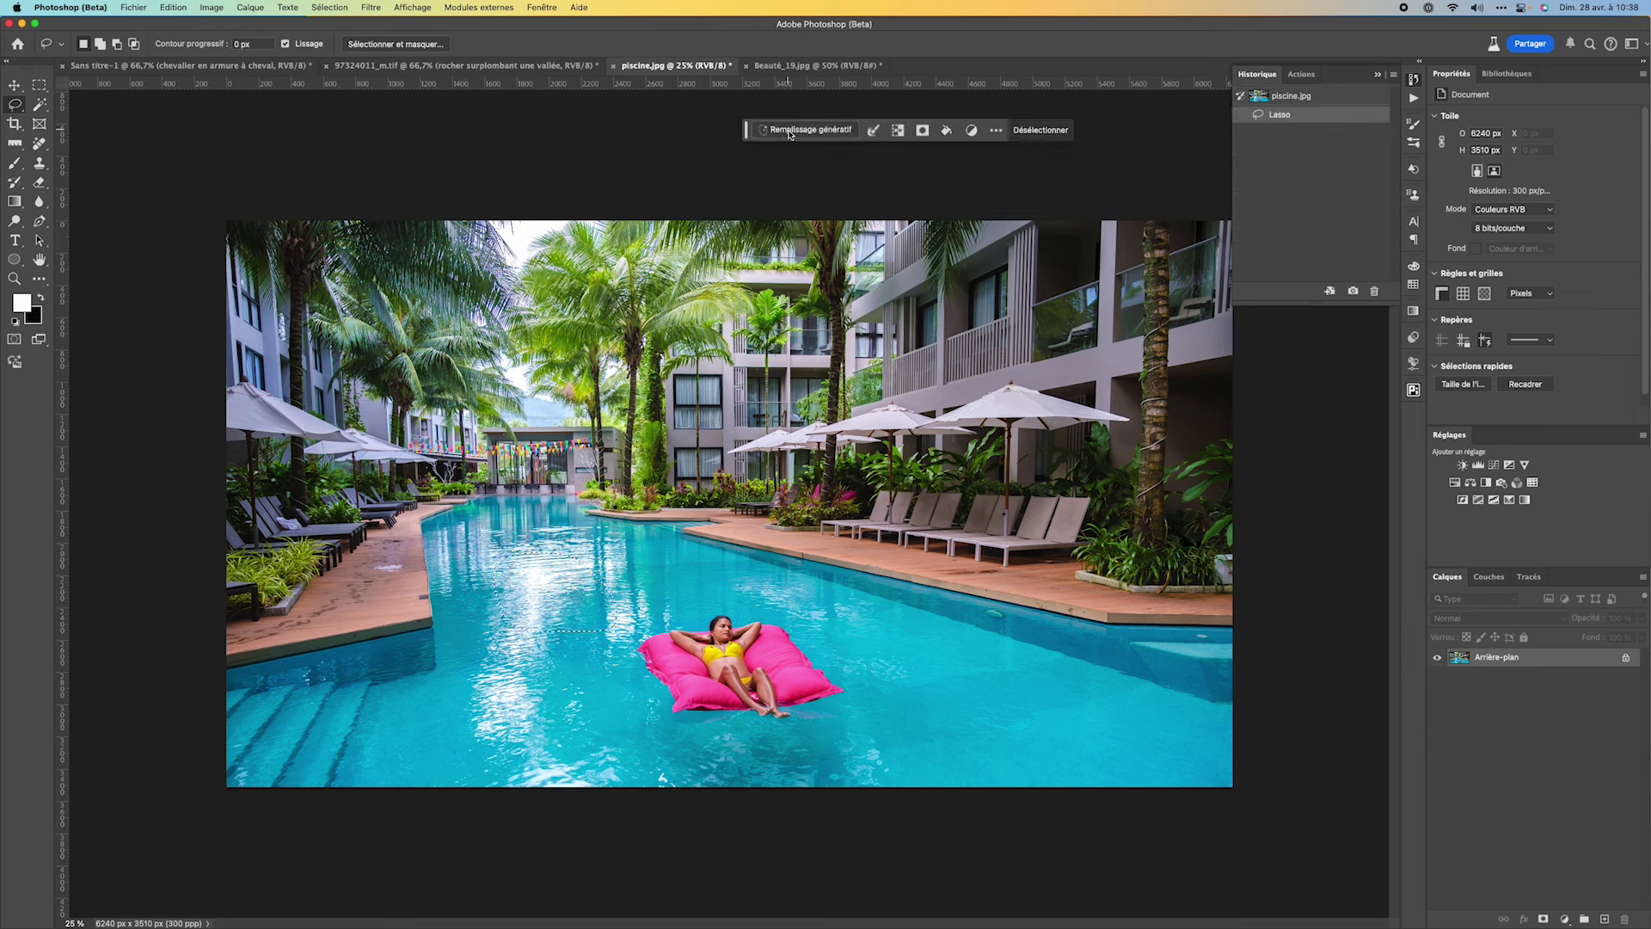
pyautogui.write('bouée ca')
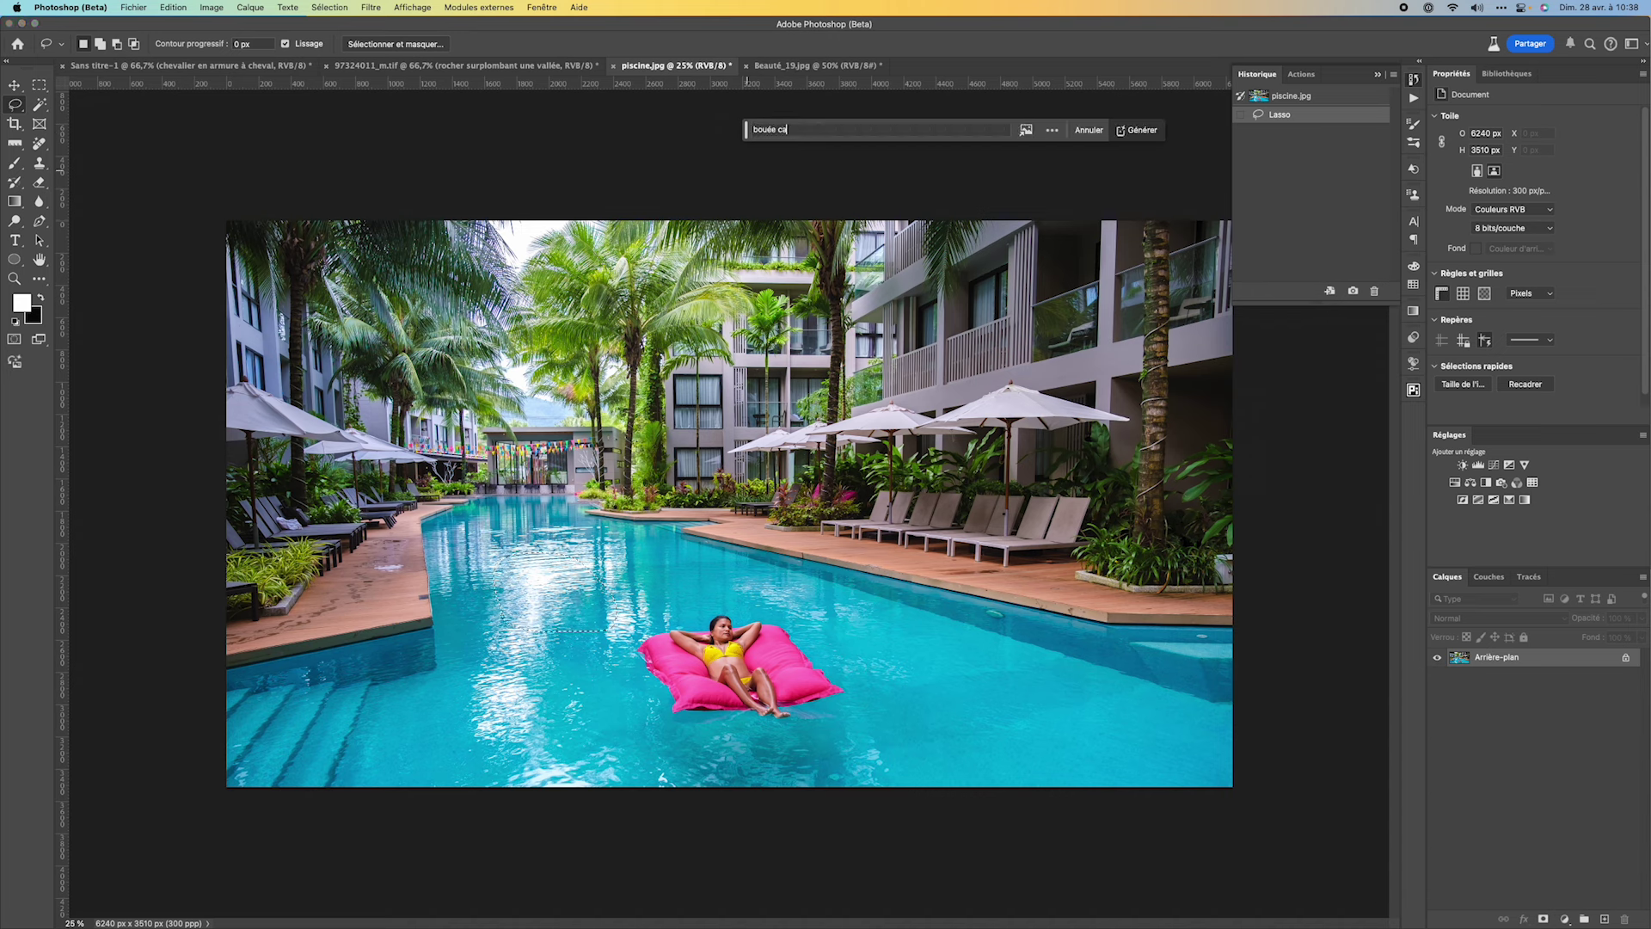
pyautogui.write('nard')
pyautogui.click(1137, 130)
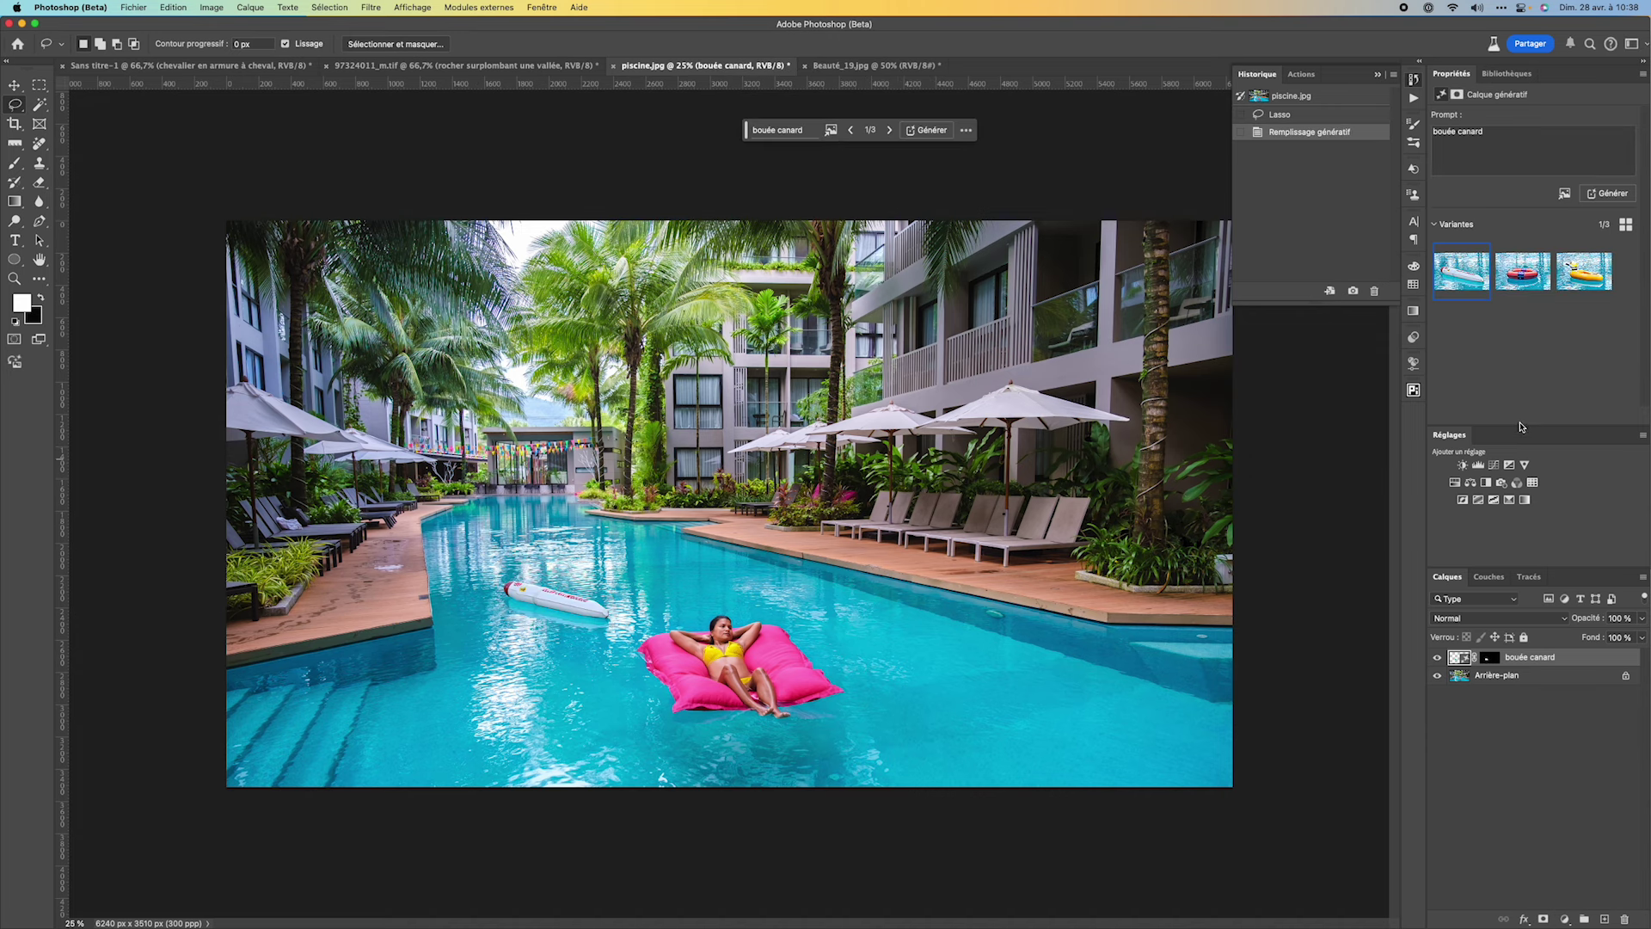
# Step: Compare the red ring float variant and switch to the yellow duck float variant (3/3)
pyautogui.click(1522, 279)
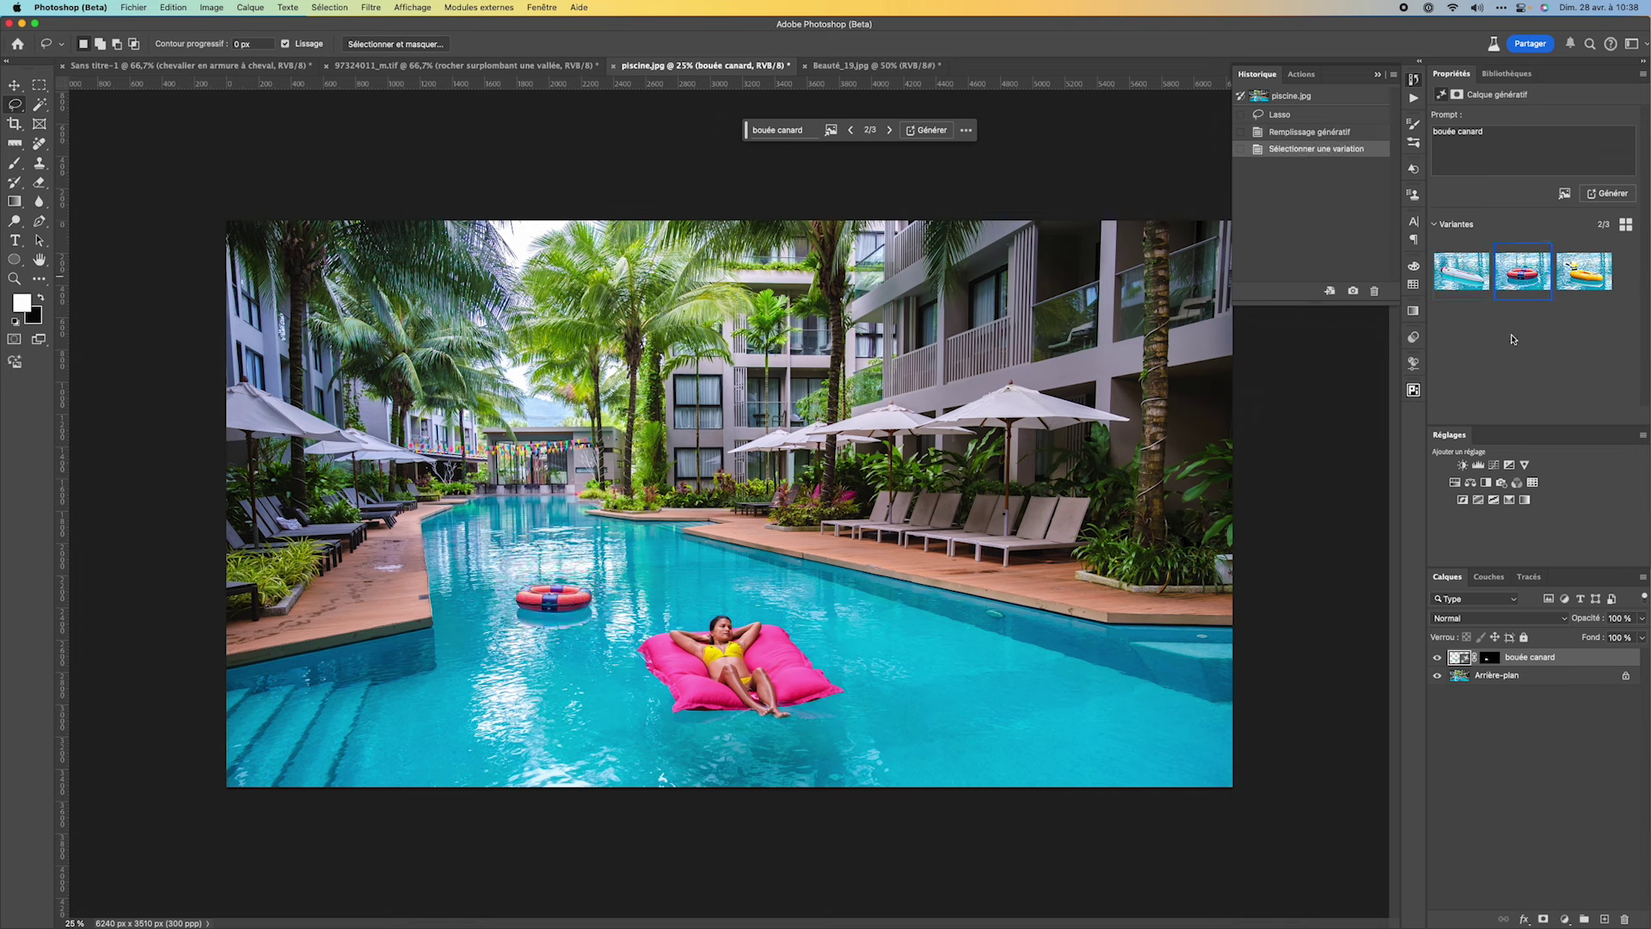
pyautogui.click(1581, 279)
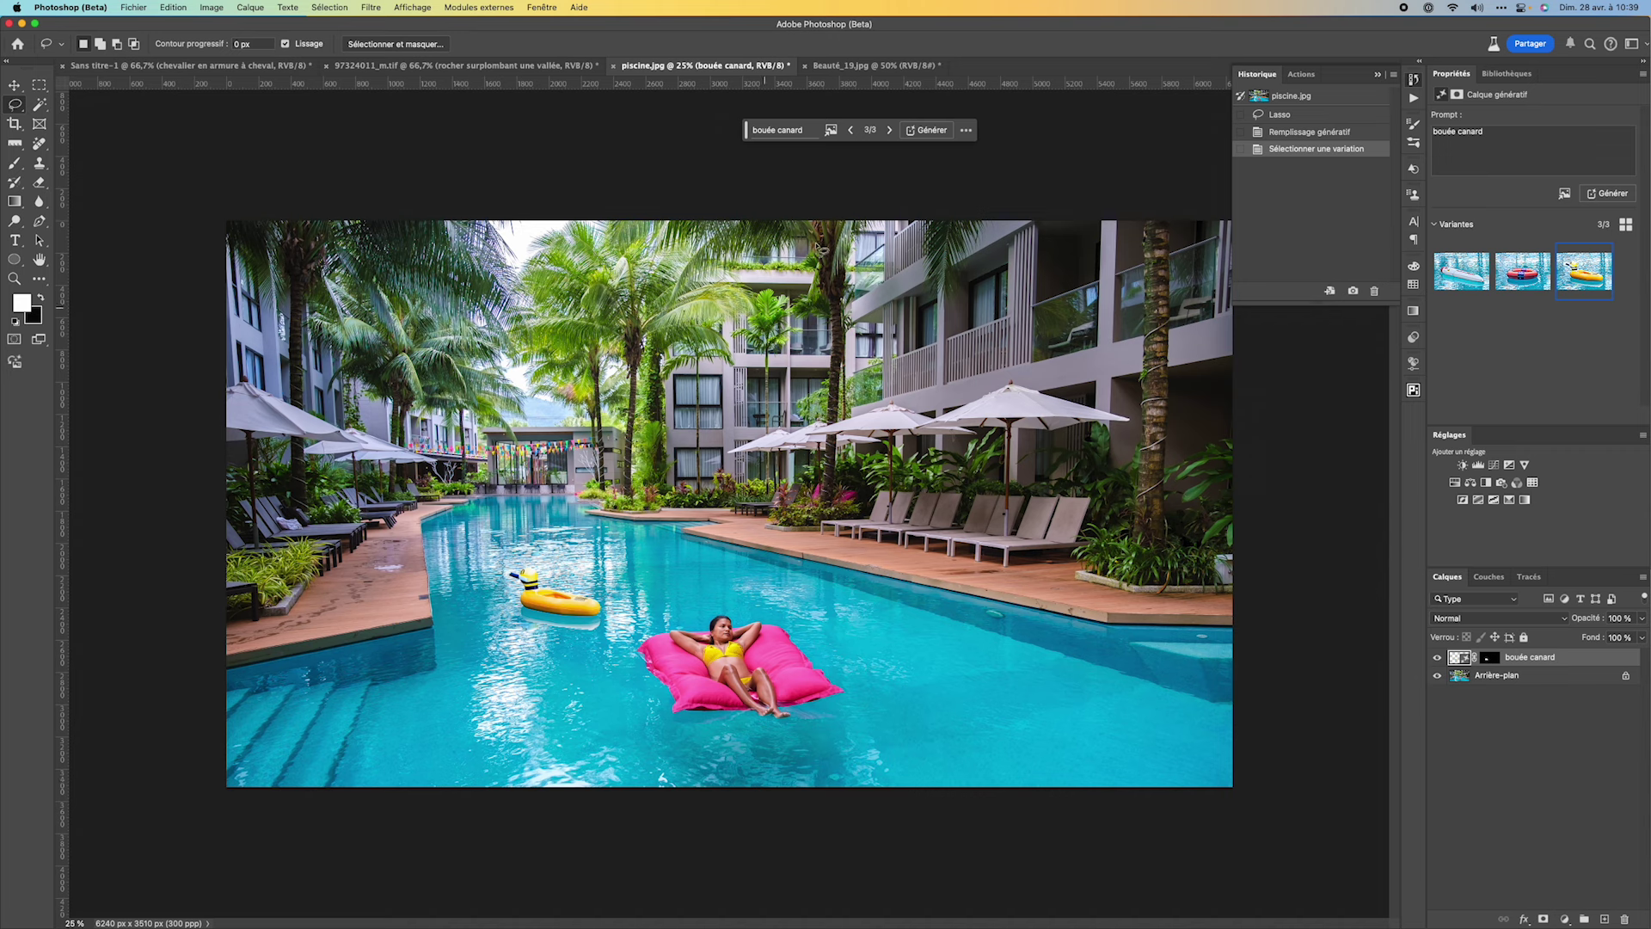
pyautogui.click(832, 129)
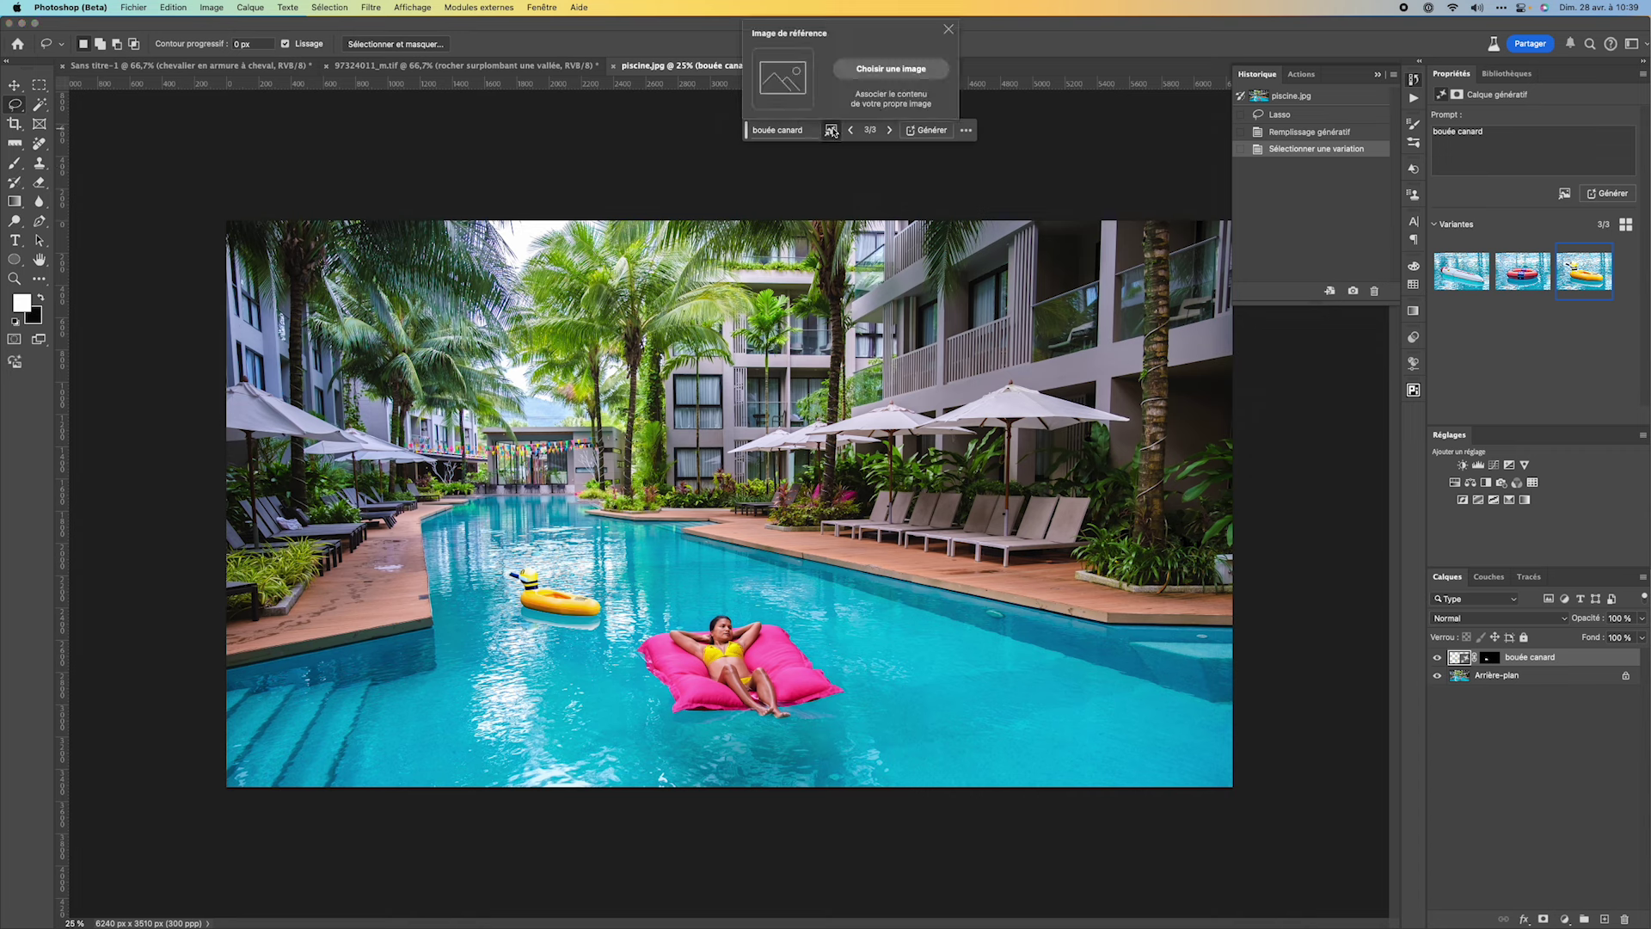
# Step: Attach boue-canard-face-500px.png from the Desktop as the reference image
pyautogui.click(904, 72)
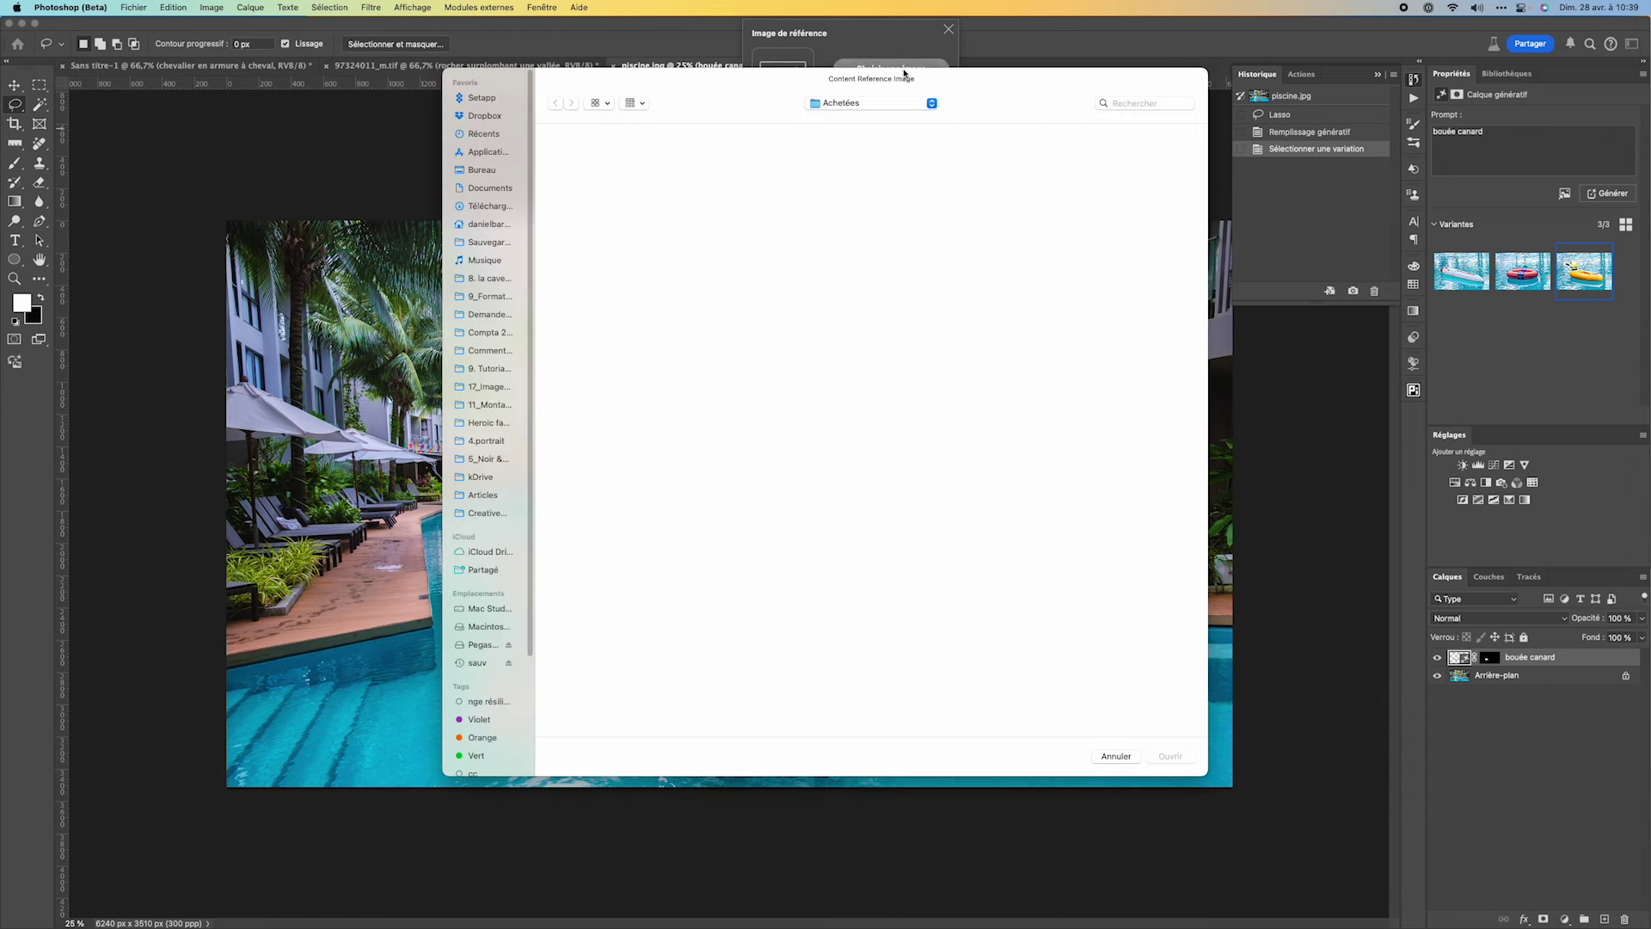
pyautogui.click(486, 174)
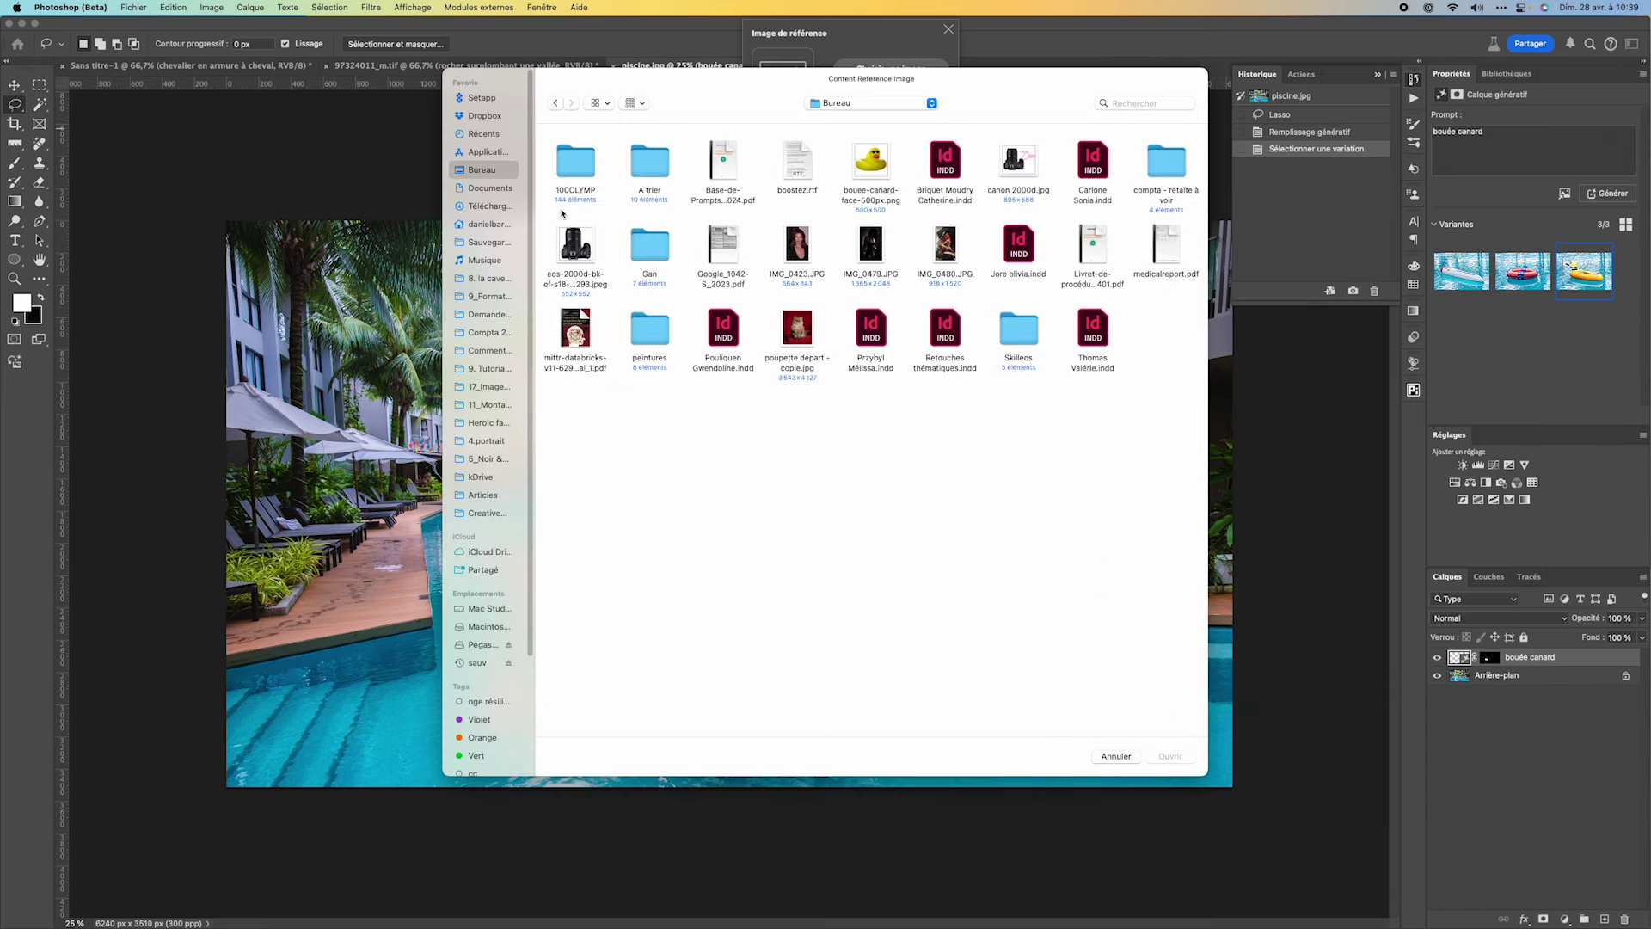
pyautogui.click(874, 168)
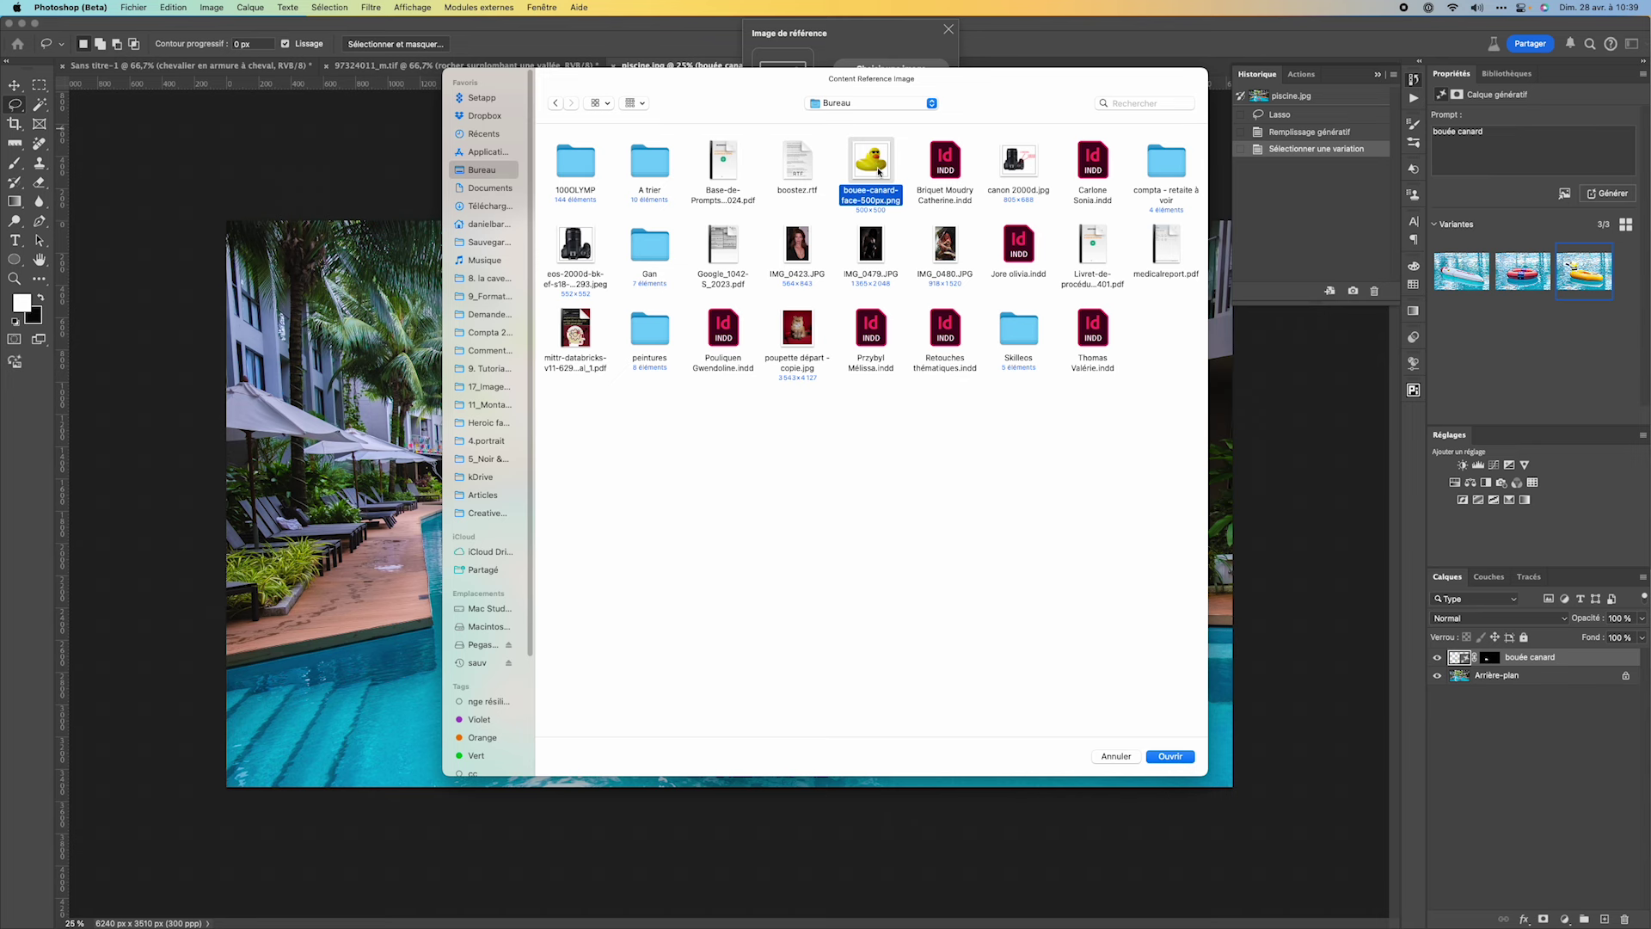
pyautogui.click(1168, 756)
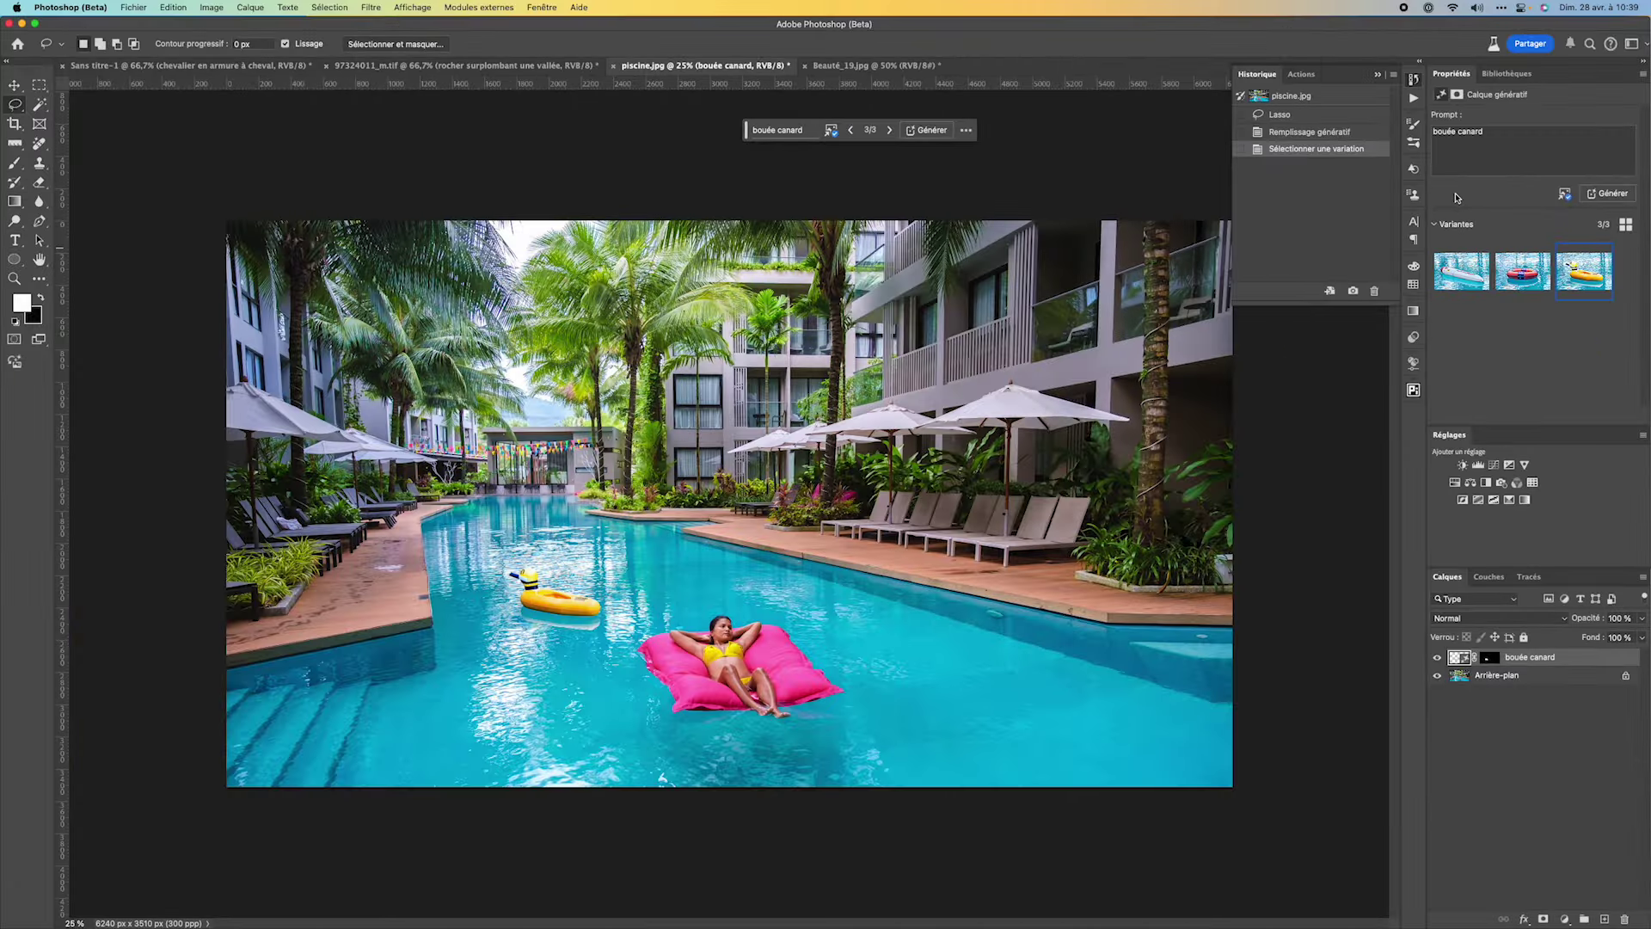
# Step: Regenerate floats twice from the duck reference and keep variant 5/9, a yellow duck with sunglasses
pyautogui.click(928, 131)
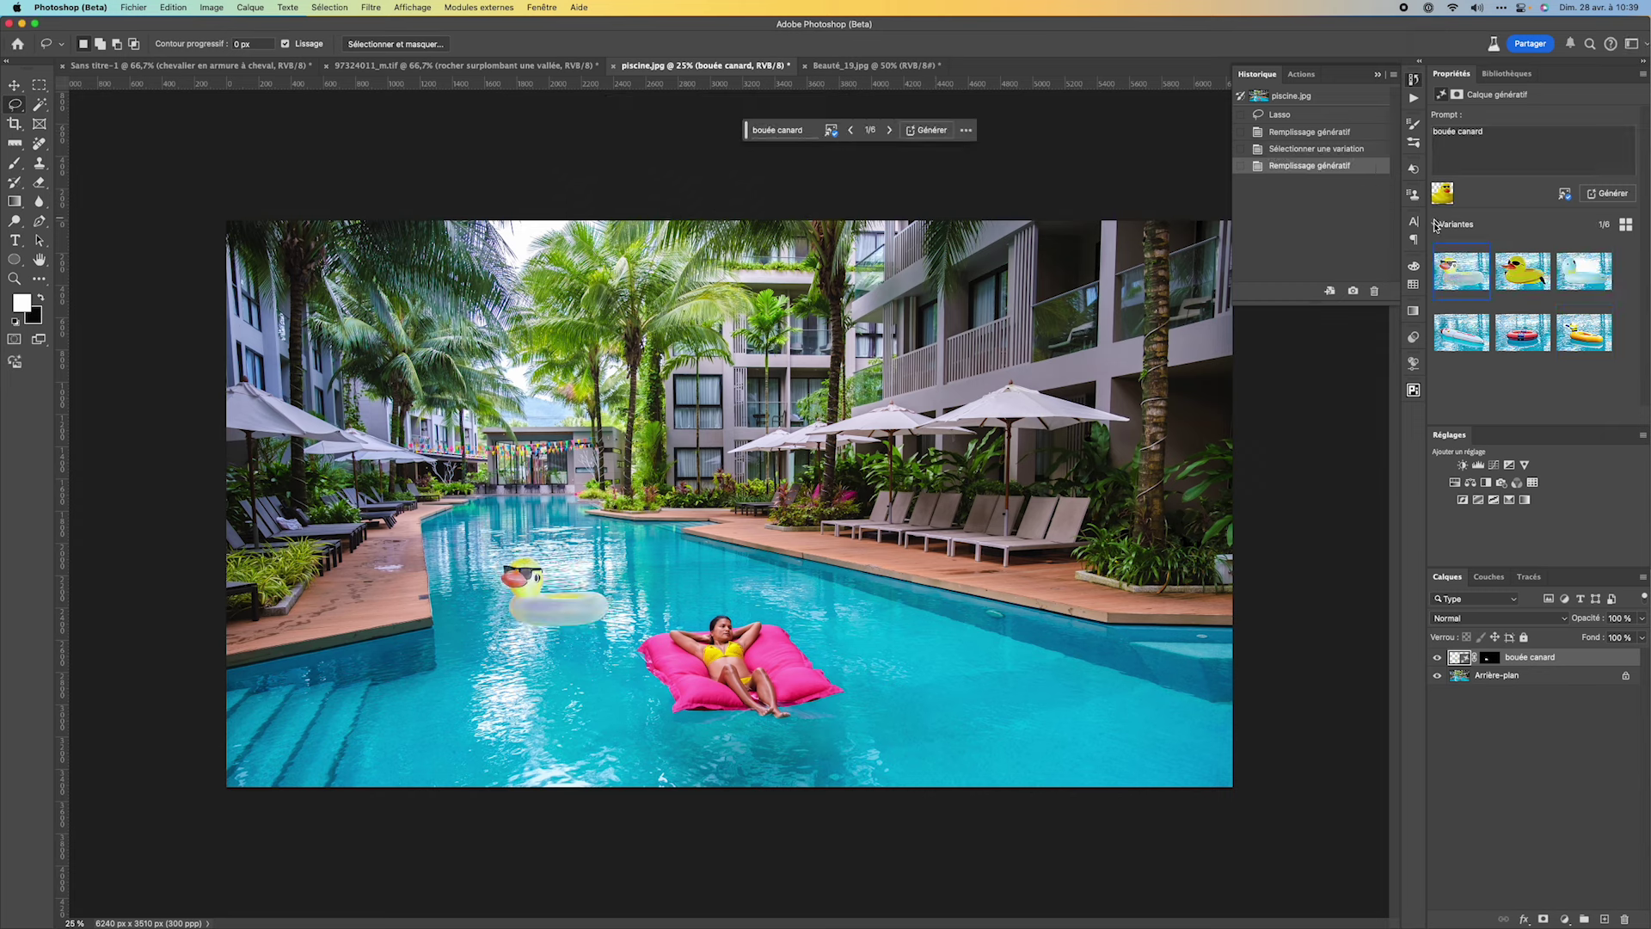
pyautogui.click(1527, 272)
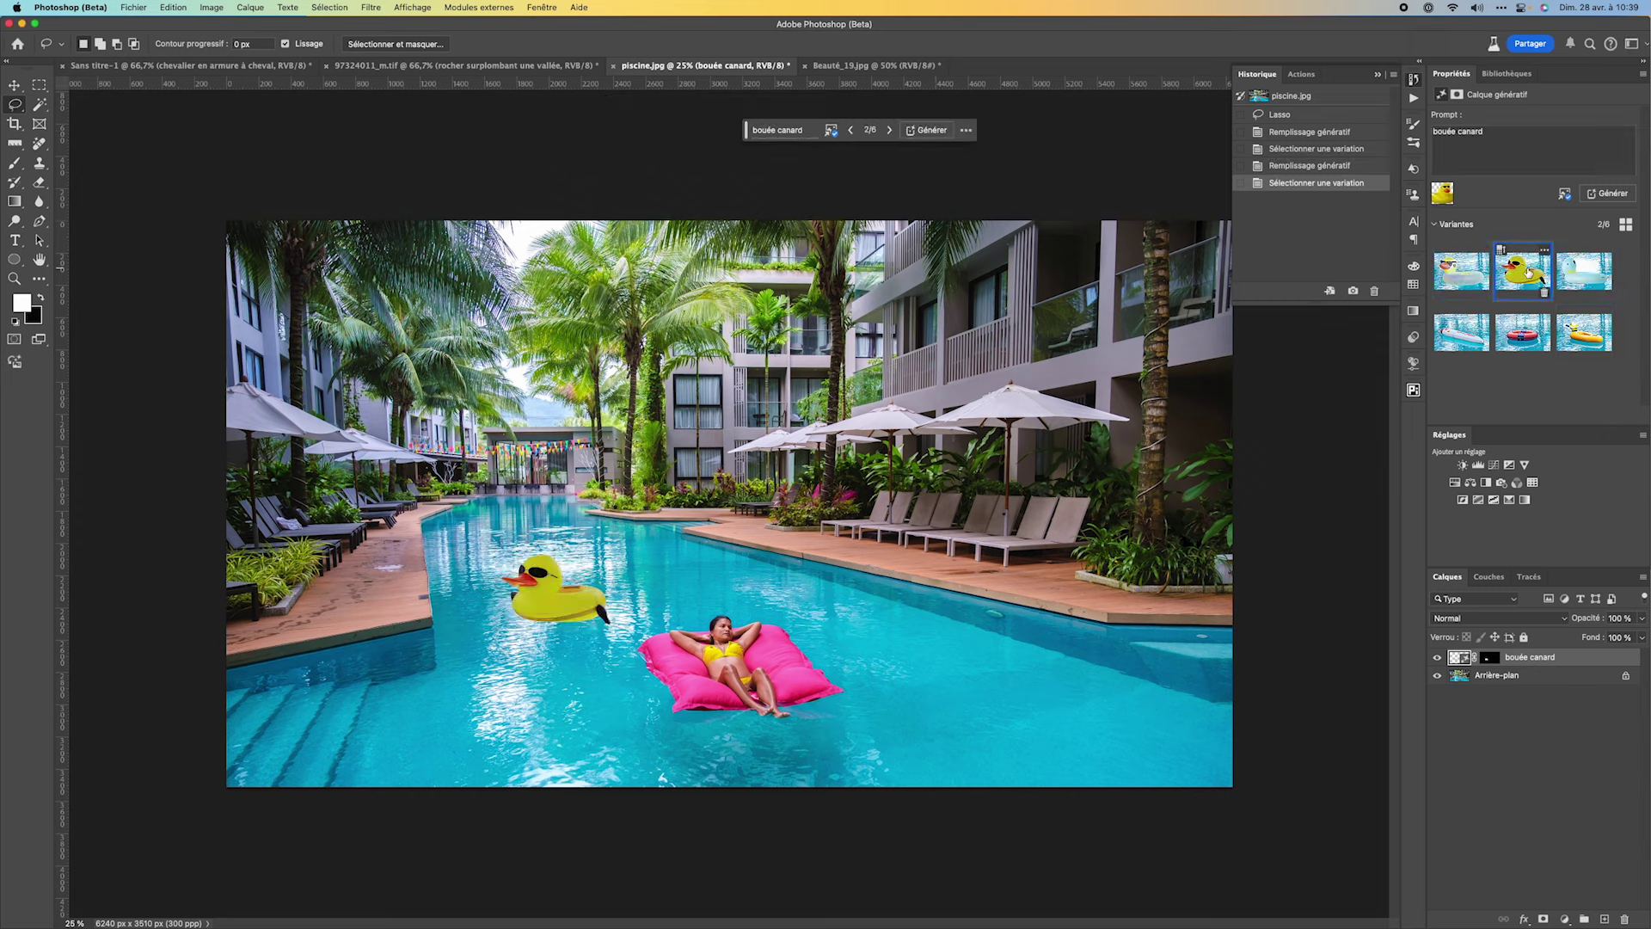
pyautogui.moveTo(1582, 271)
pyautogui.click(939, 130)
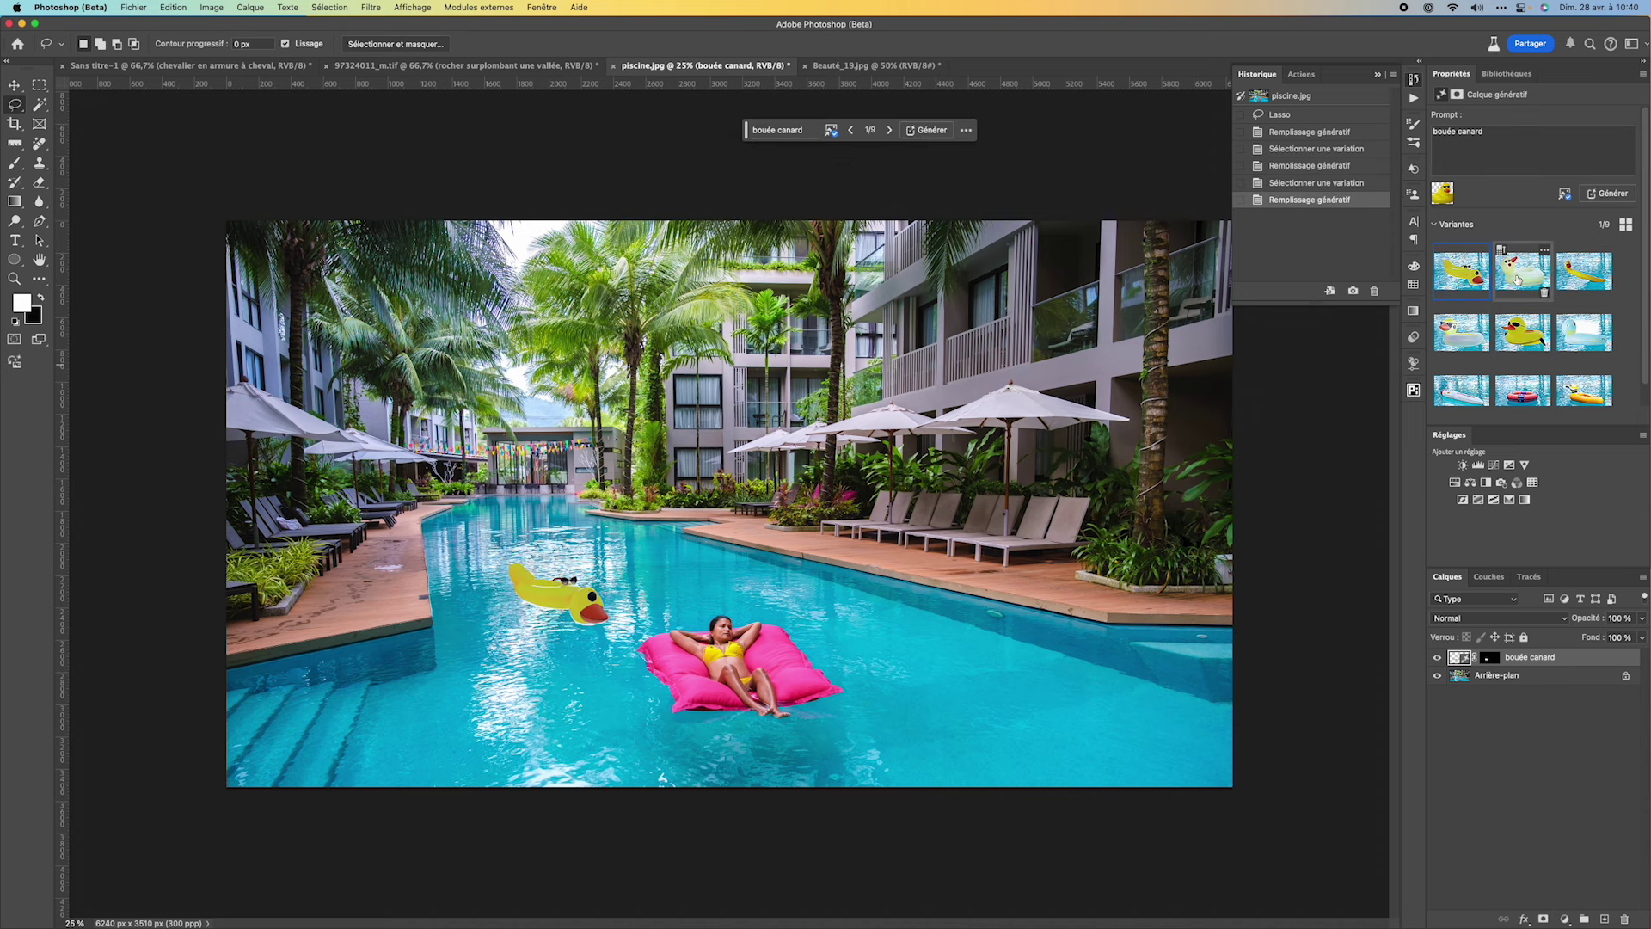
pyautogui.click(1517, 280)
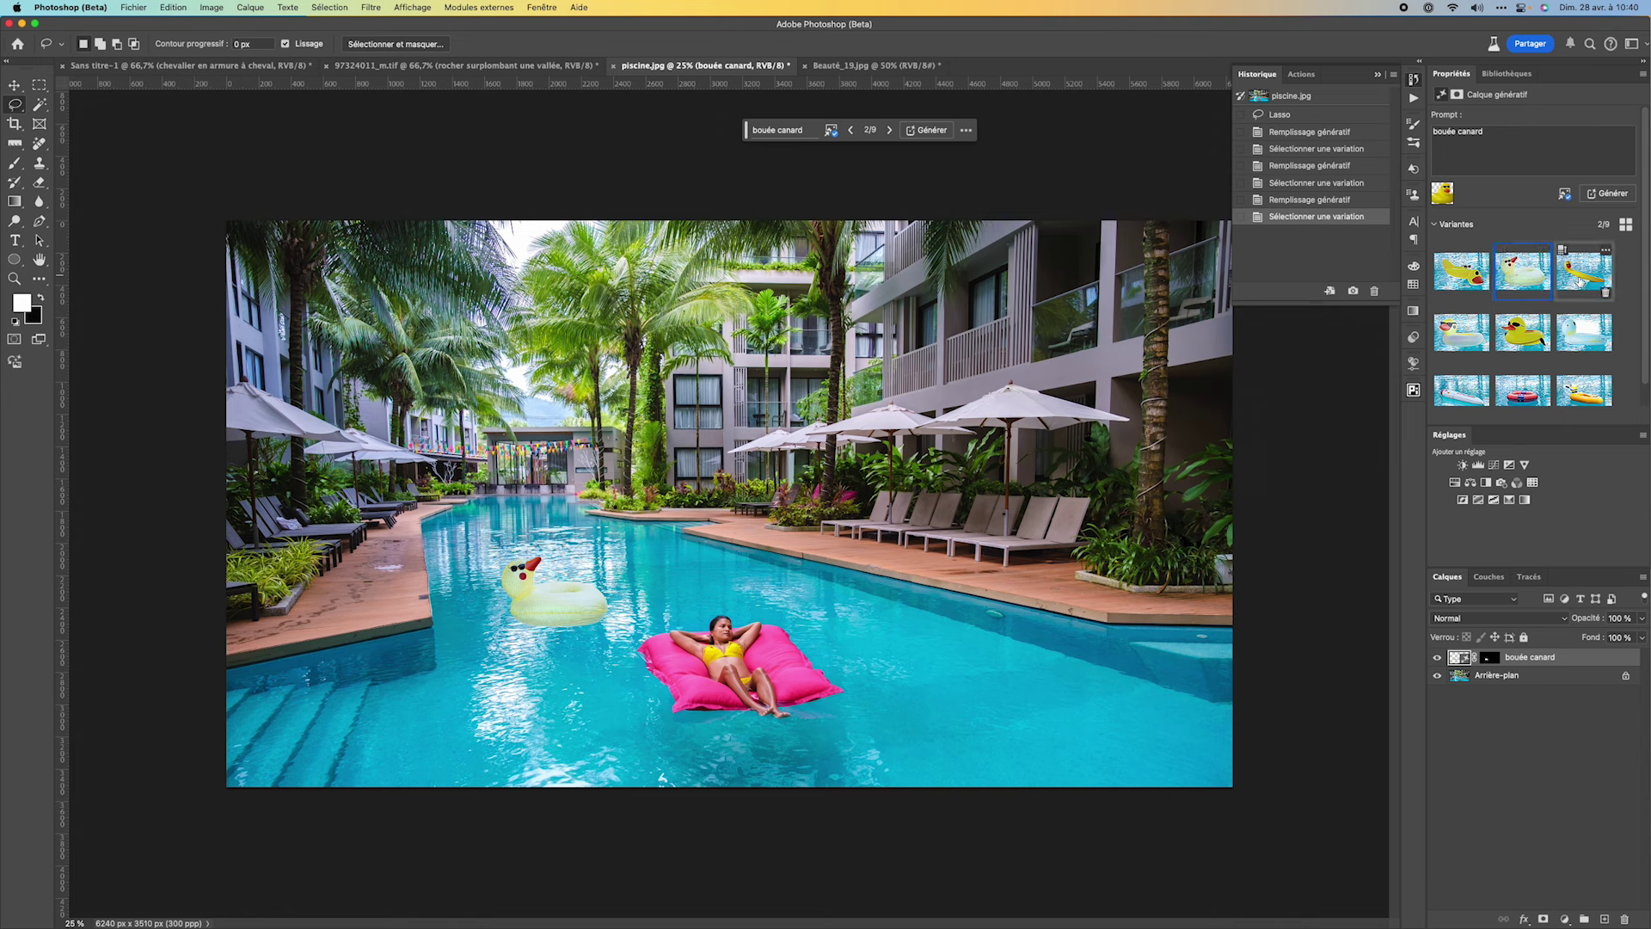
pyautogui.click(1581, 282)
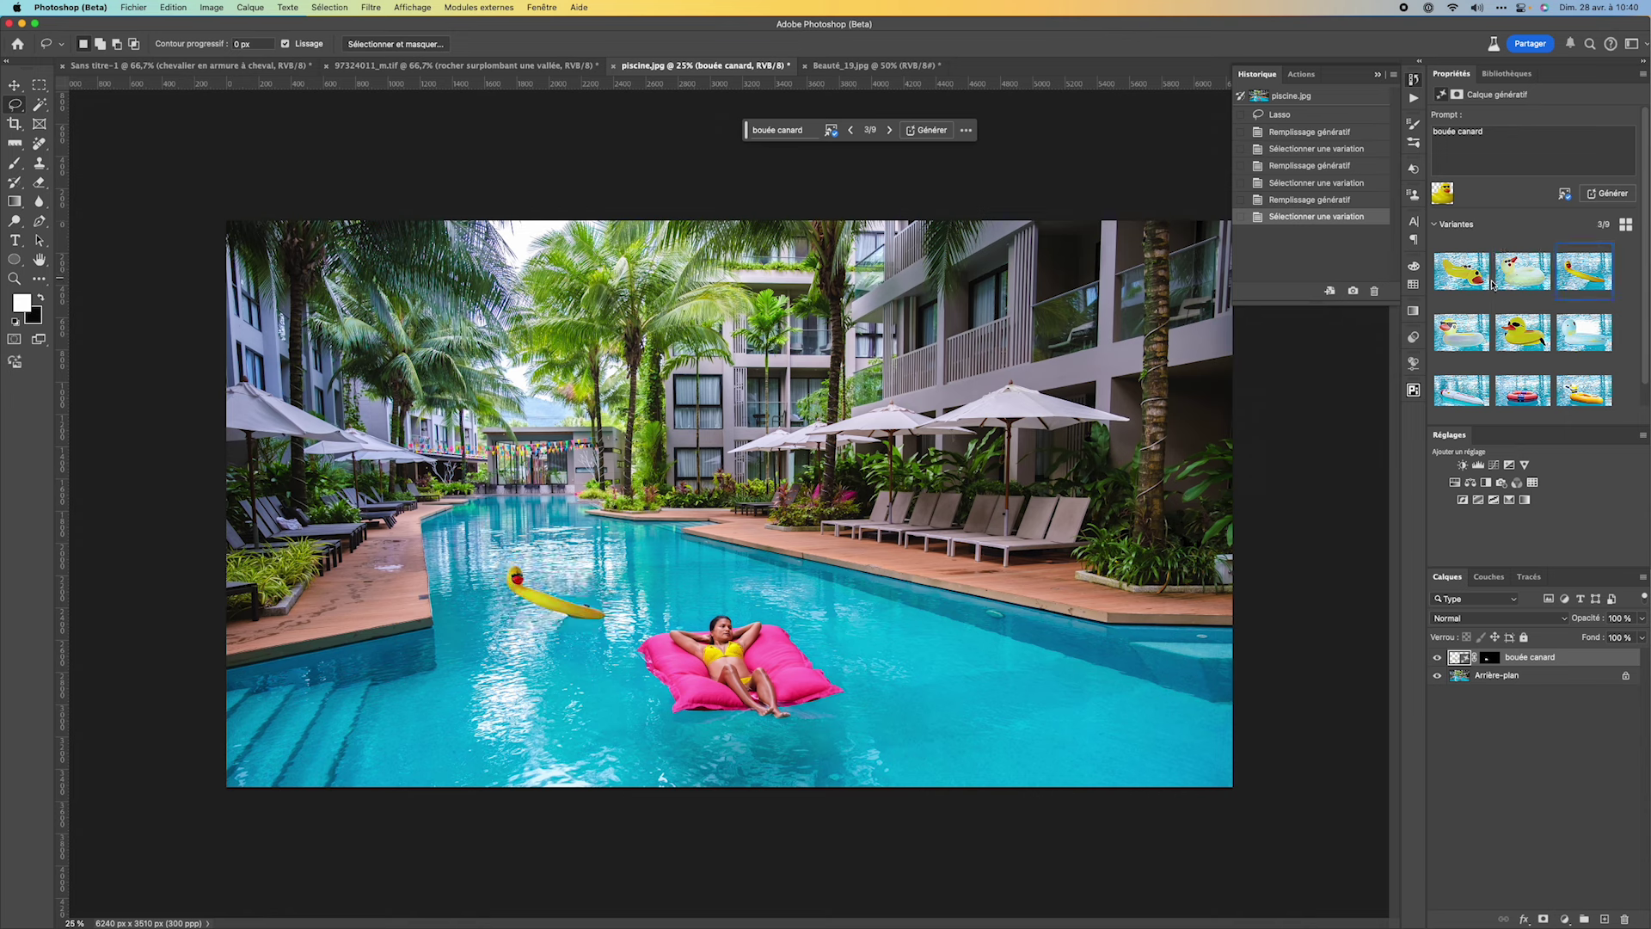
pyautogui.click(1519, 337)
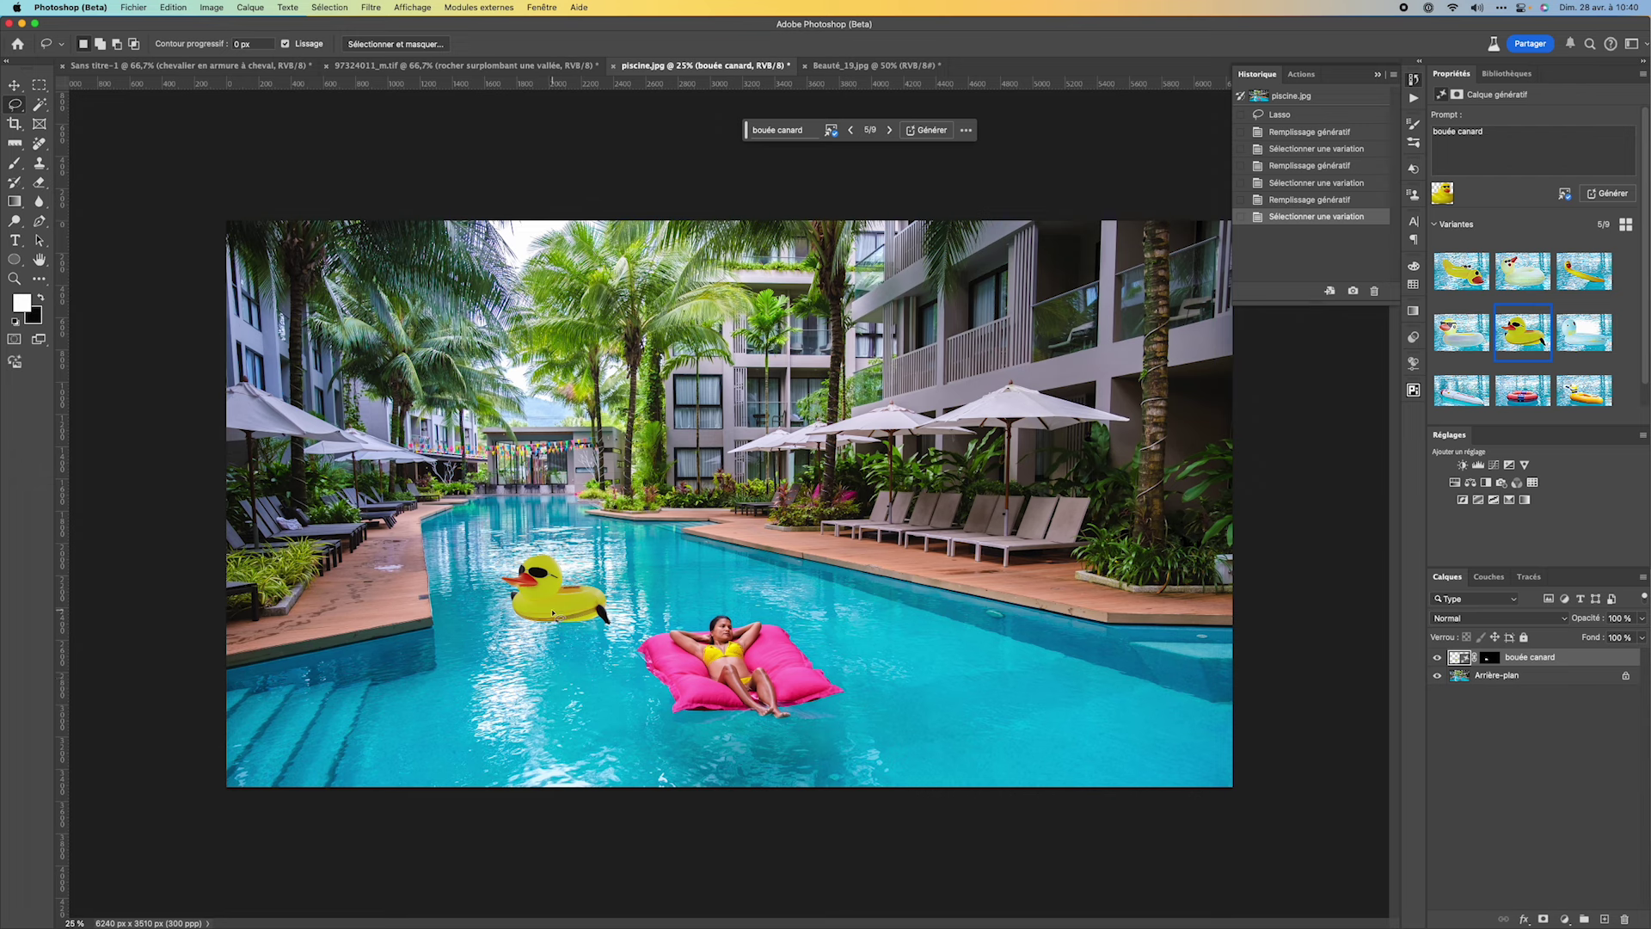
pyautogui.moveTo(557, 617); pyautogui.dragTo(564, 605)
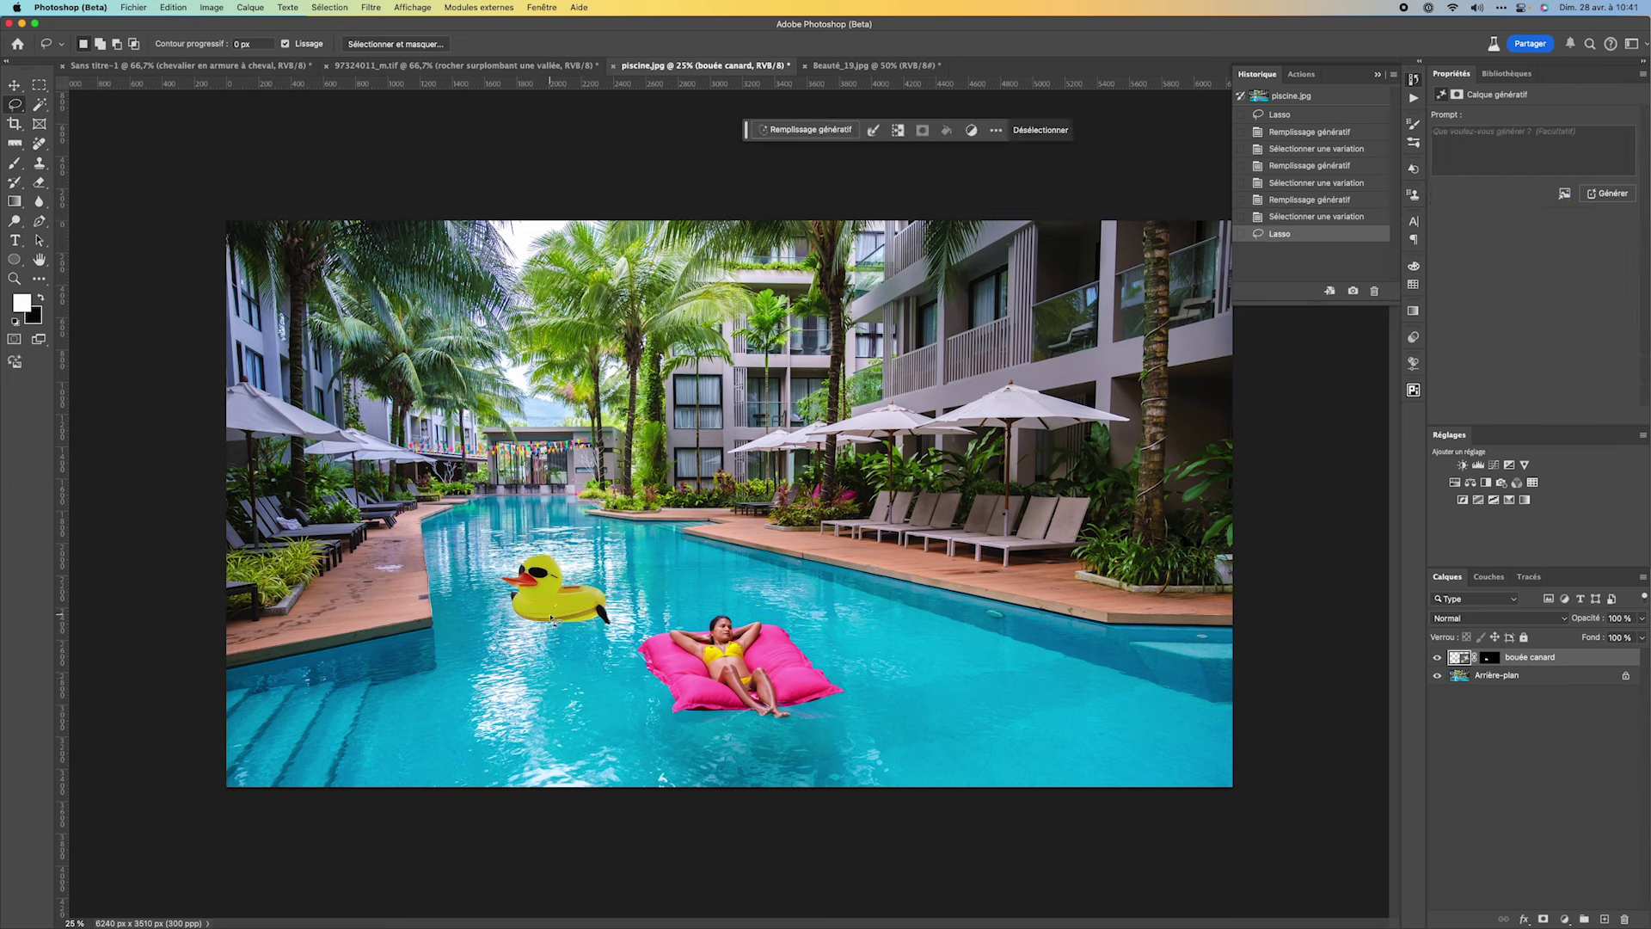
pyautogui.press('super+d')
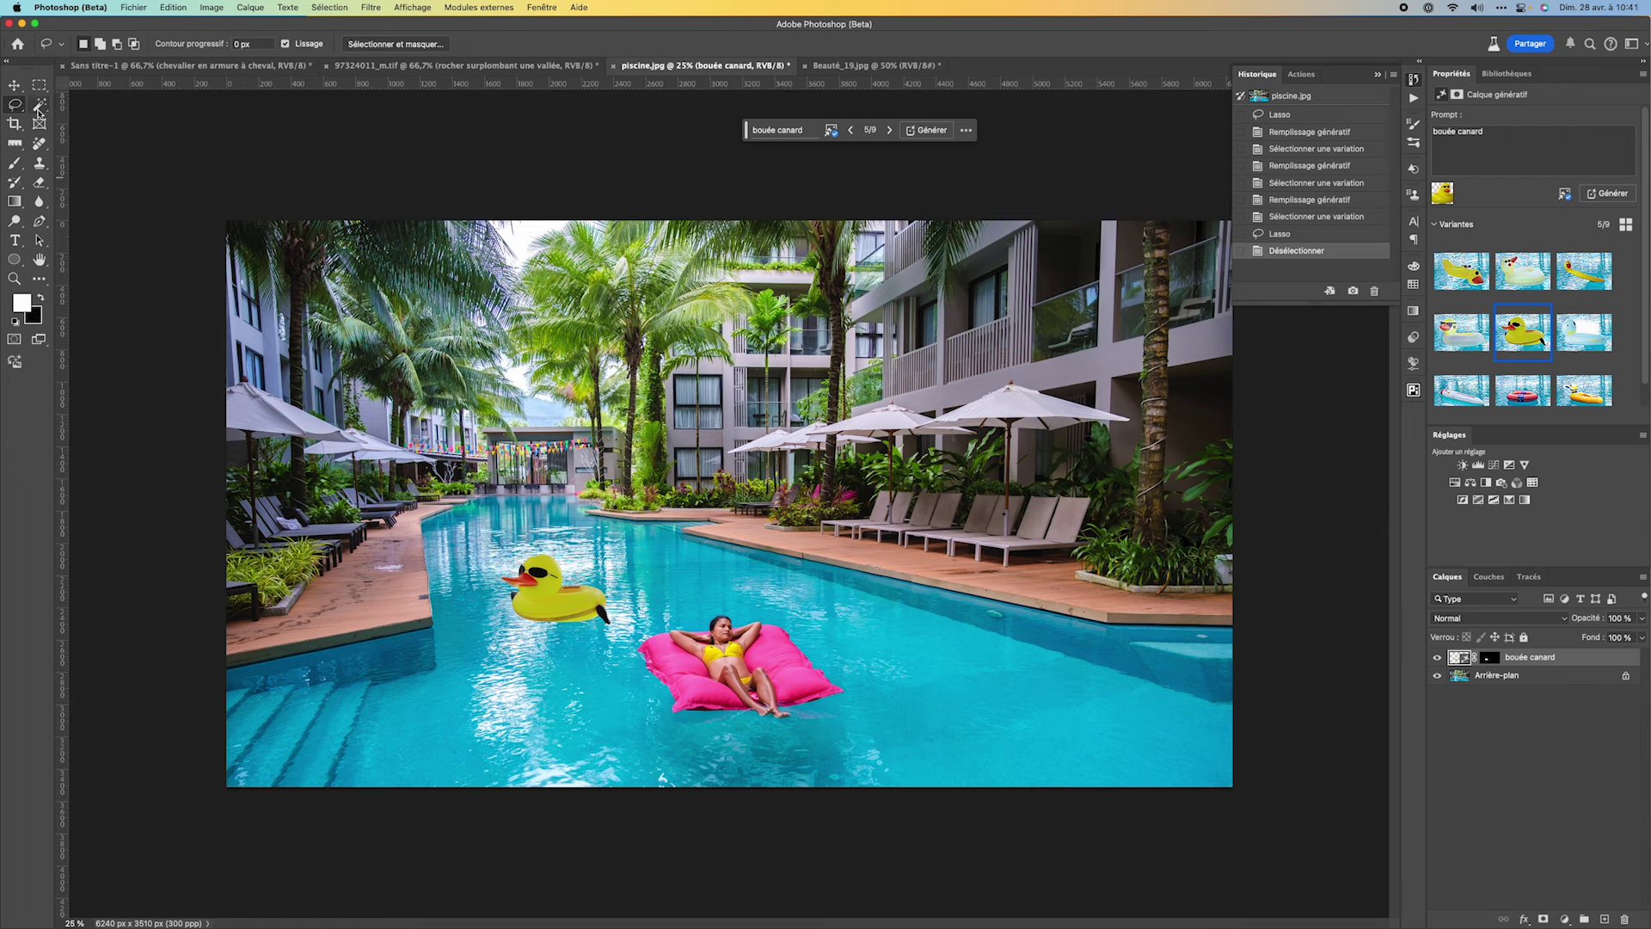
pyautogui.click(15, 85)
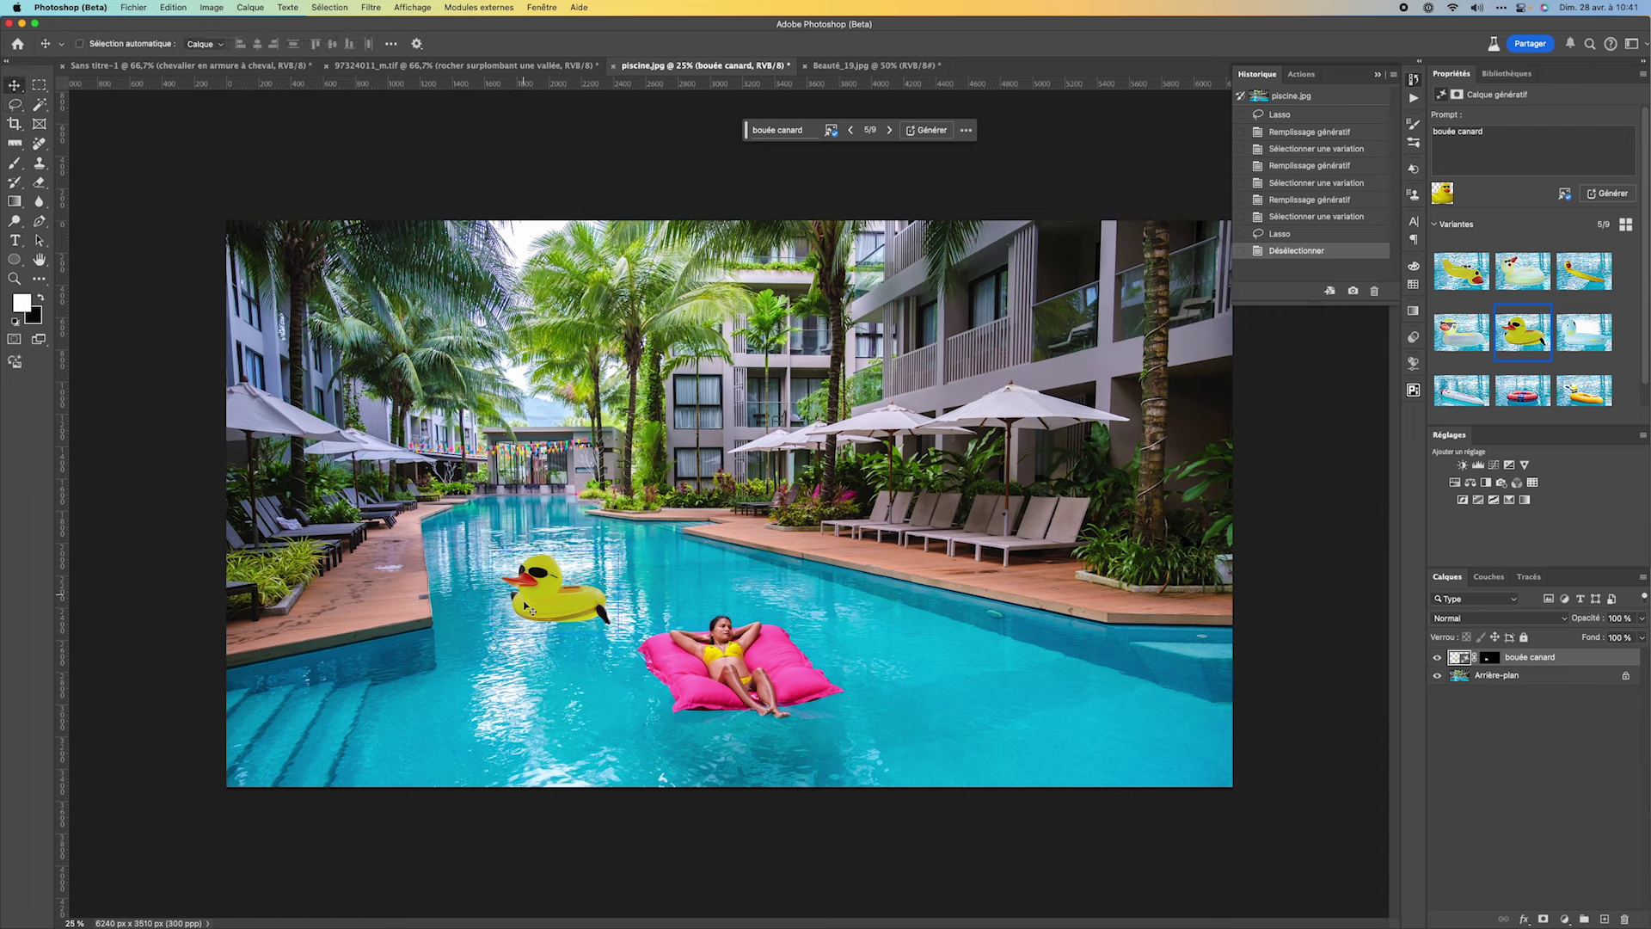
pyautogui.moveTo(527, 607); pyautogui.dragTo(721, 464)
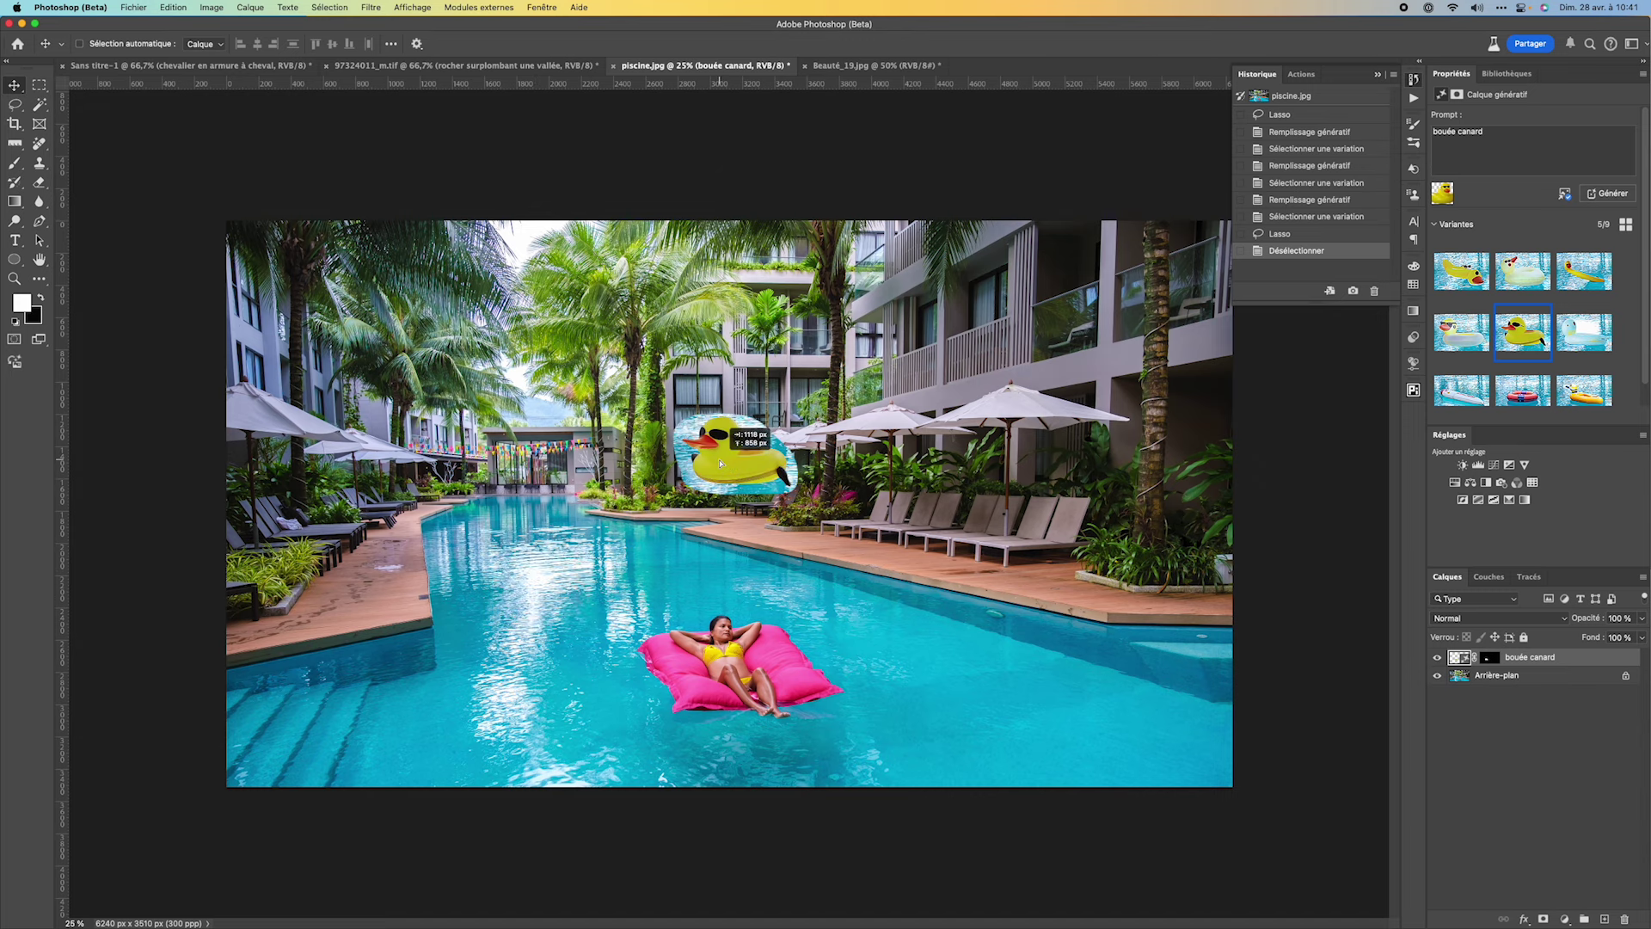
pyautogui.moveTo(721, 464); pyautogui.dragTo(543, 612)
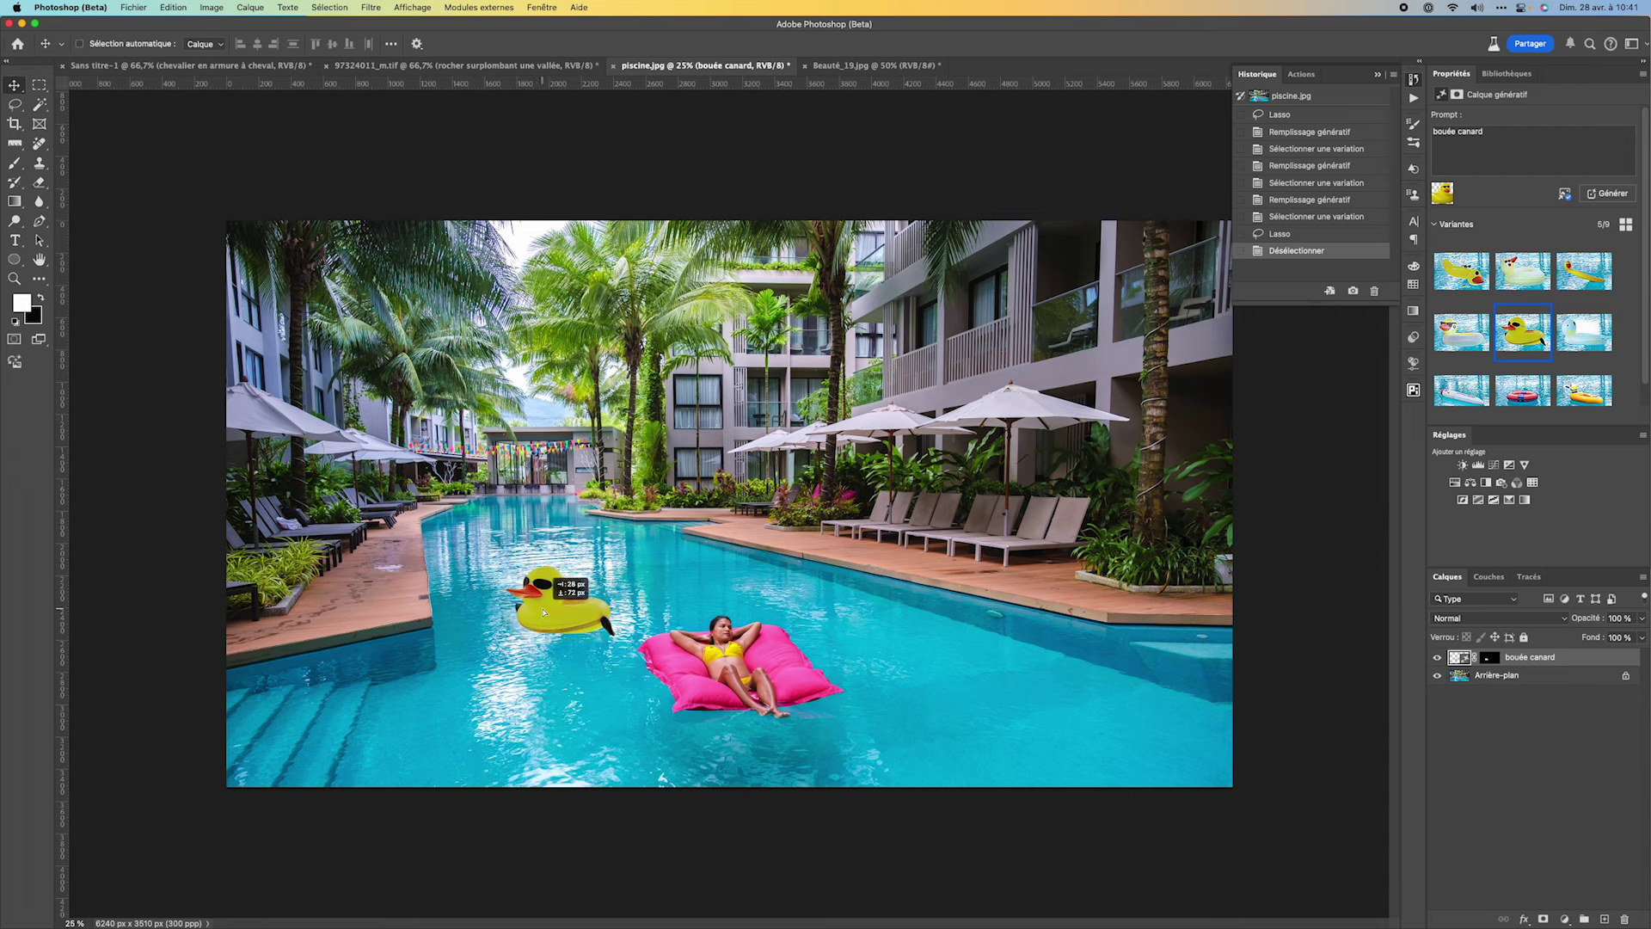
pyautogui.moveTo(543, 612); pyautogui.dragTo(535, 616)
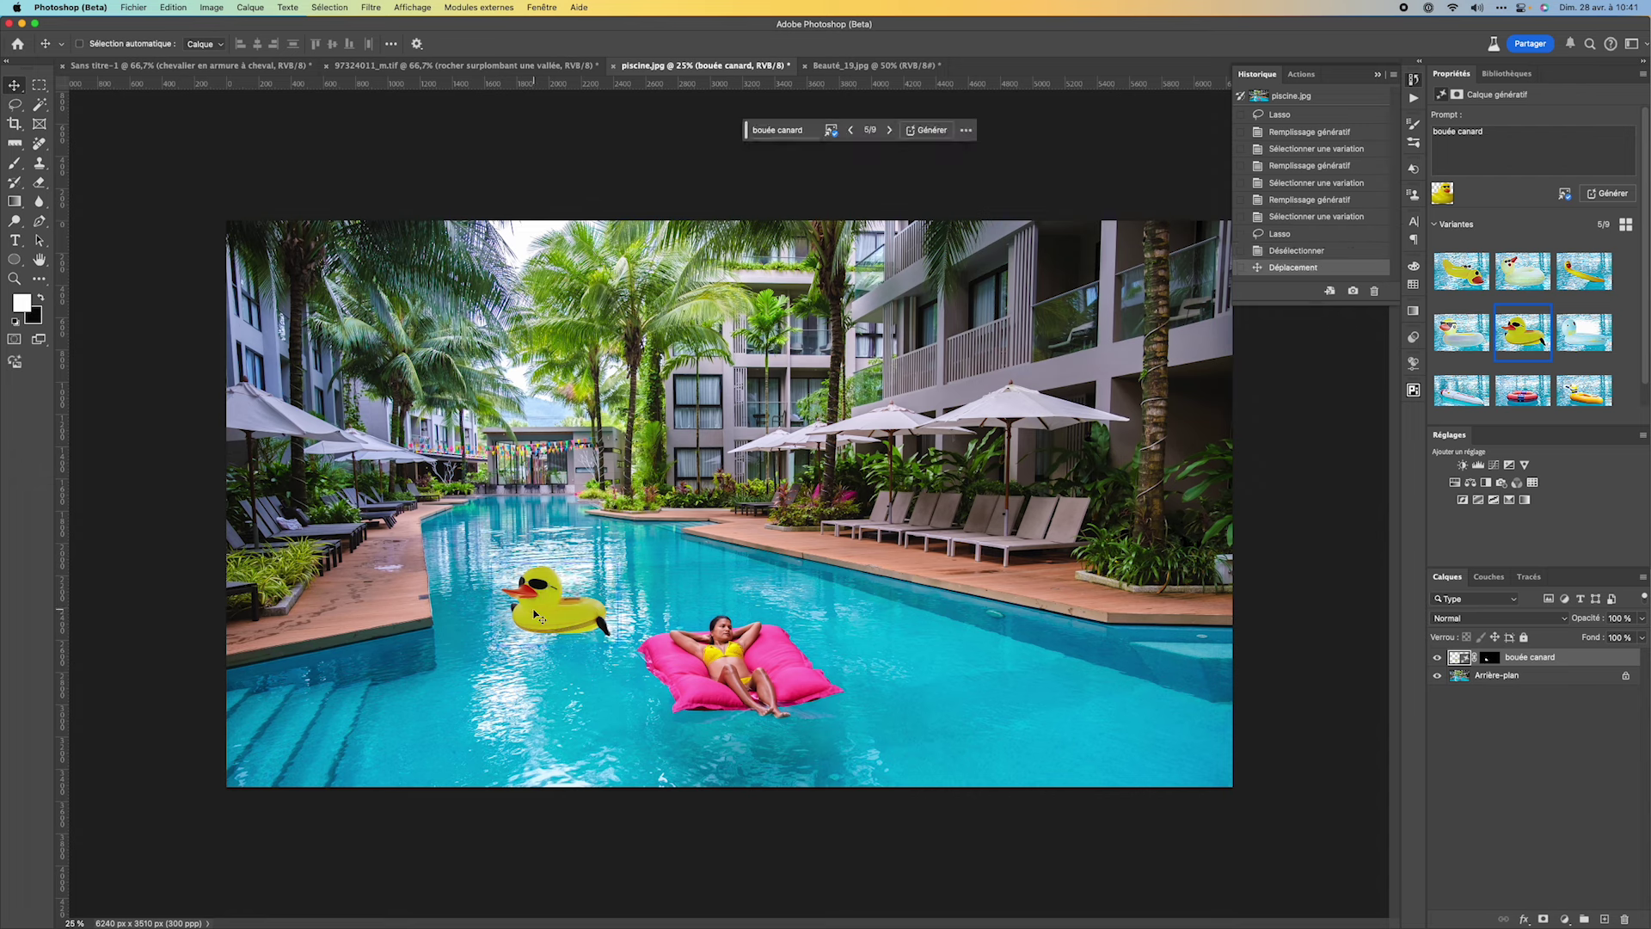
pyautogui.hotkey('ctrl', 'z')
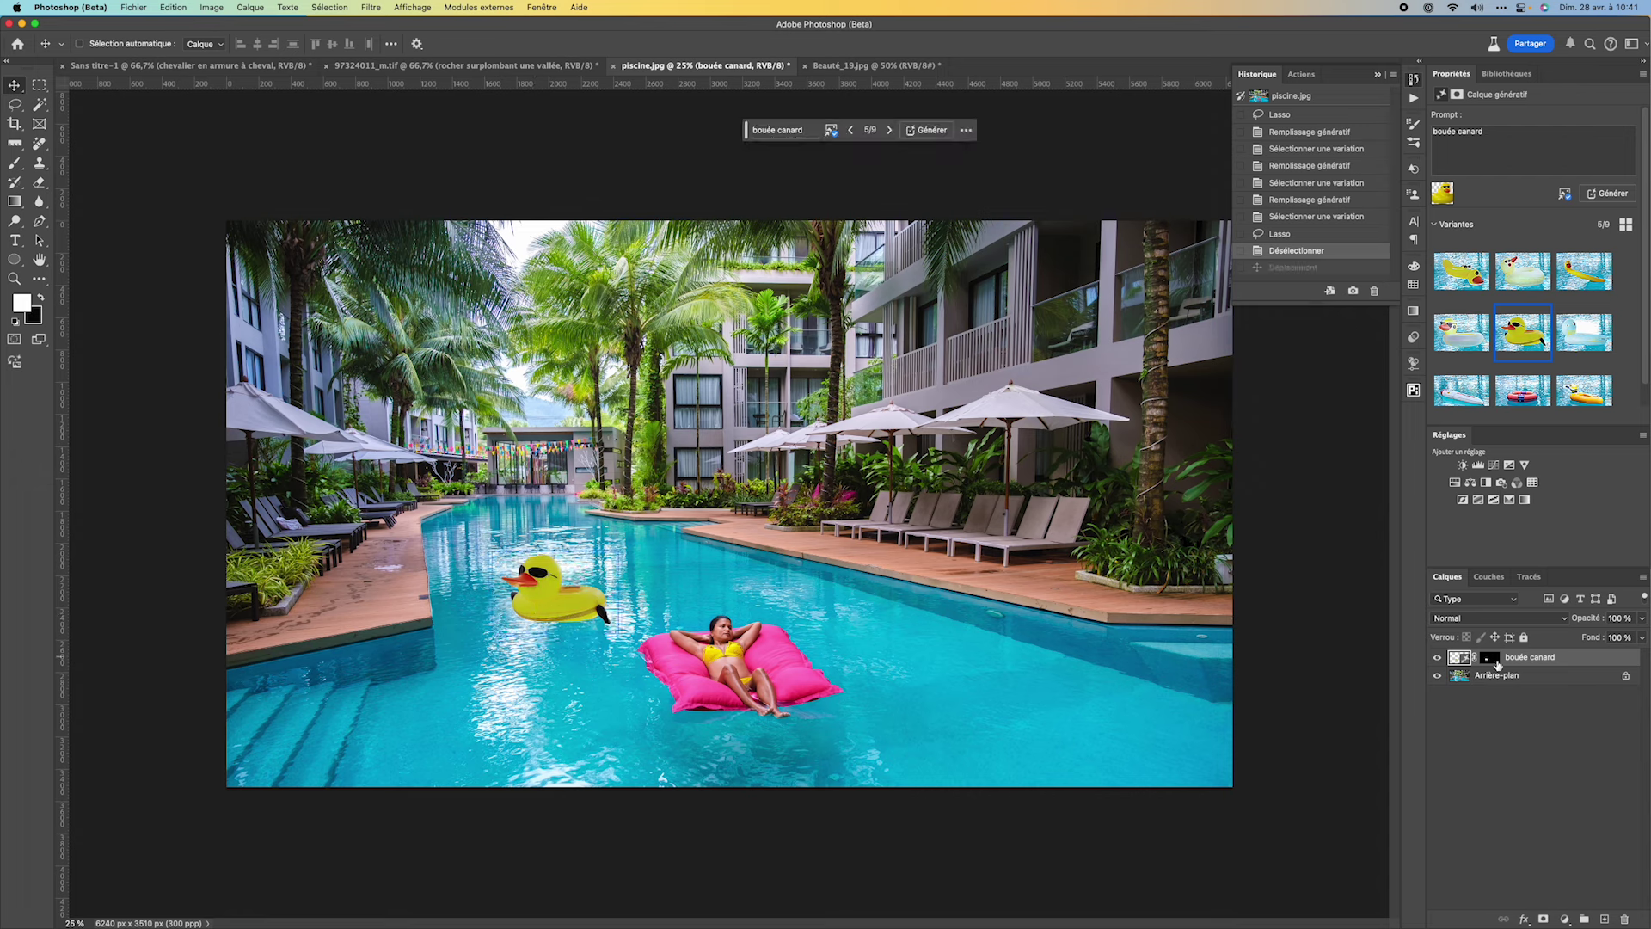
pyautogui.click(1493, 659)
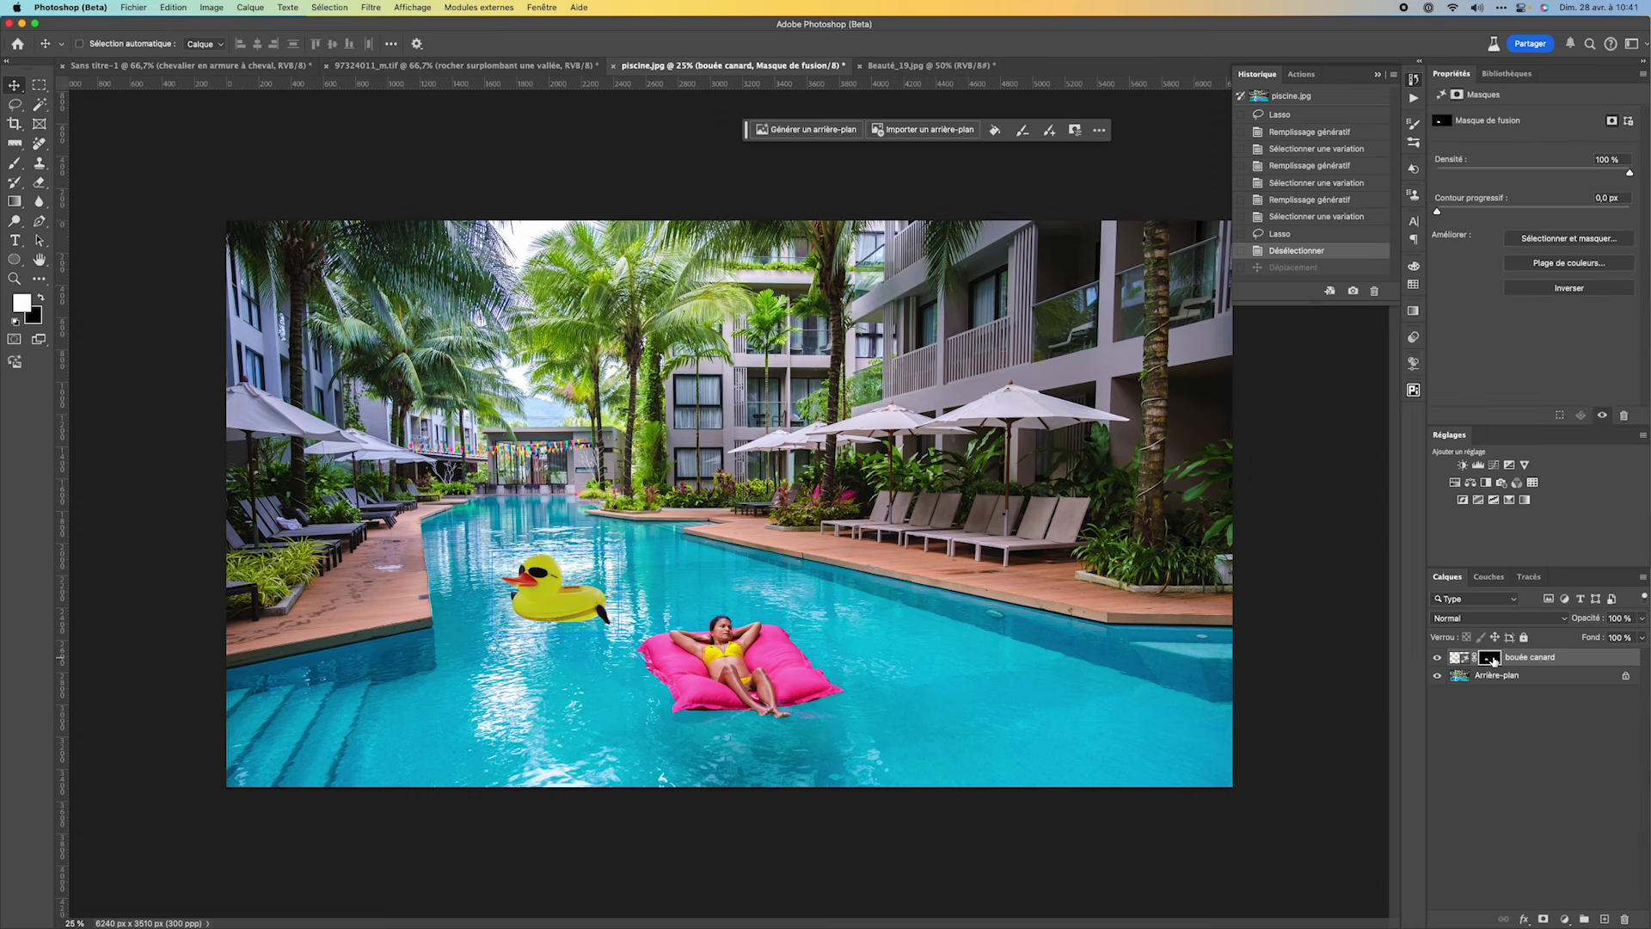
pyautogui.keyDown('alt'); pyautogui.click(1493, 659); pyautogui.keyUp('alt')
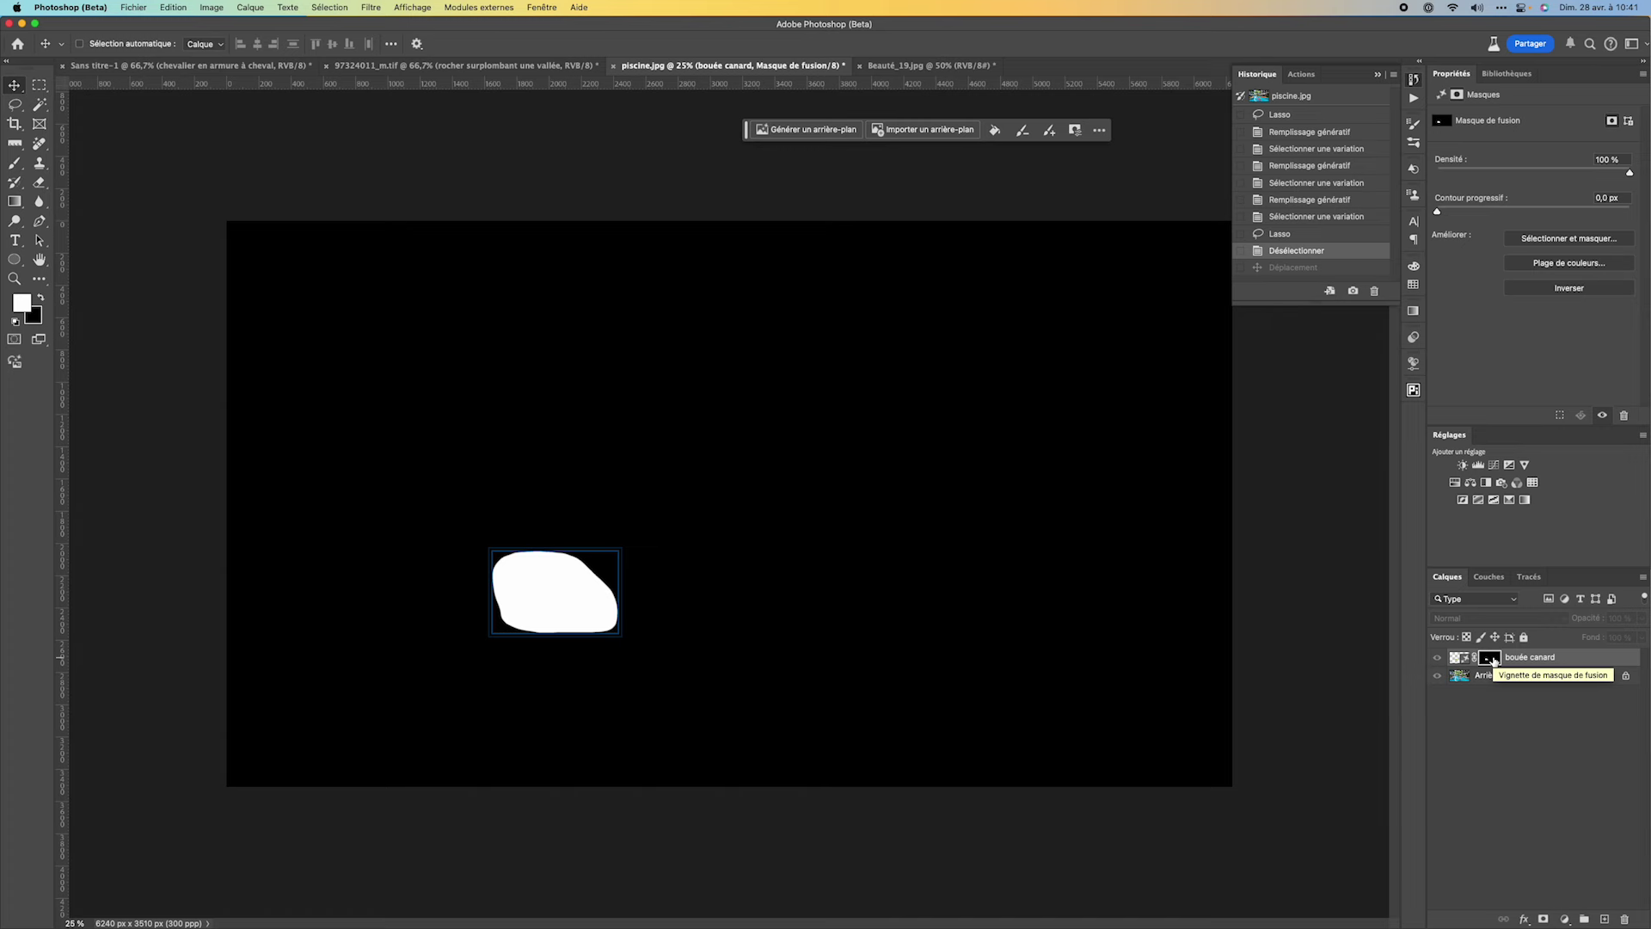
pyautogui.keyDown('alt'); pyautogui.click(1493, 659); pyautogui.keyUp('alt')
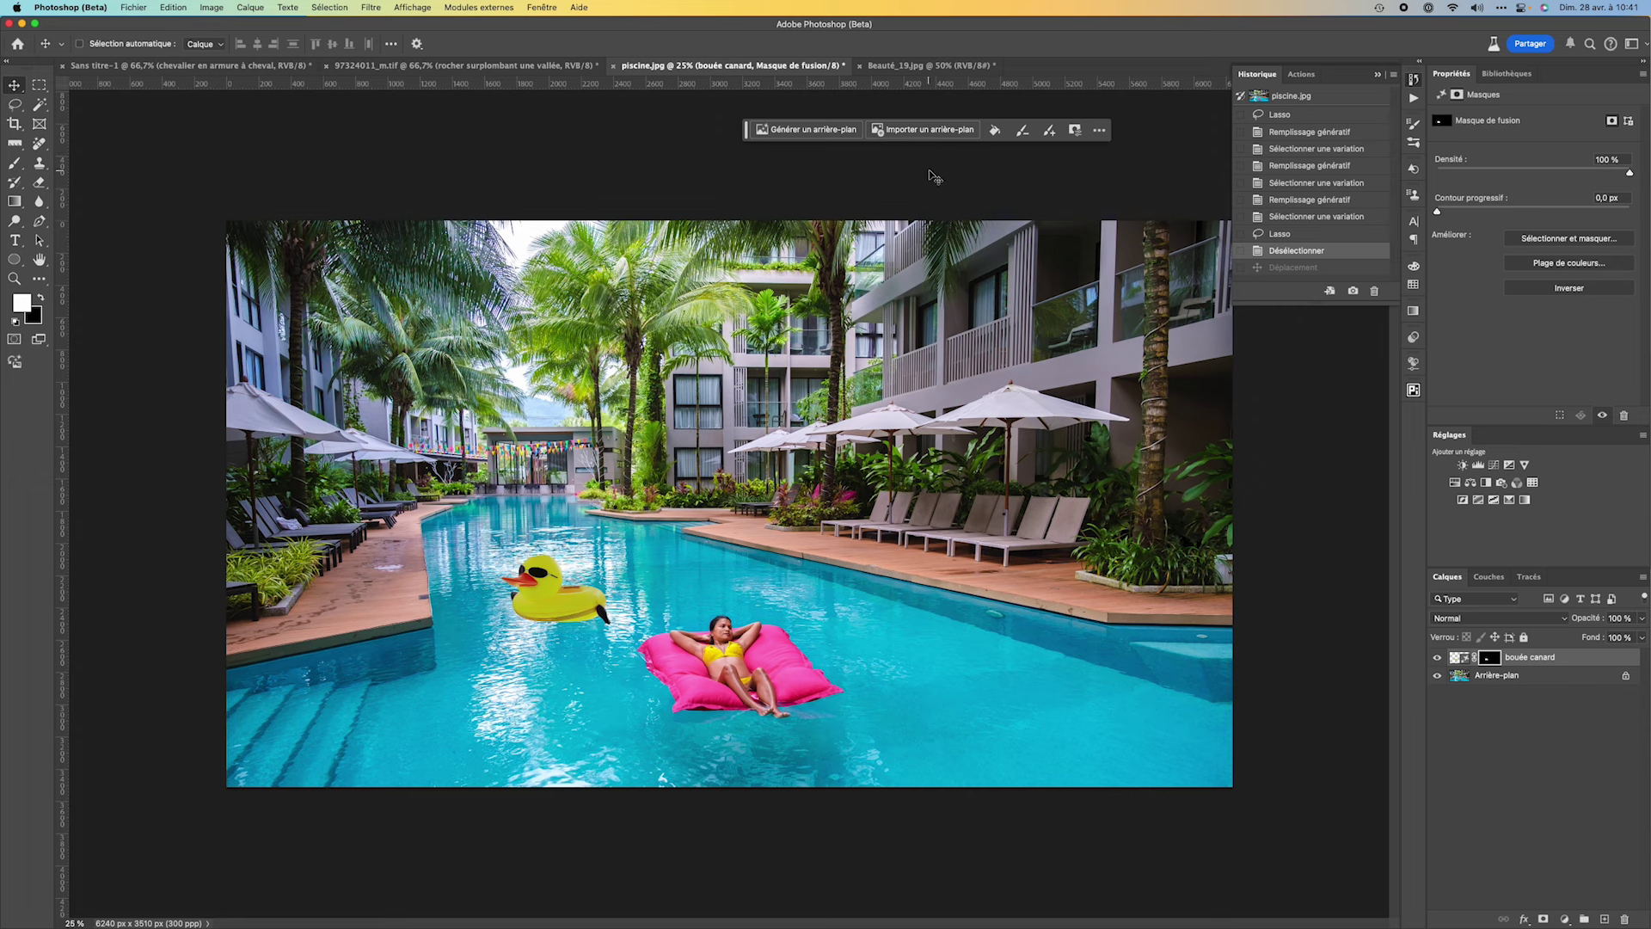
# Step: Switch to Beauté_19.jpg and lasso the woman's neck and neckline area
pyautogui.click(916, 67)
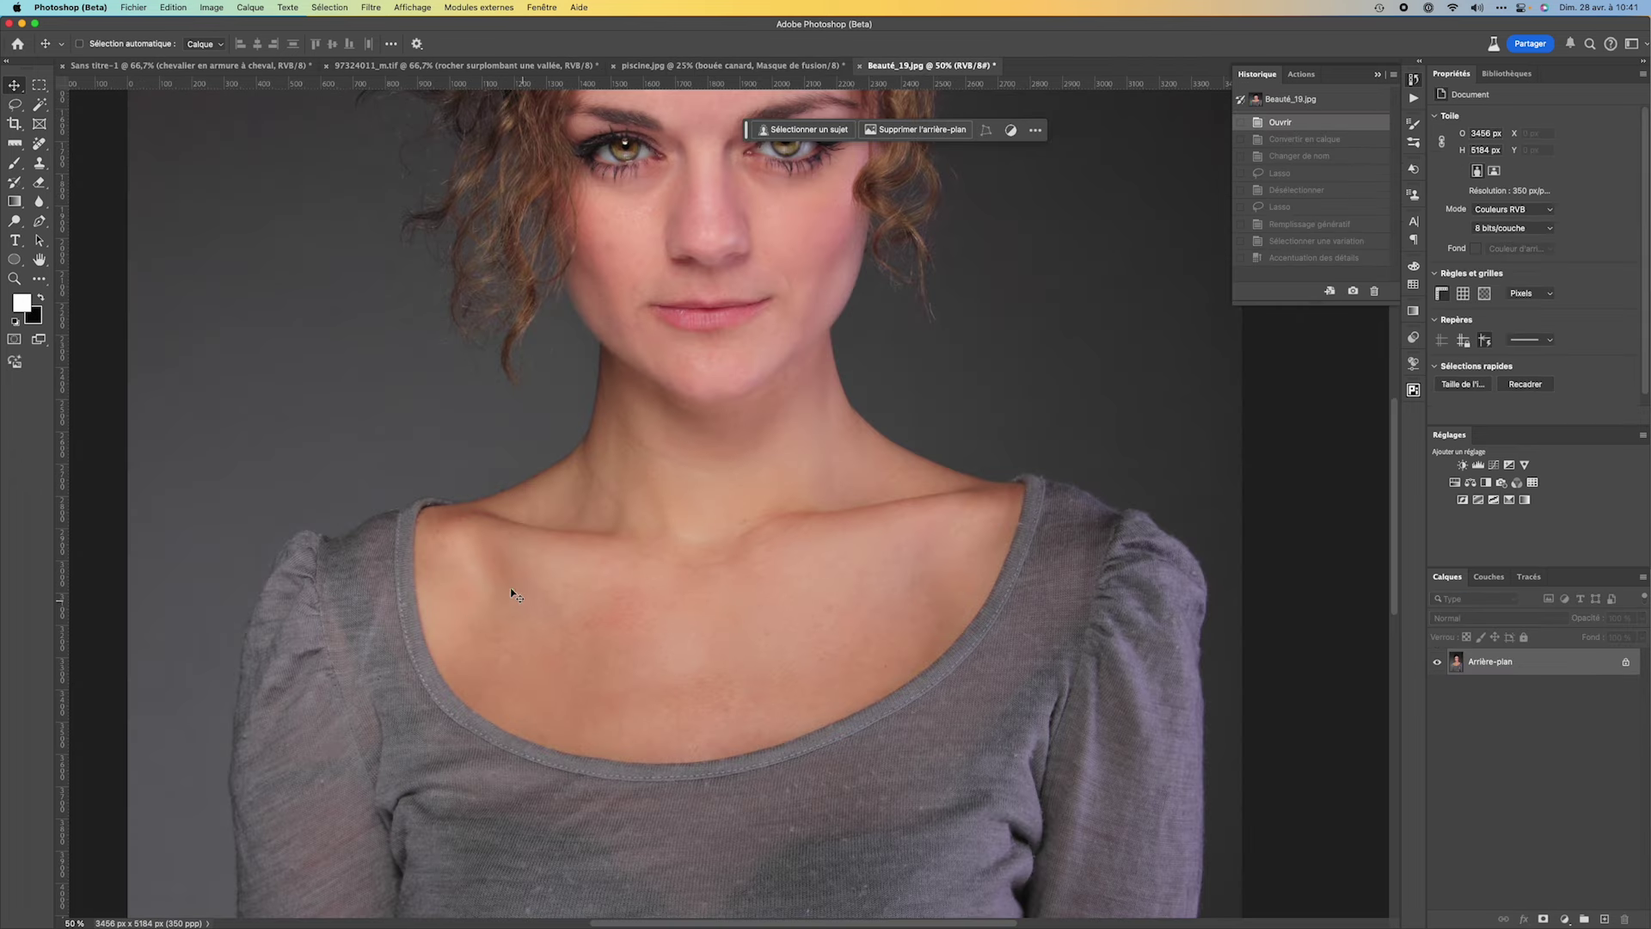
pyautogui.click(15, 104)
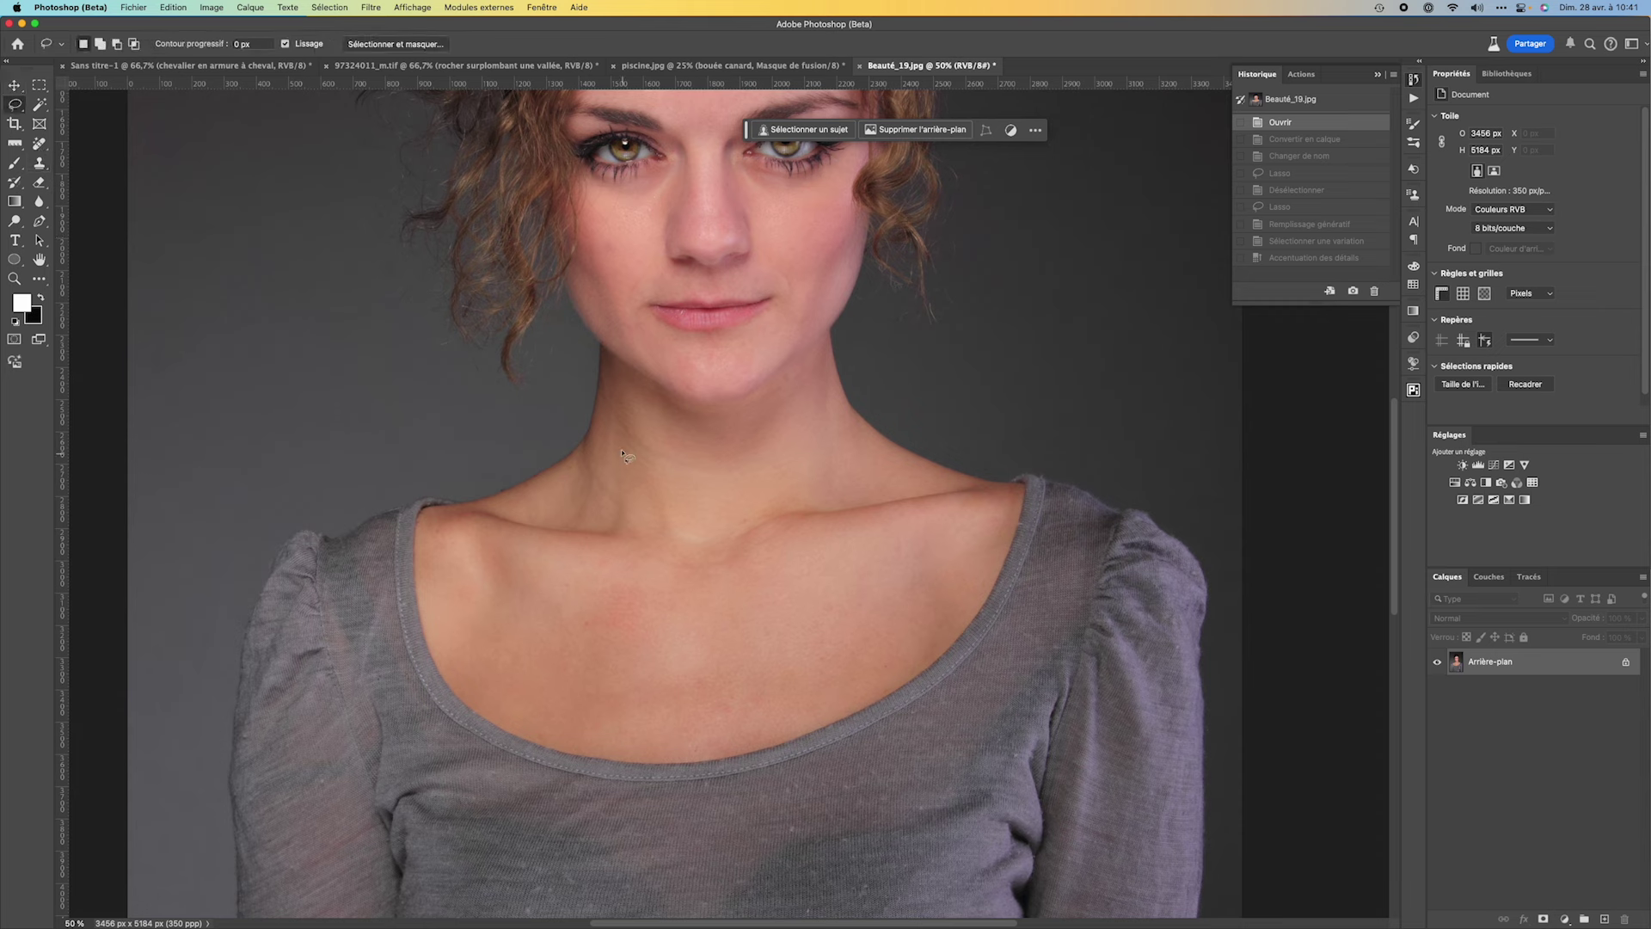
pyautogui.moveTo(585, 390)
pyautogui.mouseDown()
pyautogui.moveTo(997, 445)
pyautogui.moveTo(1060, 503)
pyautogui.moveTo(1032, 599)
pyautogui.moveTo(893, 730)
pyautogui.moveTo(695, 798)
pyautogui.moveTo(516, 779)
pyautogui.moveTo(387, 664)
pyautogui.moveTo(383, 520)
pyautogui.moveTo(470, 489)
pyautogui.moveTo(584, 386)
pyautogui.mouseUp()
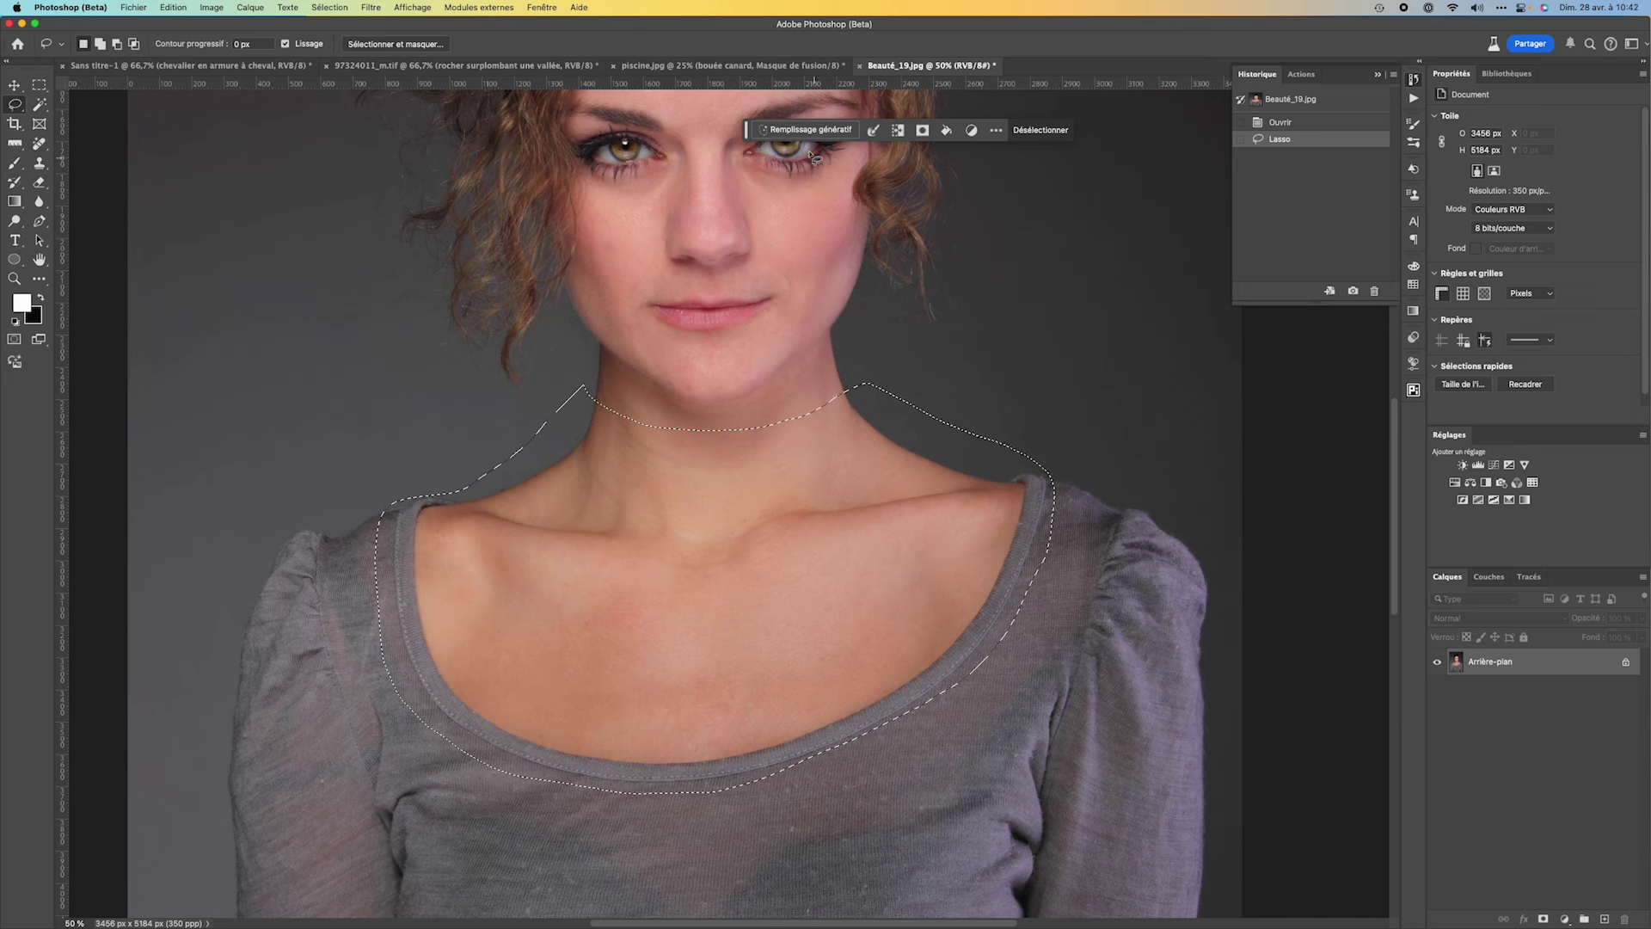
# Step: Generate a 'col roulé' fill over the selected neckline area
pyautogui.click(793, 129)
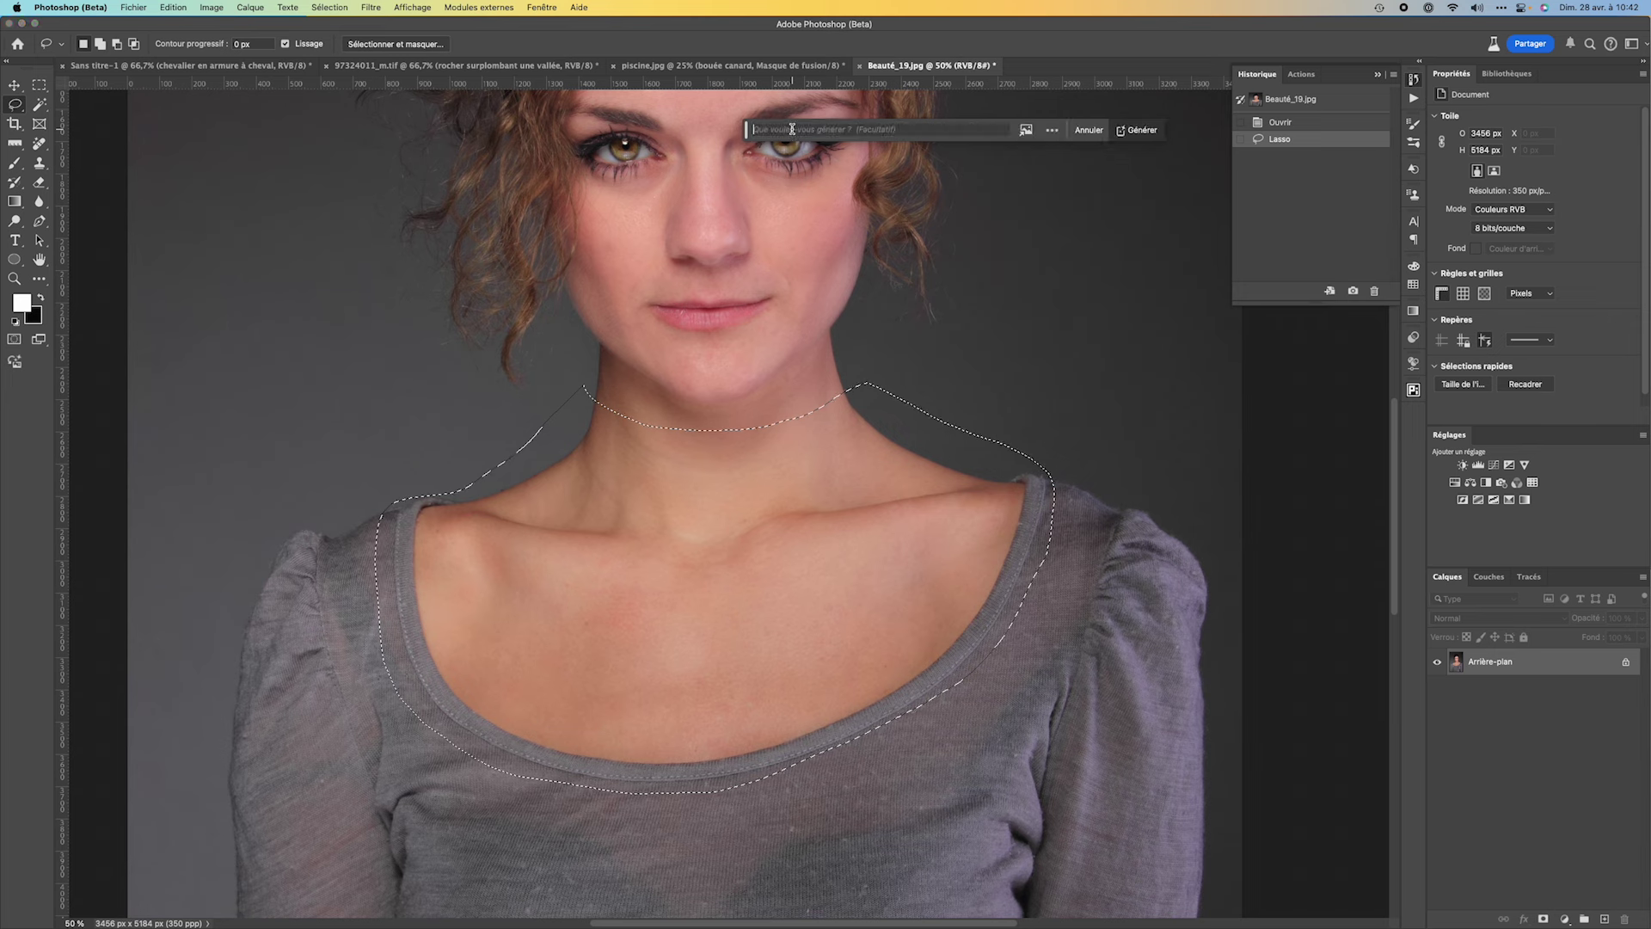
pyautogui.write('d')
pyautogui.write('ro')
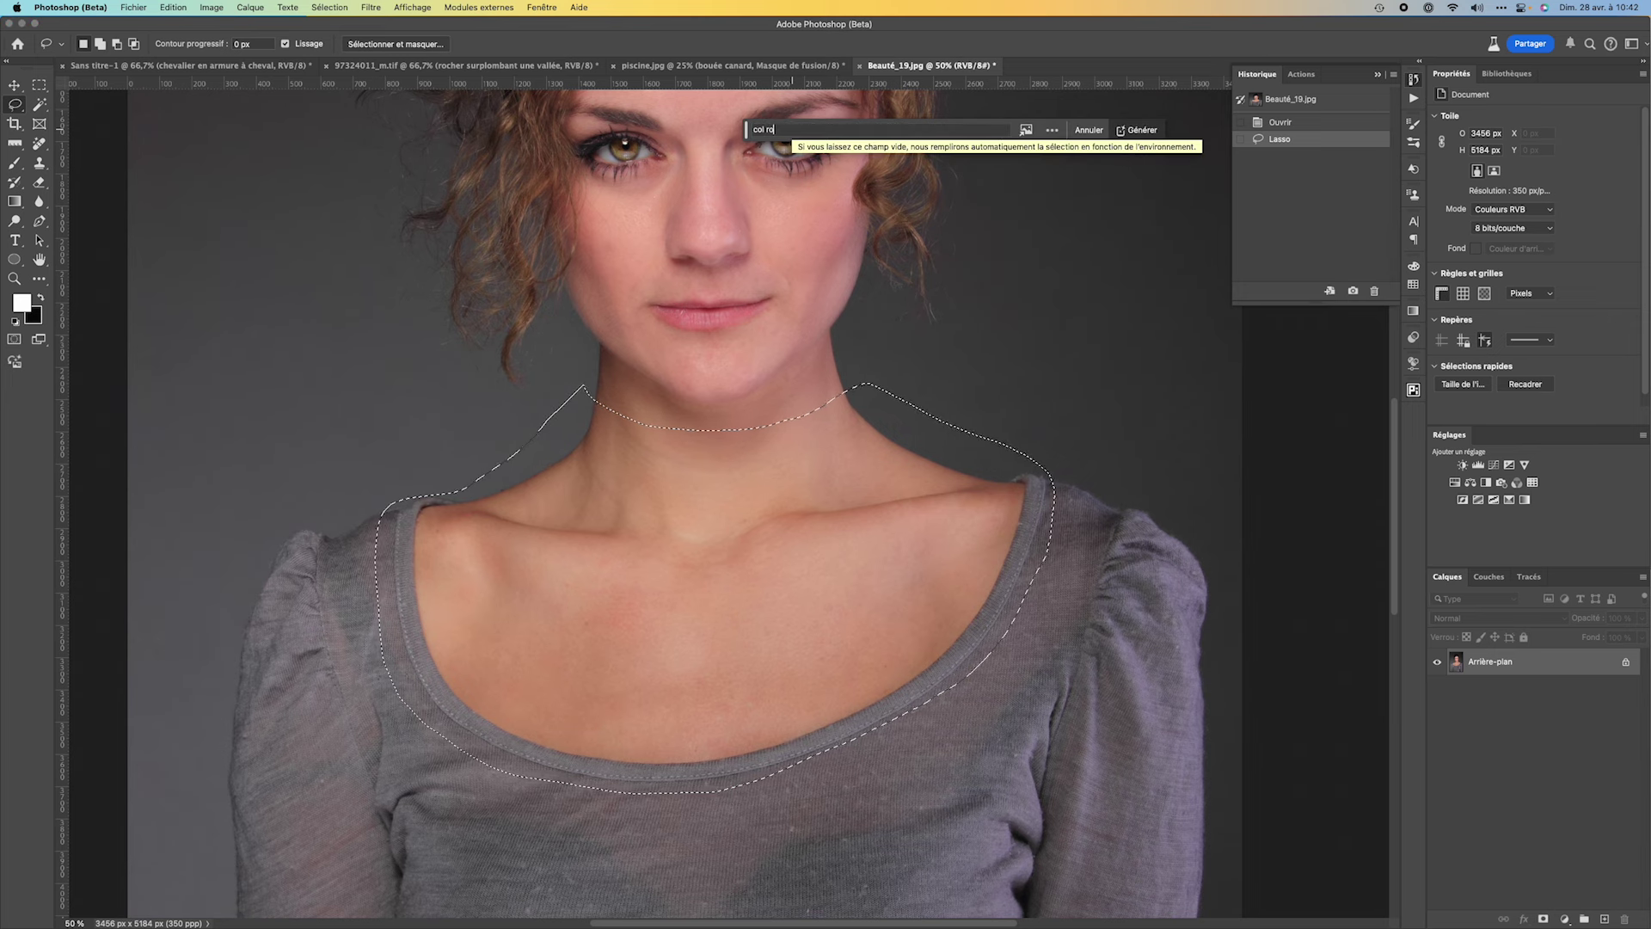
pyautogui.write('ulé')
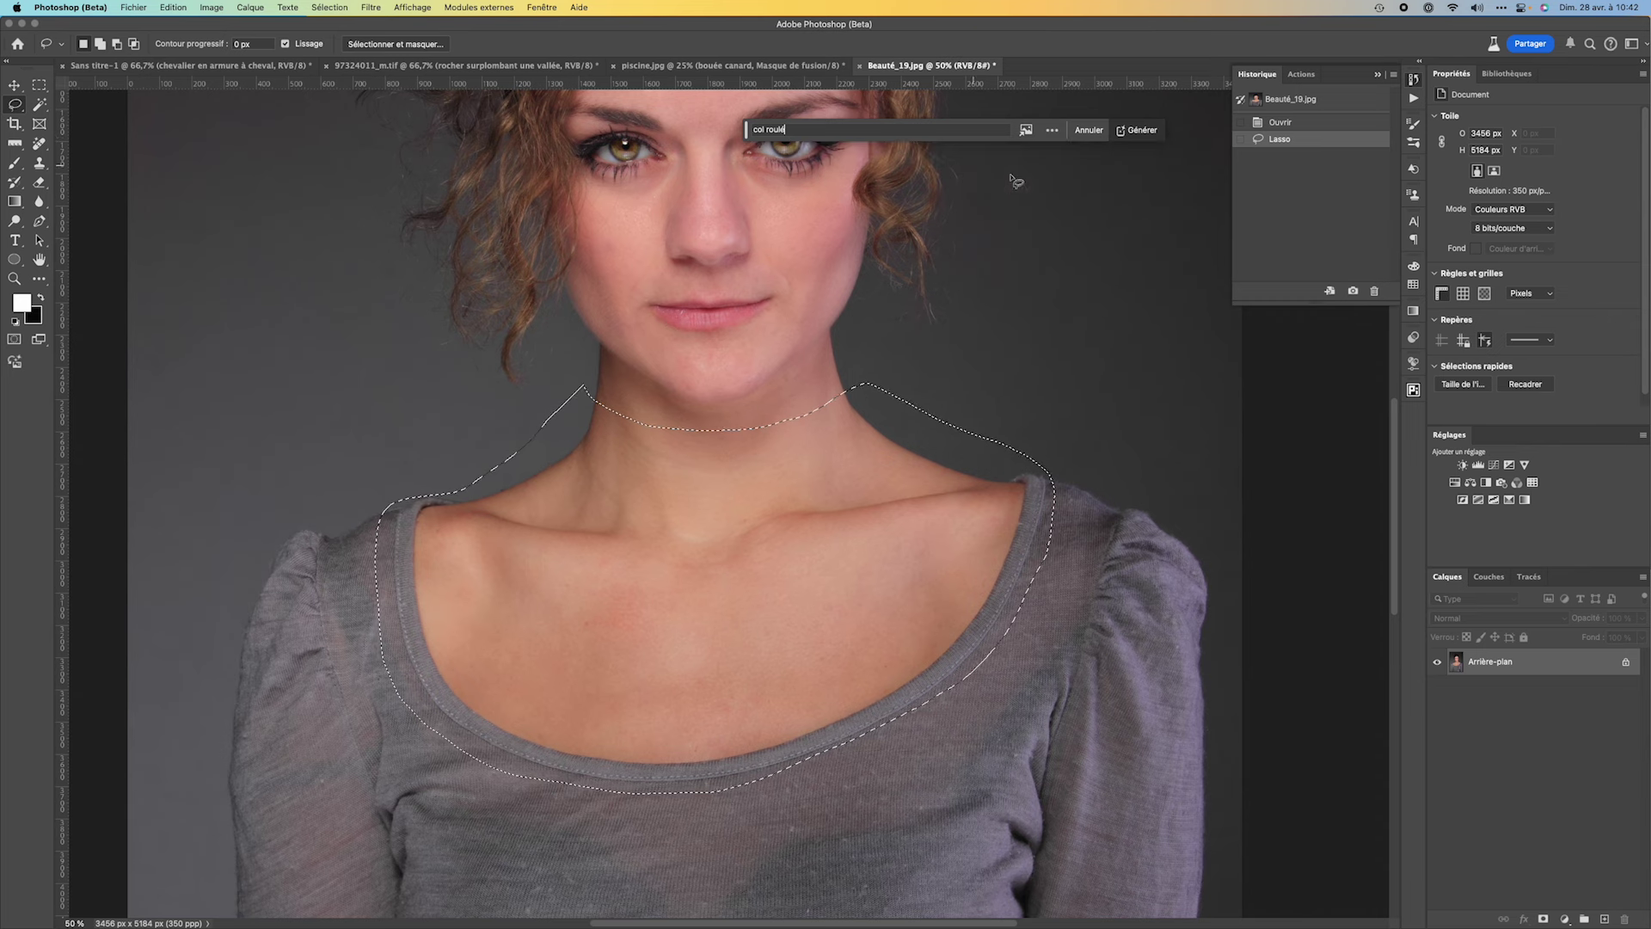
pyautogui.click(1137, 130)
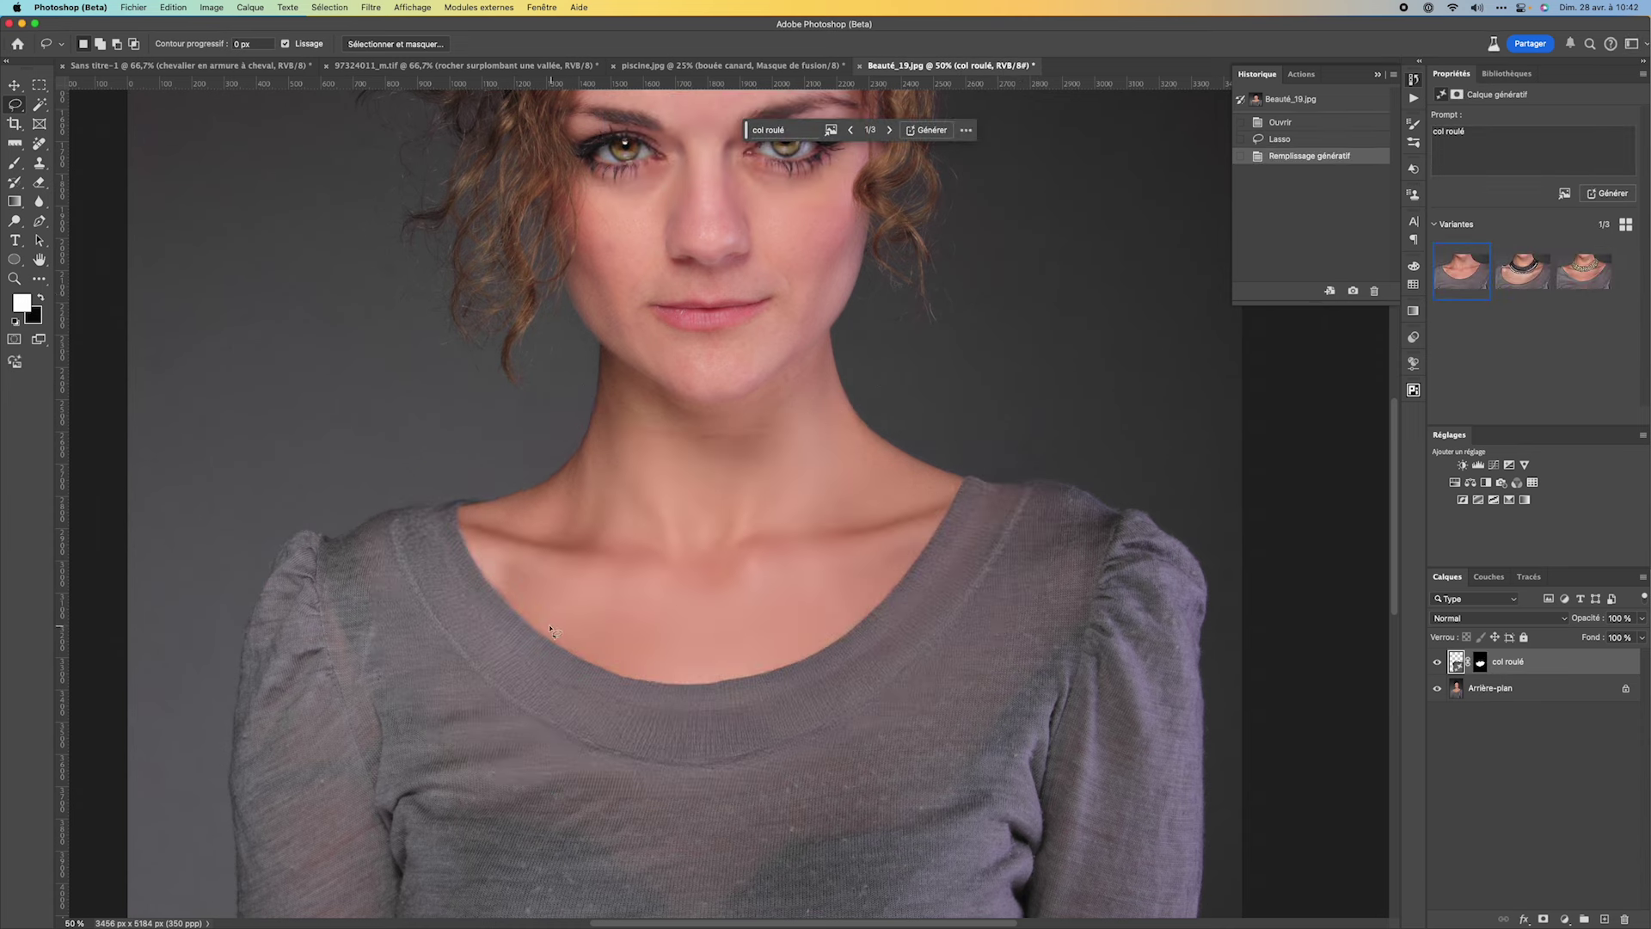
# Step: Pick the third variant, a gold-and-black choker, and view it at 100% zoom
pyautogui.click(1527, 276)
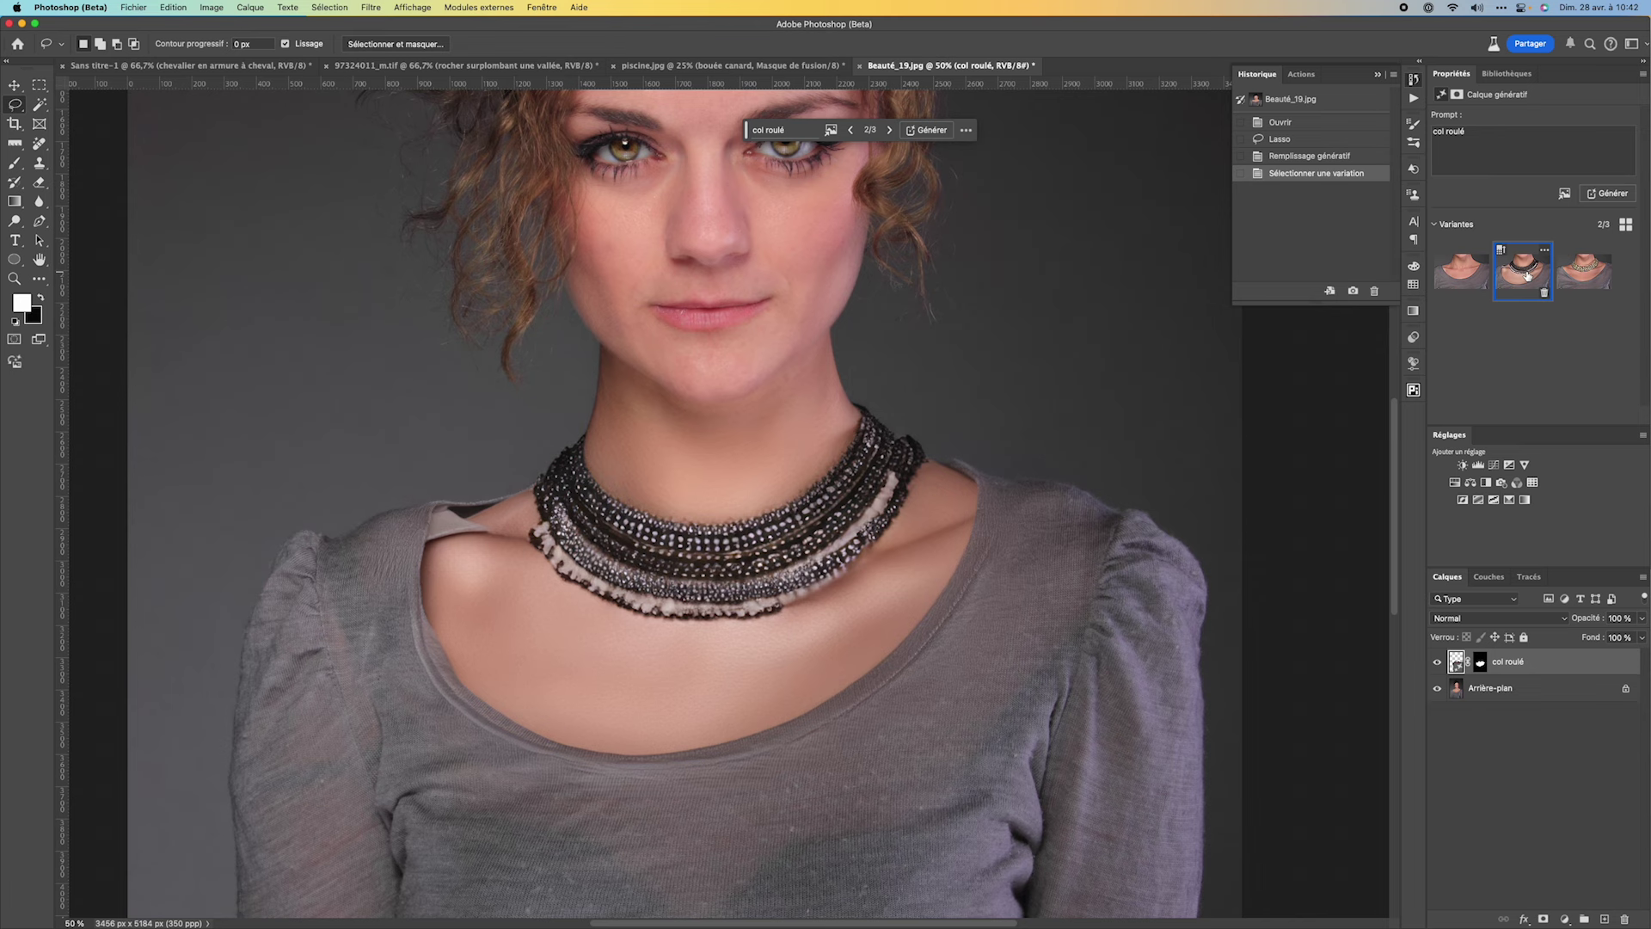
pyautogui.click(1589, 268)
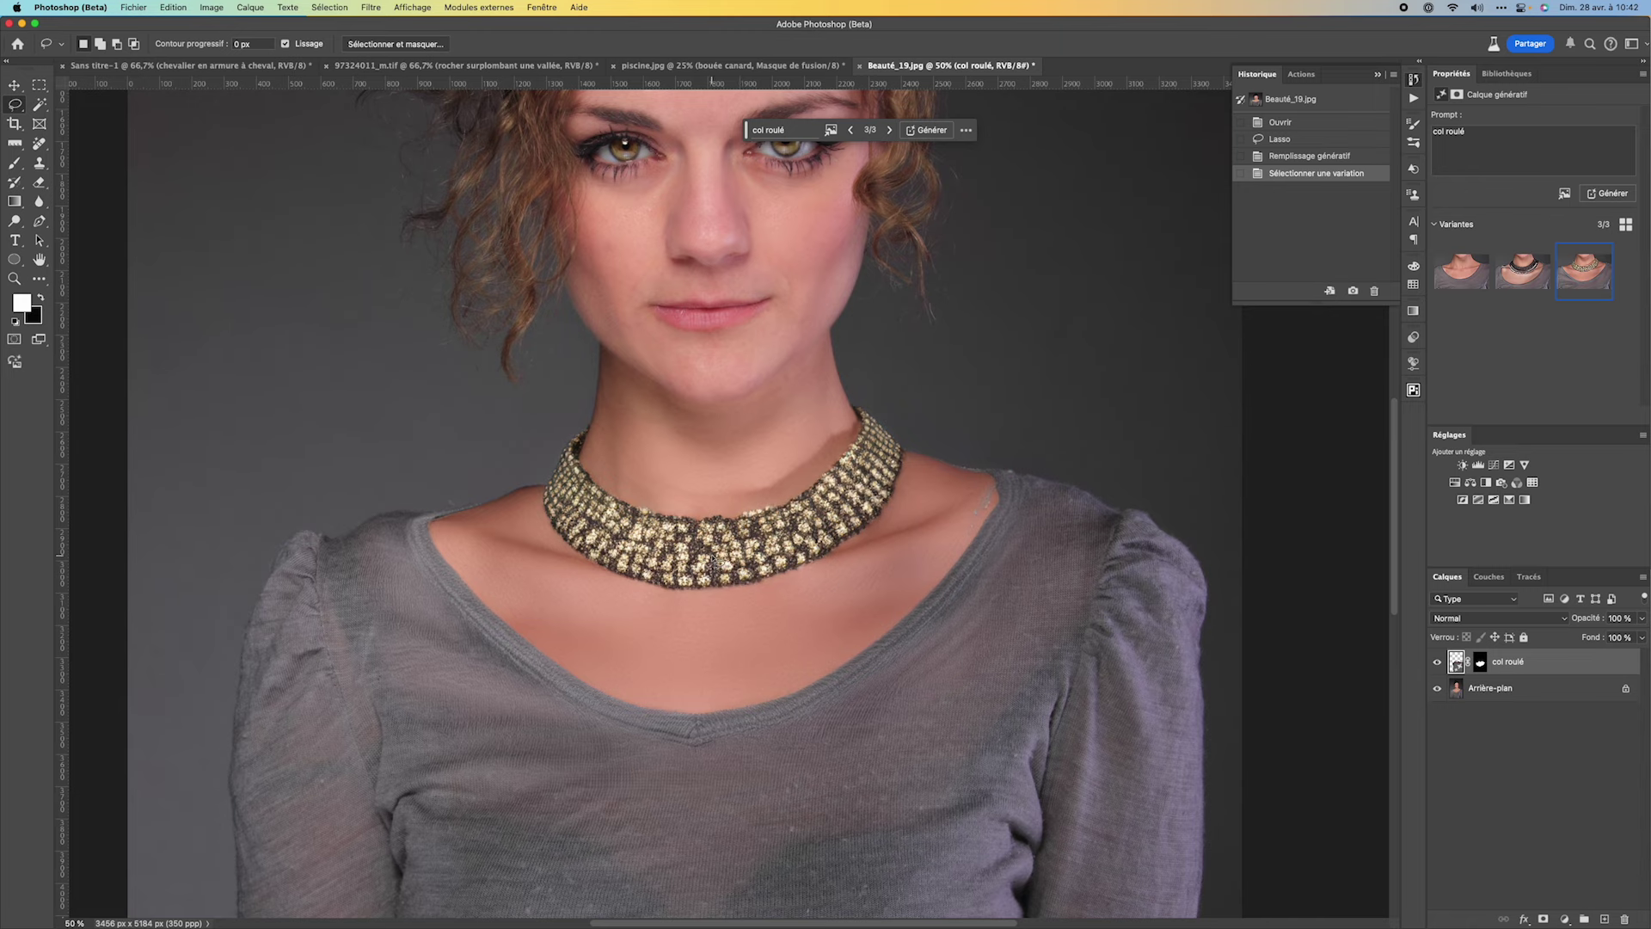
pyautogui.doubleClick(14, 278)
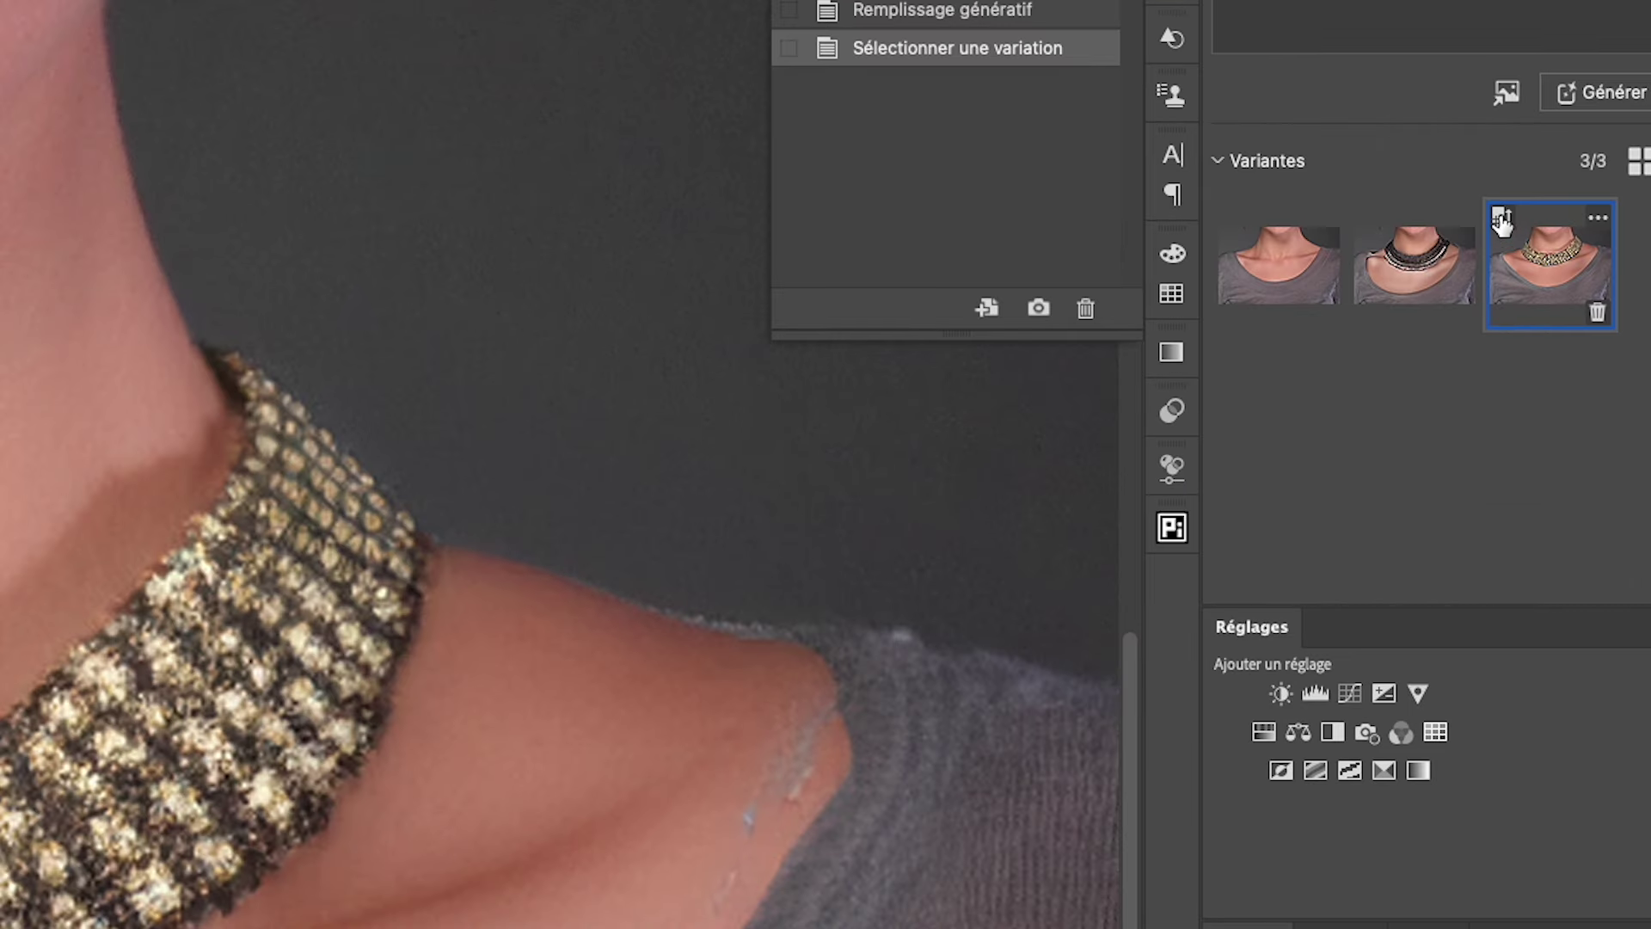
# Step: Enhance detail on the gold-and-black choker, compare before and after, then fit the whole portrait
pyautogui.click(1502, 221)
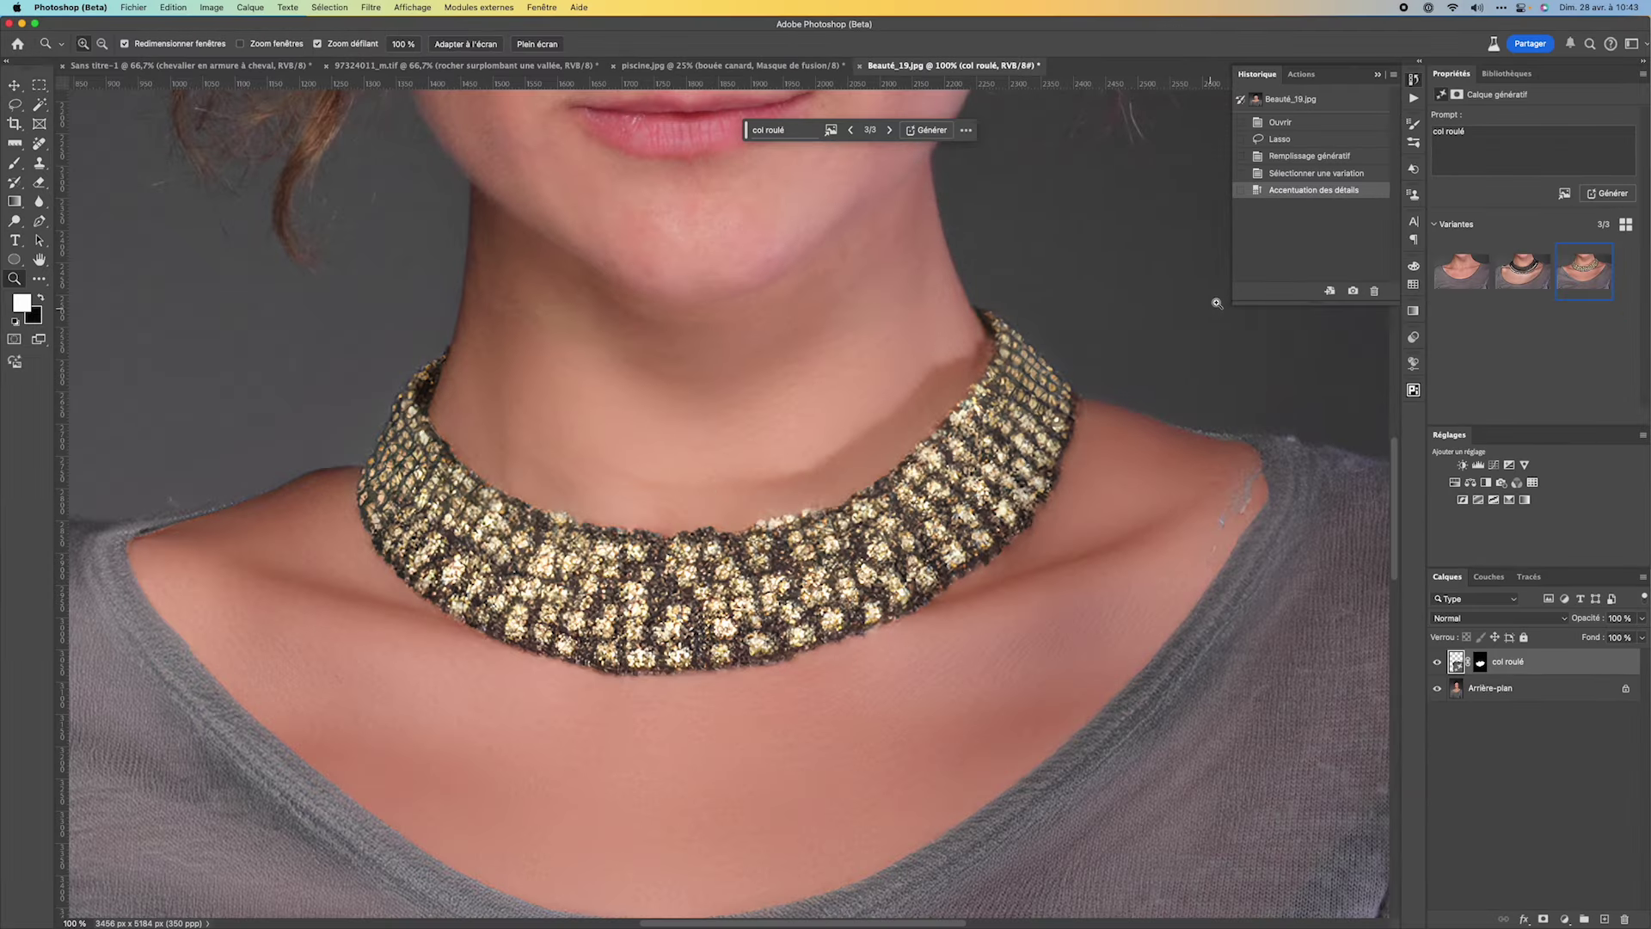
pyautogui.click(1321, 174)
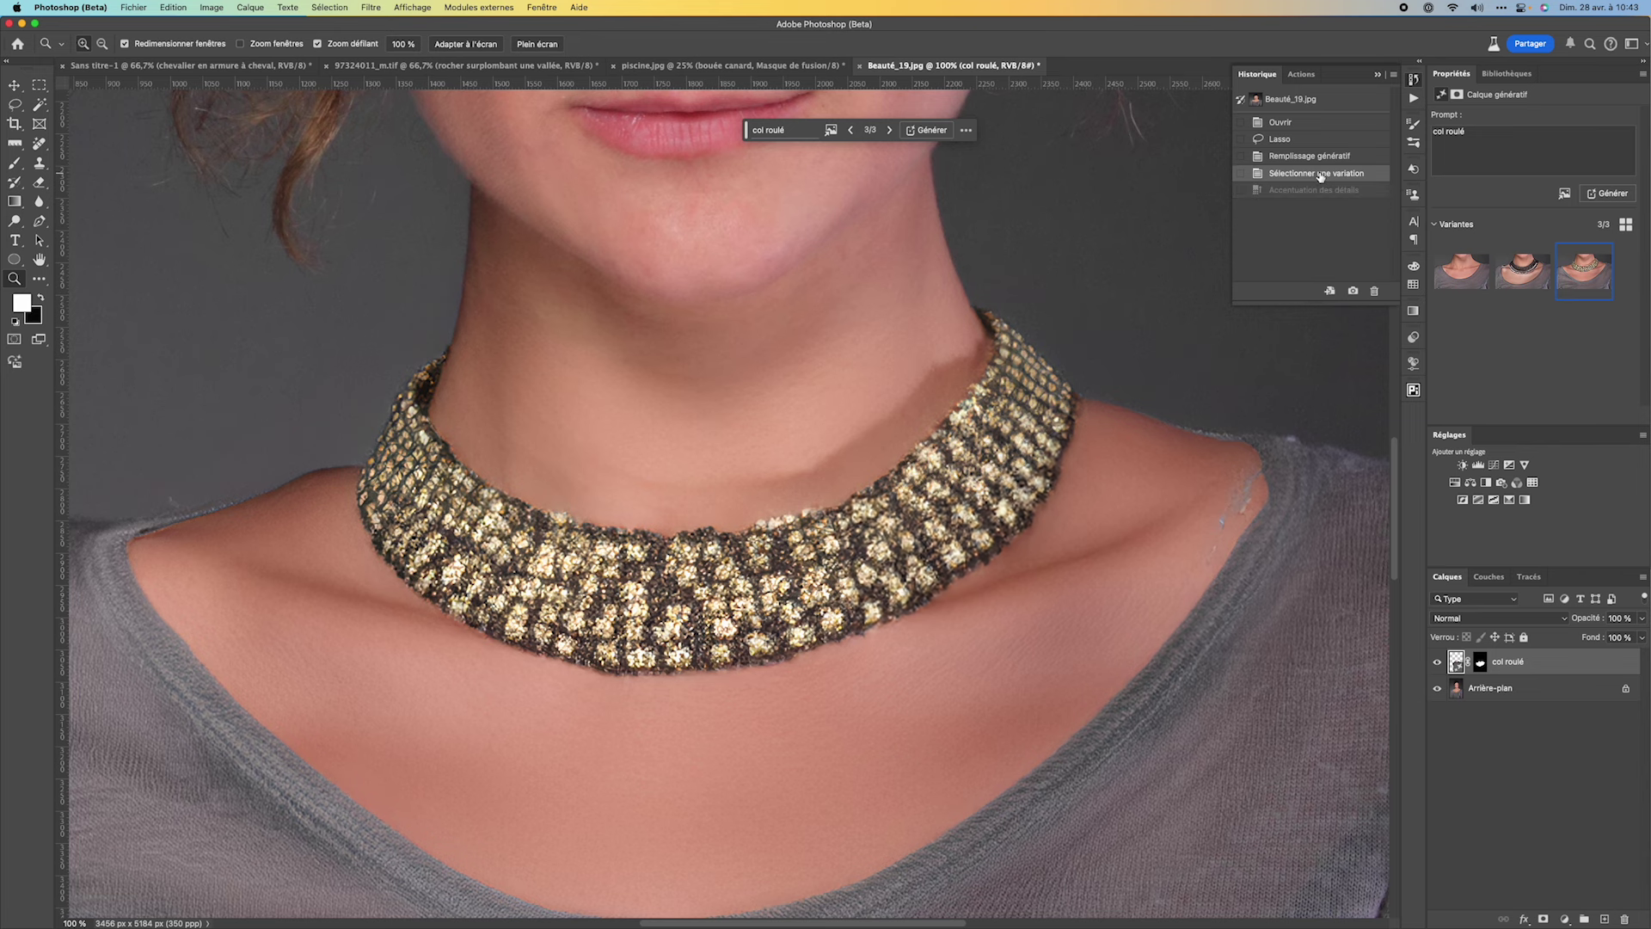
pyautogui.click(1316, 190)
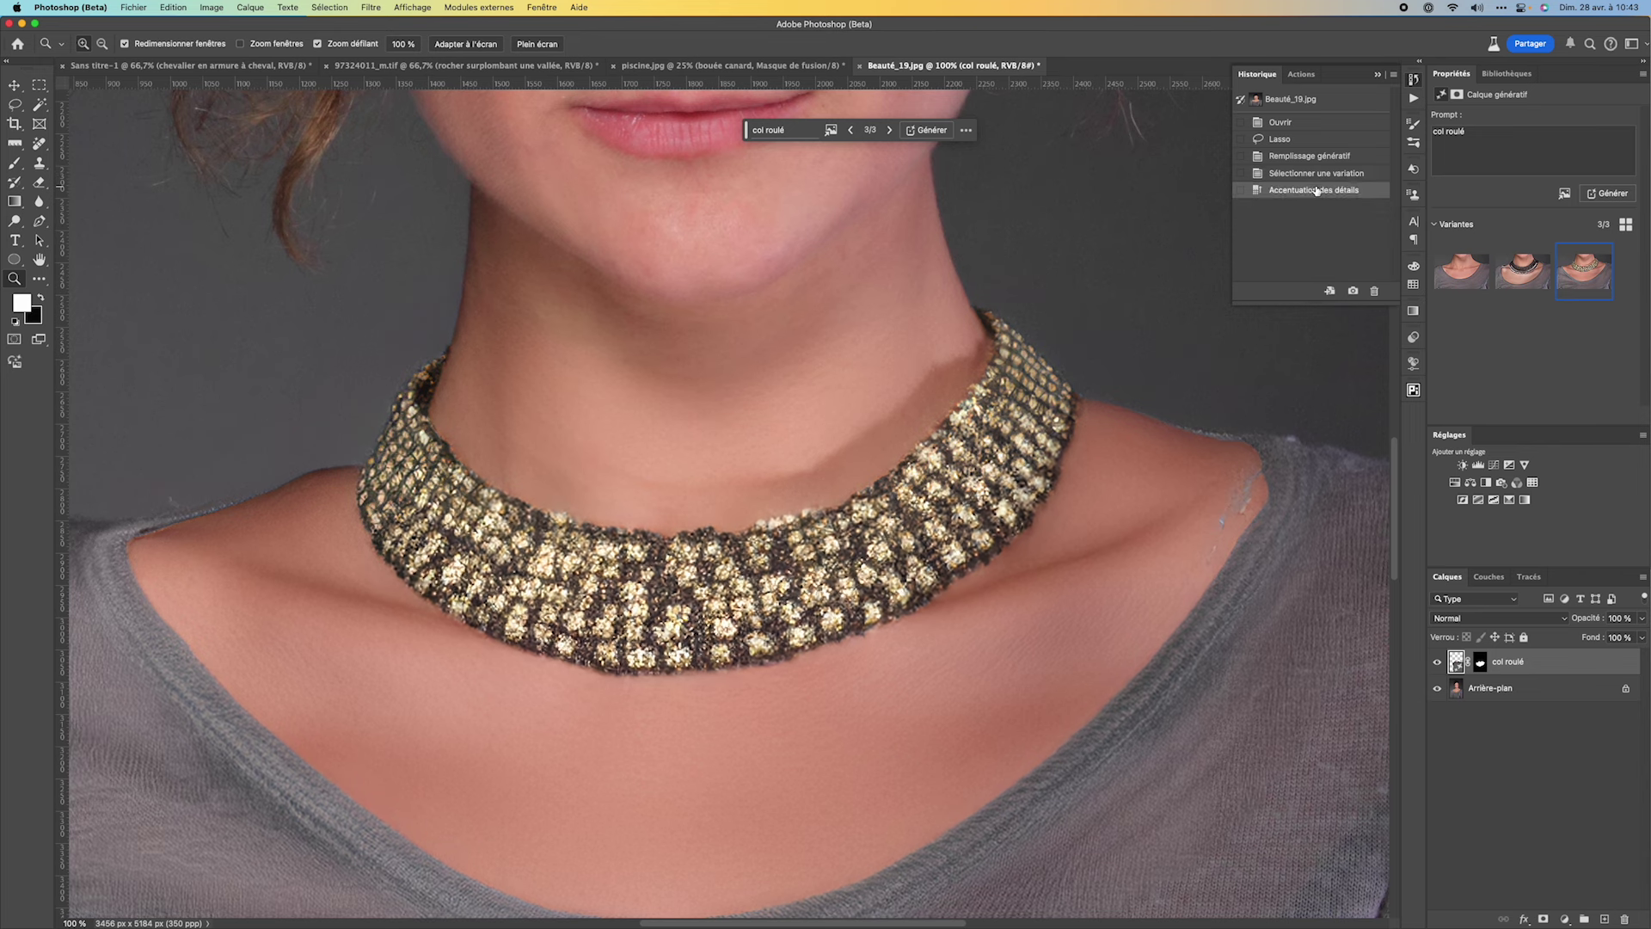
pyautogui.click(1319, 174)
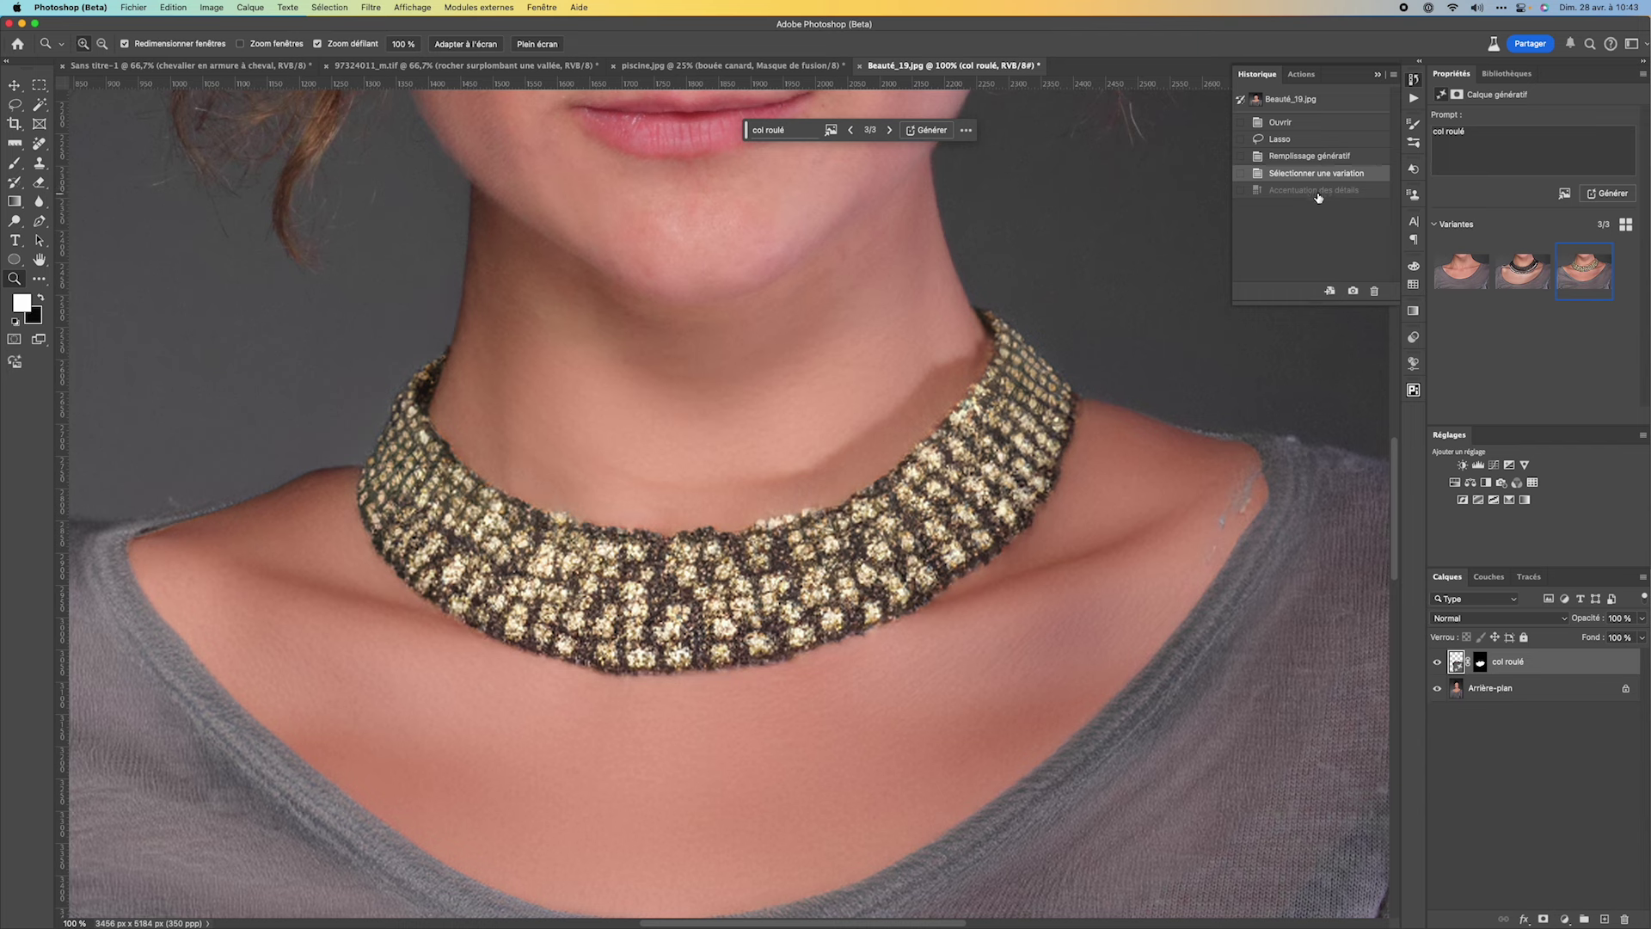
pyautogui.click(1316, 190)
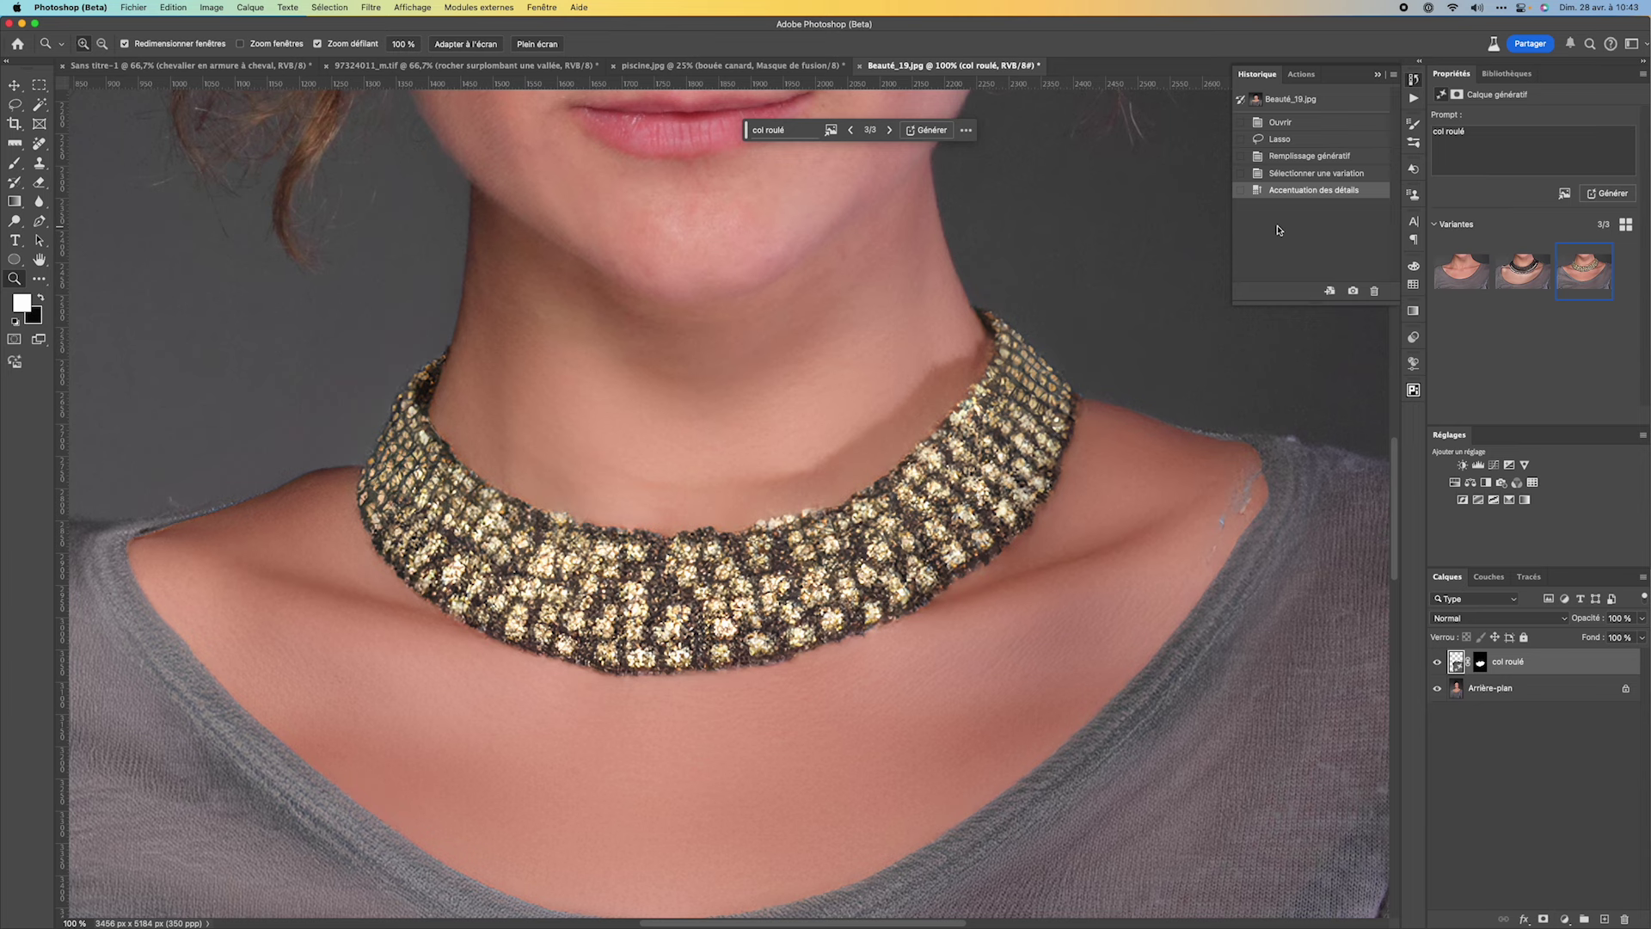
pyautogui.doubleClick(39, 260)
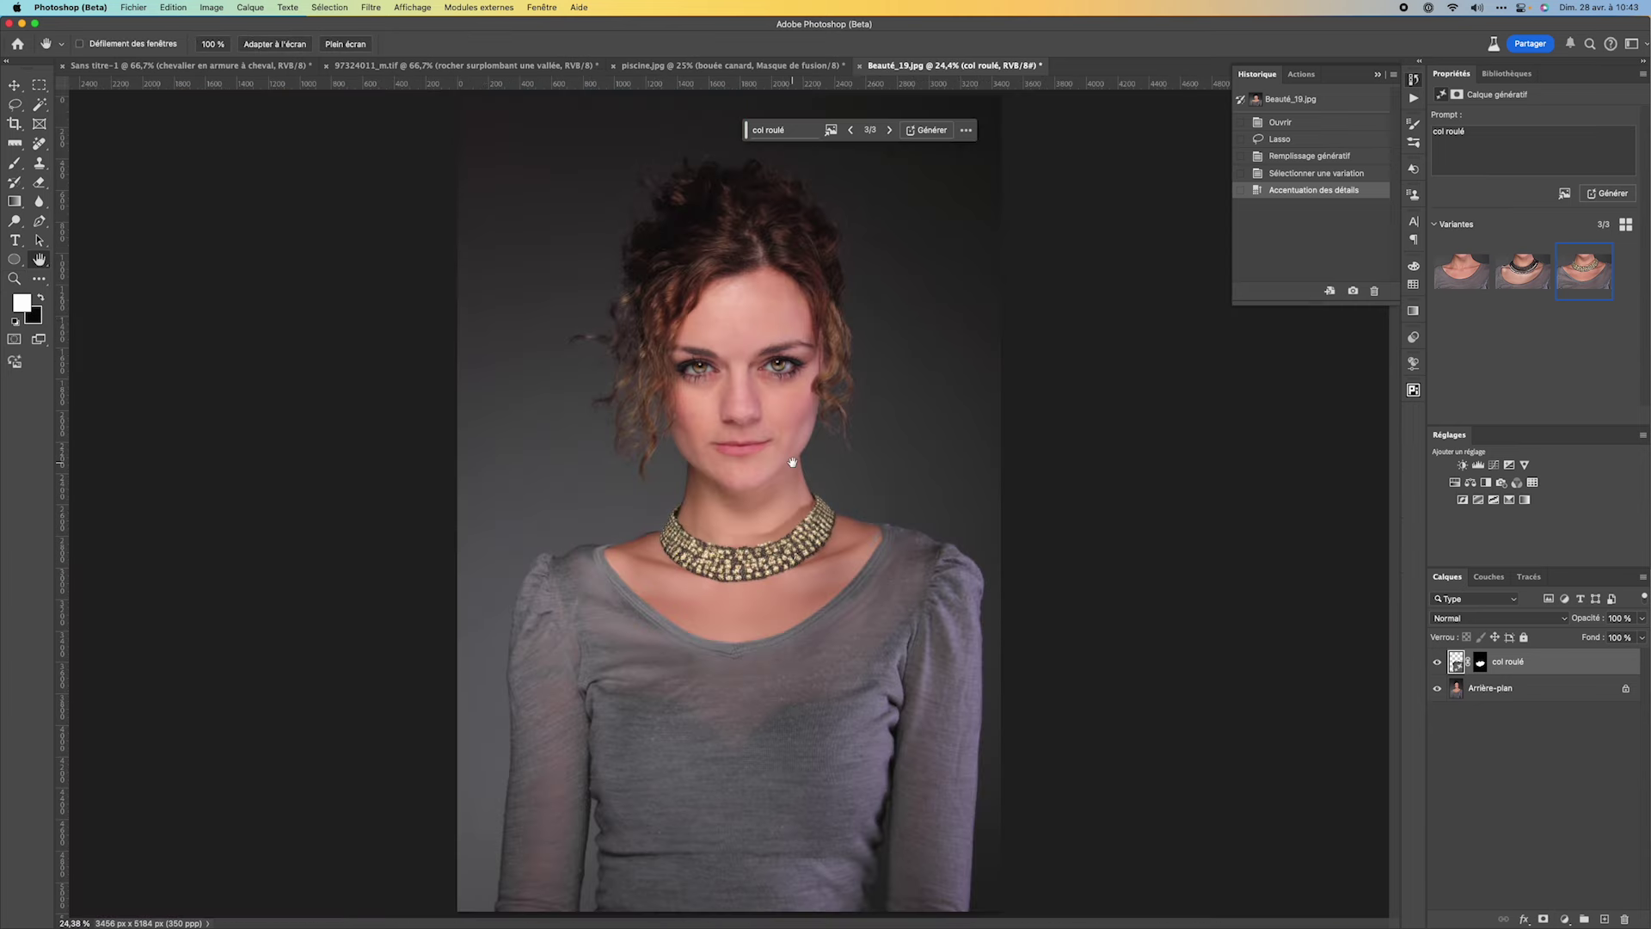
pyautogui.click(1437, 663)
pyautogui.click(1436, 663)
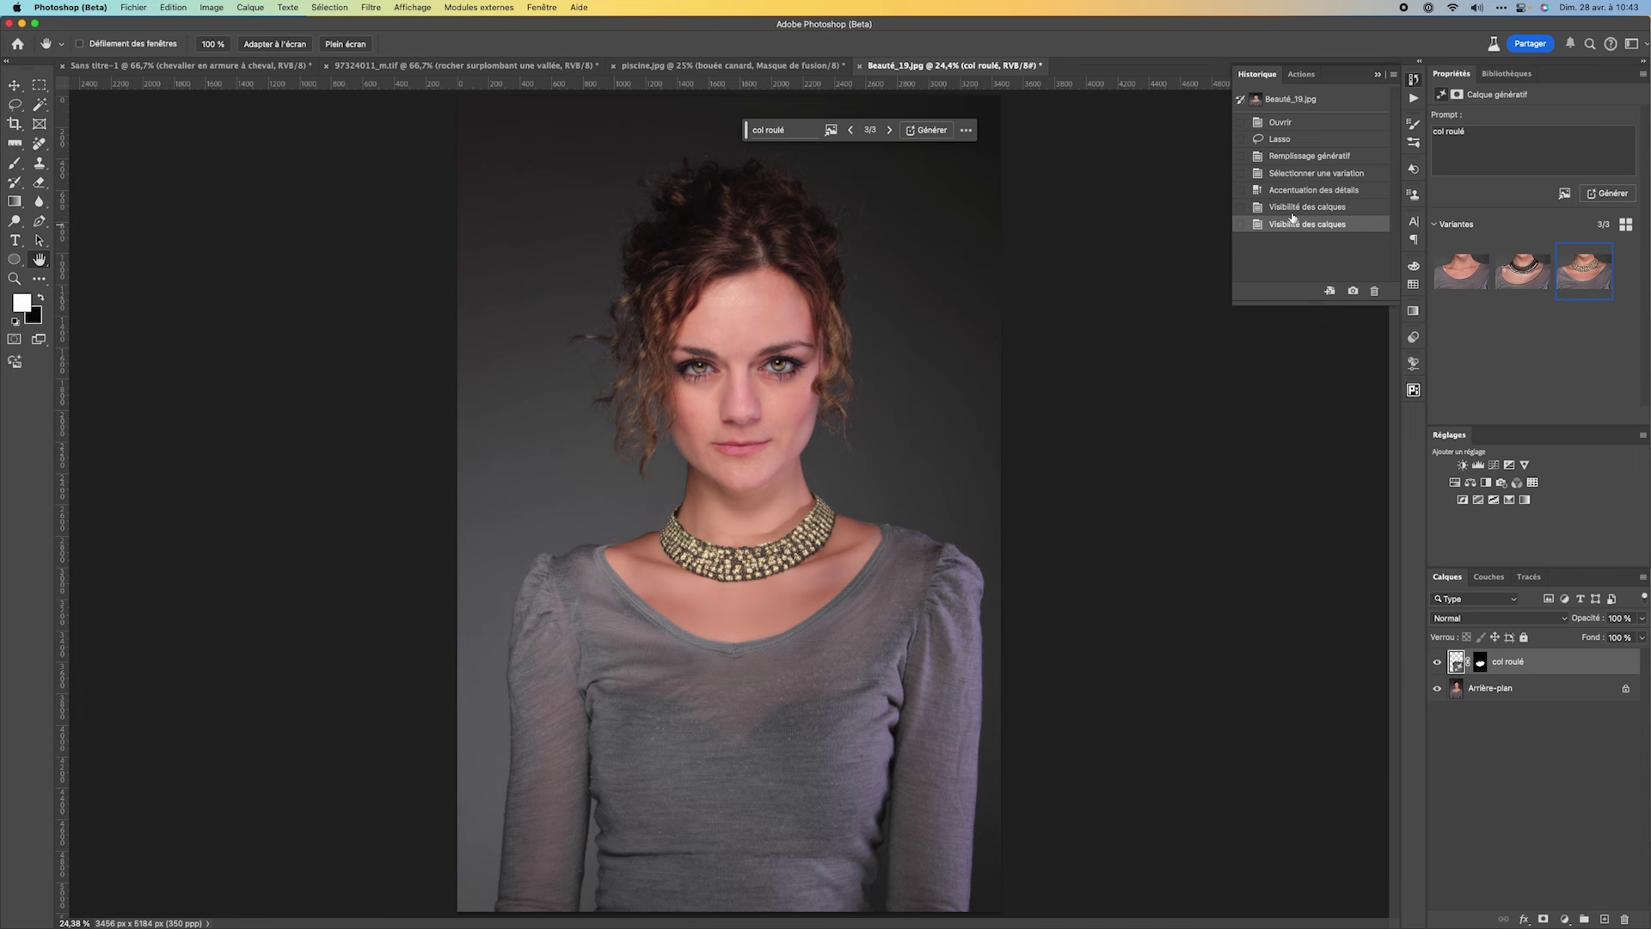
pyautogui.click(1296, 176)
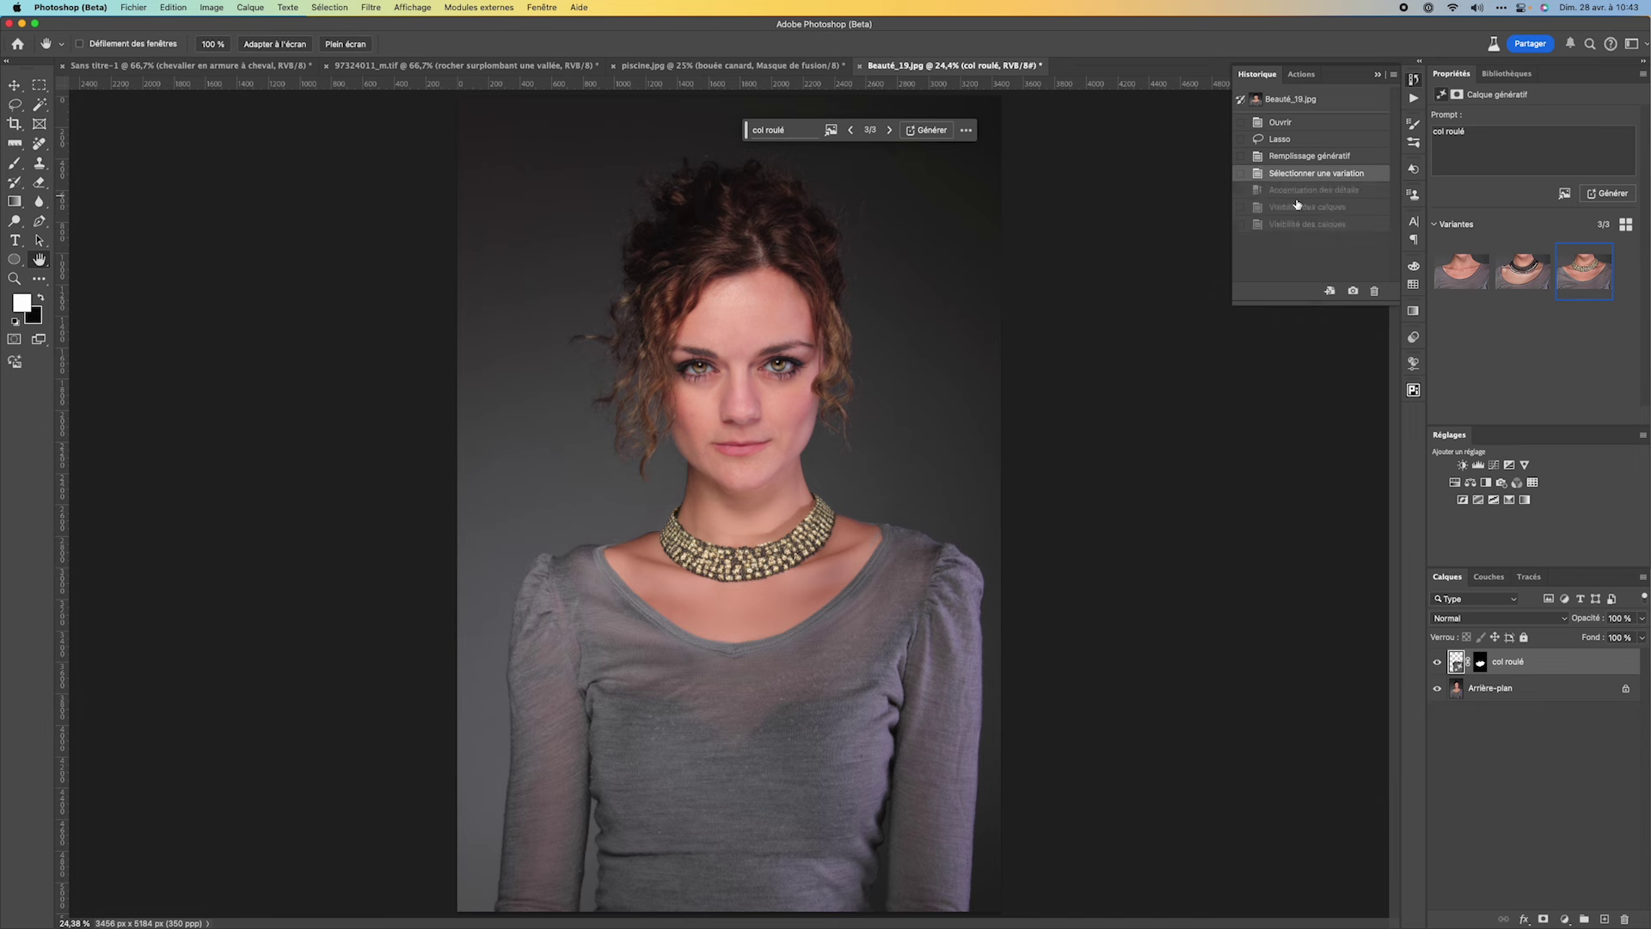
pyautogui.click(1298, 194)
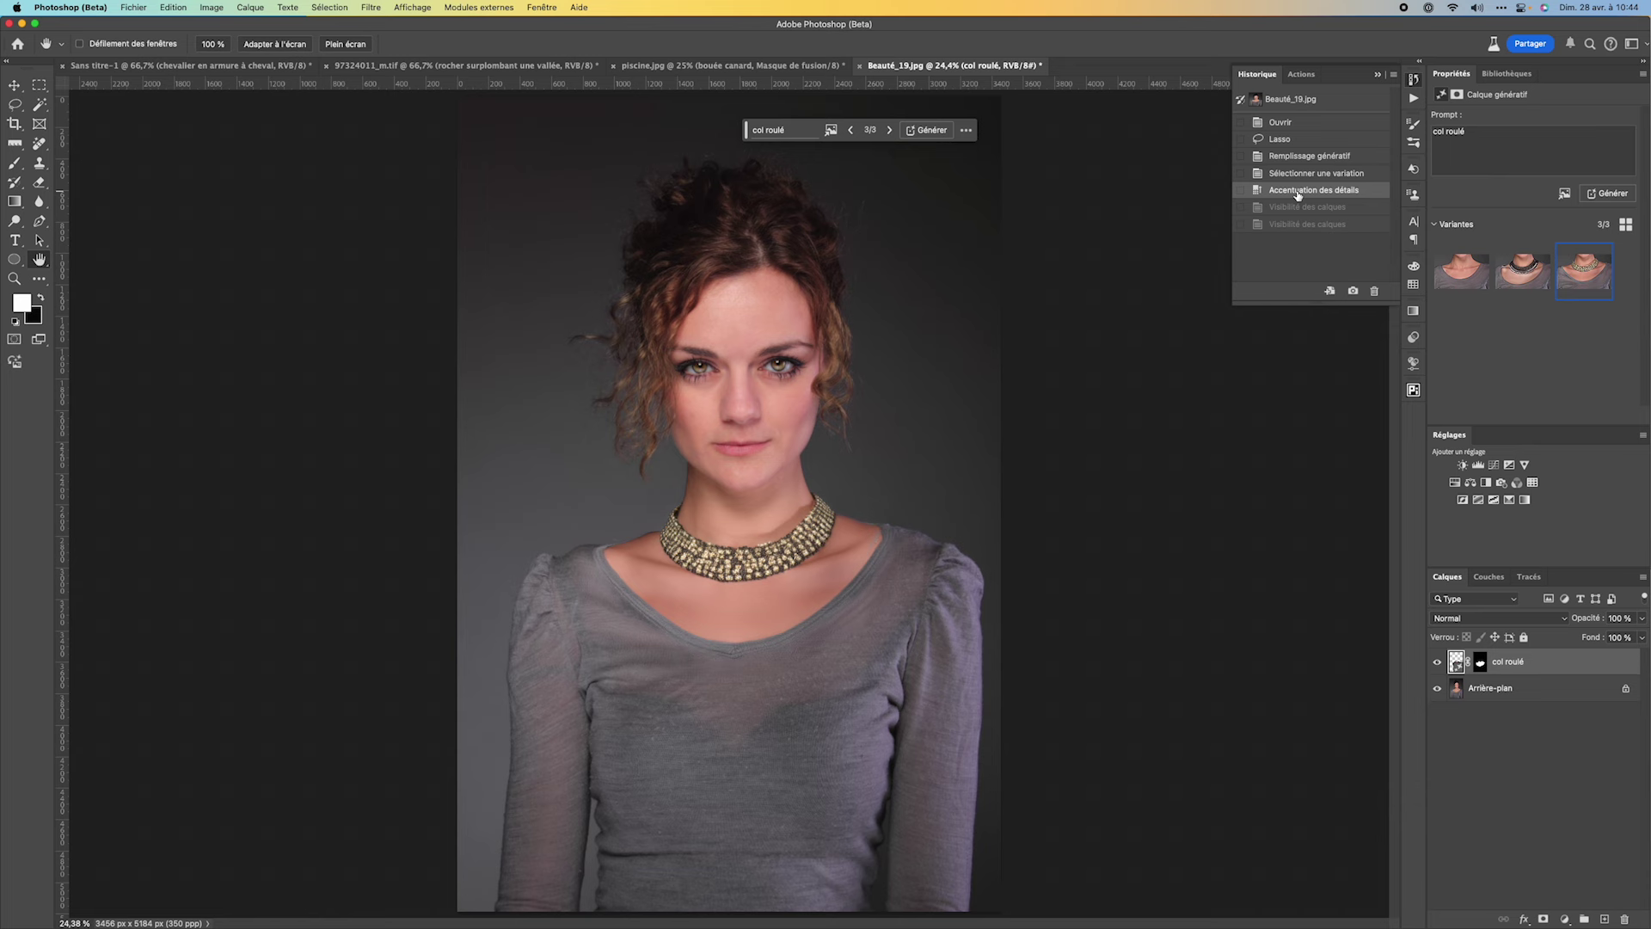
pyautogui.click(1299, 175)
# Step: Crop-expand the portrait equally left and right, filling the new strips with Generative Expand
pyautogui.click(14, 123)
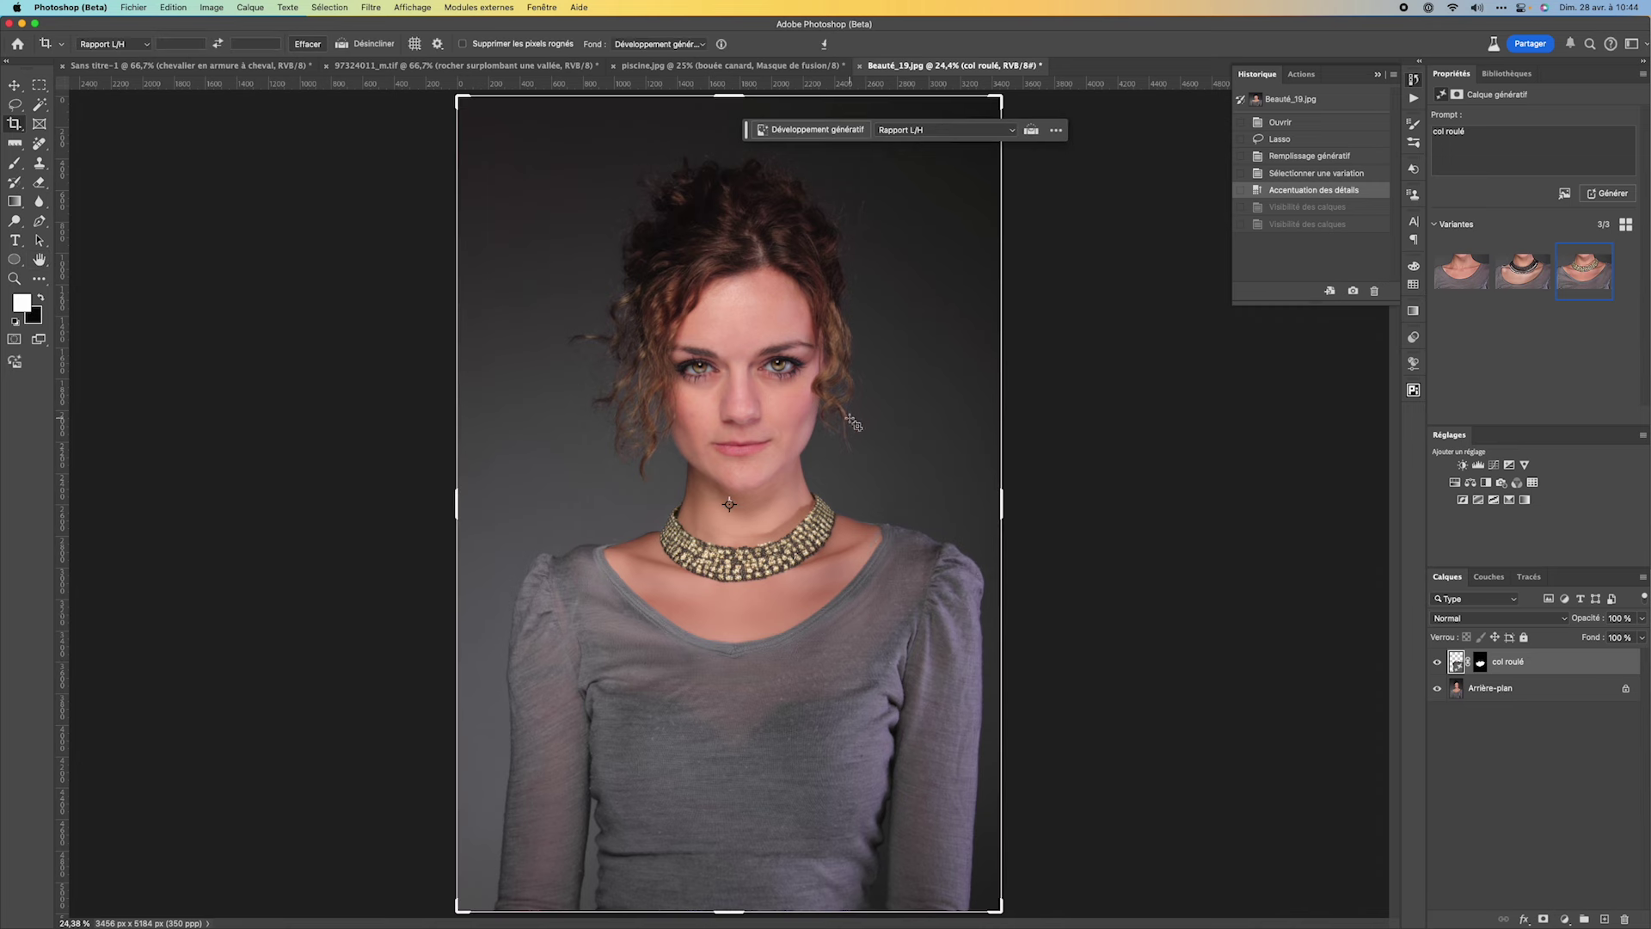
pyautogui.click(122, 47)
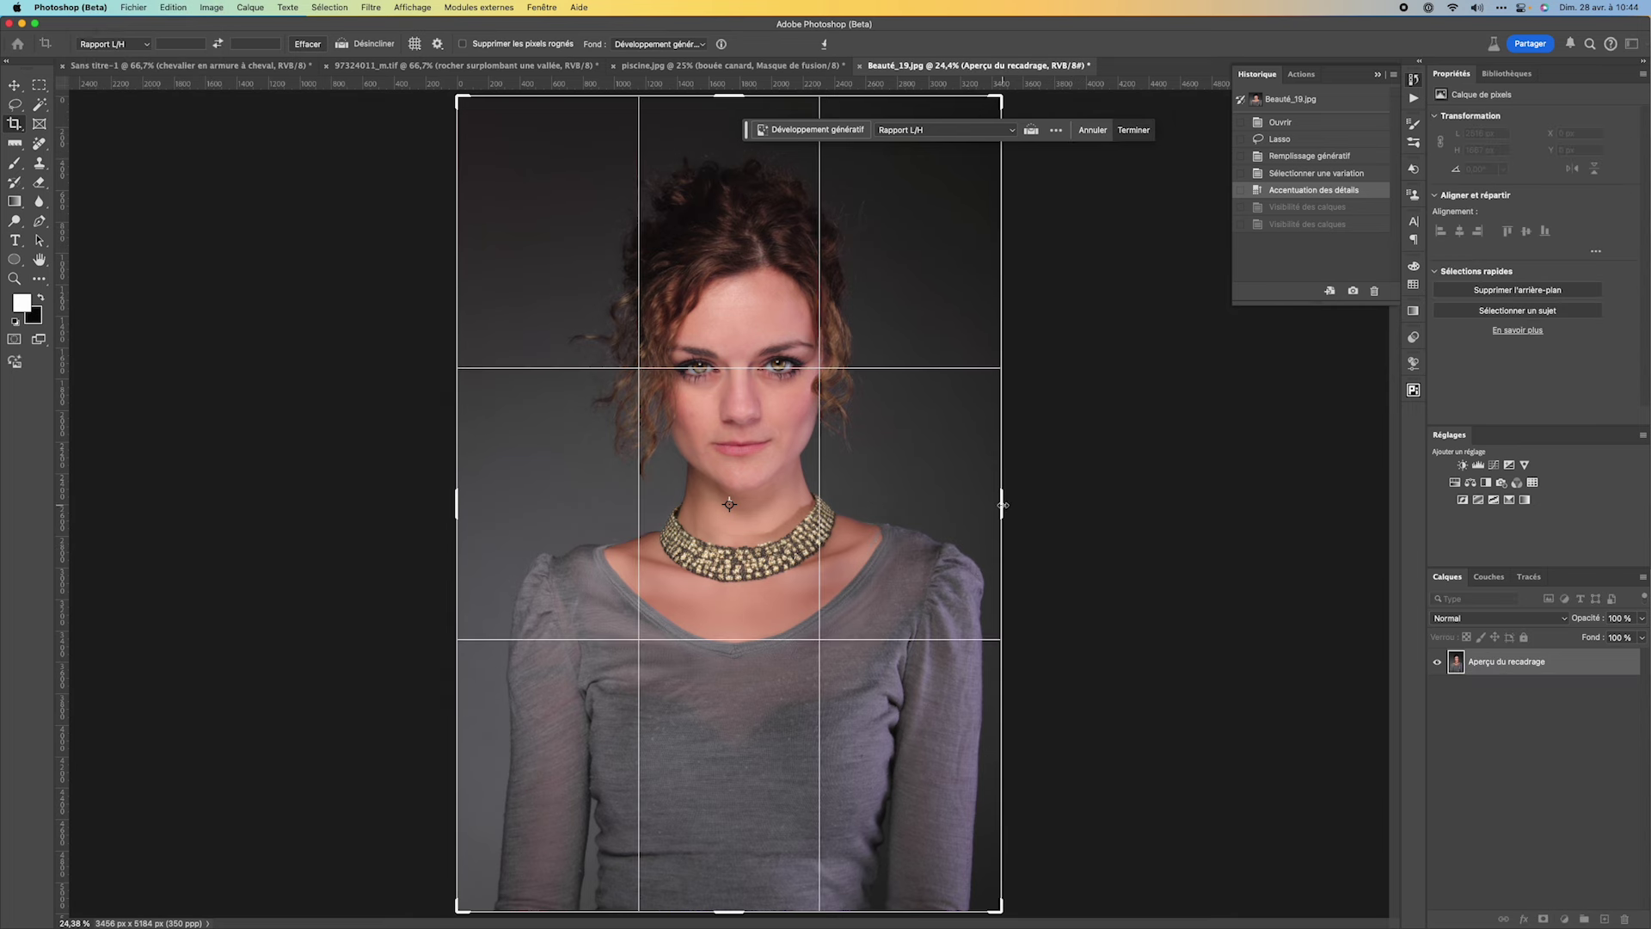
pyautogui.moveTo(1003, 505); pyautogui.dragTo(1017, 505)
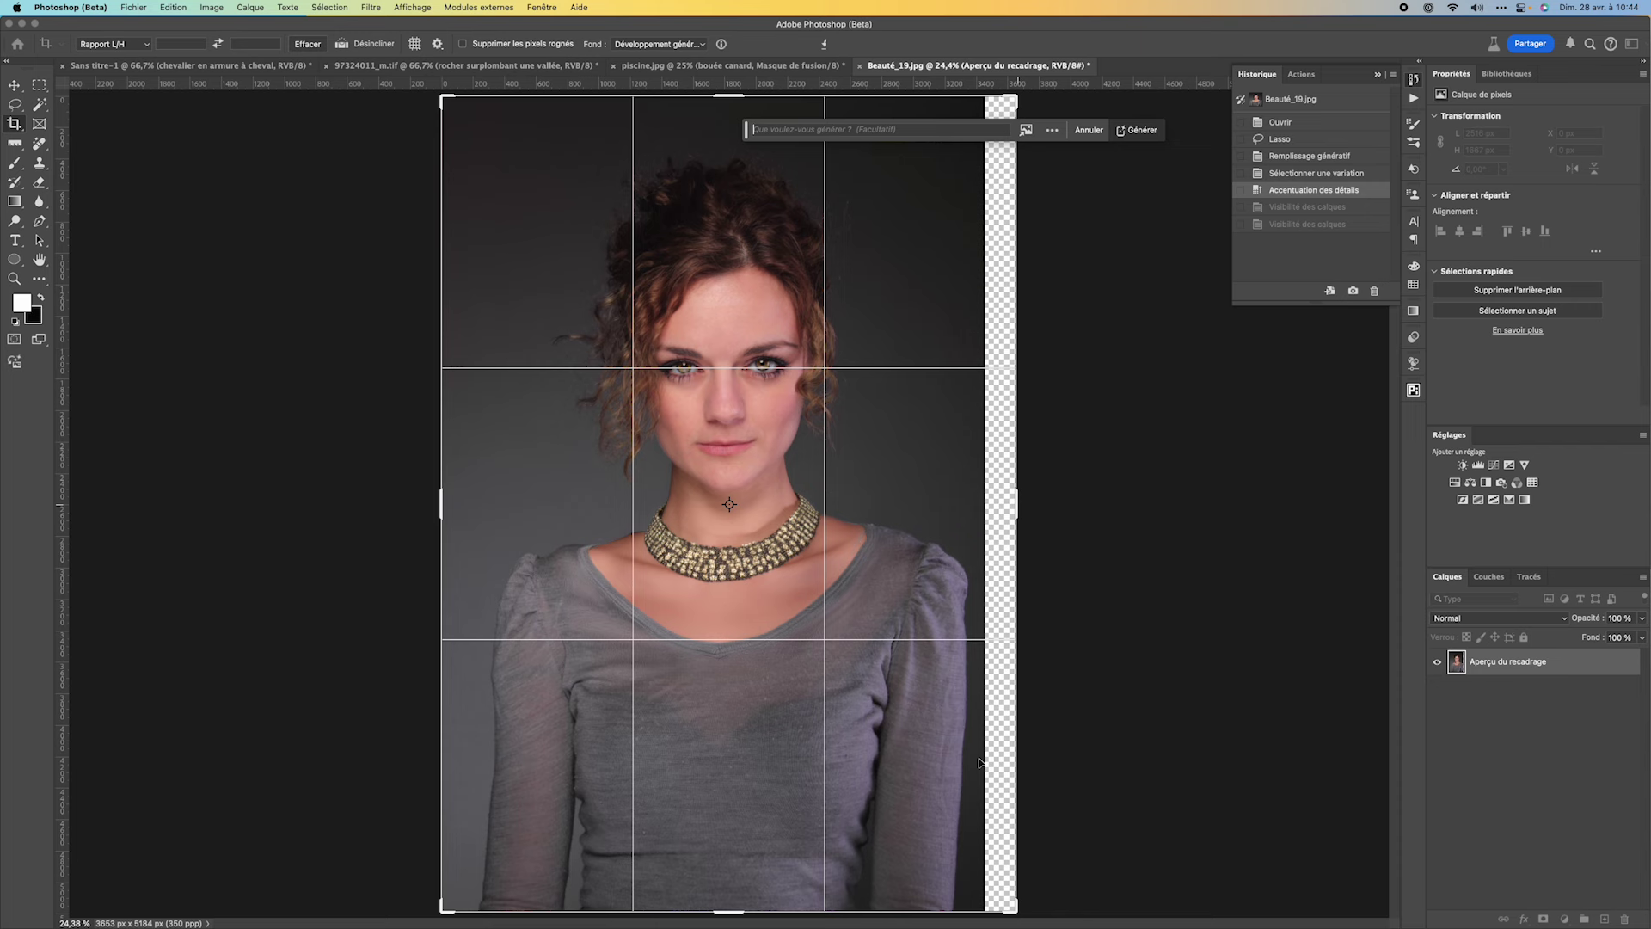
pyautogui.click(1140, 130)
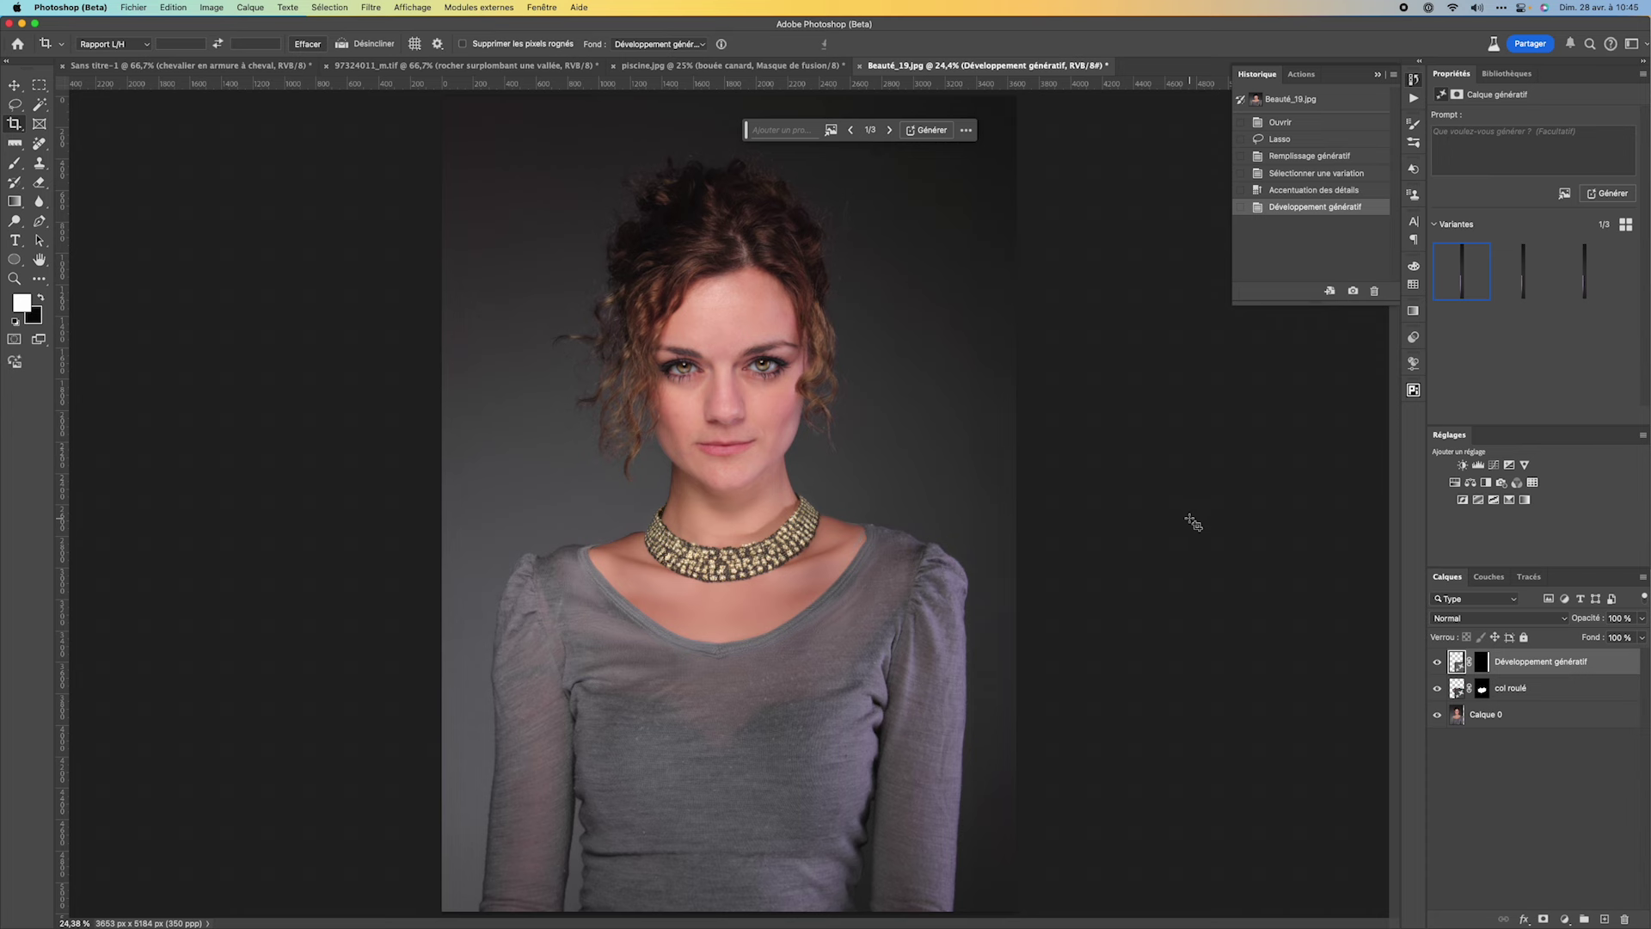
pyautogui.click(1522, 281)
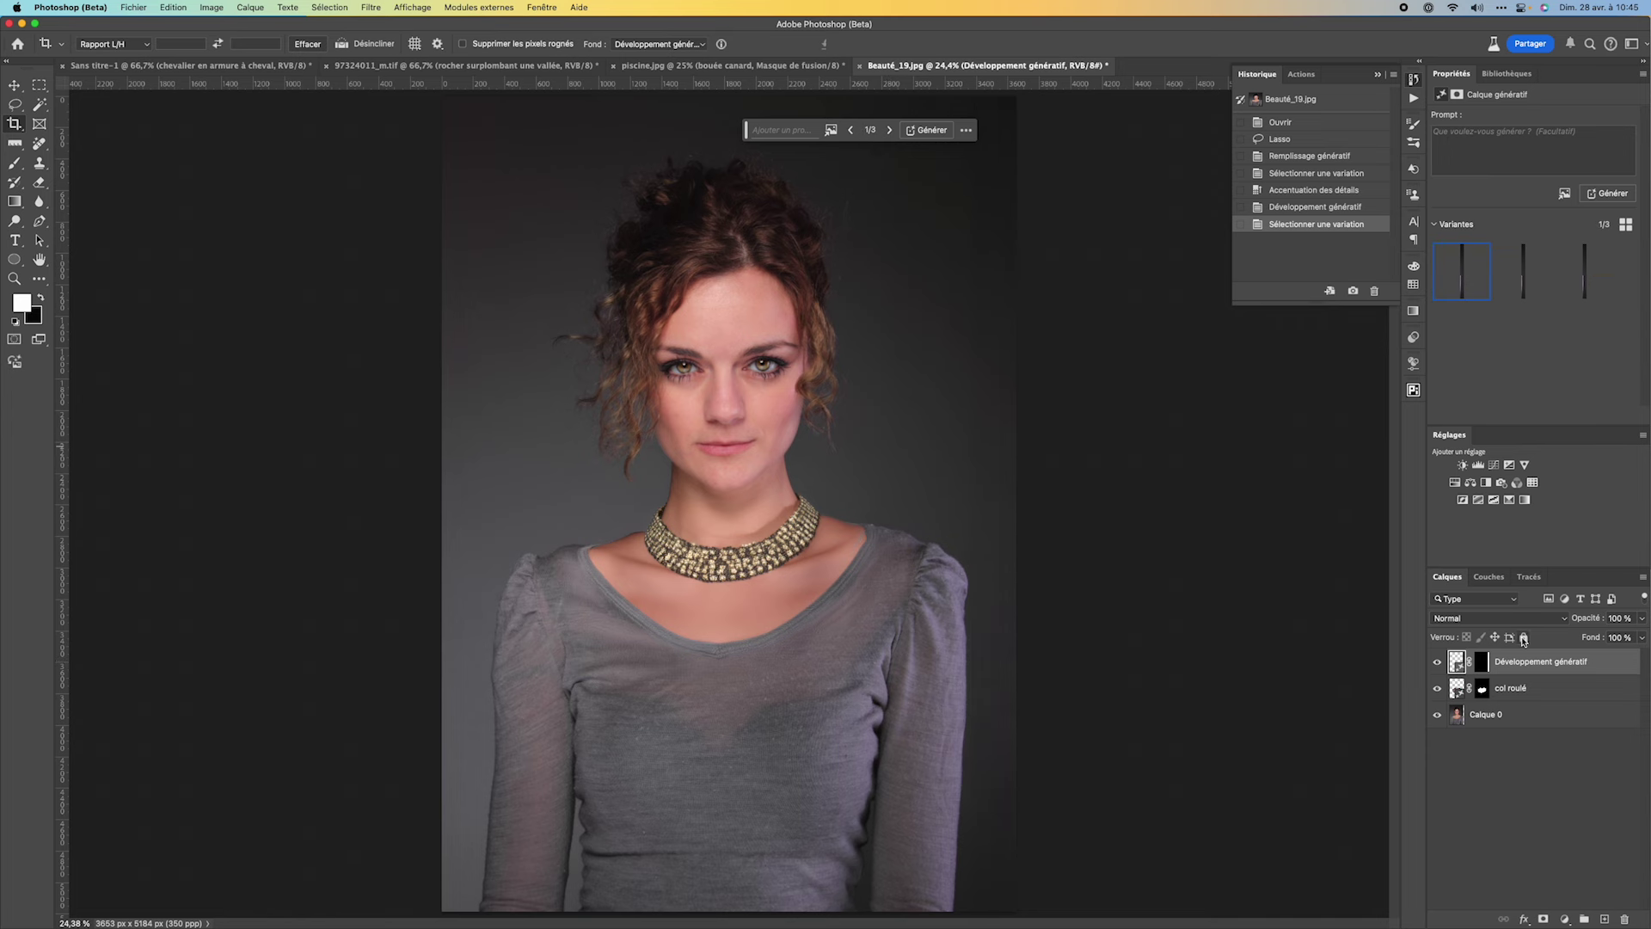
pyautogui.click(1437, 663)
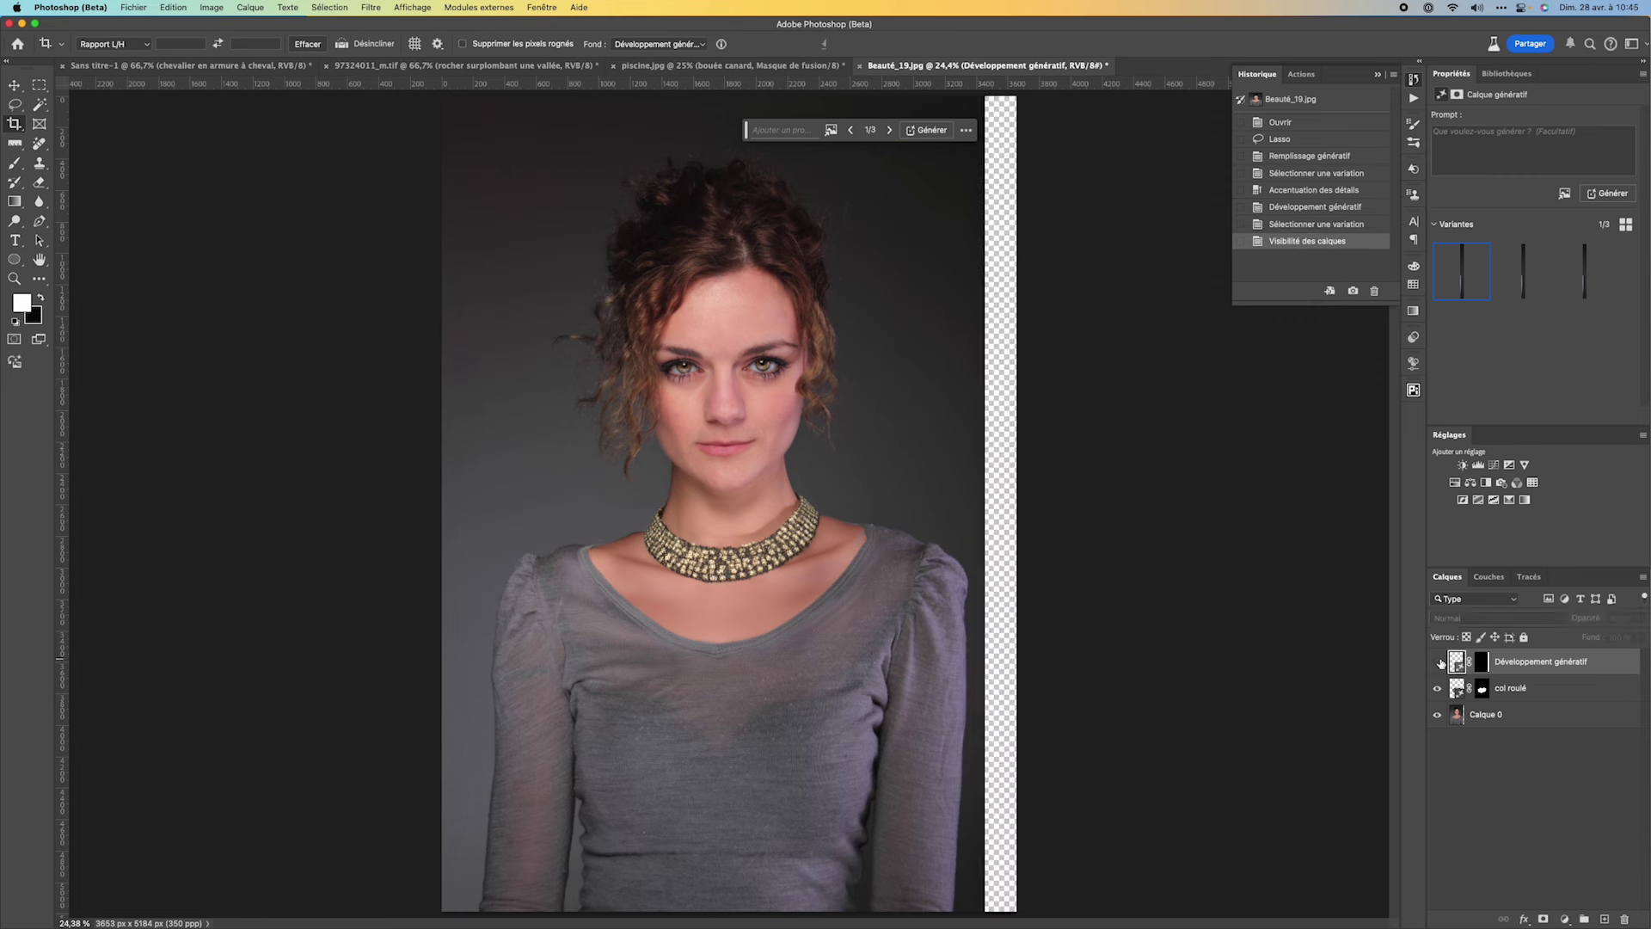
pyautogui.click(1437, 663)
pyautogui.click(1437, 663)
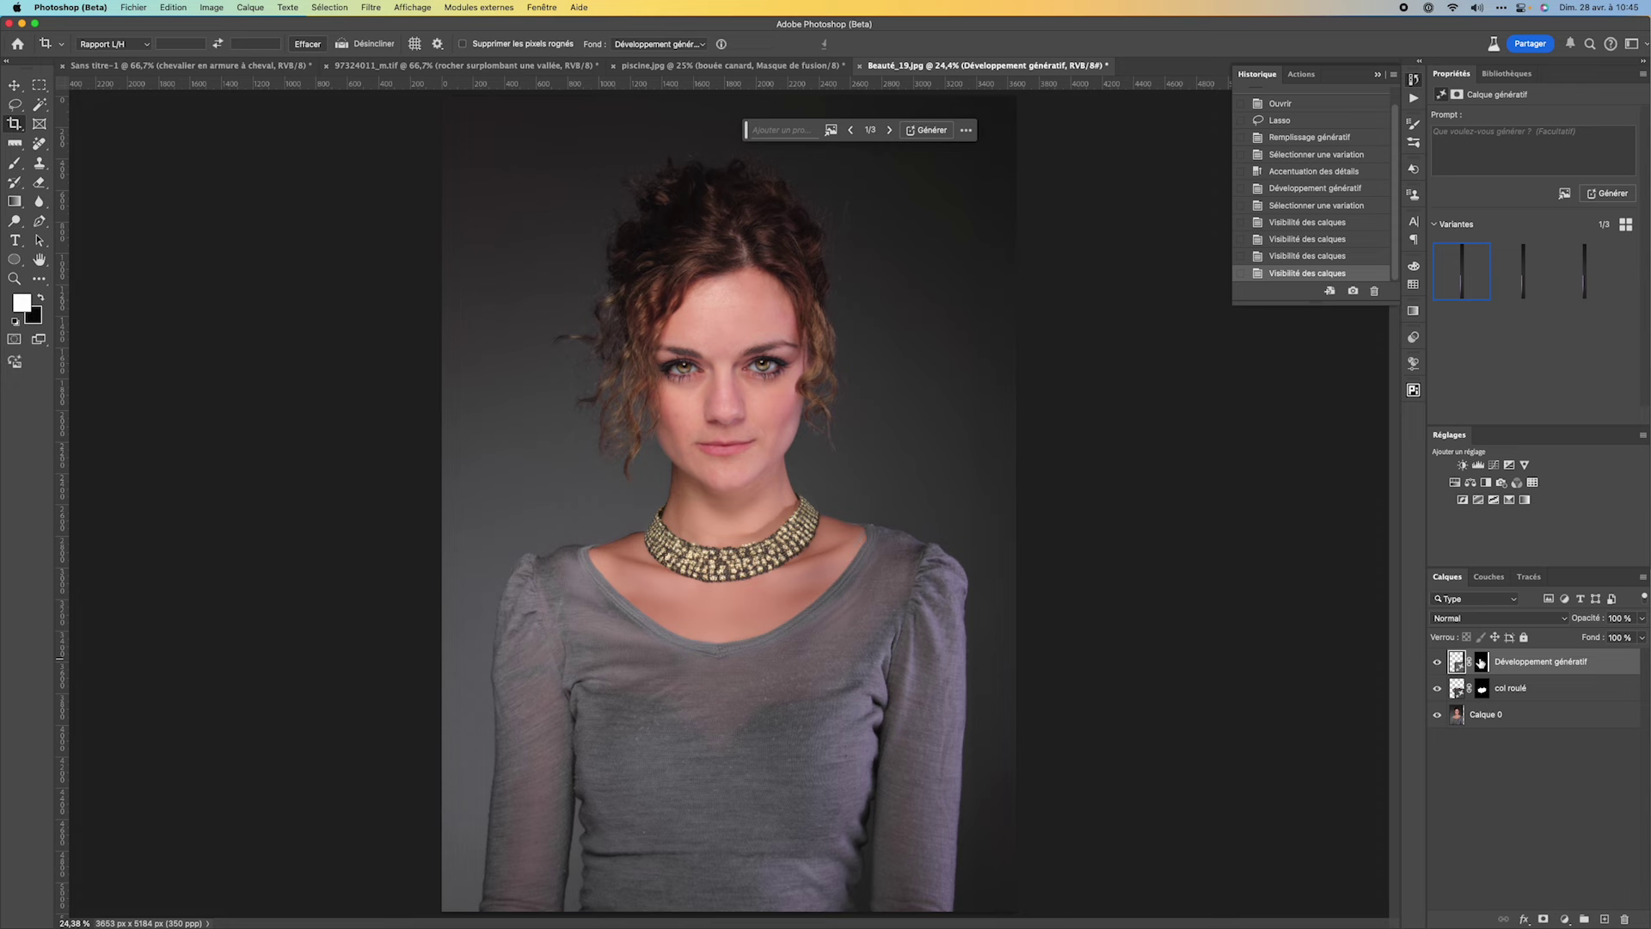
pyautogui.keyDown('alt'); pyautogui.click(1480, 662); pyautogui.keyUp('alt')
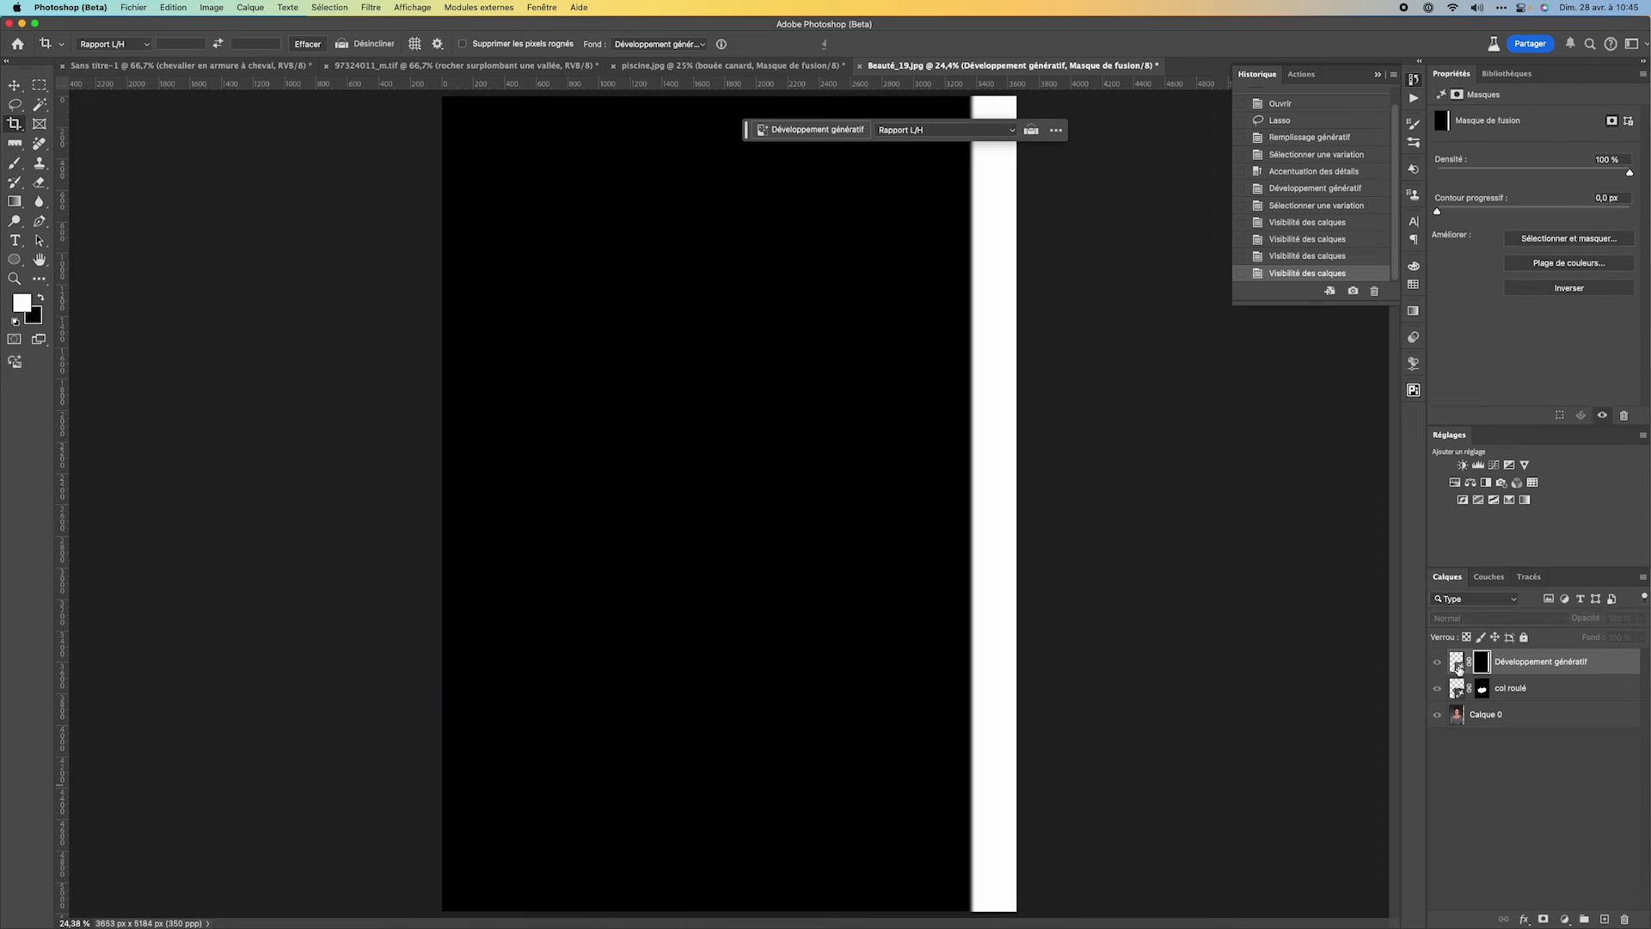
pyautogui.click(1456, 662)
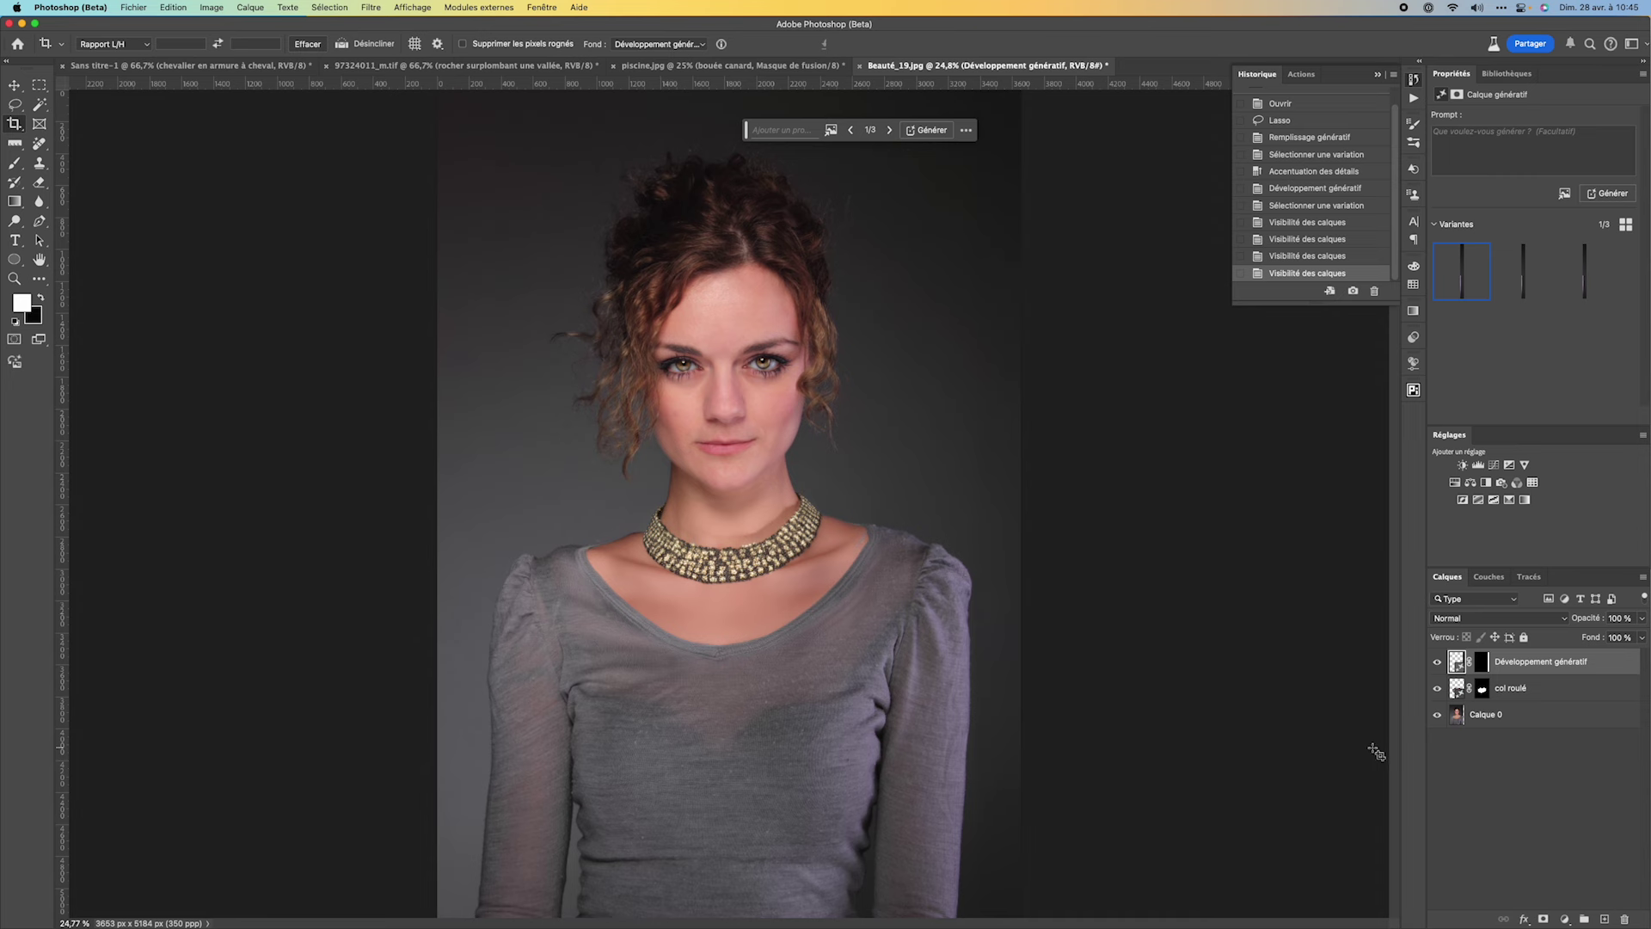
# Step: Briefly view the 97324011_m.tif yoga document, then switch to piscine.jpg
pyautogui.click(375, 67)
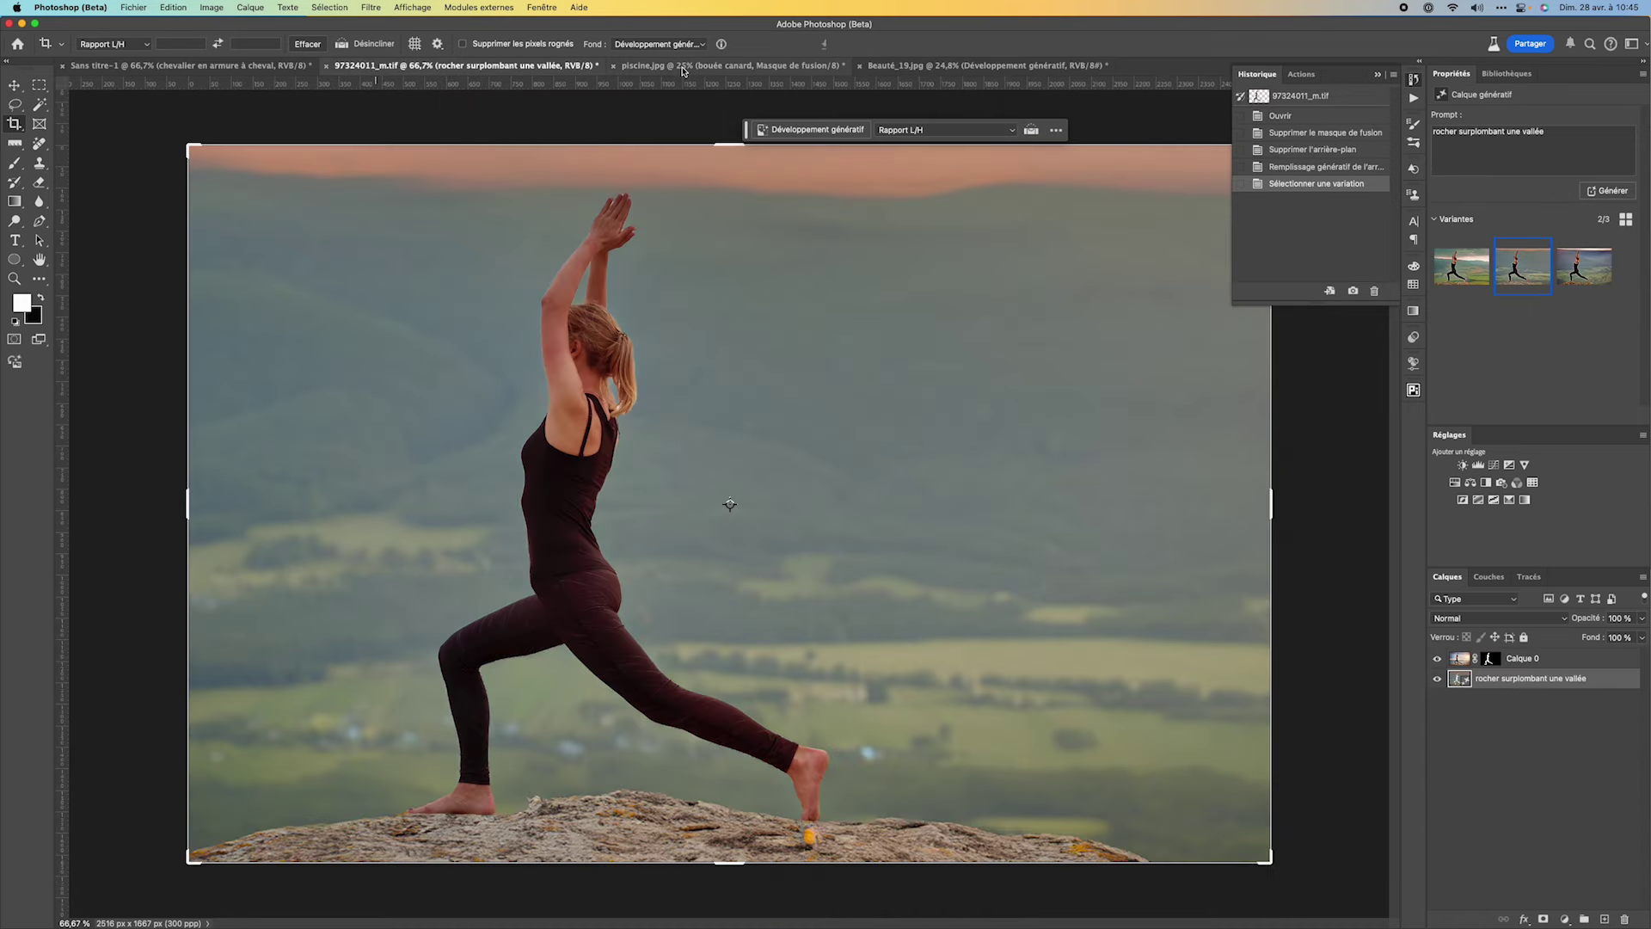
pyautogui.click(688, 67)
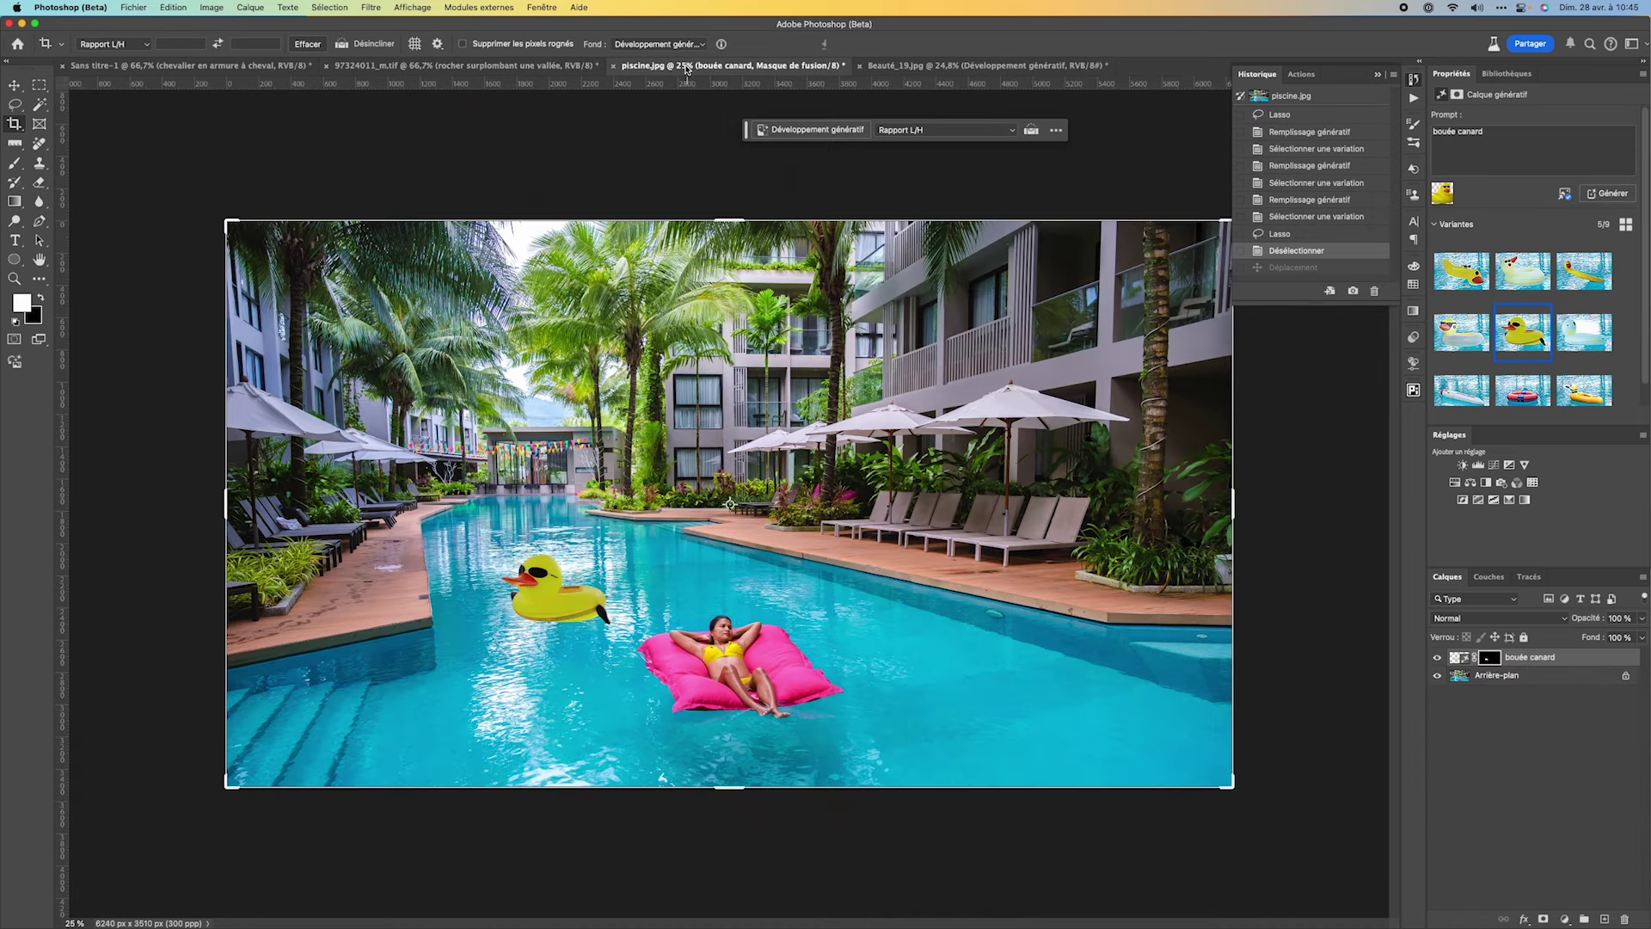